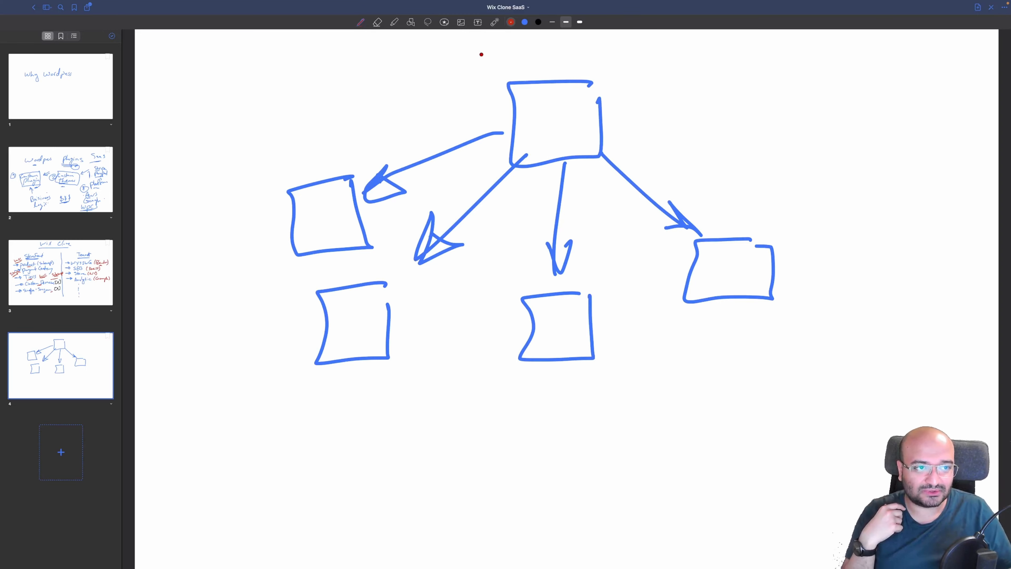
# Write 'wpcs' in red below the diagram and underline it
pyautogui.moveTo(360, 408)
pyautogui.mouseDown()
pyautogui.moveTo(403, 417)
pyautogui.moveTo(433, 469)
pyautogui.mouseUp()
pyautogui.moveTo(424, 422); pyautogui.dragTo(443, 438)
pyautogui.moveTo(464, 410); pyautogui.dragTo(476, 440)
pyautogui.moveTo(370, 477); pyautogui.dragTo(472, 458)
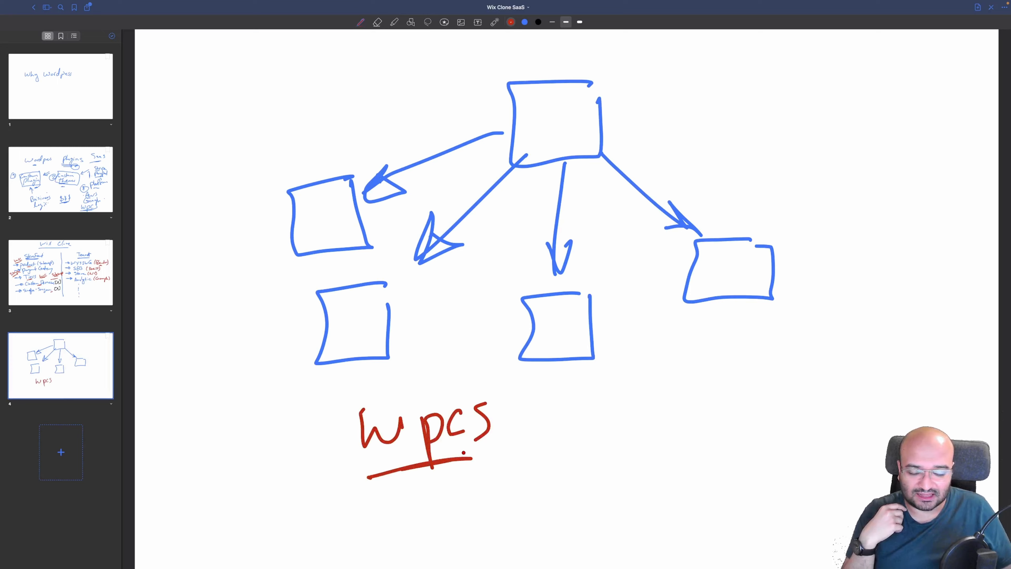
# Write 'K8S' in red to the right of wpcs, underlined with emphasis strokes
pyautogui.moveTo(723, 395)
pyautogui.mouseDown()
pyautogui.moveTo(714, 434)
pyautogui.moveTo(743, 435)
pyautogui.mouseUp()
pyautogui.moveTo(763, 402); pyautogui.dragTo(762, 404)
pyautogui.moveTo(788, 397); pyautogui.dragTo(769, 431)
pyautogui.moveTo(714, 458); pyautogui.dragTo(779, 452)
pyautogui.moveTo(788, 400); pyautogui.dragTo(828, 394)
pyautogui.moveTo(796, 418); pyautogui.dragTo(821, 418)
pyautogui.moveTo(804, 433); pyautogui.dragTo(821, 452)
pyautogui.moveTo(789, 388); pyautogui.dragTo(833, 361)
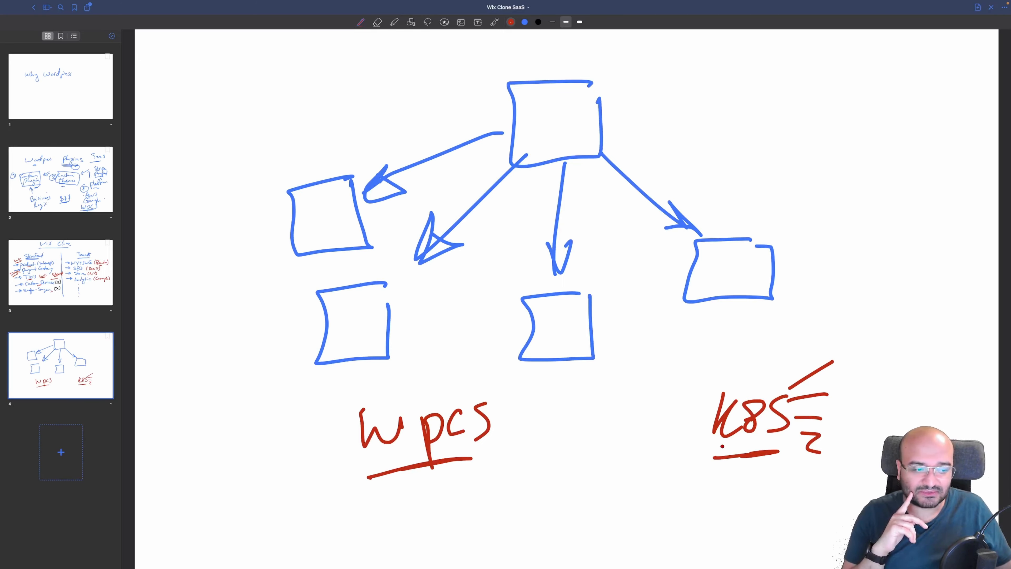
pyautogui.moveTo(751, 435); pyautogui.dragTo(737, 444)
# Write 'wp' below K8S and 'AWS' above it, circle K8S and wp, and turn to the Wix Clone page
pyautogui.moveTo(679, 483); pyautogui.dragTo(713, 485)
pyautogui.moveTo(712, 490); pyautogui.dragTo(743, 484)
pyautogui.moveTo(677, 532); pyautogui.dragTo(739, 522)
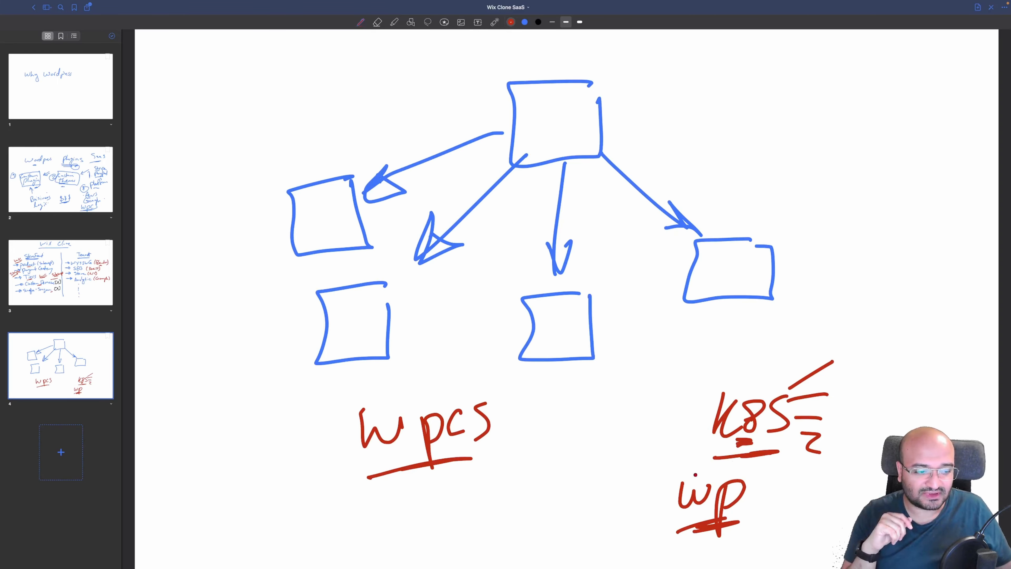
pyautogui.moveTo(753, 375)
pyautogui.mouseDown()
pyautogui.moveTo(694, 411)
pyautogui.moveTo(753, 396)
pyautogui.mouseUp()
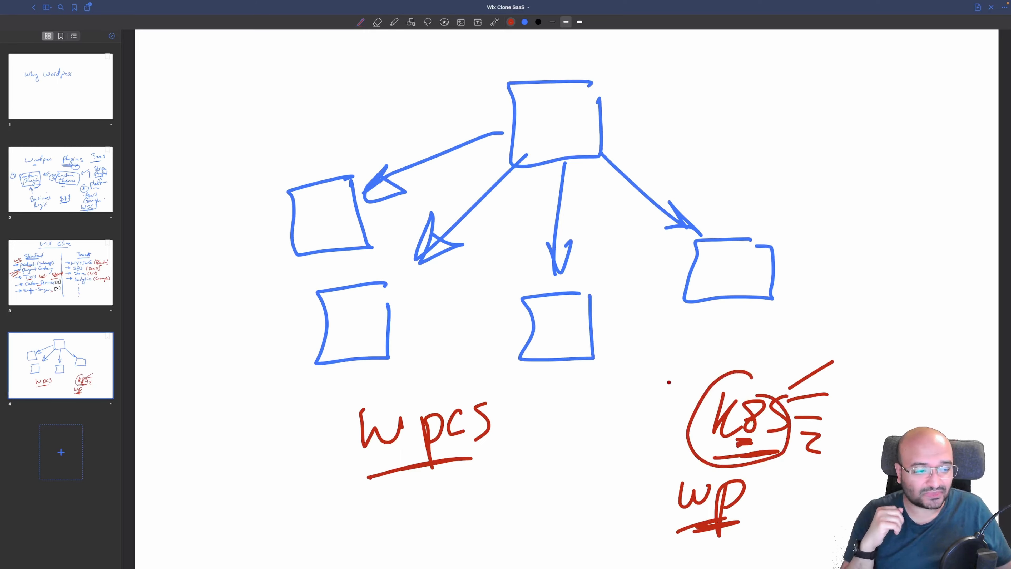
pyautogui.moveTo(684, 388)
pyautogui.mouseDown()
pyautogui.moveTo(700, 389)
pyautogui.moveTo(731, 361)
pyautogui.moveTo(732, 384)
pyautogui.mouseUp()
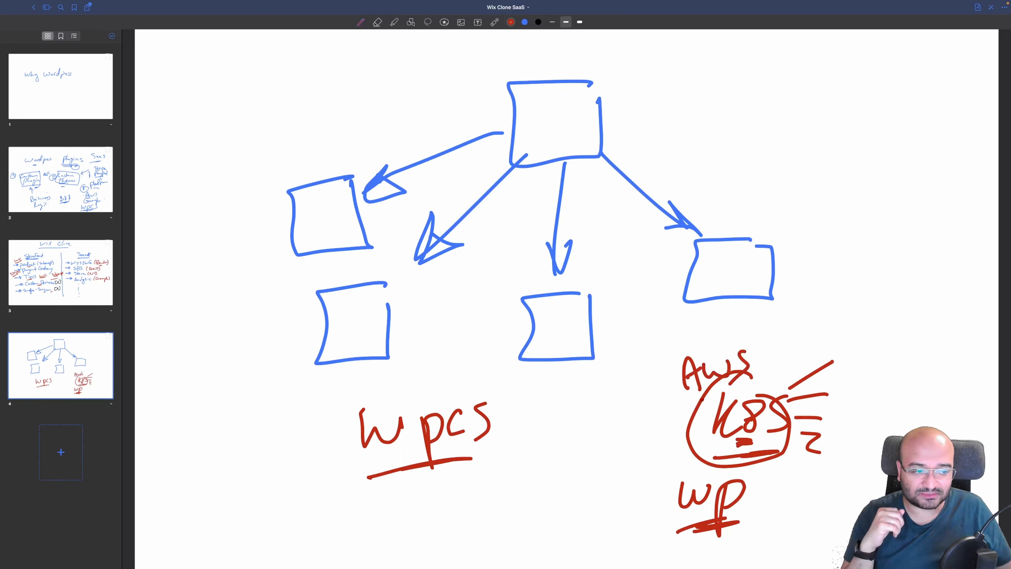
pyautogui.moveTo(679, 409); pyautogui.dragTo(752, 383)
pyautogui.moveTo(706, 468); pyautogui.dragTo(671, 471)
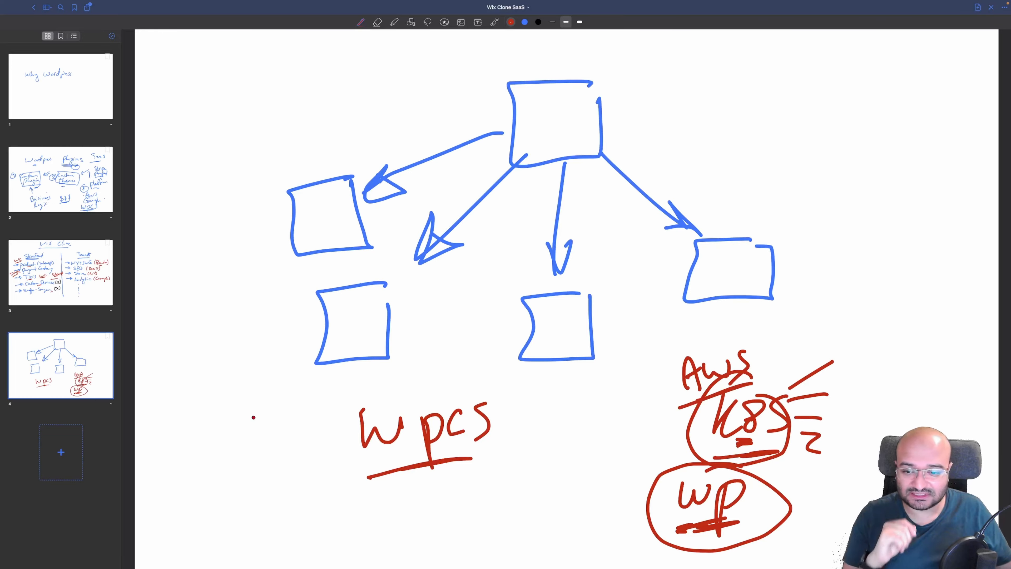
pyautogui.moveTo(81, 276); pyautogui.dragTo(81, 283)
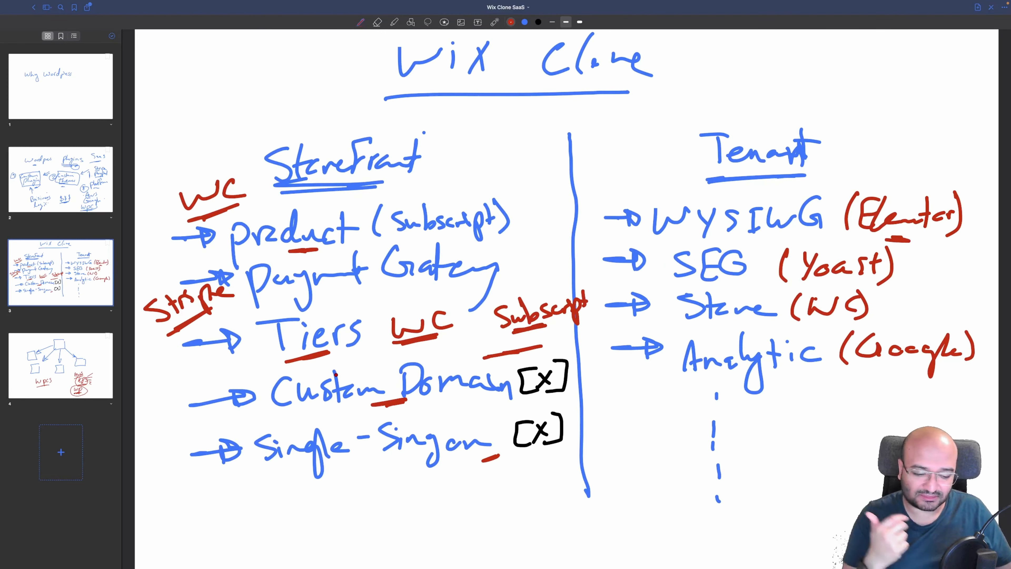
# Draw a red arrow from wpcs toward K8S, then add a small mark above StoreFront
pyautogui.click(61, 365)
pyautogui.moveTo(577, 424)
pyautogui.mouseDown()
pyautogui.moveTo(617, 424)
pyautogui.moveTo(609, 432)
pyautogui.mouseUp()
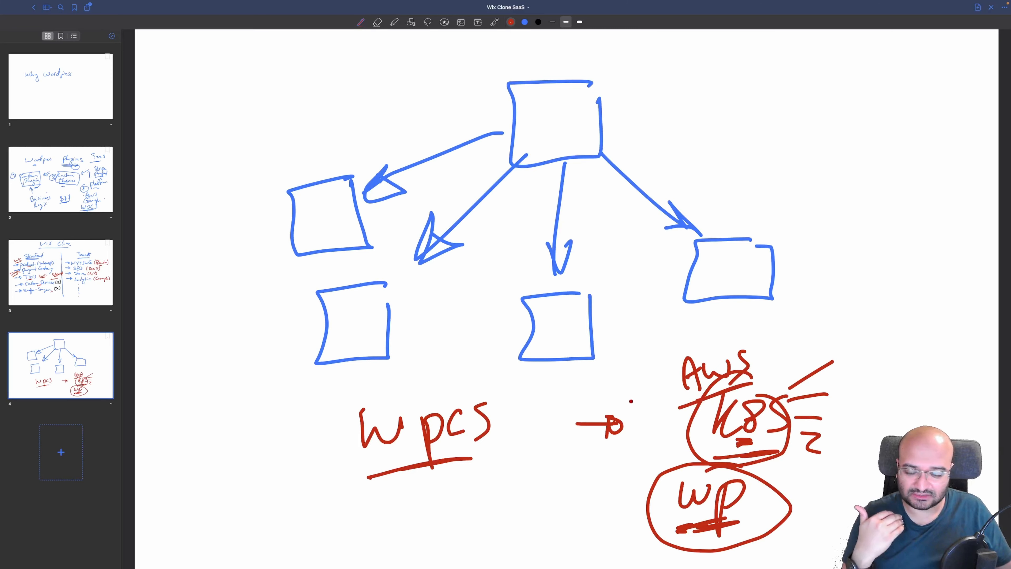
pyautogui.click(61, 273)
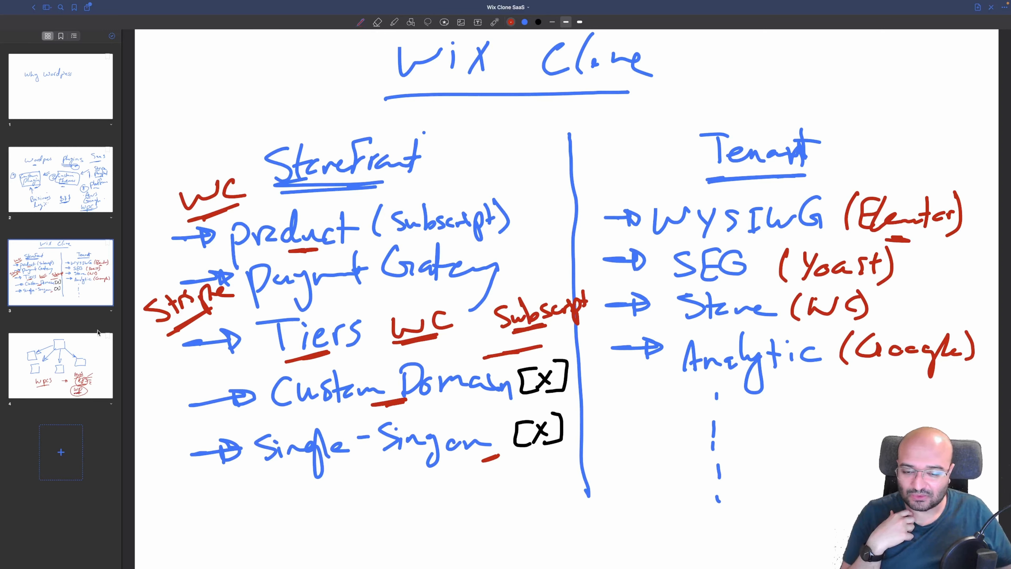
pyautogui.click(112, 35)
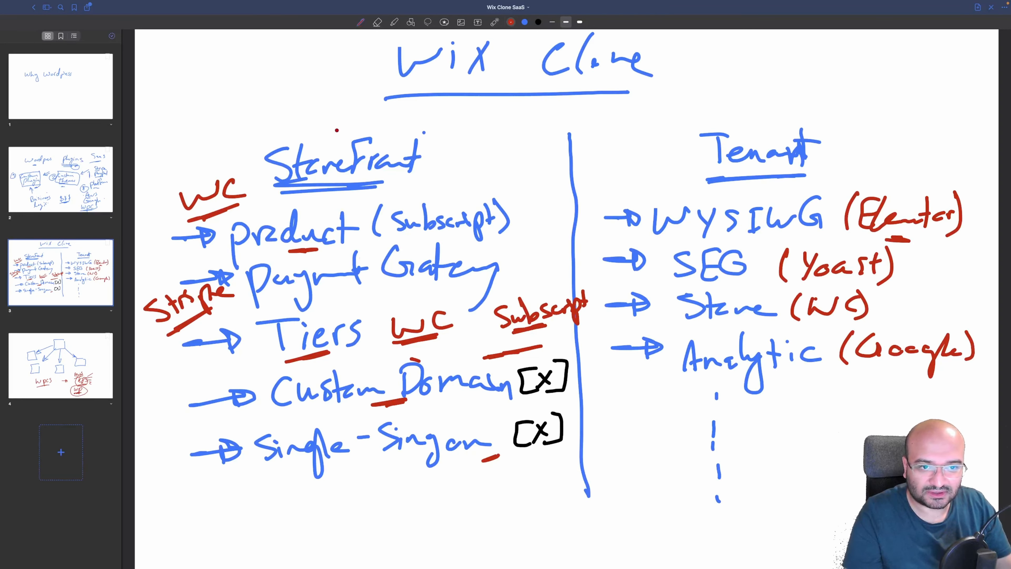
pyautogui.moveTo(339, 128); pyautogui.dragTo(304, 128)
# Circle the diagram's top box in red and dot each of the three lower boxes
pyautogui.click(94, 357)
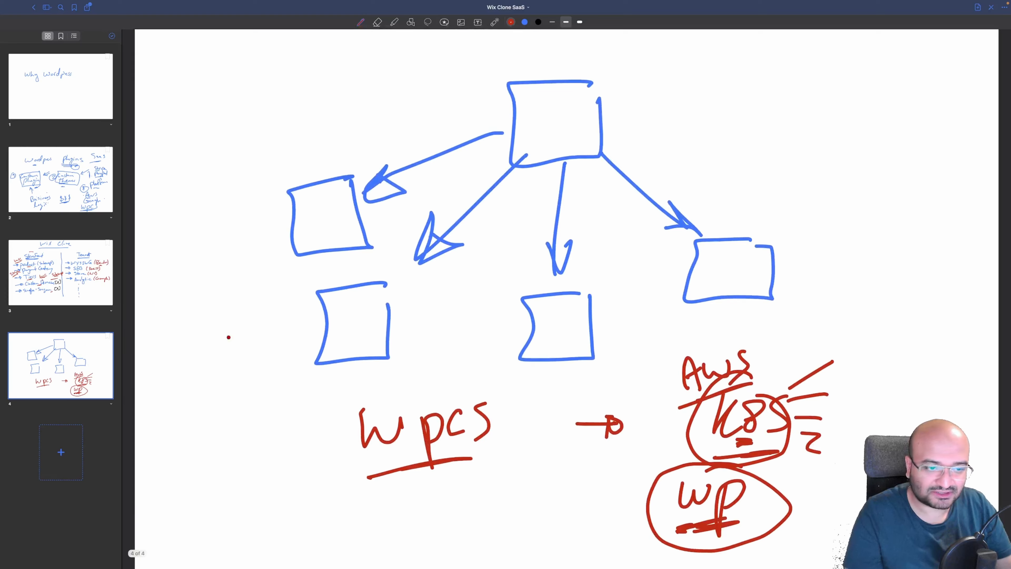
pyautogui.moveTo(553, 41)
pyautogui.mouseDown()
pyautogui.moveTo(480, 84)
pyautogui.moveTo(629, 132)
pyautogui.moveTo(532, 43)
pyautogui.mouseUp()
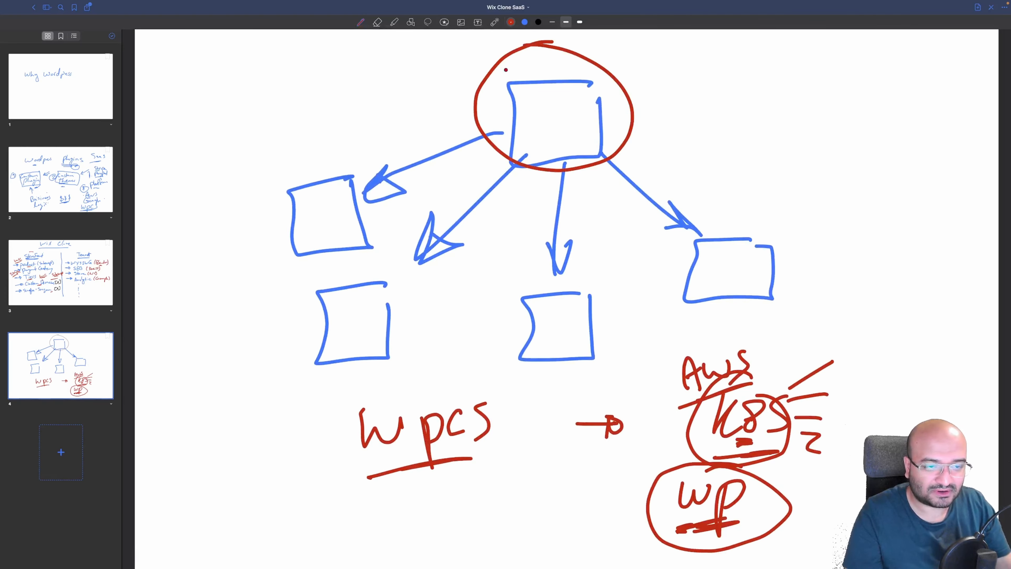
pyautogui.click(345, 221)
pyautogui.click(373, 302)
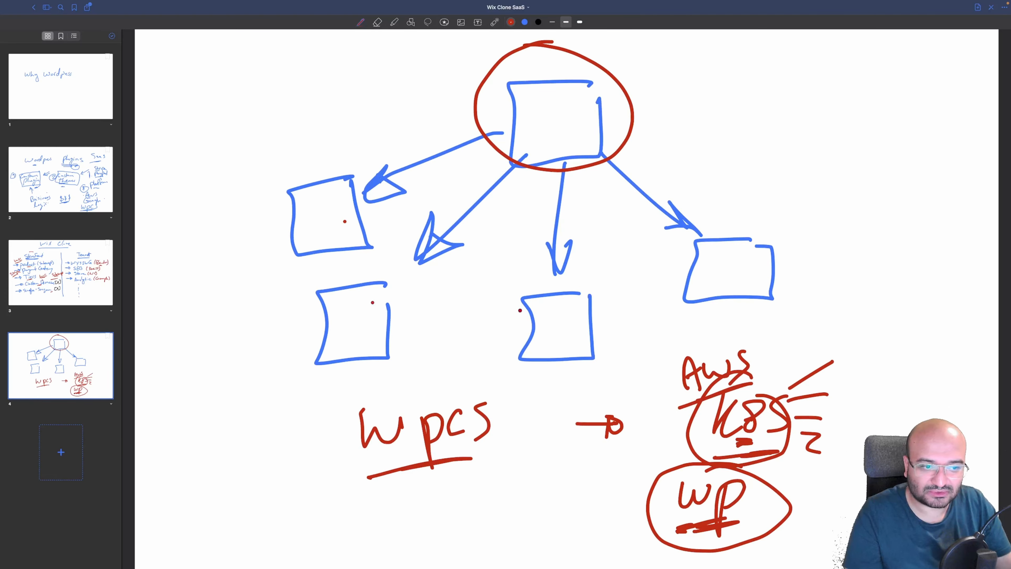
pyautogui.click(736, 255)
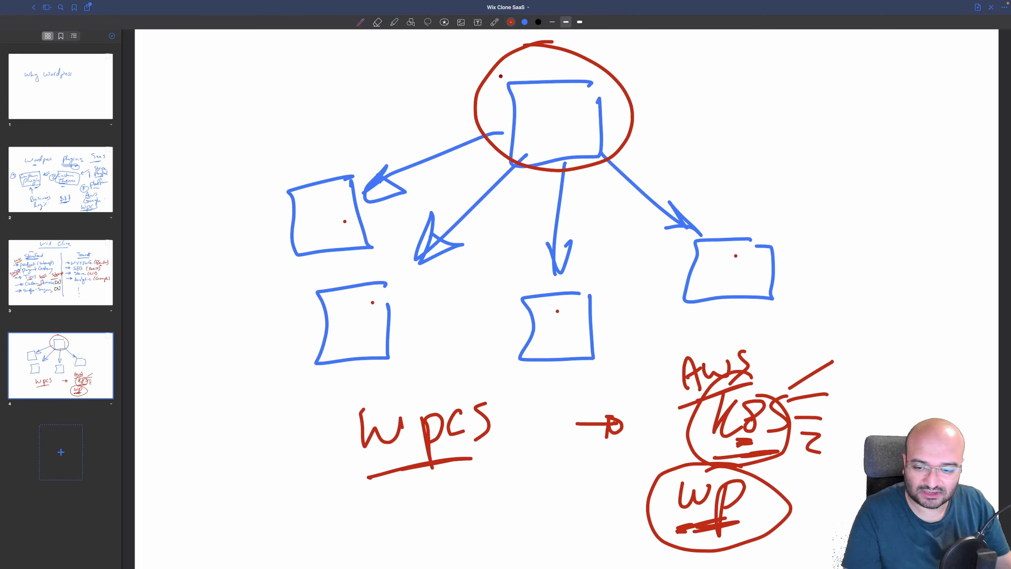
pyautogui.hotkey('ctrl', 'Right')
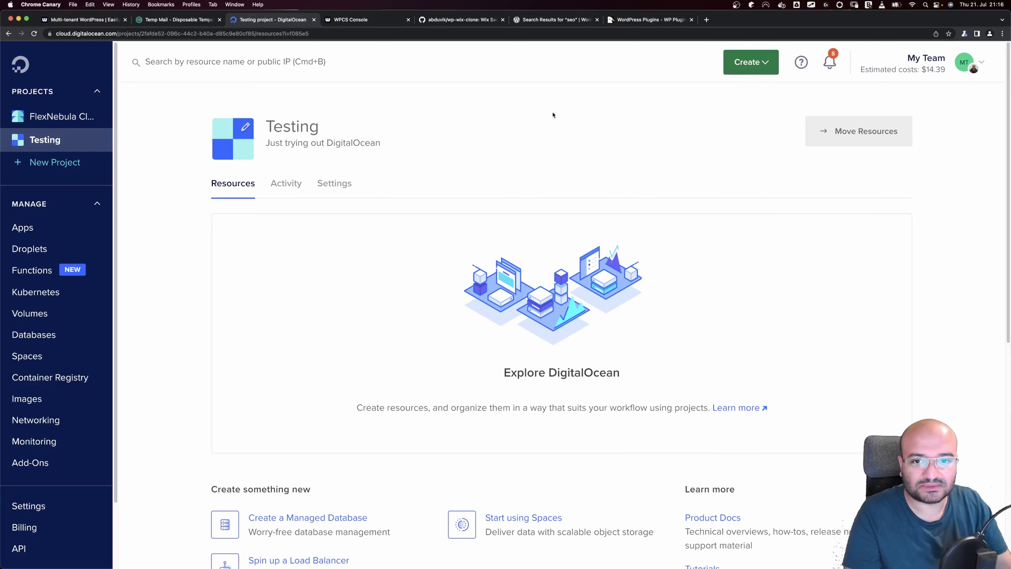
# Start a new droplet from the Marketplace WordPress 6.0 on Ubuntu 20.04 image
pyautogui.click(751, 71)
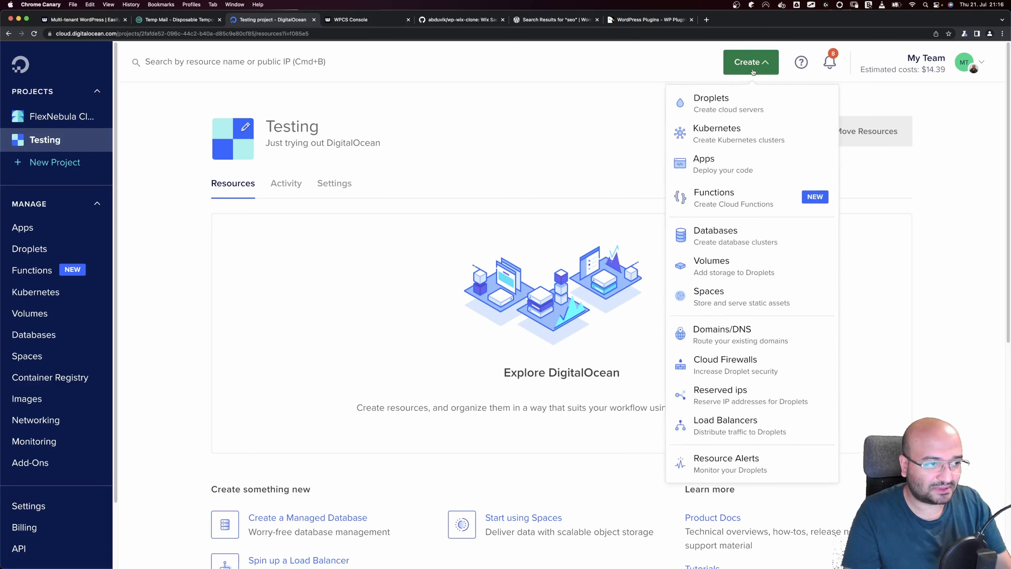
pyautogui.click(742, 103)
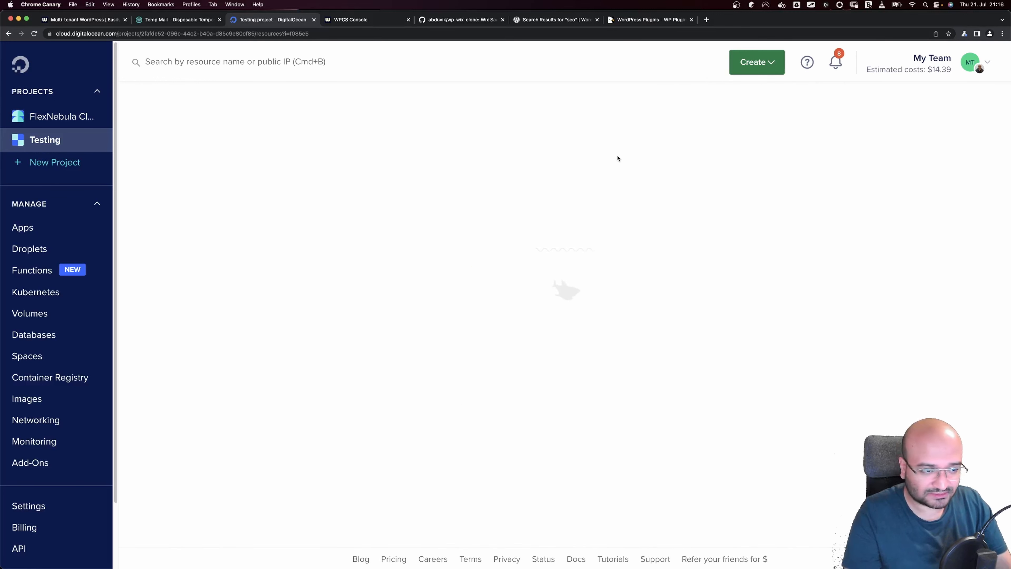
pyautogui.click(300, 203)
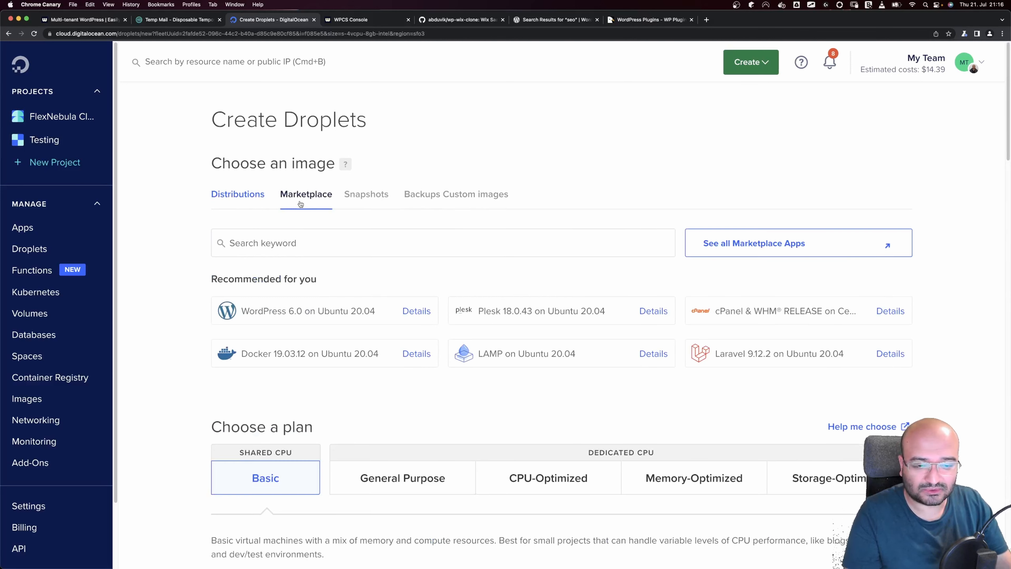
pyautogui.click(342, 312)
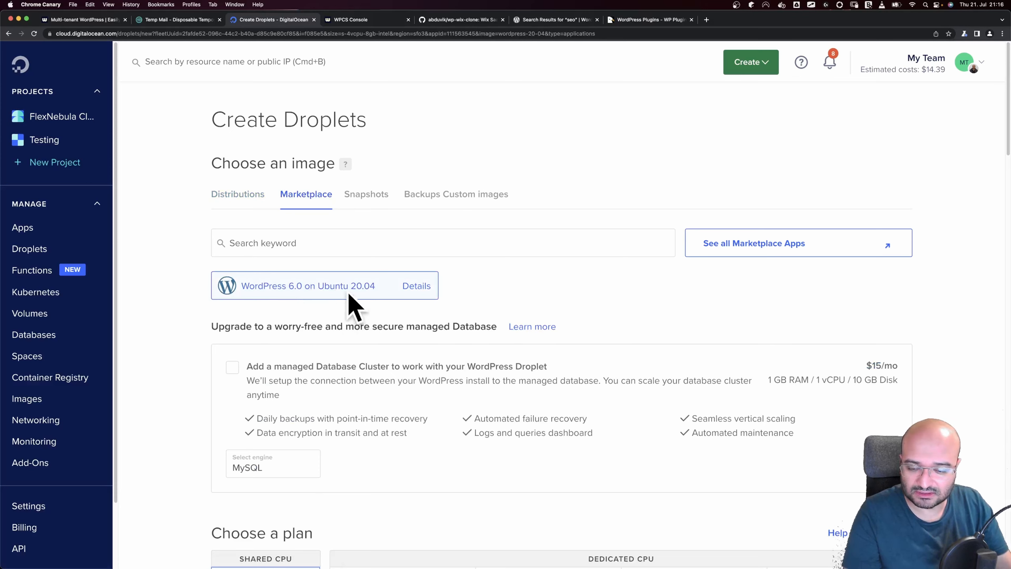
# Pick the $14/mo Premium Intel plan and the Frankfurt region for the droplet
pyautogui.scroll(-10, 358, 303)
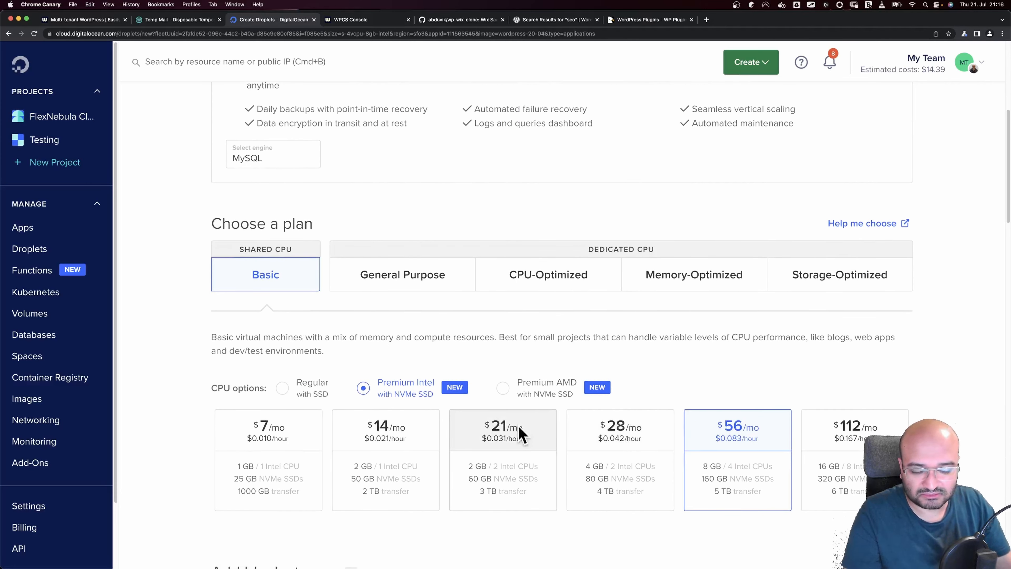
pyautogui.click(396, 439)
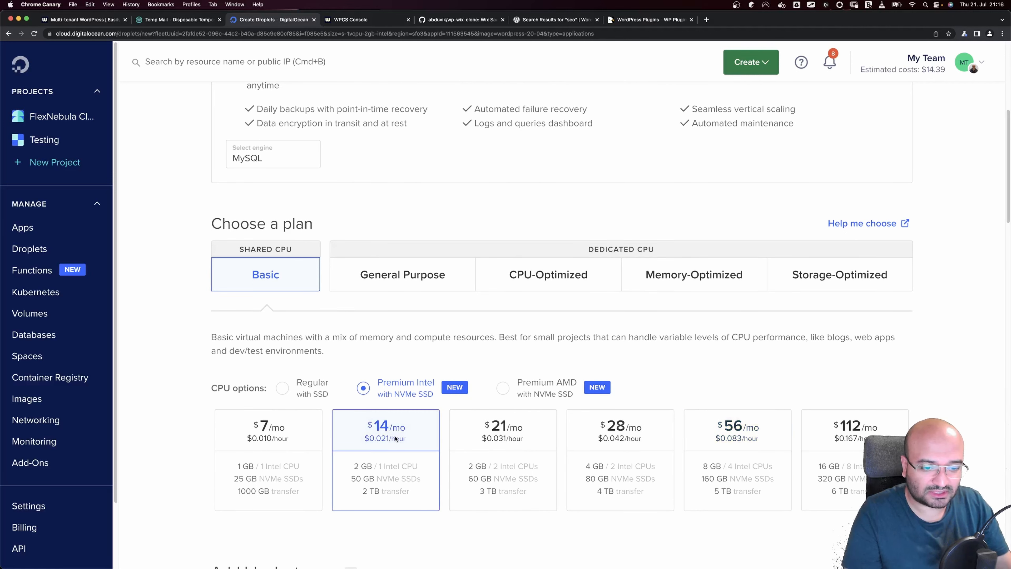
pyautogui.scroll(-7, 396, 439)
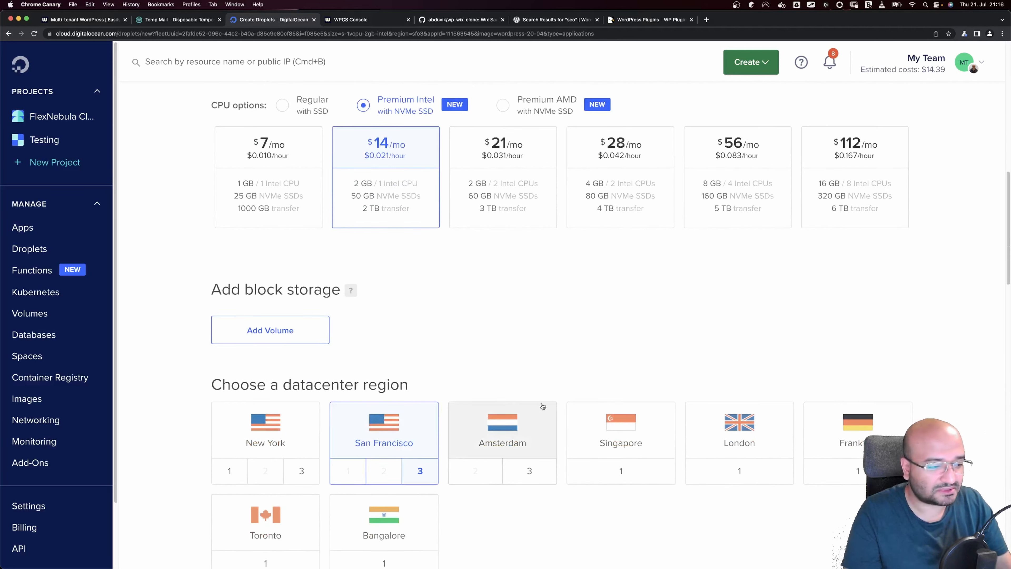
pyautogui.scroll(-1, 836, 388)
pyautogui.click(846, 390)
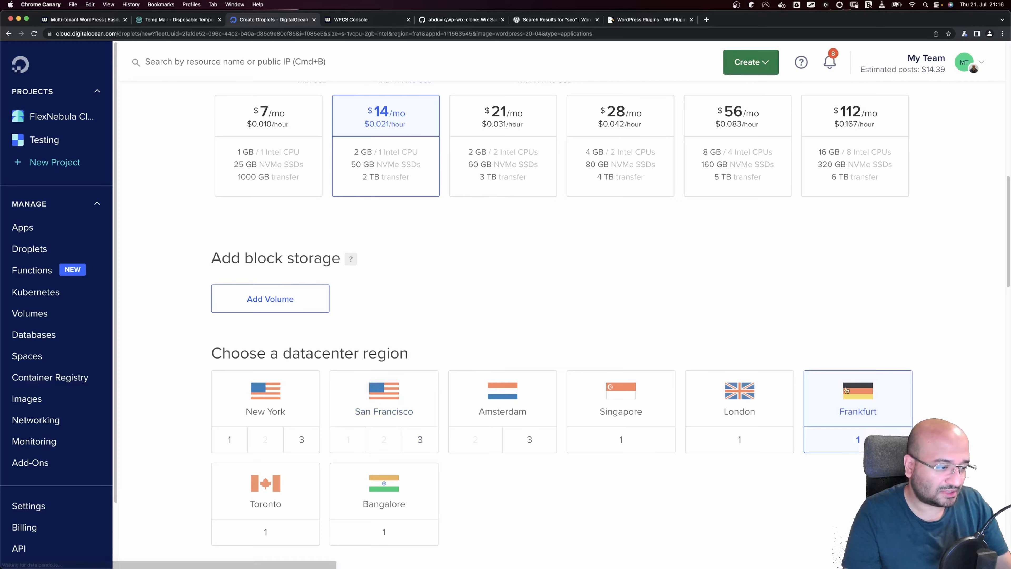
pyautogui.scroll(-5, 438, 334)
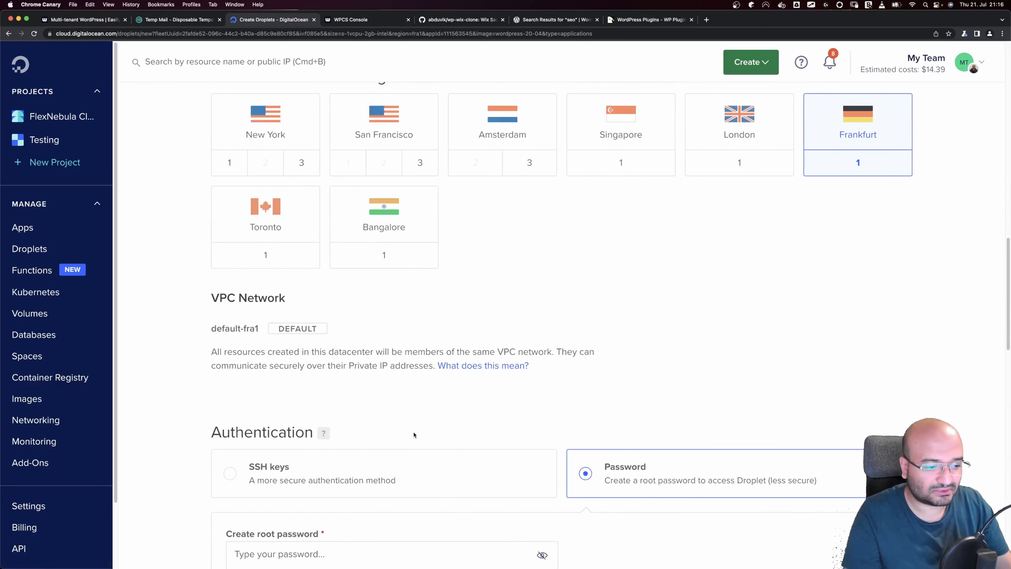
pyautogui.scroll(-4, 410, 436)
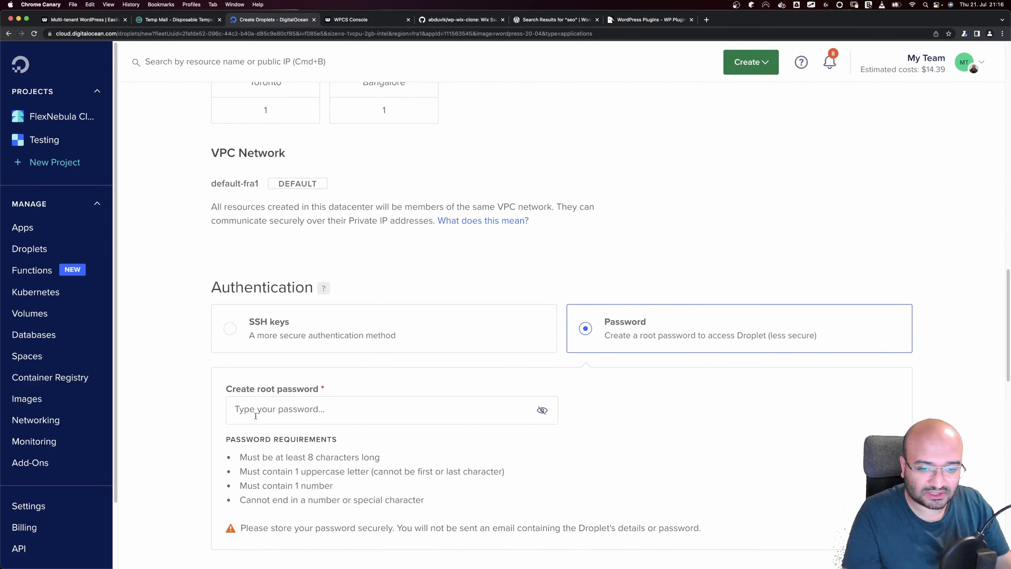
pyautogui.click(707, 20)
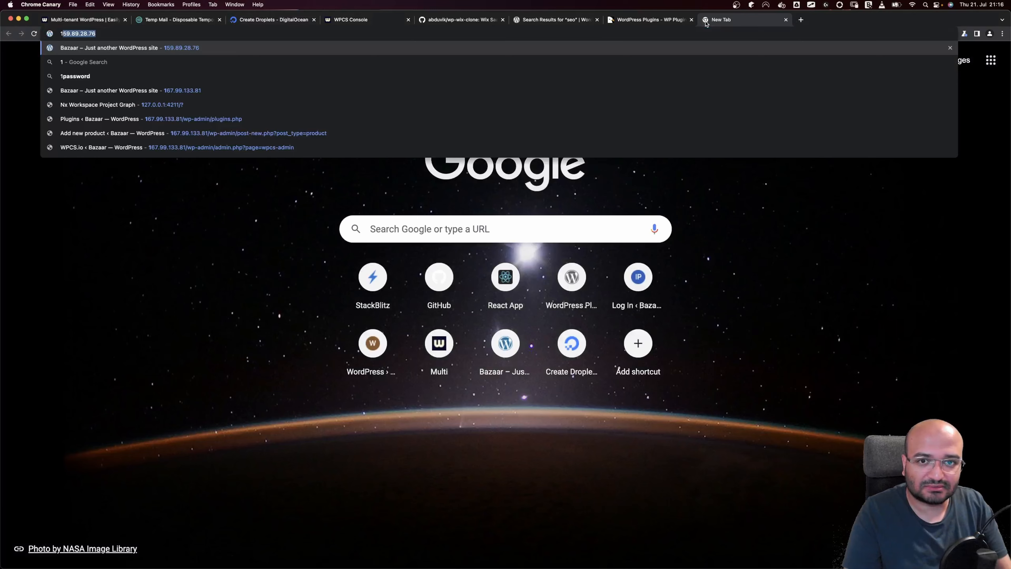
# Search 'generate strong password' and copy a 20-character password from 1Password's generator
pyautogui.write('generate')
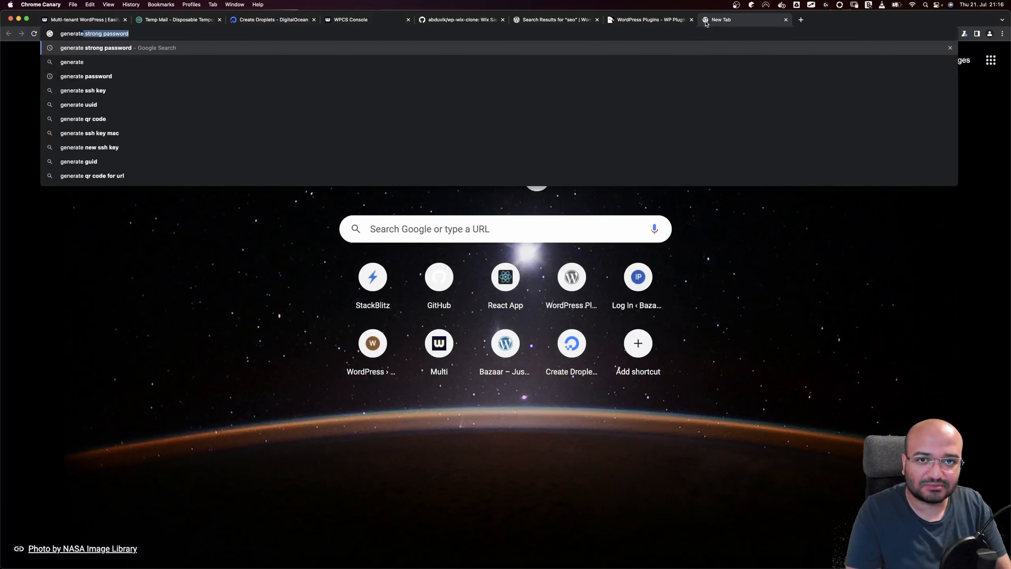
pyautogui.press('Return')
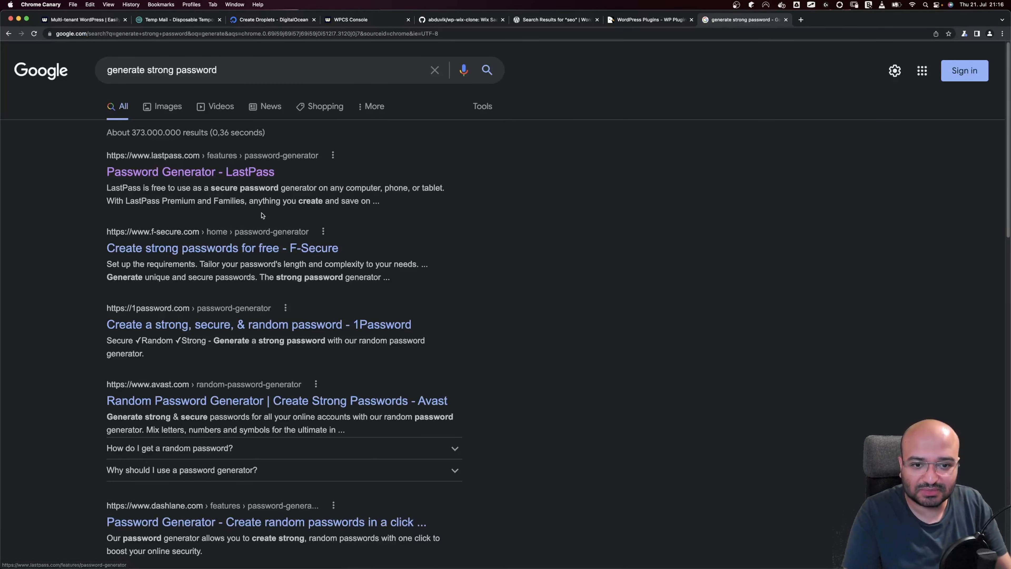
pyautogui.click(203, 325)
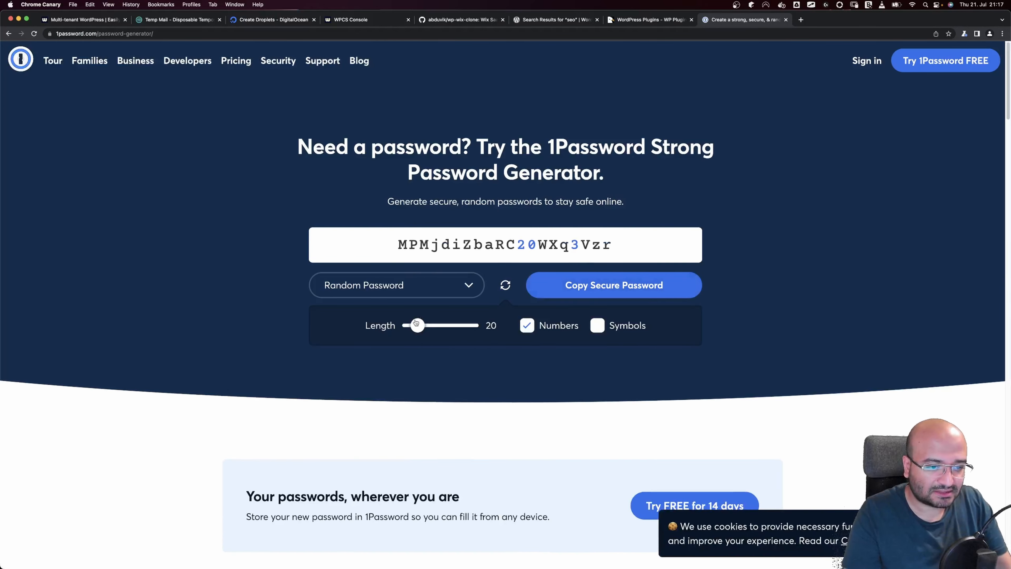
pyautogui.click(578, 249)
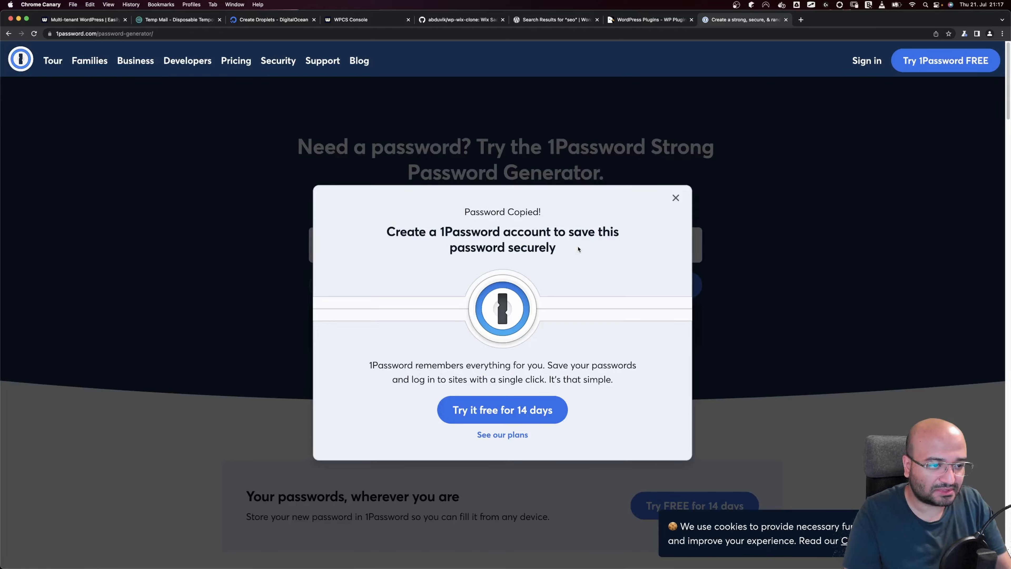
pyautogui.click(675, 199)
pyautogui.doubleClick(592, 249)
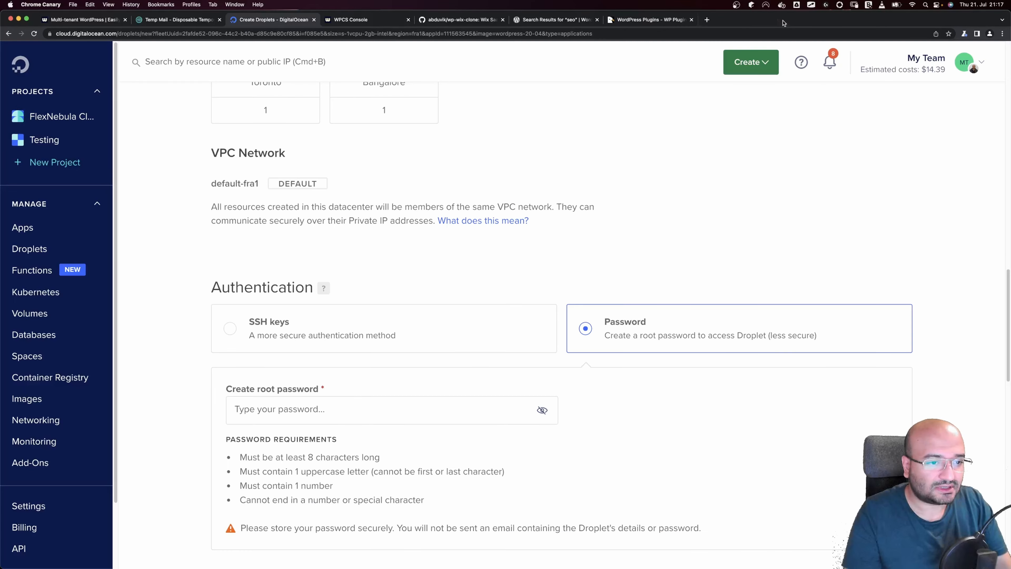
# Paste the generated password as the droplet's root password
pyautogui.click(786, 19)
pyautogui.click(305, 418)
pyautogui.press('super+v')
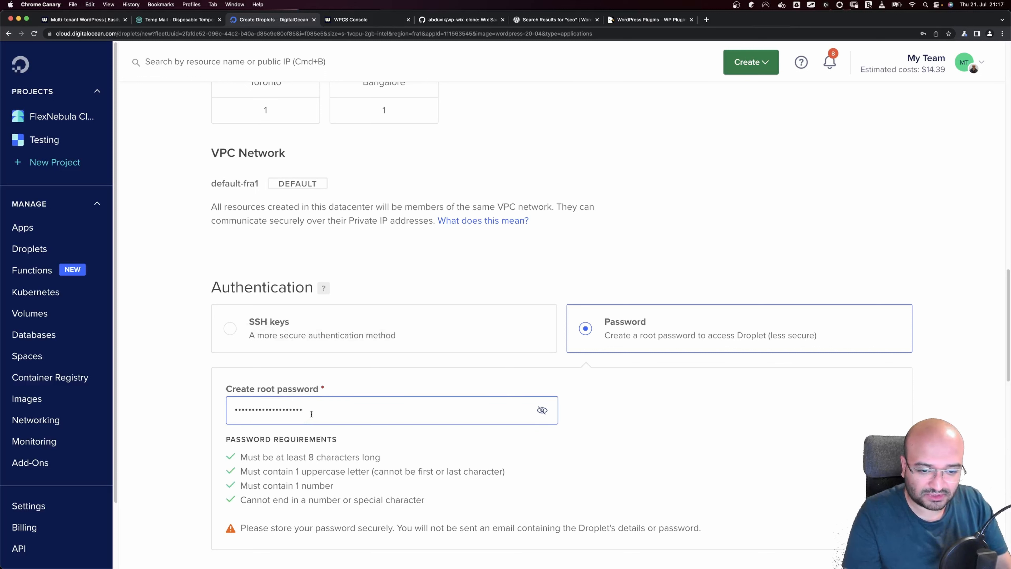
pyautogui.press('super+Tab')
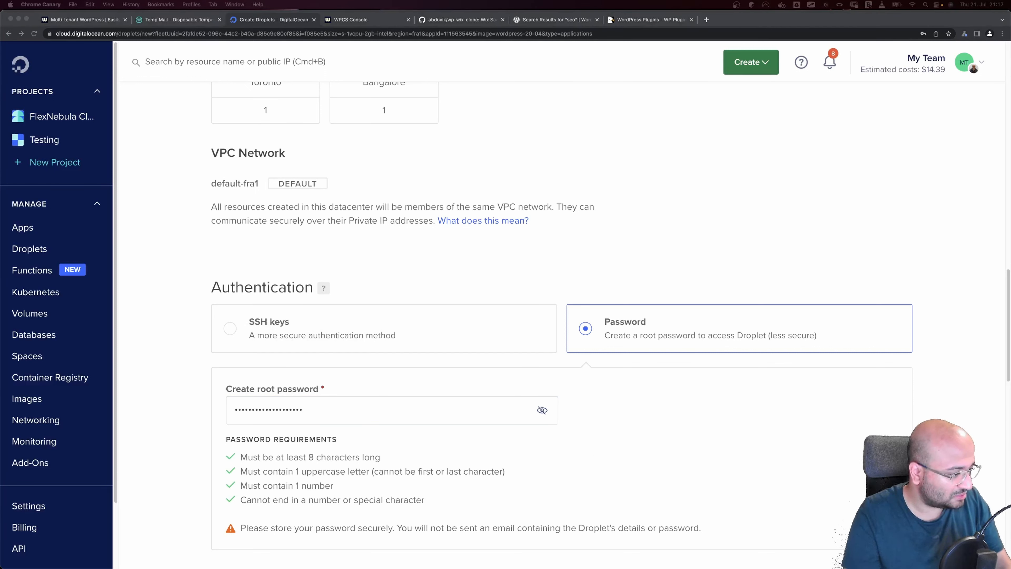
# Create the droplet and open its overview page from the Testing project
pyautogui.scroll(-15, 379, 425)
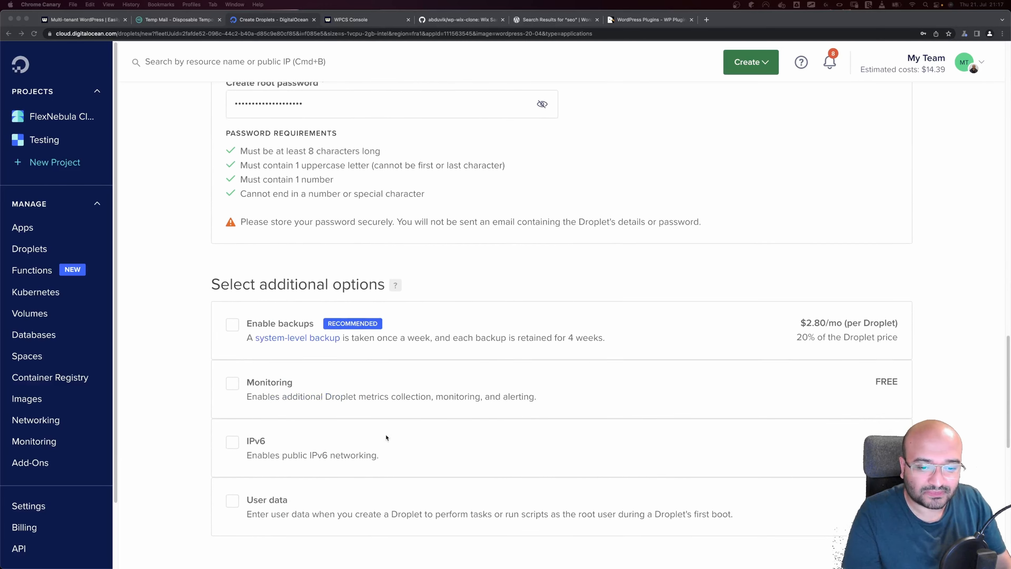
pyautogui.scroll(-7, 312, 350)
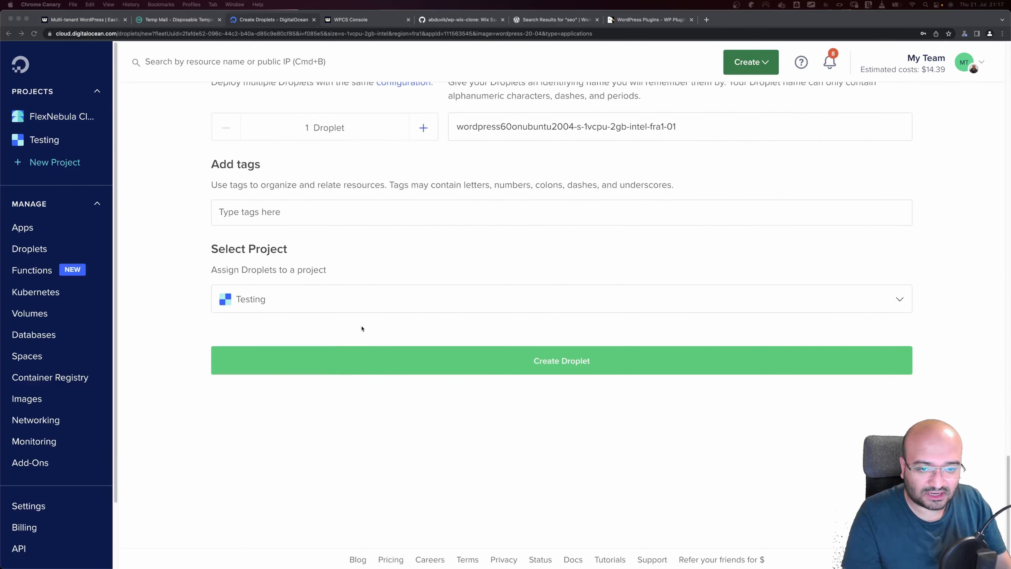
pyautogui.click(542, 365)
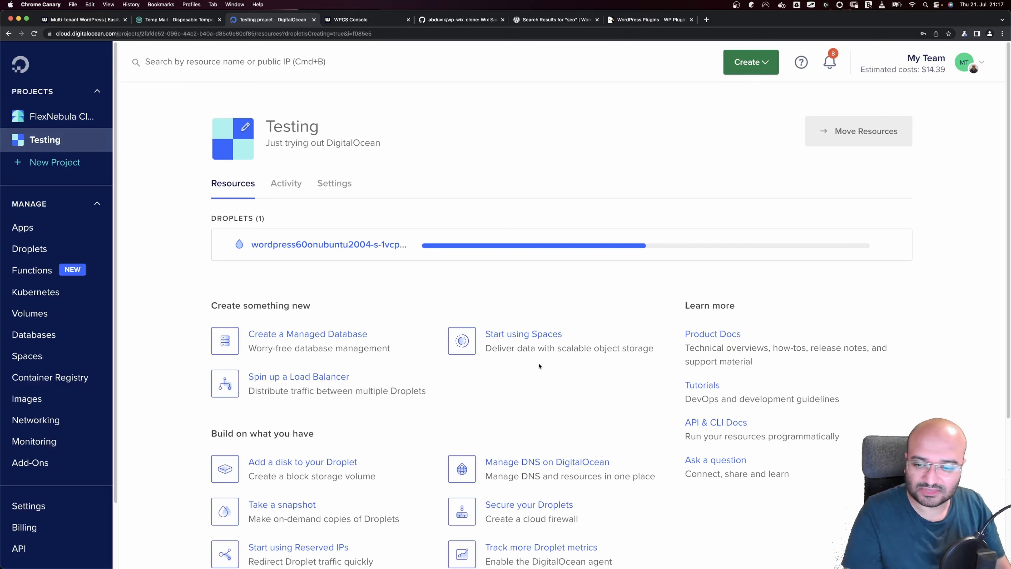
pyautogui.click(314, 245)
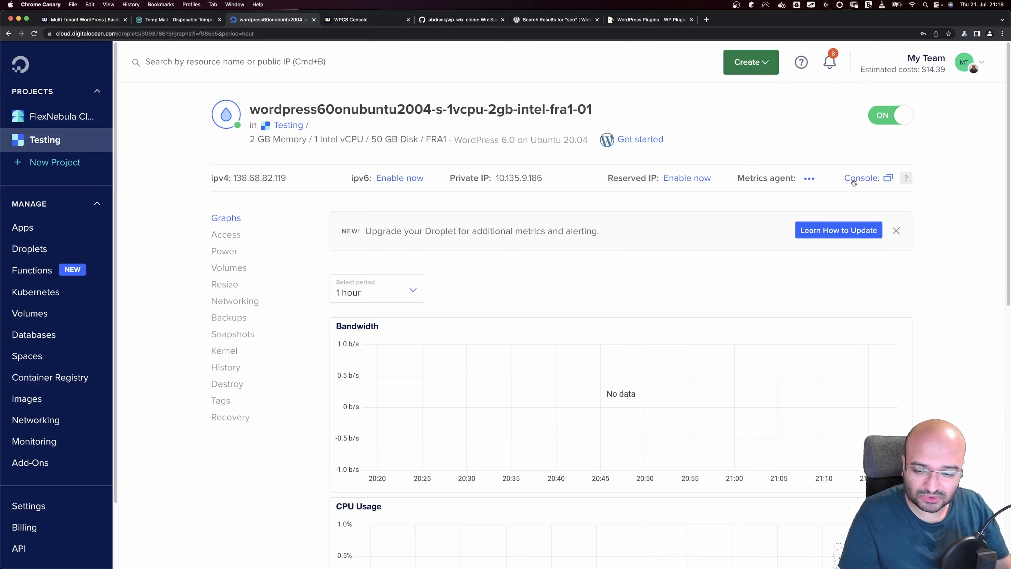
pyautogui.hotkey('ctrl', 'Left')
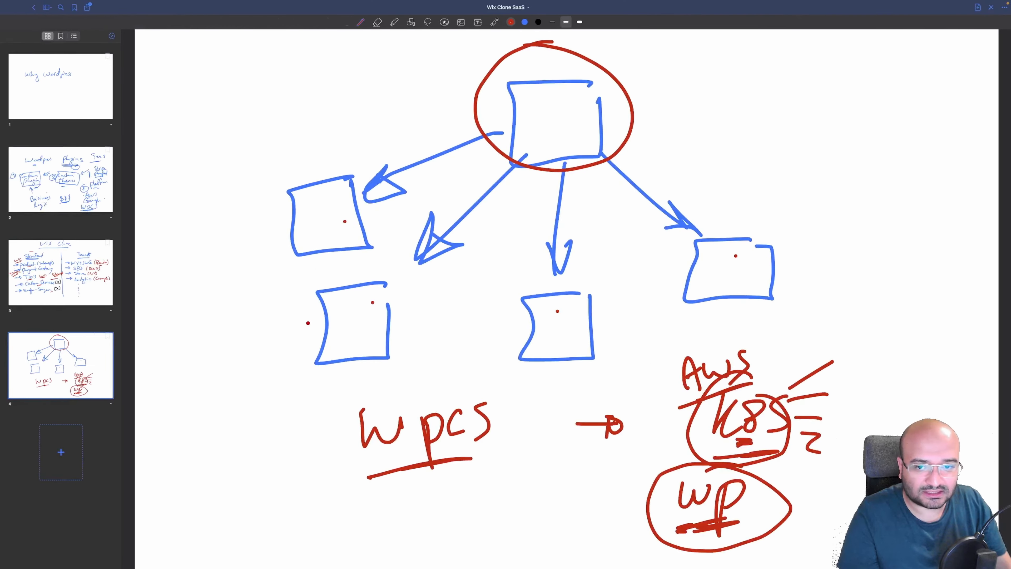
pyautogui.click(73, 275)
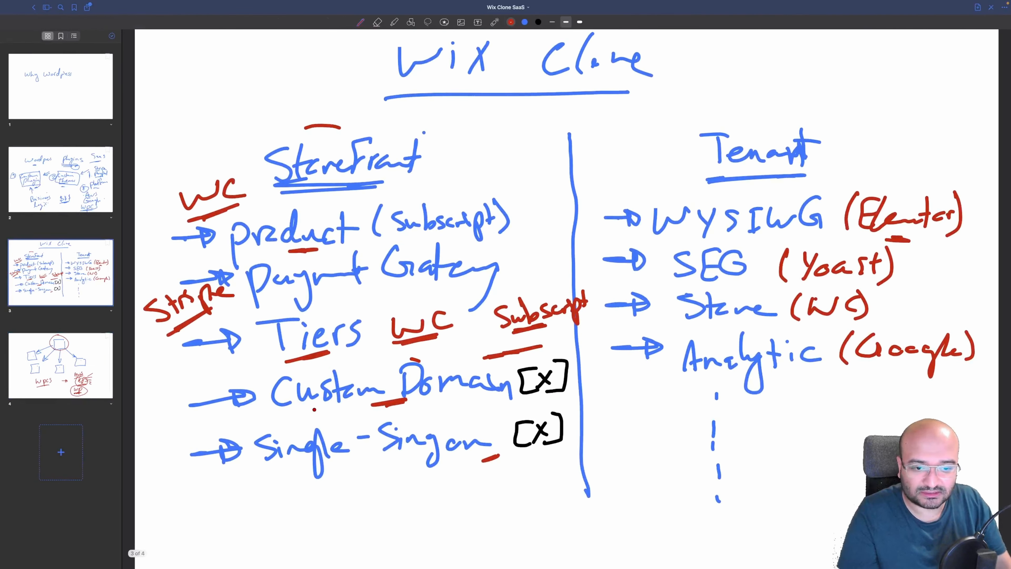
pyautogui.hotkey('ctrl', 'Right')
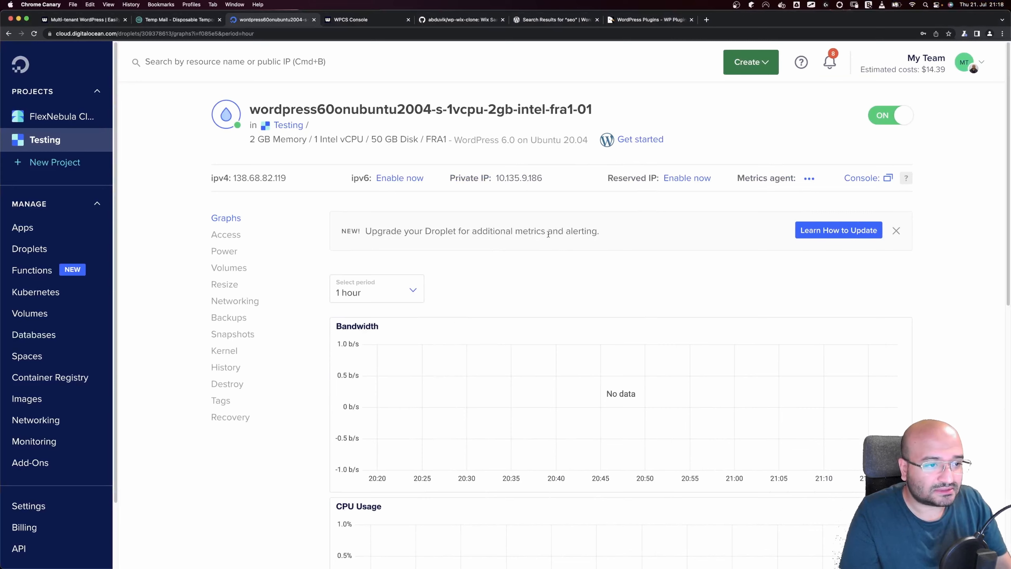
# Open the droplet's web console and arrange it beside a narrowed browser window
pyautogui.click(887, 177)
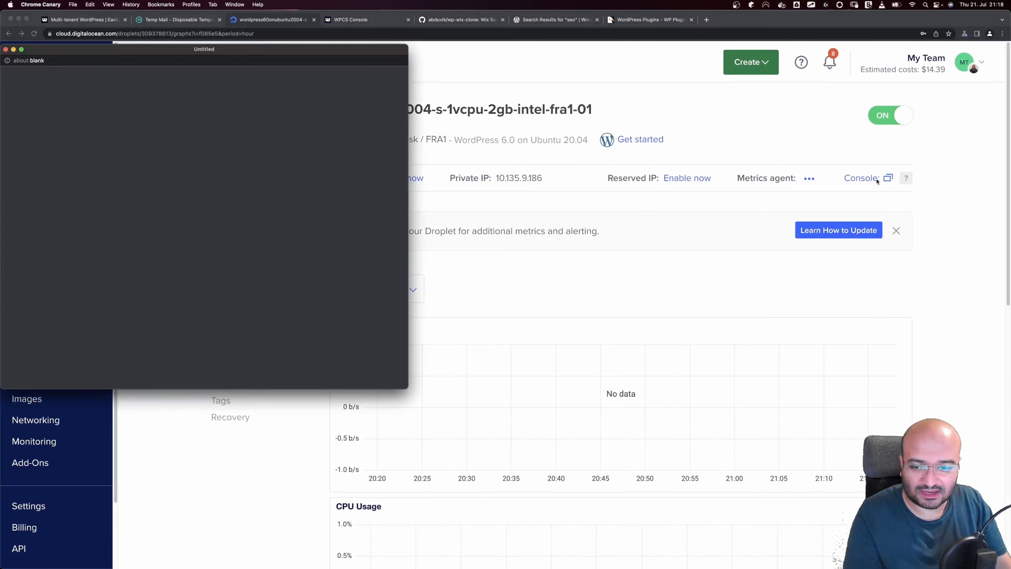
pyautogui.moveTo(302, 56); pyautogui.dragTo(594, 170)
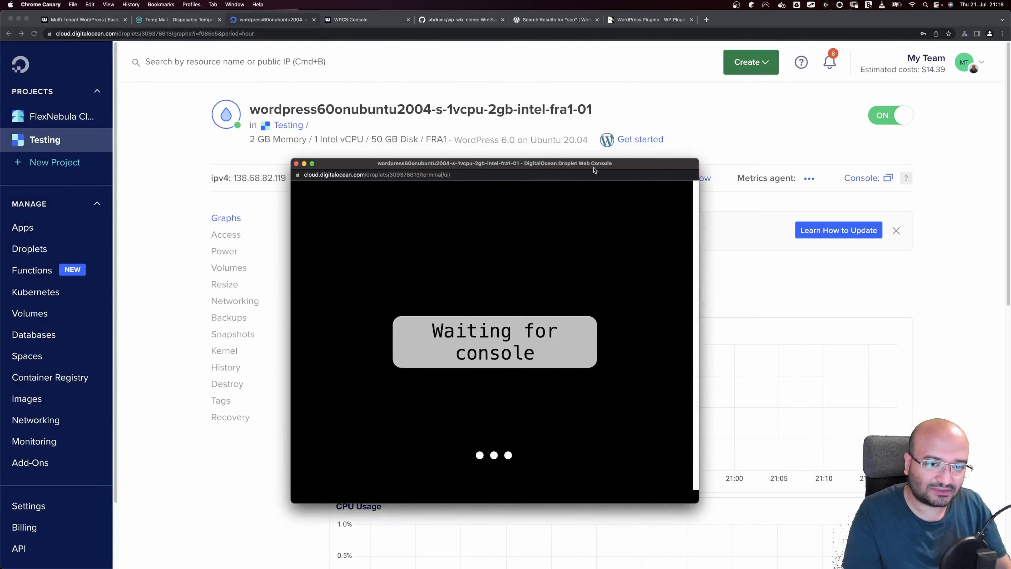
pyautogui.moveTo(593, 170); pyautogui.dragTo(628, 180)
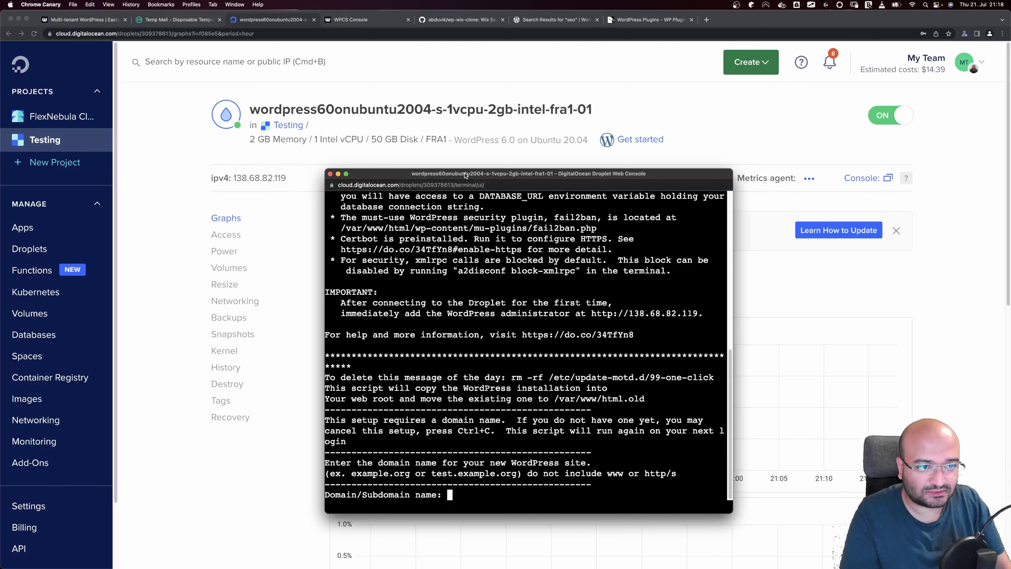
pyautogui.moveTo(465, 174); pyautogui.dragTo(504, 201)
pyautogui.click(544, 178)
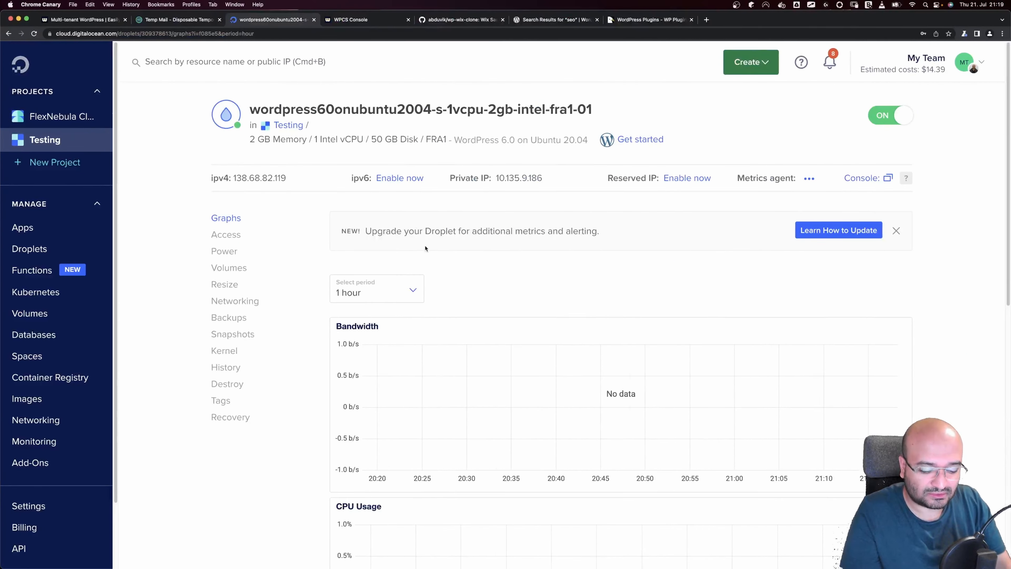
pyautogui.moveTo(588, 567)
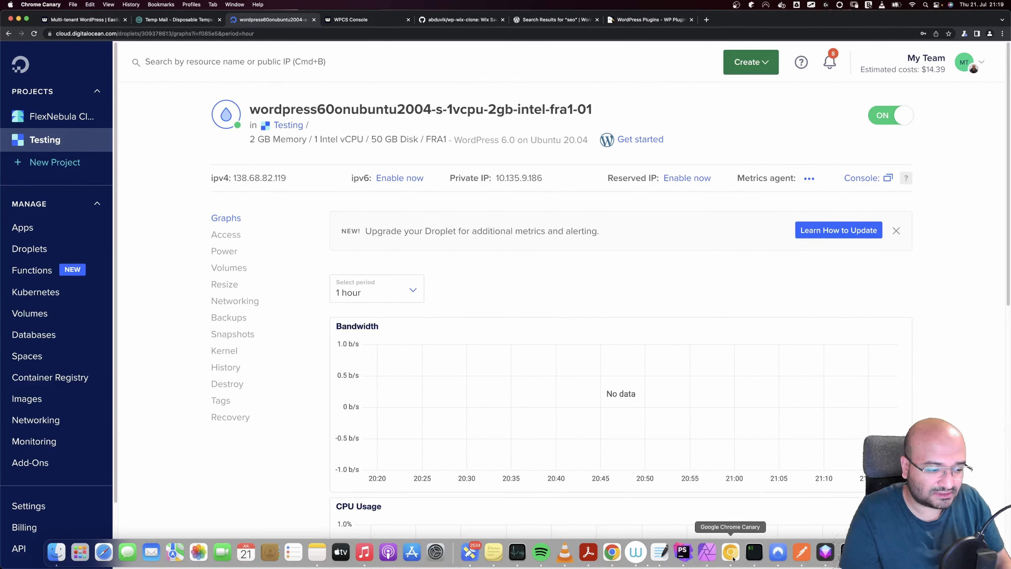
pyautogui.click(733, 559)
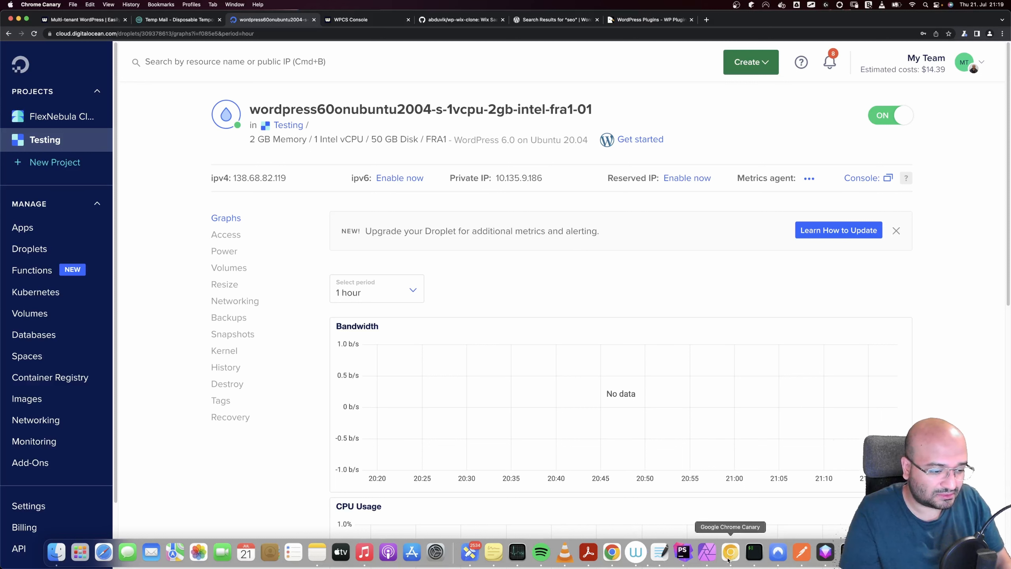
pyautogui.rightClick(731, 559)
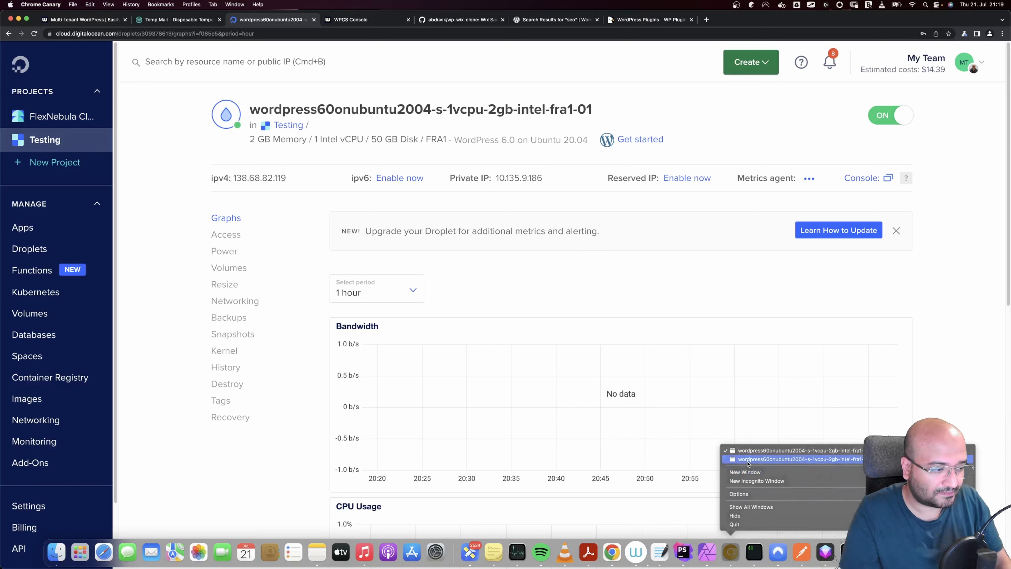
pyautogui.click(793, 459)
pyautogui.moveTo(497, 209); pyautogui.dragTo(194, 27)
pyautogui.moveTo(1, 11); pyautogui.dragTo(243, 118)
# Enter 138.68.82.119 as the WordPress domain in the console
pyautogui.click(239, 247)
pyautogui.write('138.68.82.119')
pyautogui.press('Return')
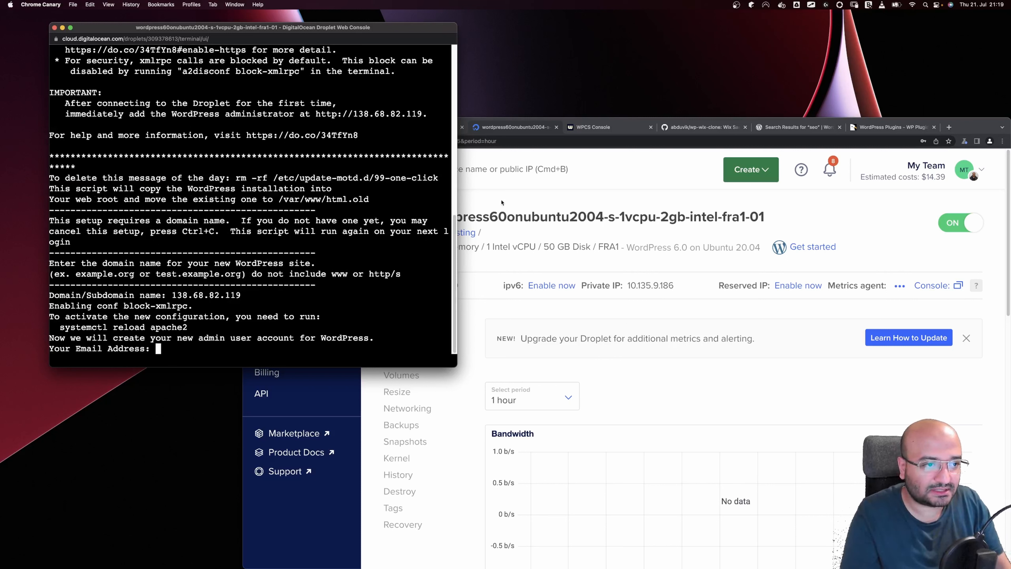
# Select the temporary email address shown on the Temp Mail tab
pyautogui.click(603, 184)
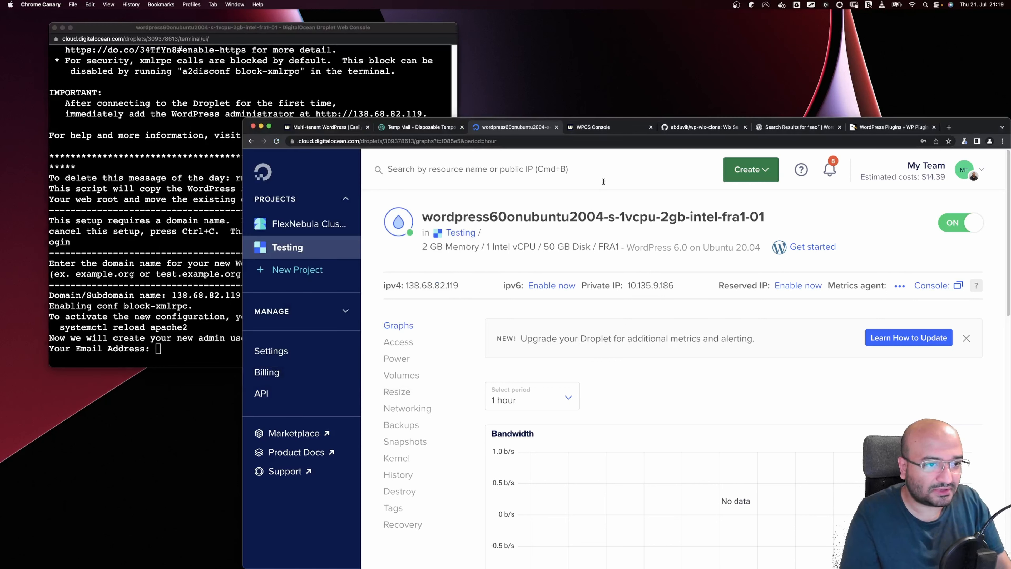
pyautogui.click(417, 131)
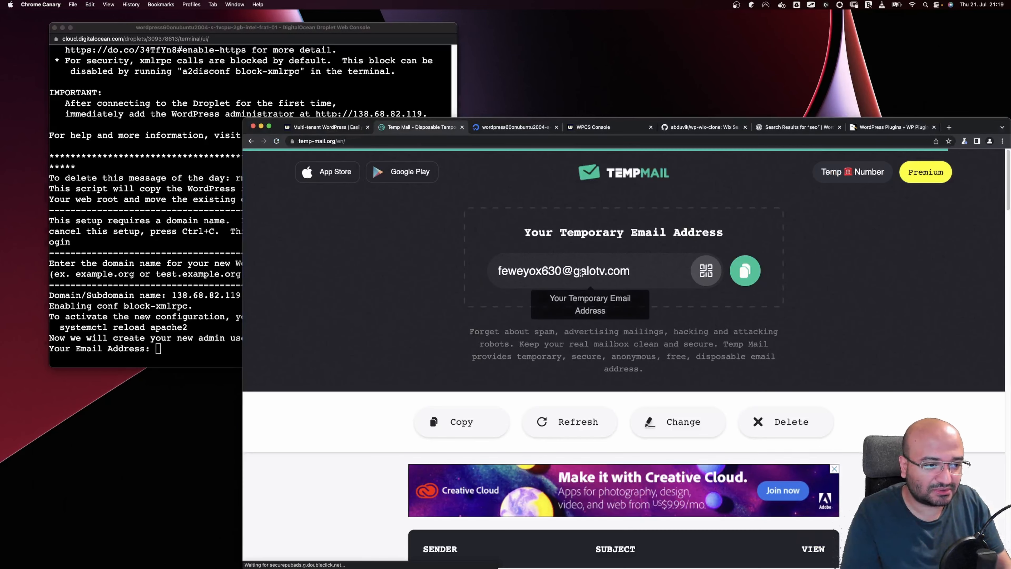
pyautogui.scroll(-4, 581, 279)
pyautogui.scroll(4, 580, 272)
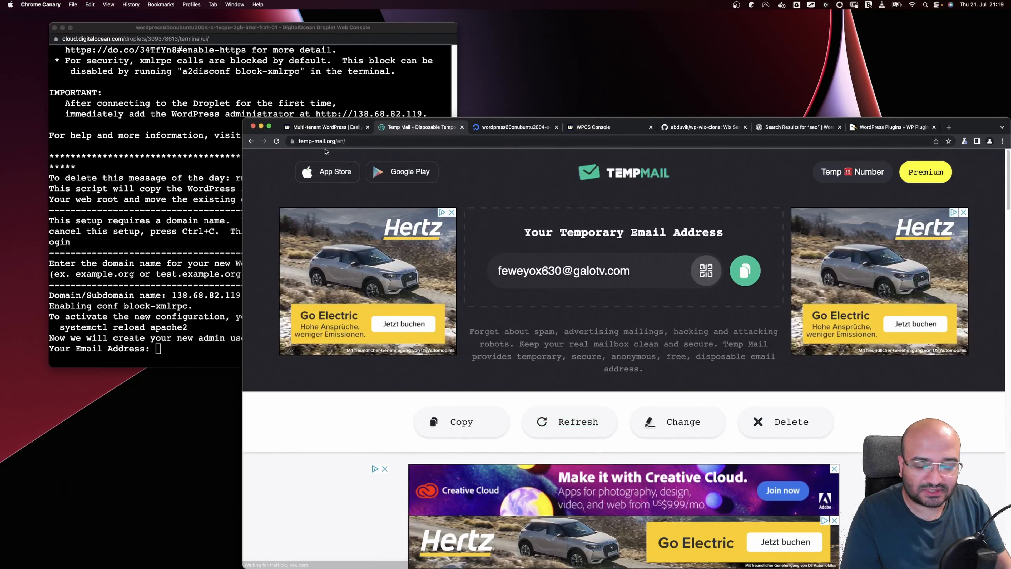
pyautogui.click(556, 263)
pyautogui.press('super+c')
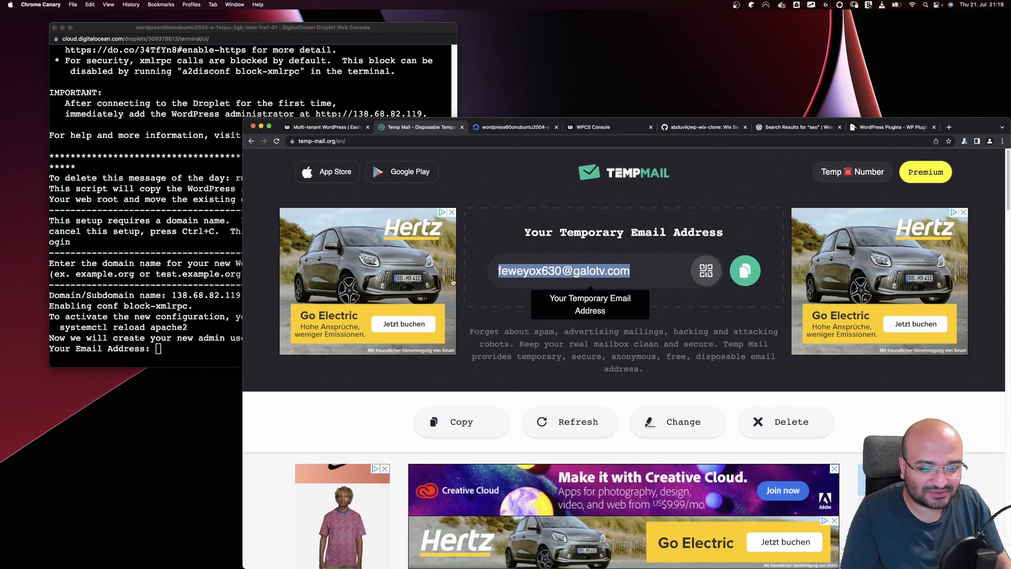
# Paste the temp email, set username 'admin', and submit the admin password
pyautogui.scroll(-3, 494, 287)
pyautogui.scroll(-3, 494, 287)
pyautogui.click(183, 338)
pyautogui.press('super+v')
pyautogui.press('Return')
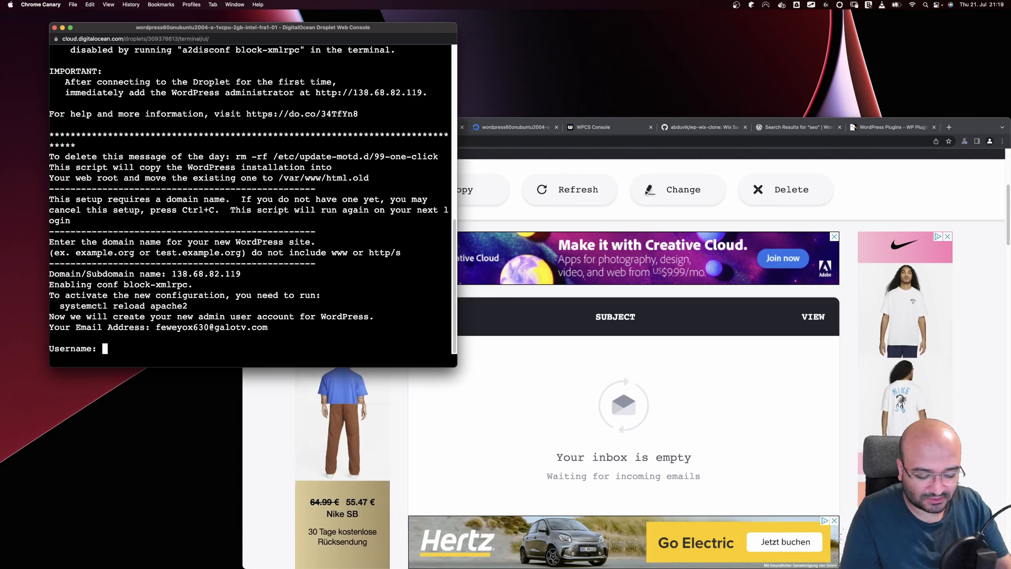
pyautogui.write('admin')
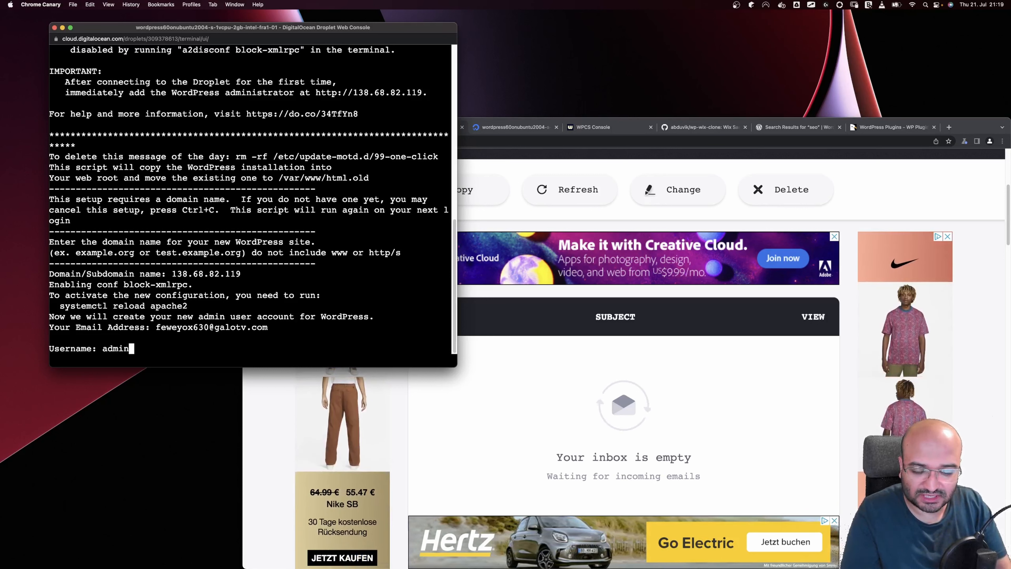
pyautogui.press('Return')
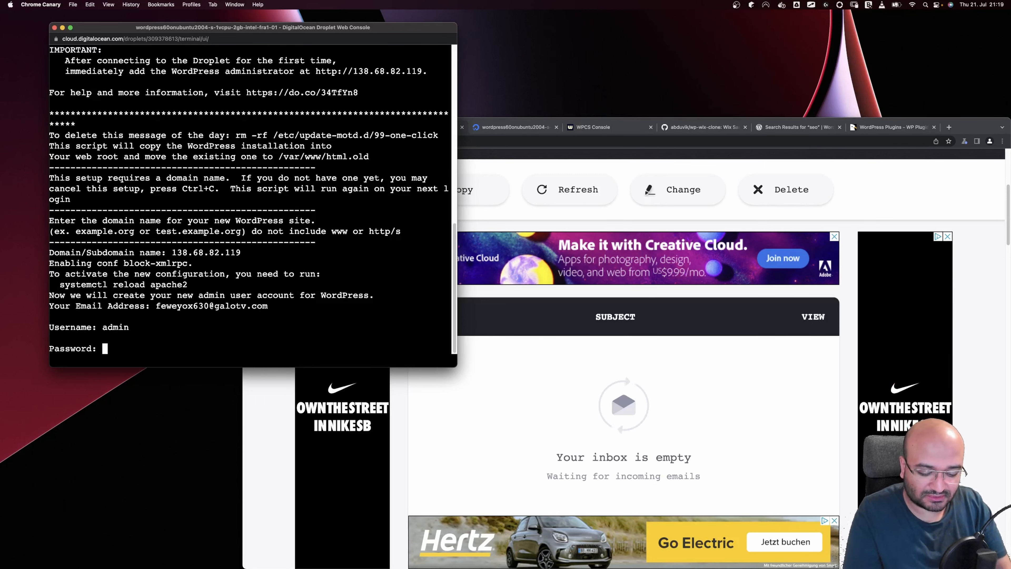
pyautogui.press('Return')
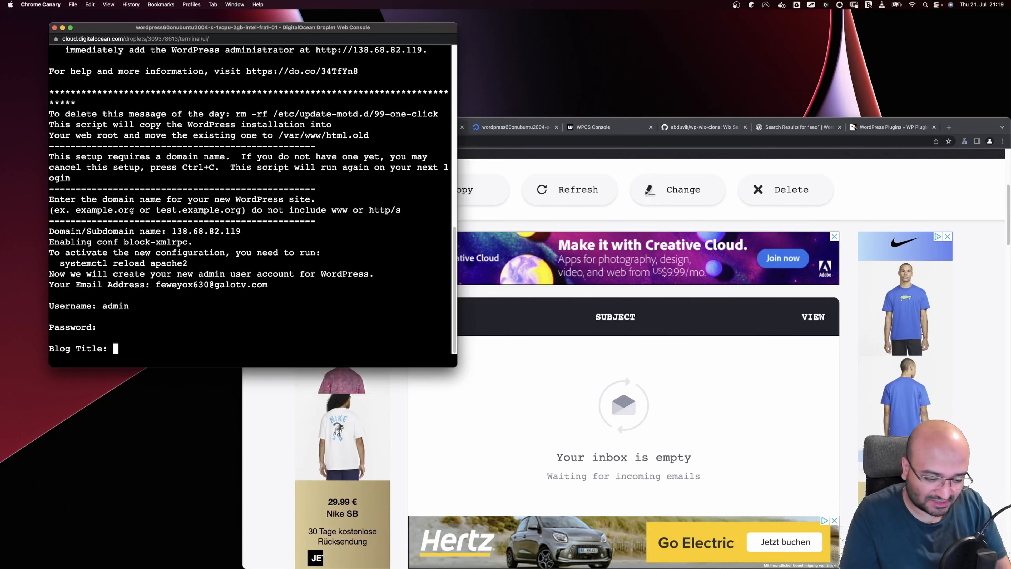
# Set the blog title to 'Wix Clone' and confirm the account details with Y
pyautogui.write('Wix')
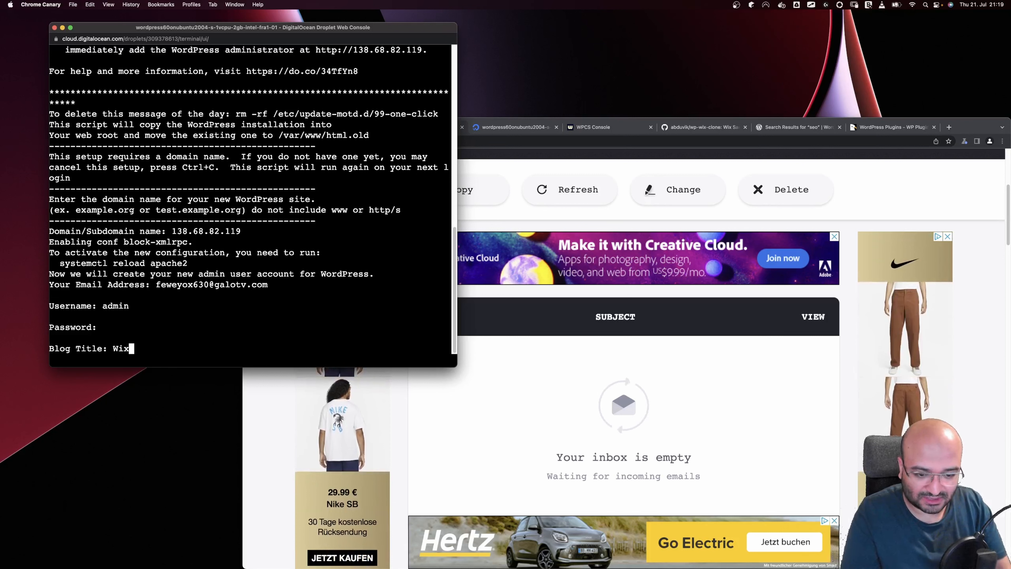
pyautogui.write(' Clone')
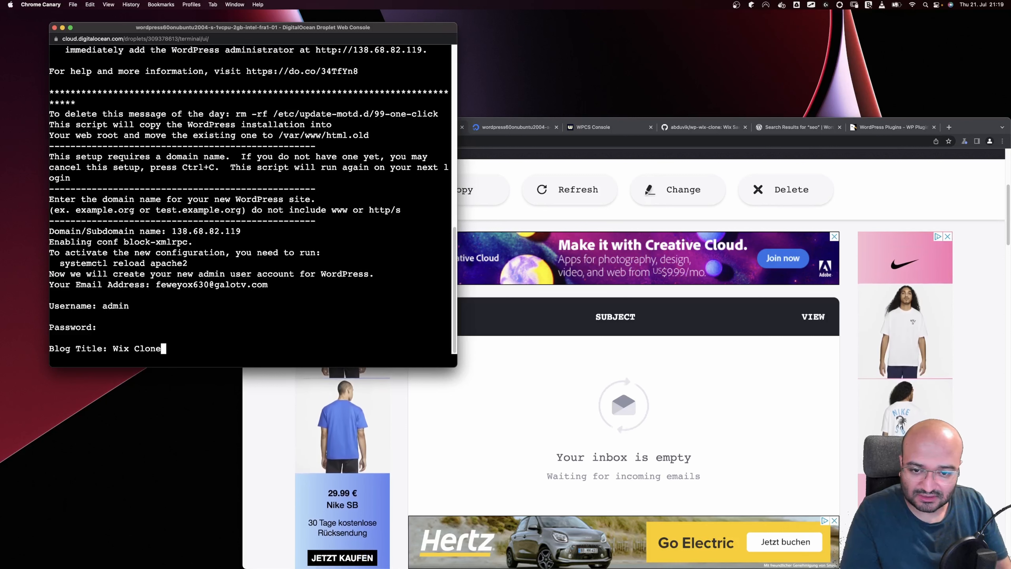
pyautogui.press('Return')
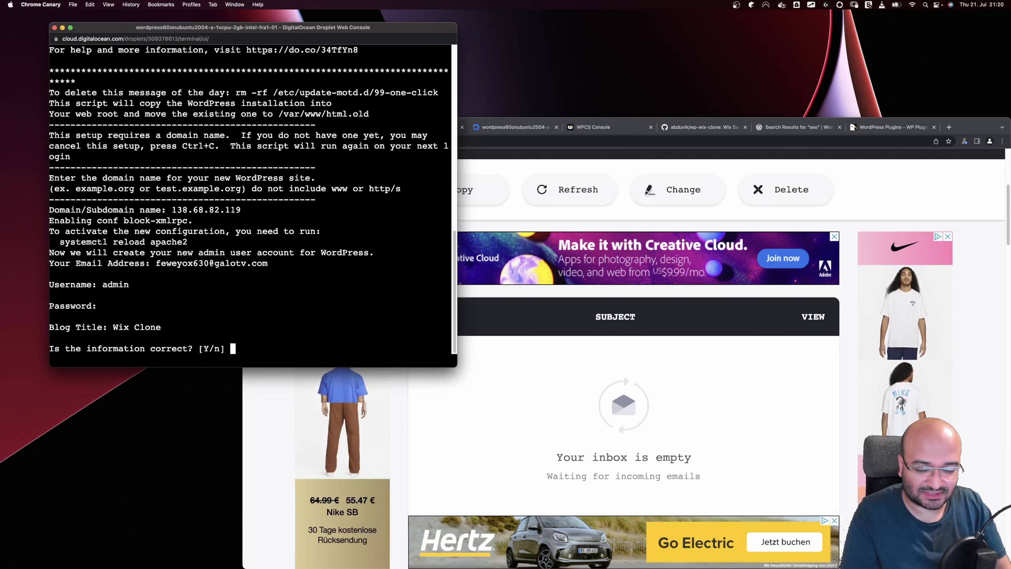
pyautogui.write('Y')
pyautogui.press('Return')
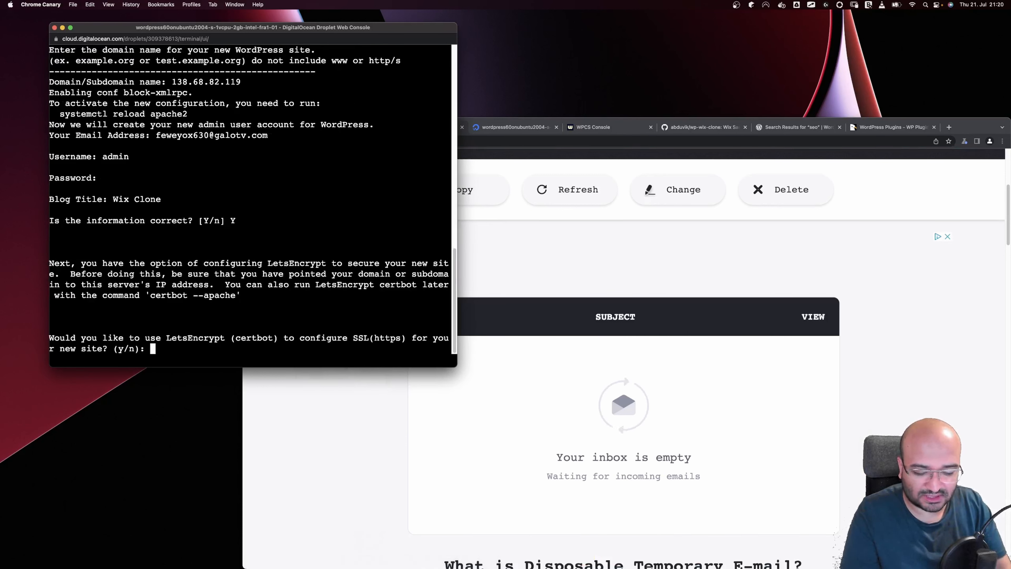
# Answer n to LetsEncrypt so WordPress installs, then return to the maximised droplet tab
pyautogui.write('n')
pyautogui.press('Return')
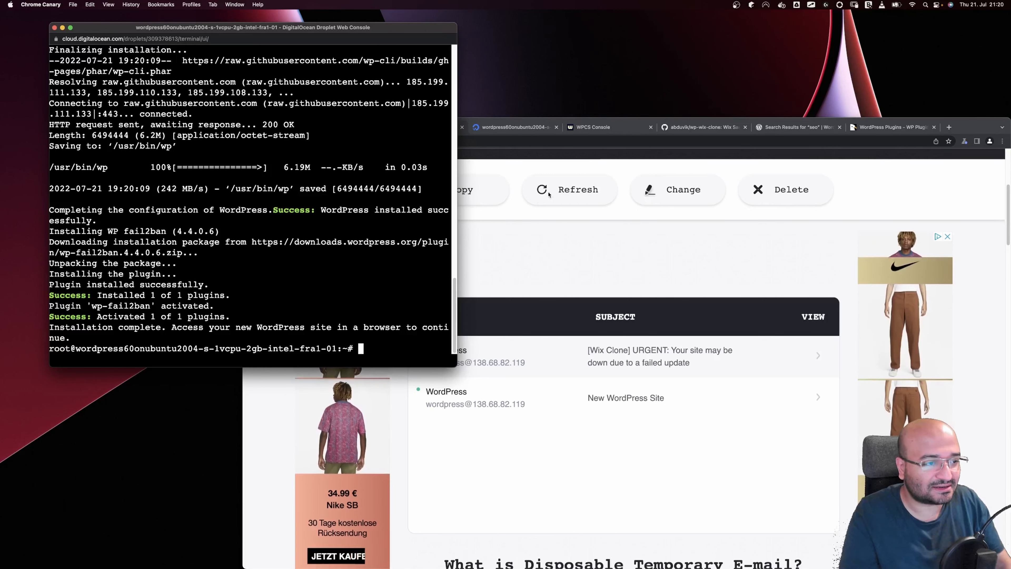
pyautogui.click(693, 128)
pyautogui.click(305, 382)
pyautogui.doubleClick(975, 127)
pyautogui.click(273, 19)
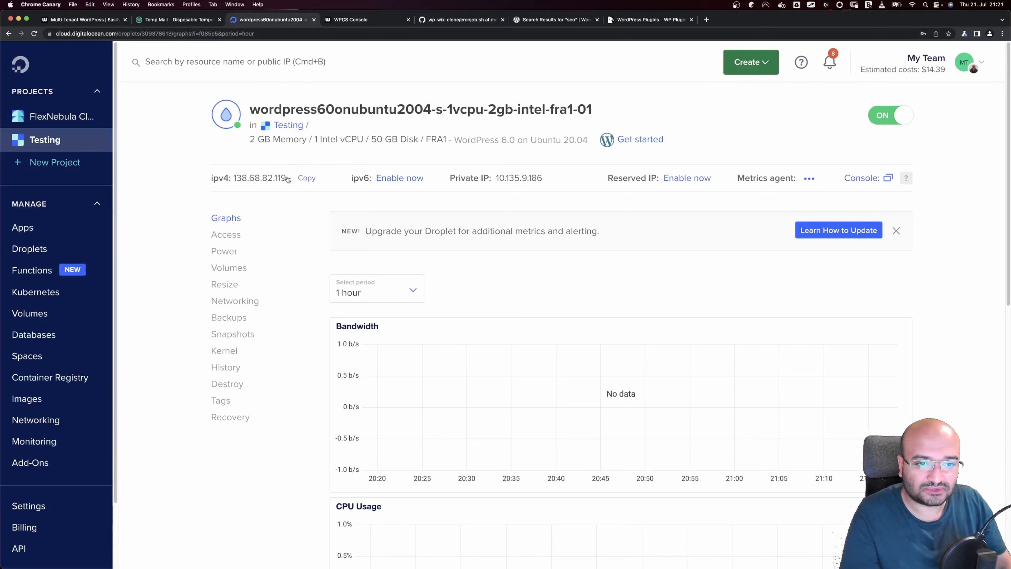
# Load the site at 138.68.82.119 in a new tab, then its /wp-admin login page
pyautogui.click(305, 179)
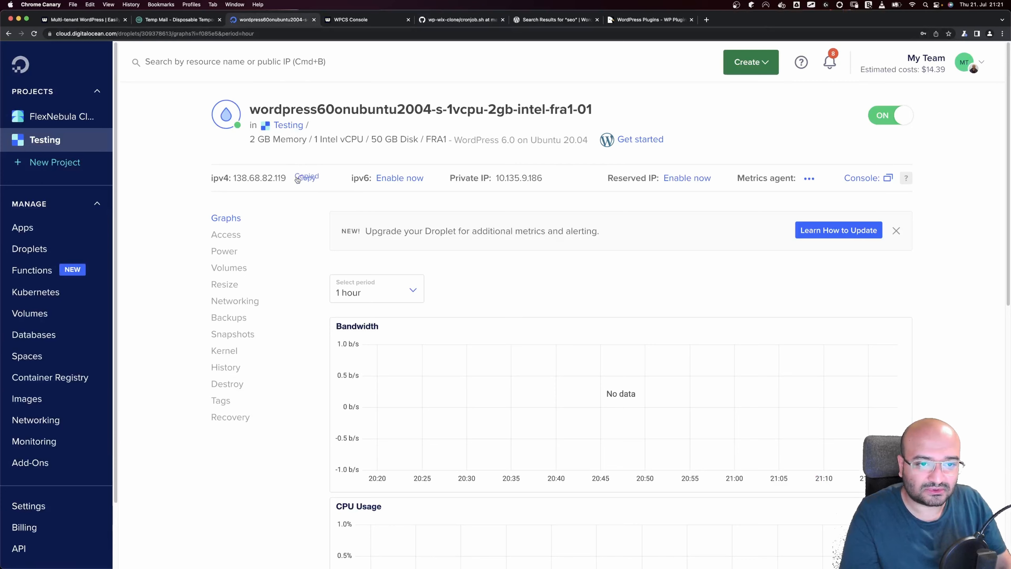
pyautogui.click(706, 20)
pyautogui.press('super+v')
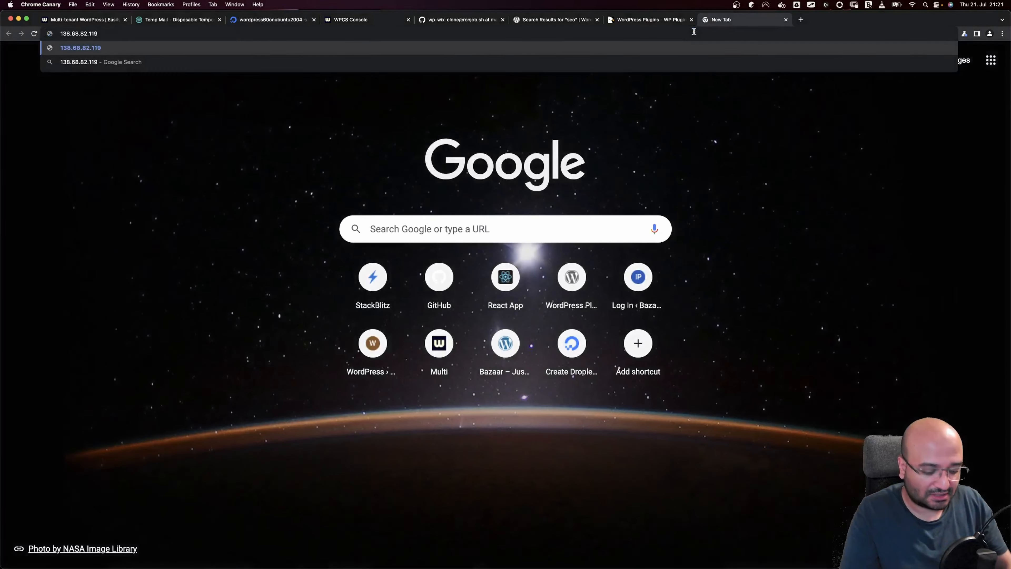
pyautogui.press('Return')
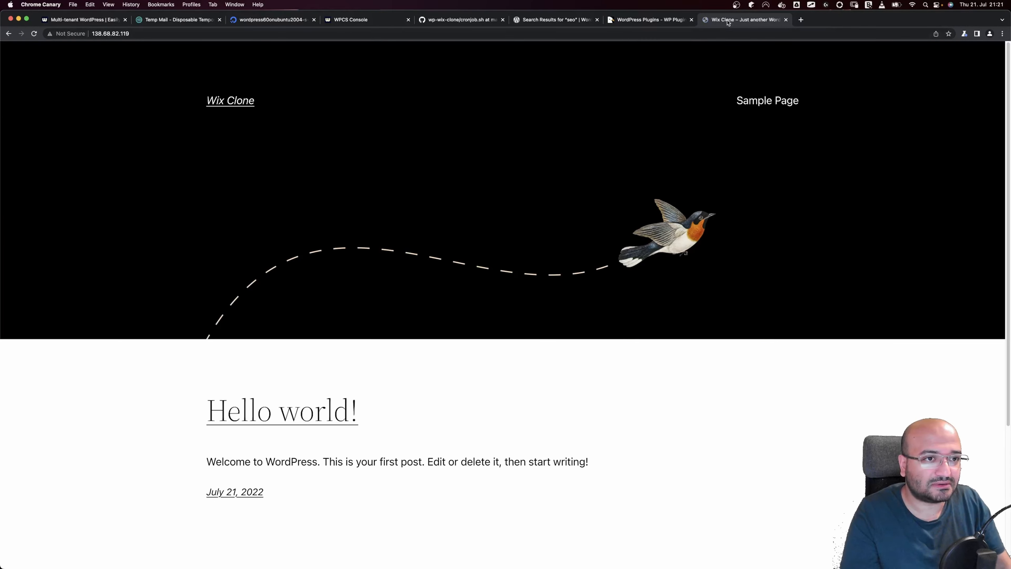
pyautogui.moveTo(733, 20); pyautogui.dragTo(362, 21)
pyautogui.click(191, 35)
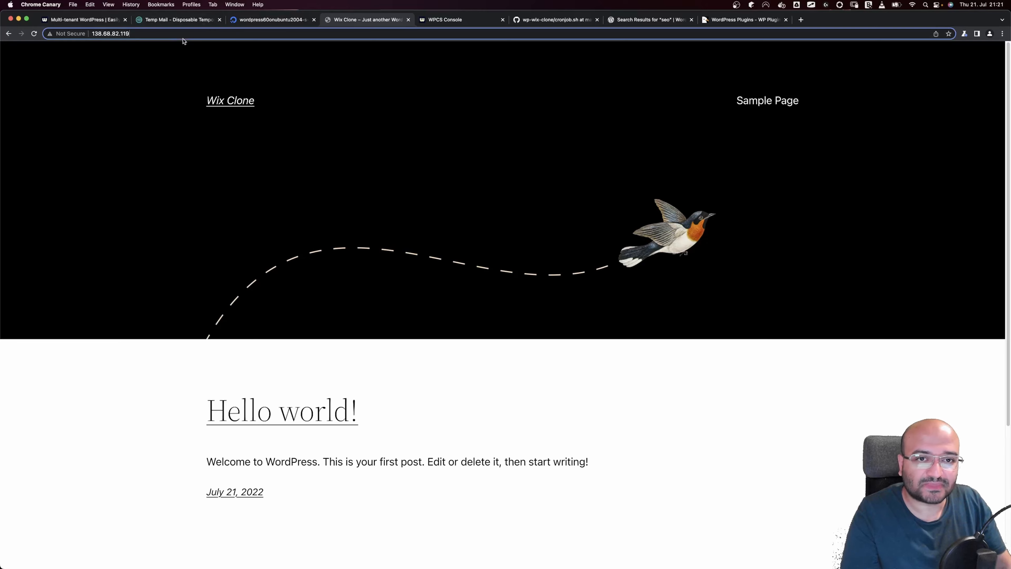
pyautogui.click(191, 34)
pyautogui.write('/wp')
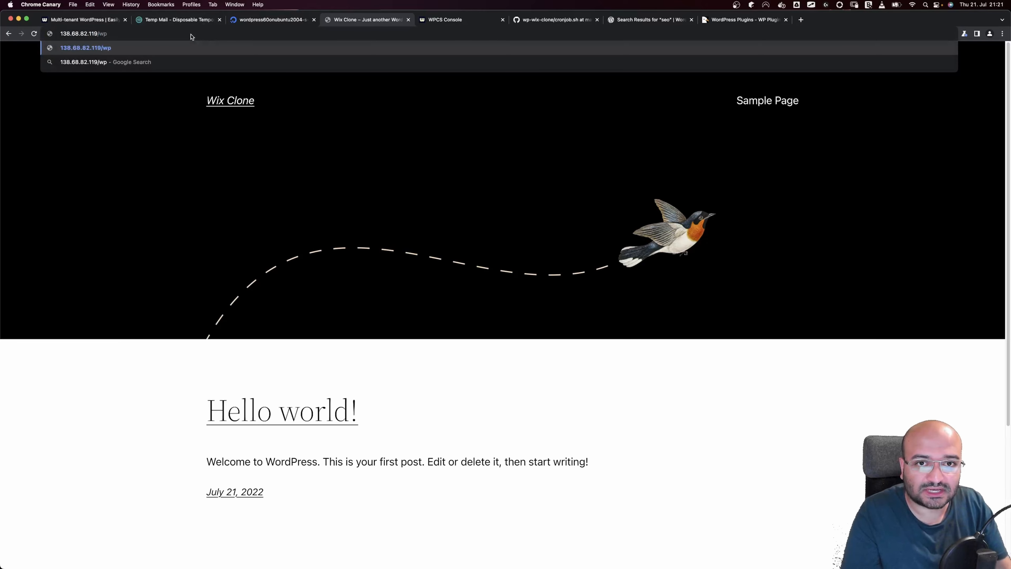
pyautogui.write('-admin')
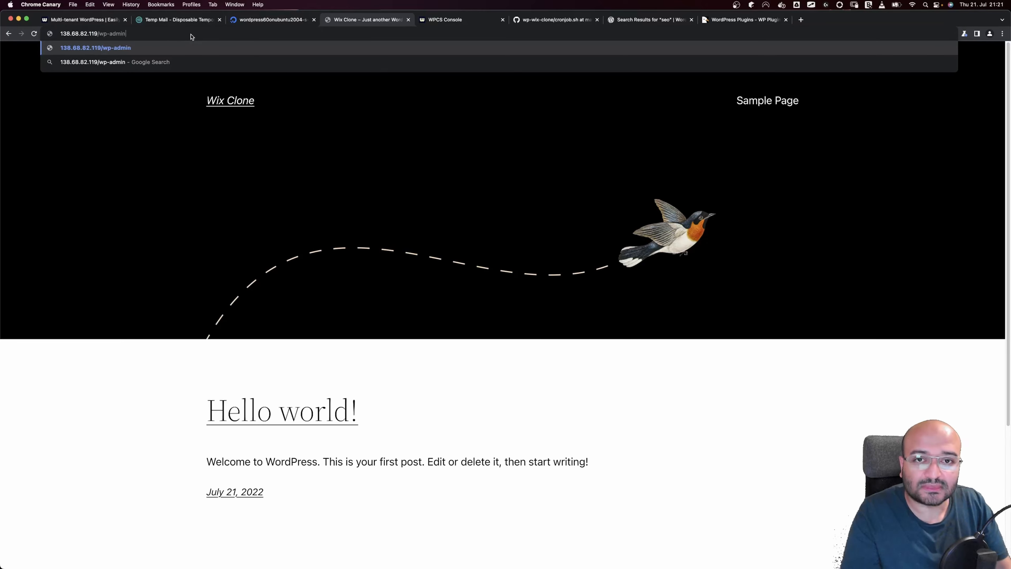
pyautogui.press('Return')
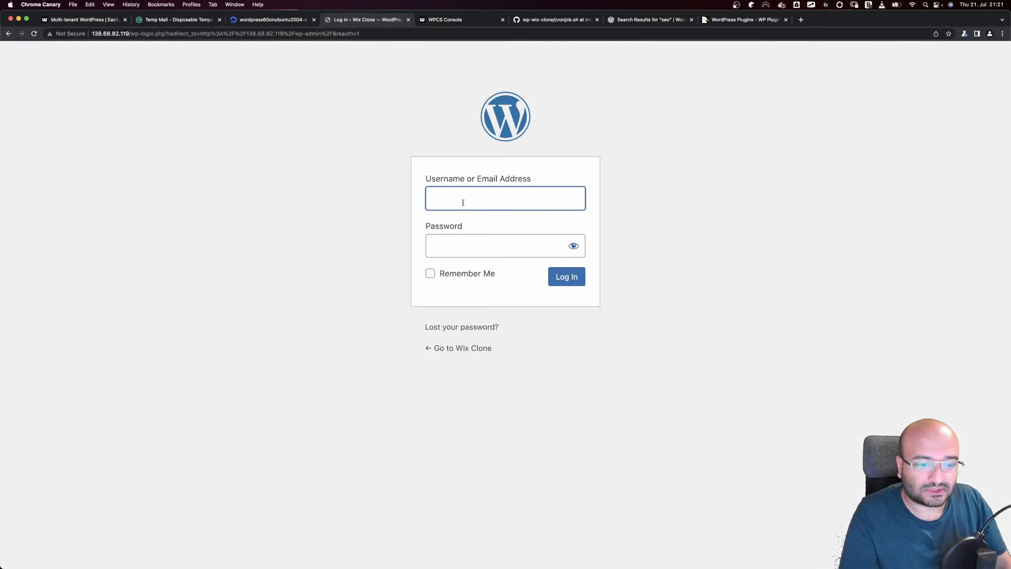
# Log into WordPress as admin with Remember Me ticked, then return to the GoodNotes notes
pyautogui.write('admin')
pyautogui.press('Tab')
pyautogui.write('••••')
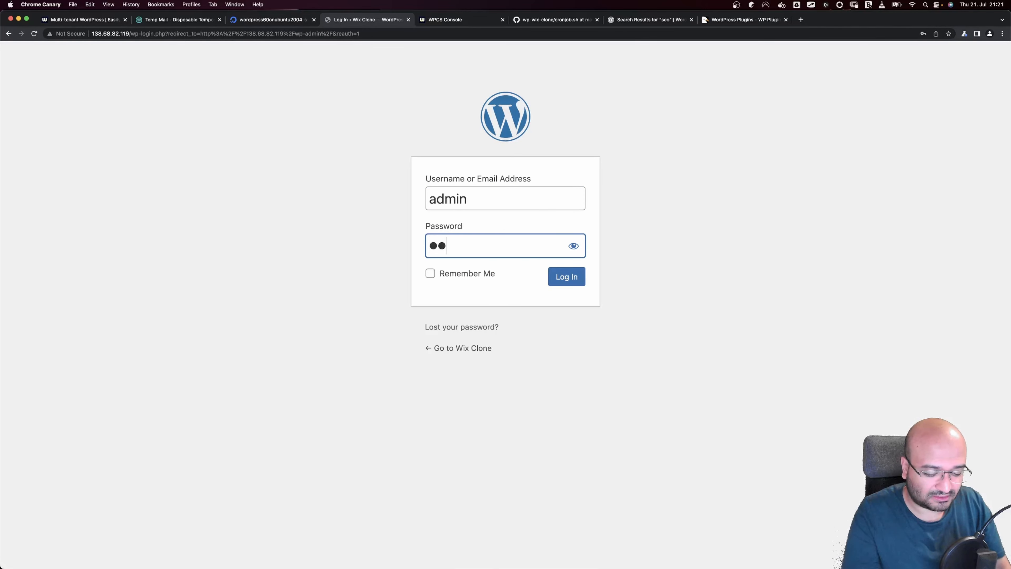
pyautogui.click(476, 274)
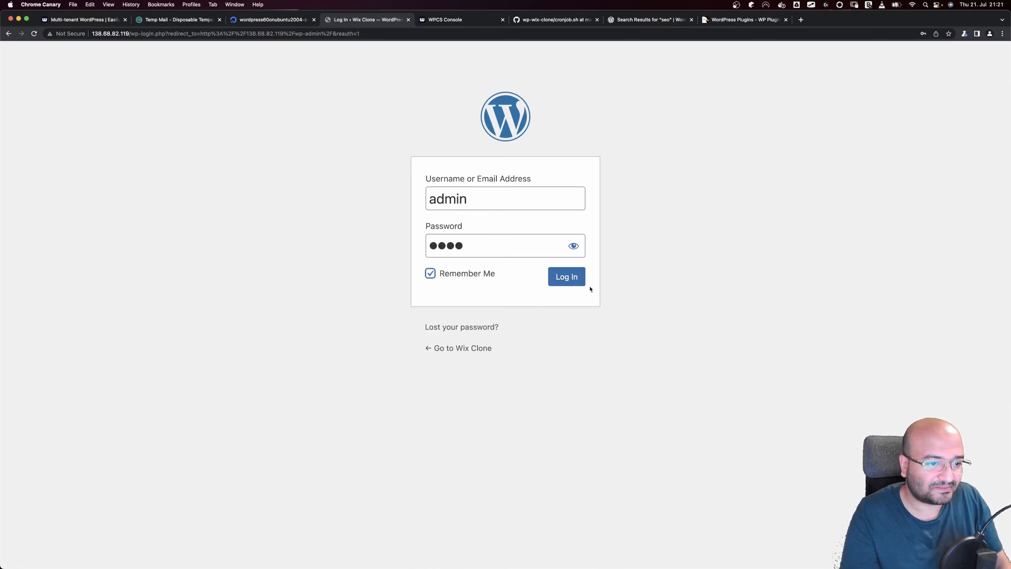
pyautogui.click(573, 279)
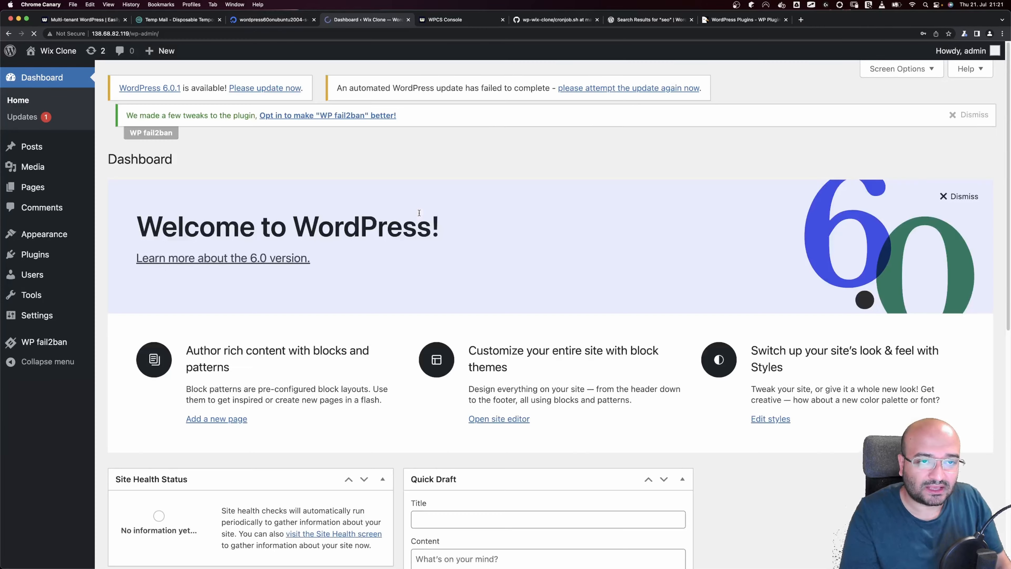
pyautogui.hotkey('ctrl', 'Left')
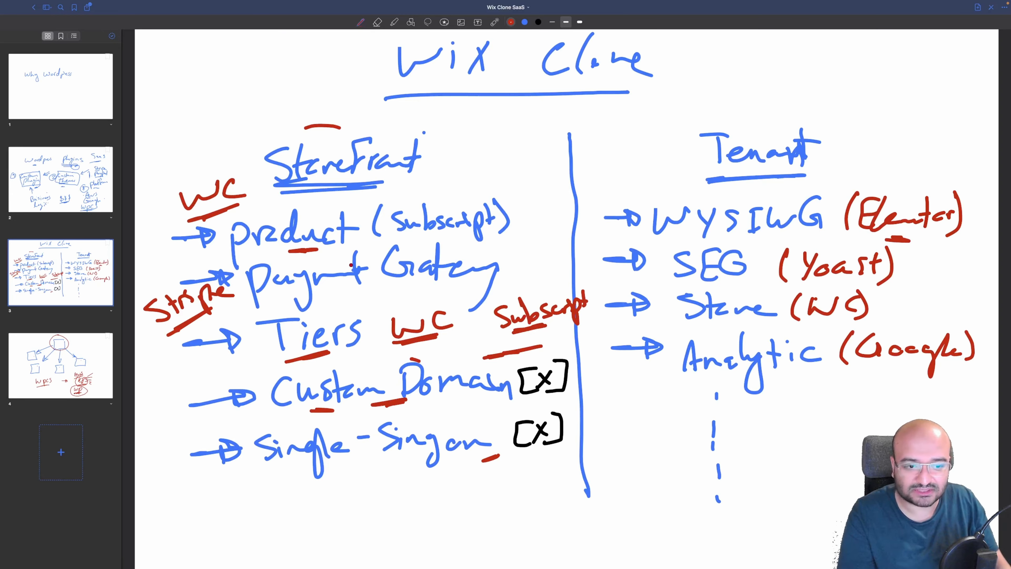
# Search the WordPress plugin directory for 'woocommerce'
pyautogui.hotkey('ctrl', 'Right')
pyautogui.moveTo(37, 256)
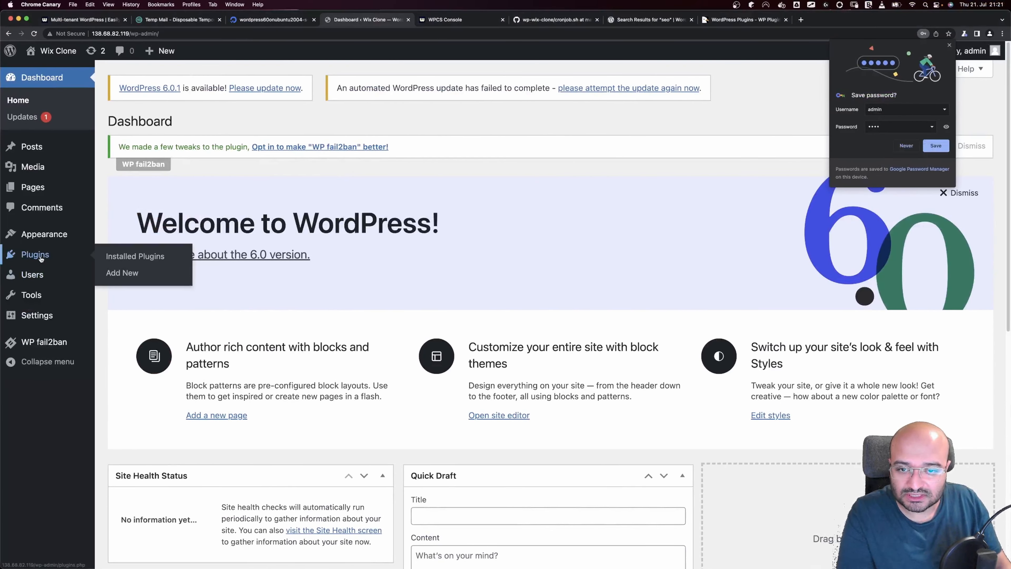
pyautogui.click(122, 273)
pyautogui.click(892, 192)
pyautogui.write('woocommerce')
# Install the WooCommerce and WooCommerce Stripe Payment Gateway plugins
pyautogui.click(361, 259)
pyautogui.click(660, 260)
pyautogui.hotkey('ctrl', 'Left')
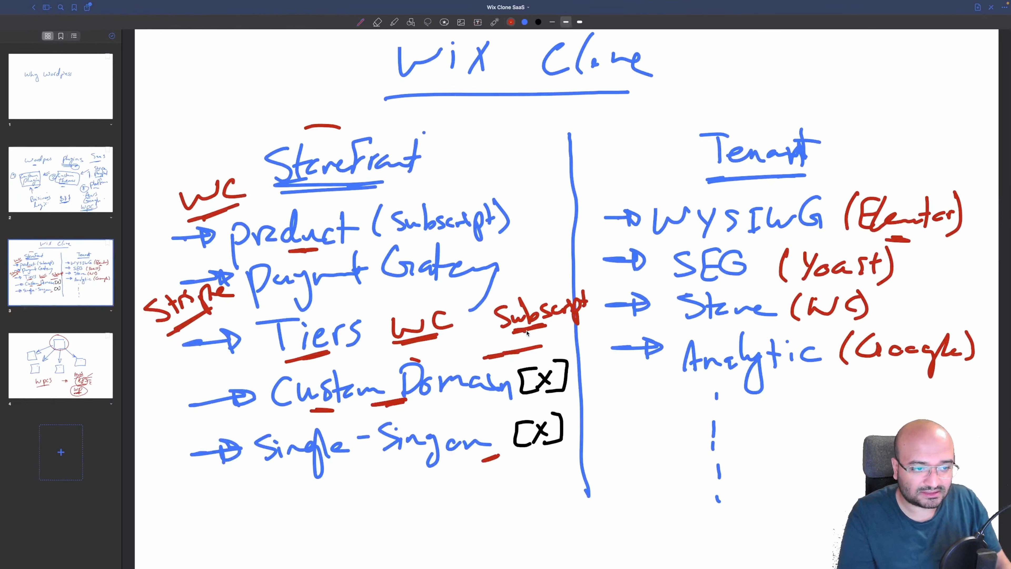
pyautogui.hotkey('ctrl', 'Right')
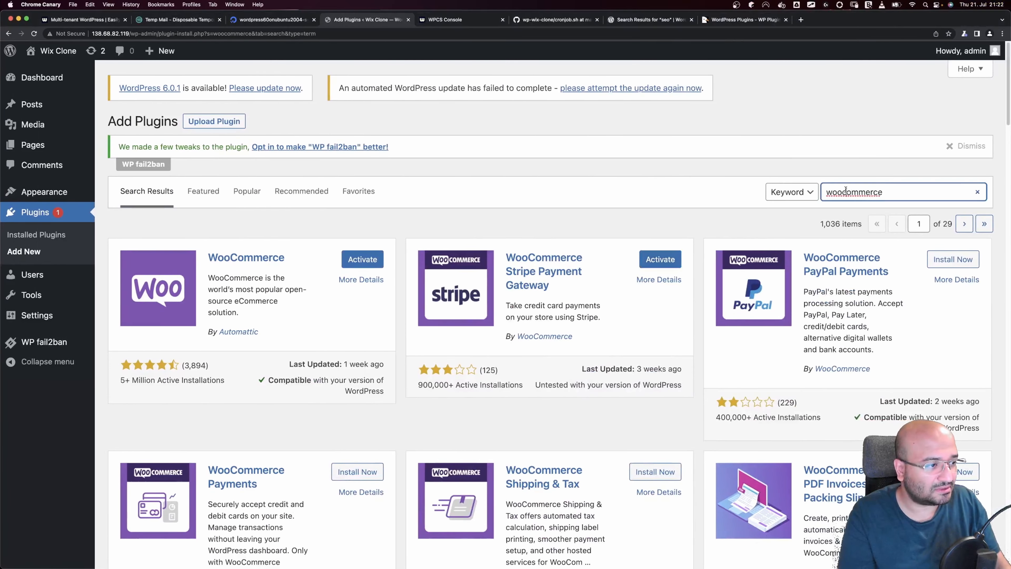
# Search plugins for 'subscription' and install Subscriptions for WooCommerce
pyautogui.doubleClick(845, 190)
pyautogui.write('subscr')
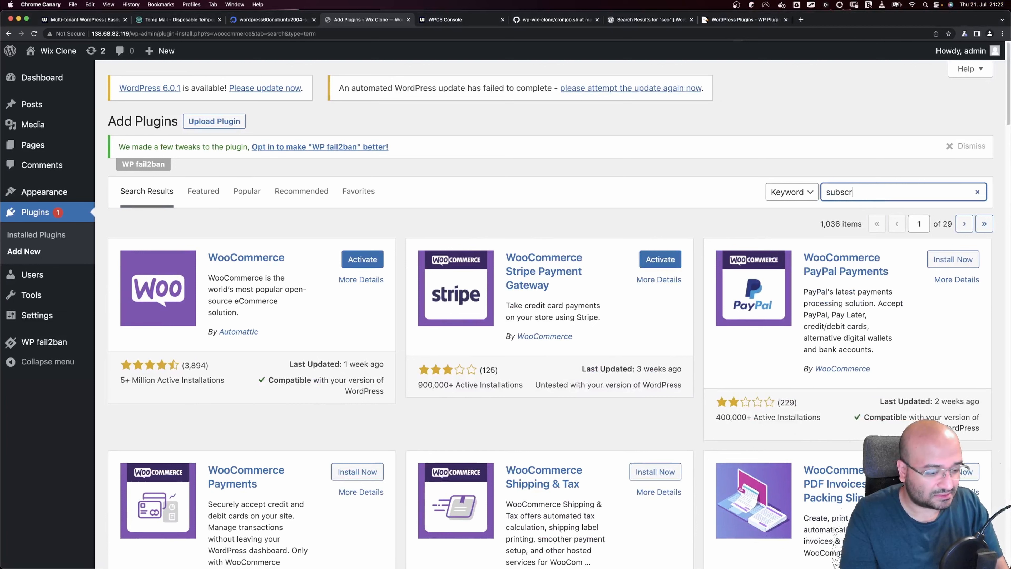
pyautogui.write('iption')
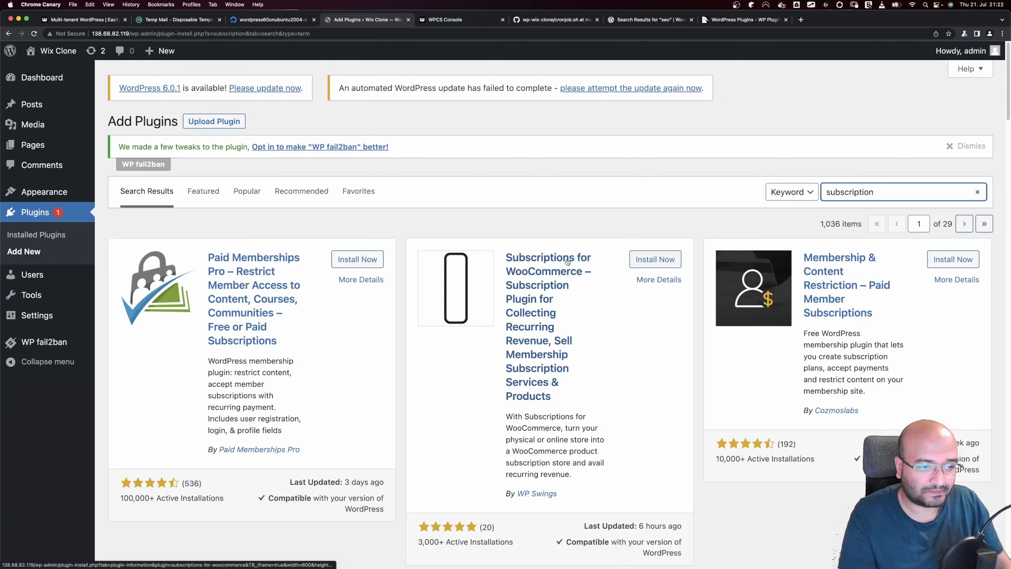
pyautogui.click(655, 258)
# Activate the WooCommerce plugin from the Installed Plugins list
pyautogui.click(46, 236)
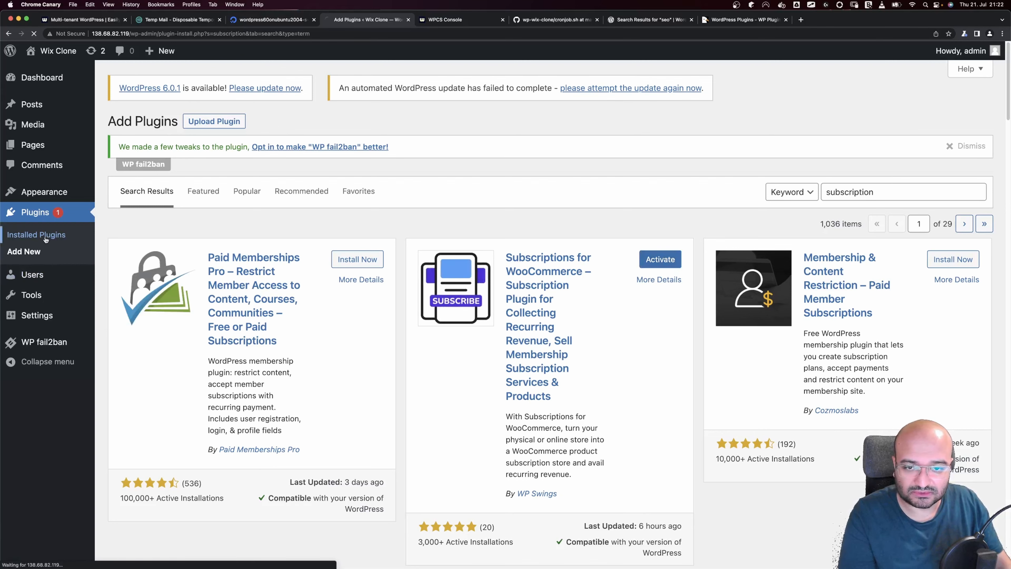
pyautogui.scroll(-3, 151, 382)
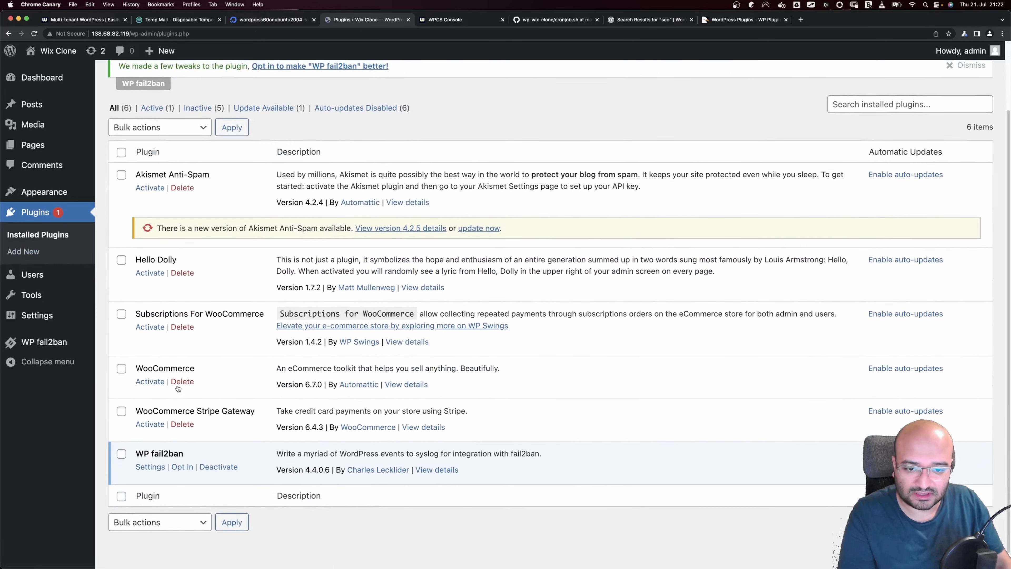
pyautogui.click(150, 382)
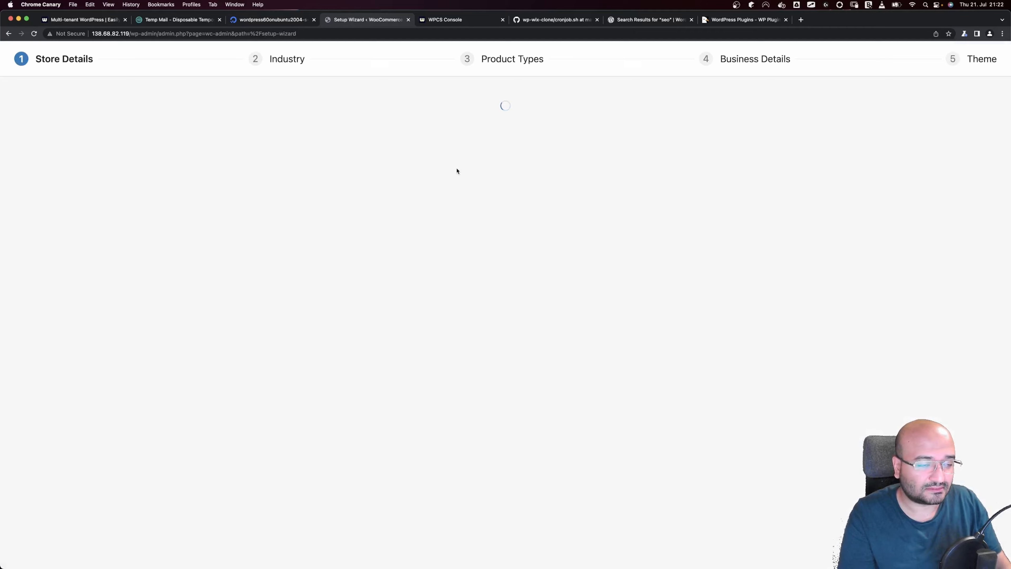
# Enter the store address: 123 Berlin Street, Germany — Berlin, city Berlin, post code 12345
pyautogui.click(423, 189)
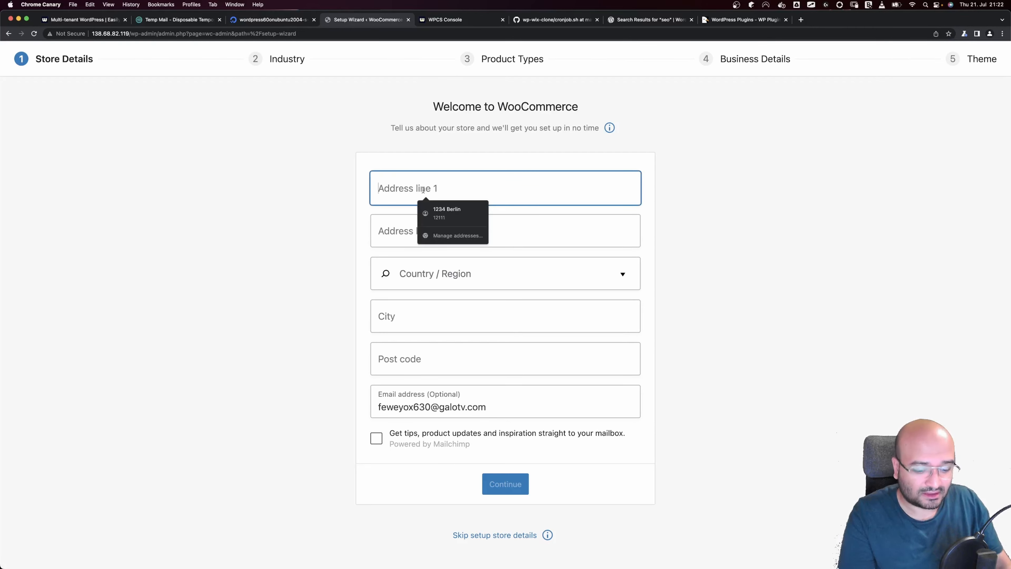
pyautogui.write('12')
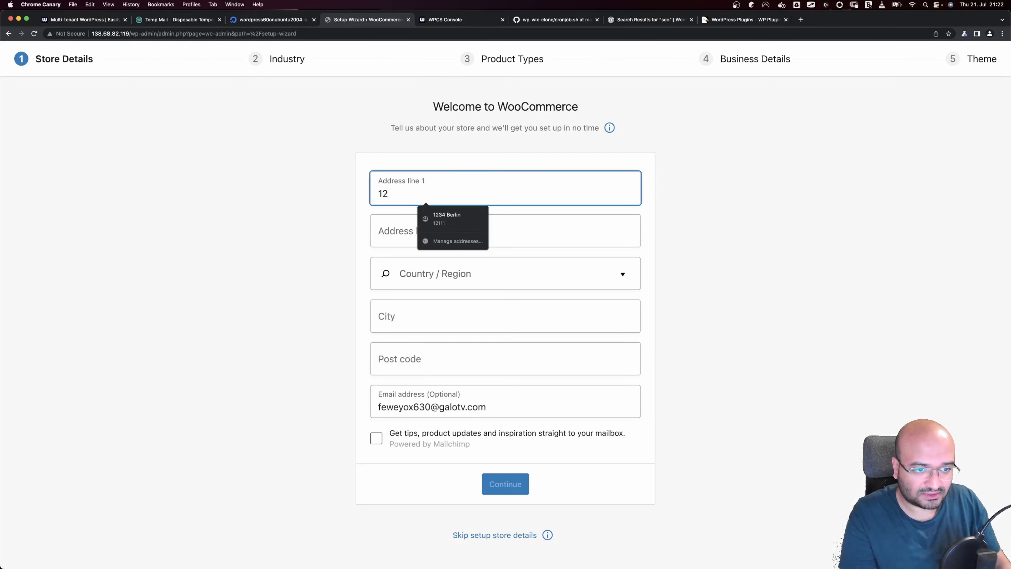
pyautogui.write('3 Berlin S')
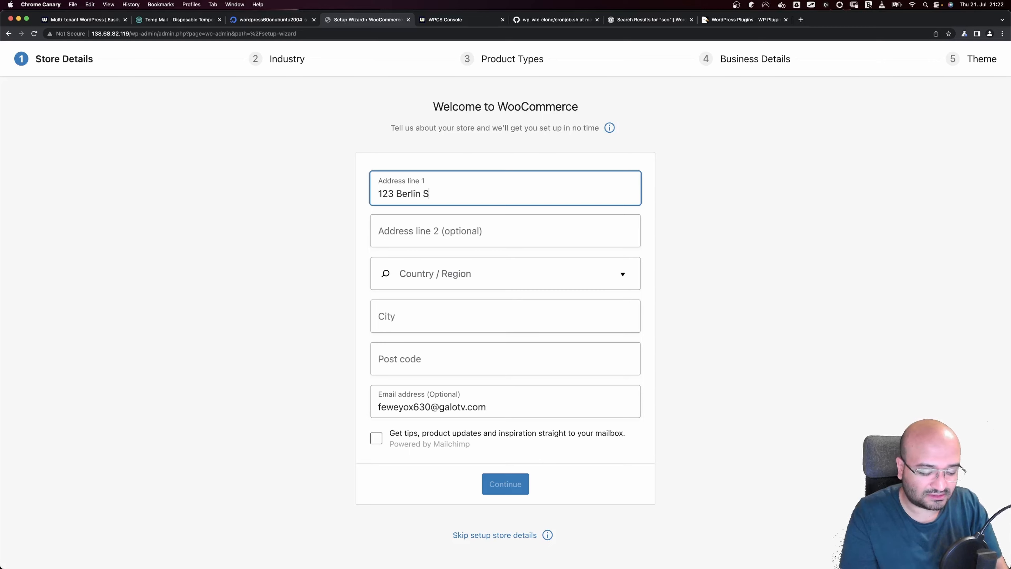
pyautogui.write('treet')
pyautogui.press('Tab')
pyautogui.press('Tab')
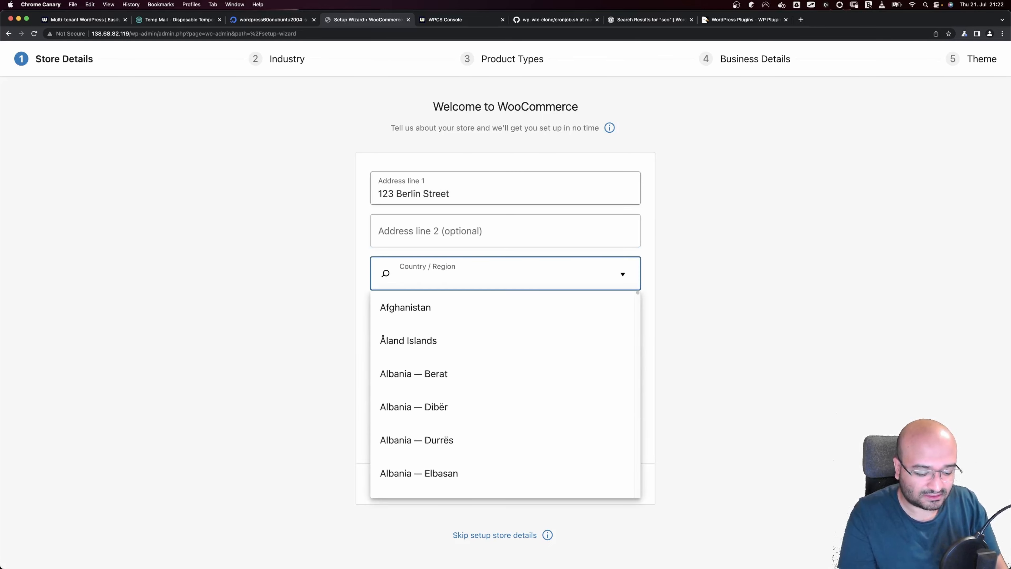
pyautogui.write('German')
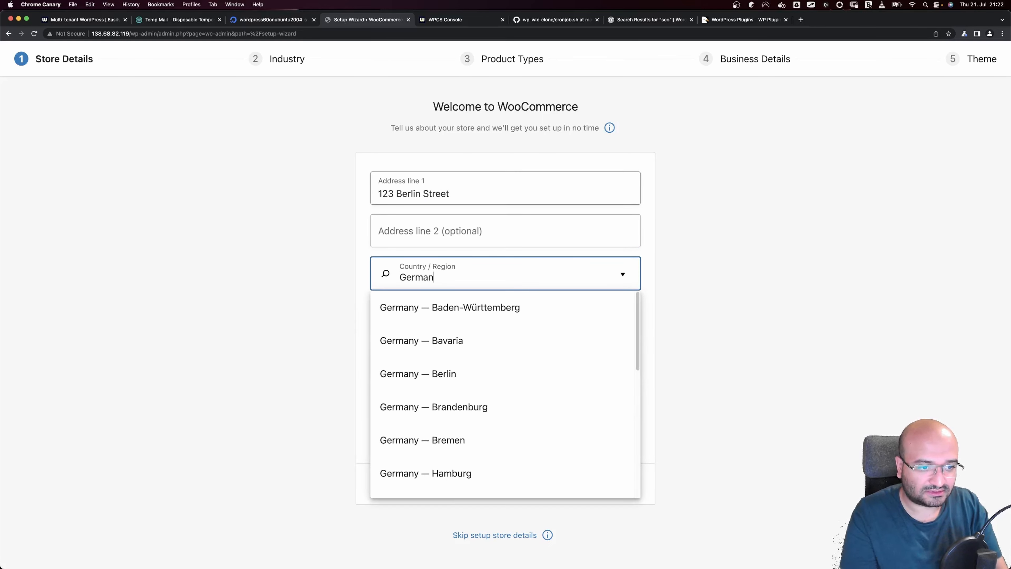
pyautogui.click(438, 373)
pyautogui.click(425, 320)
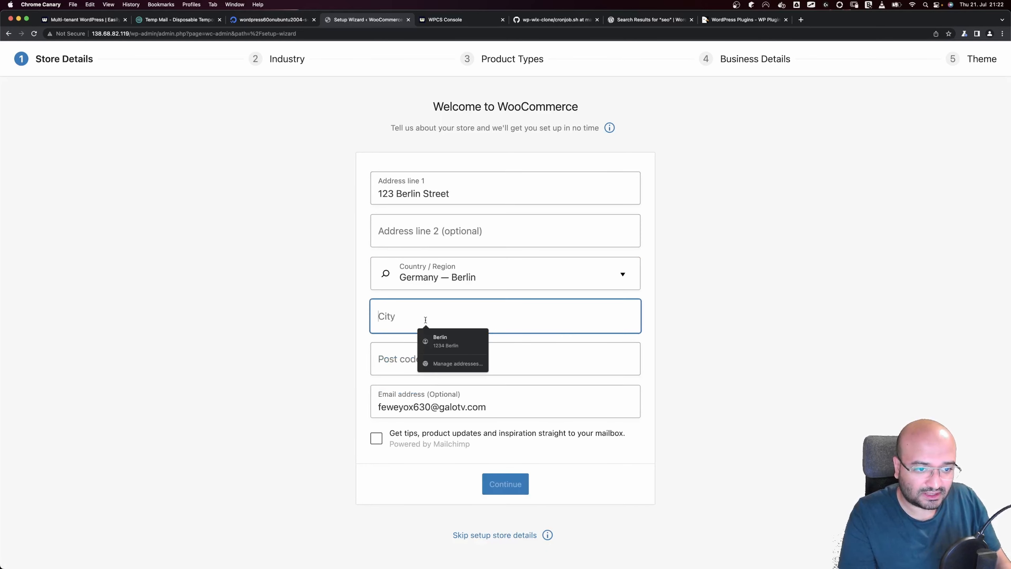
pyautogui.write('Berlin')
pyautogui.press('Tab')
pyautogui.write('12')
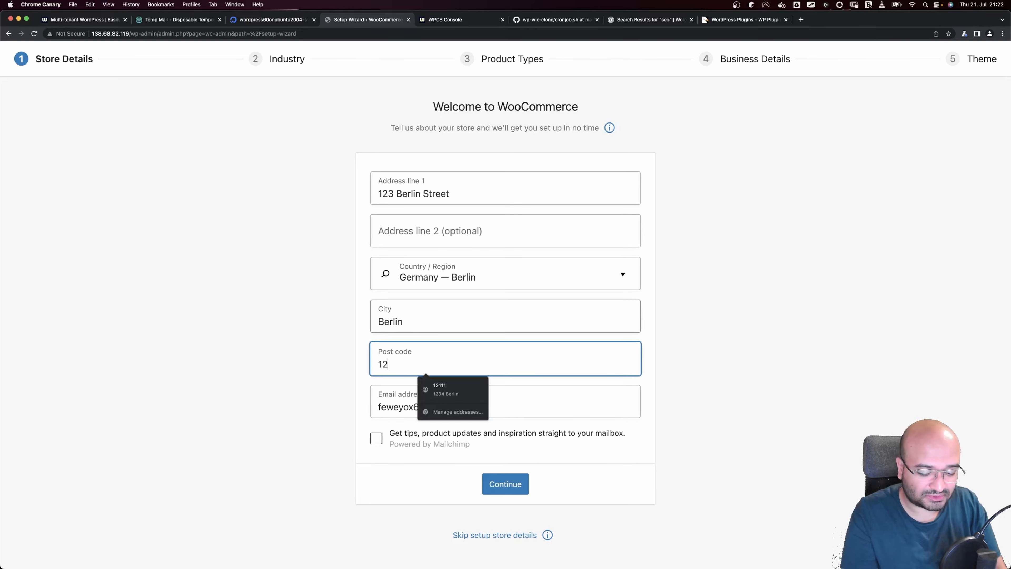
pyautogui.write('345')
# Continue past Industry and tick Subscriptions as a product type
pyautogui.click(520, 482)
pyautogui.click(506, 420)
pyautogui.click(376, 235)
pyautogui.click(504, 421)
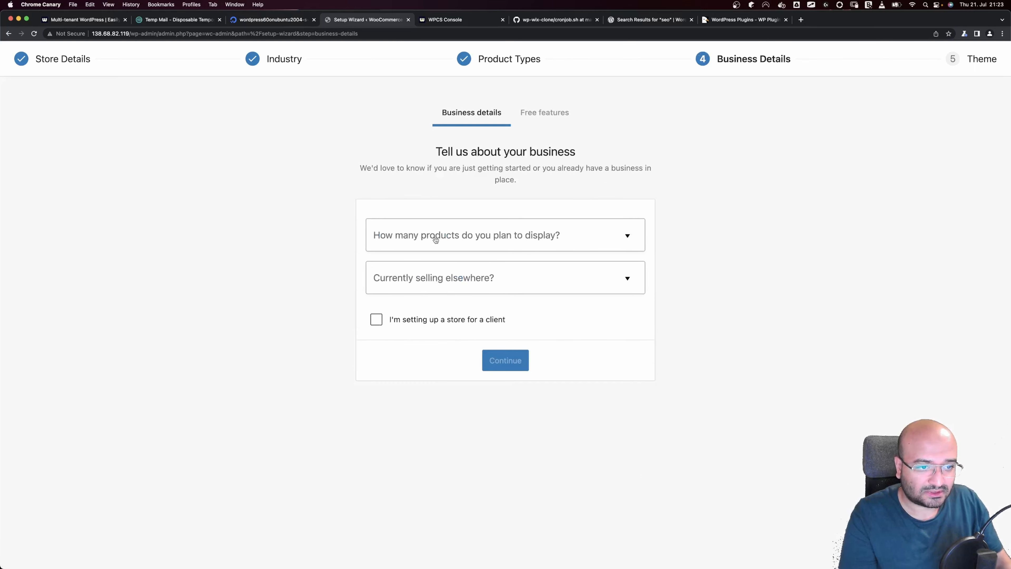
# Set business details to 1 - 10 products and No for selling elsewhere
pyautogui.click(436, 239)
pyautogui.click(411, 300)
pyautogui.click(407, 289)
pyautogui.click(409, 312)
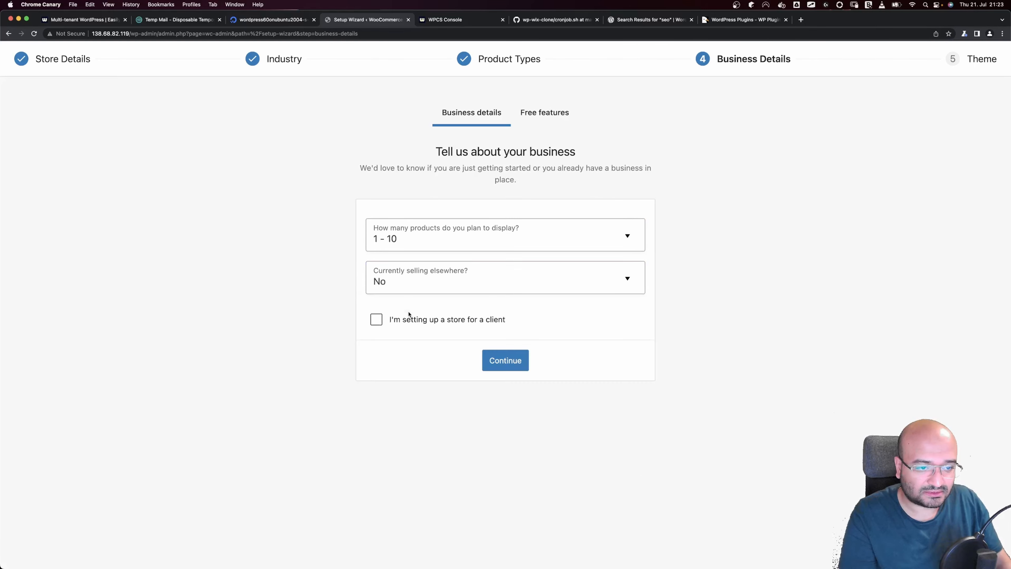
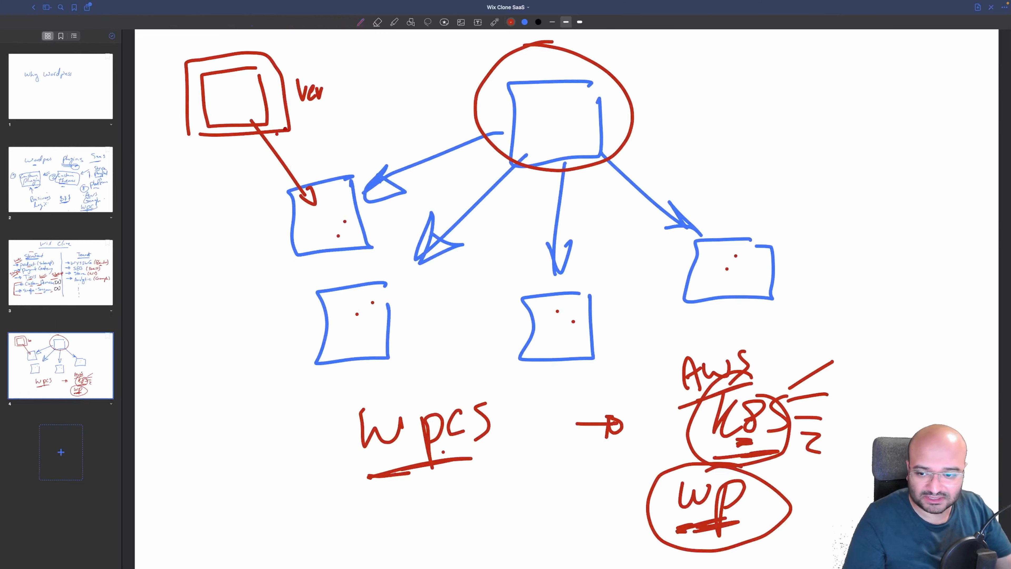
# Underline the 'Ver' label in the architecture sketch
pyautogui.moveTo(305, 107); pyautogui.dragTo(320, 103)
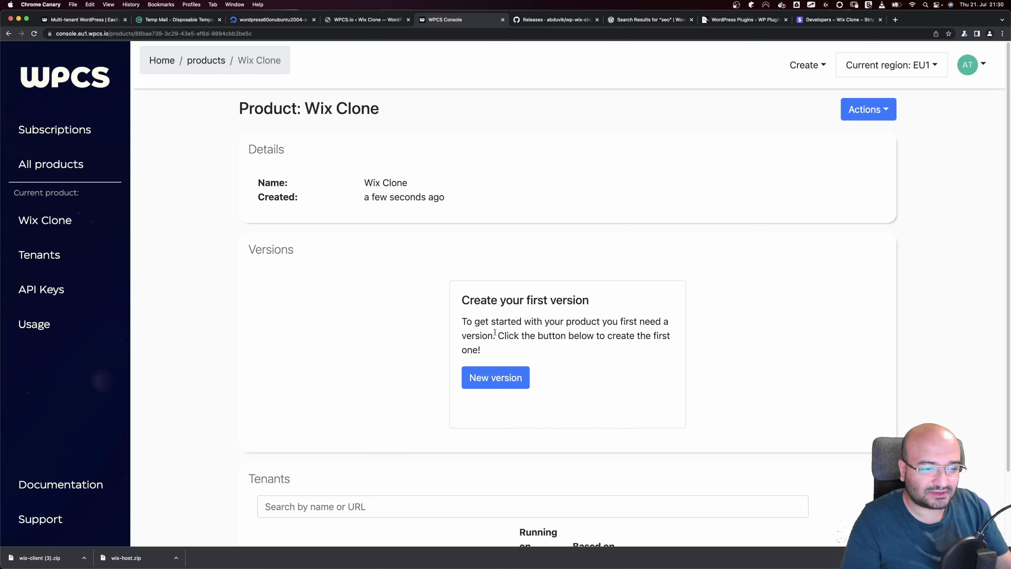
# Create a 'Basic Plan' version with PHP 7.4 on the Empty Wordpress base snapshot
pyautogui.click(509, 376)
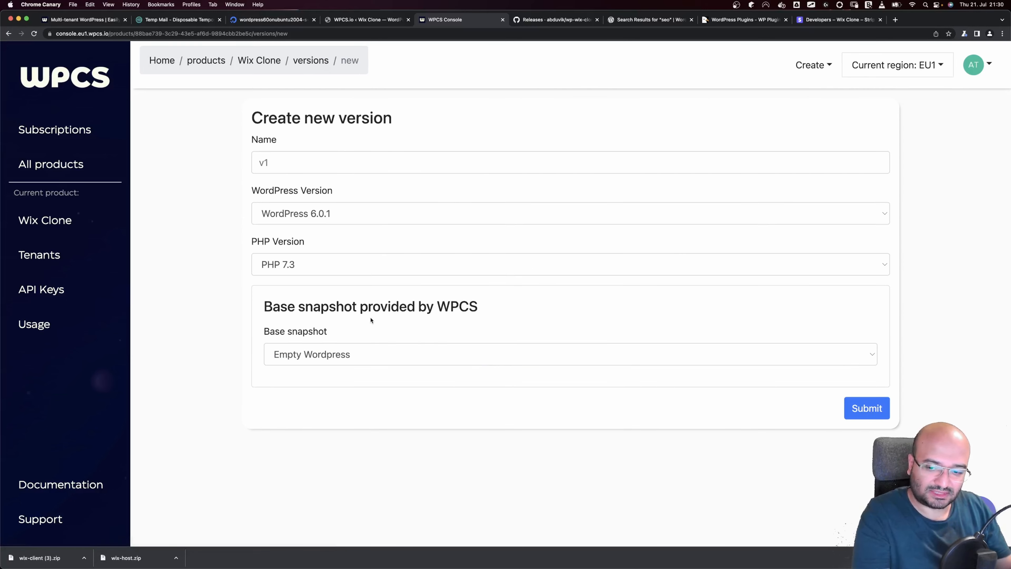
pyautogui.click(319, 163)
pyautogui.write('Basic Plan')
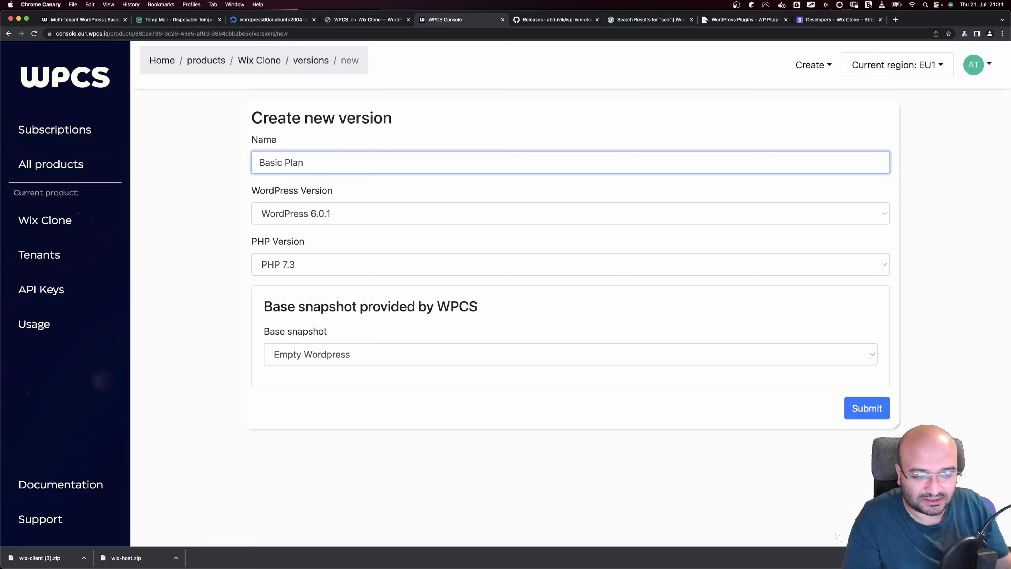
pyautogui.click(305, 265)
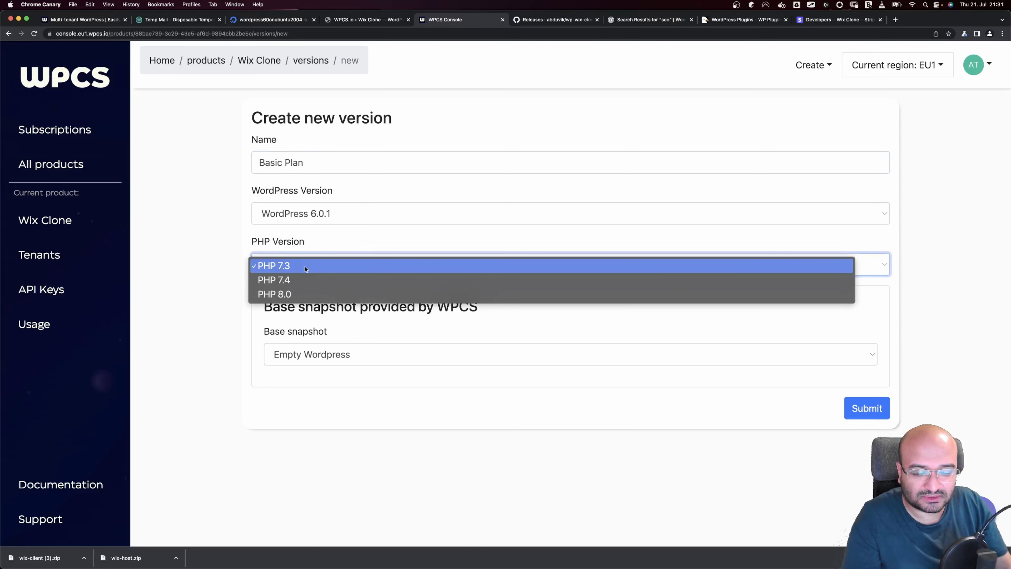
pyautogui.click(283, 281)
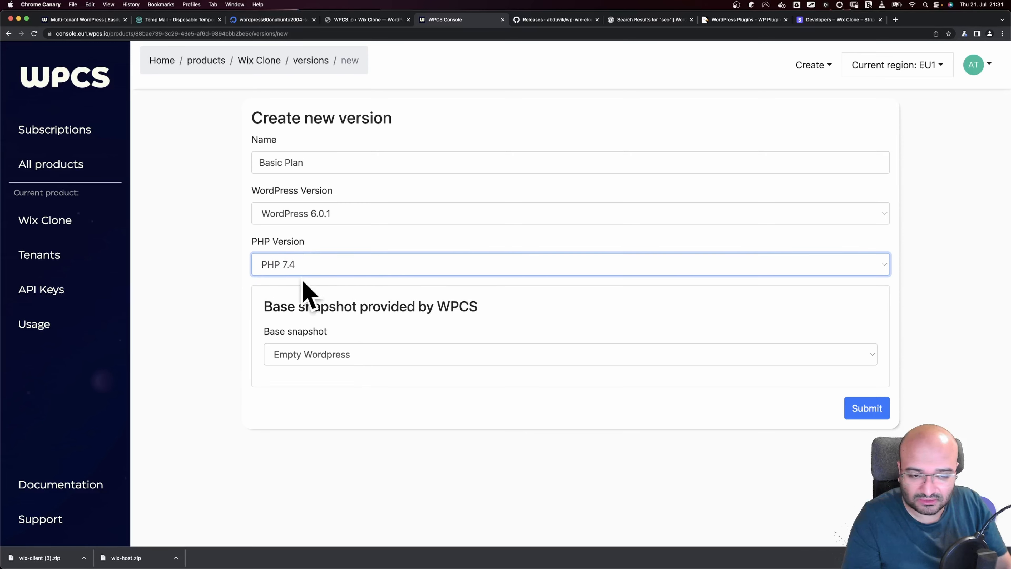
pyautogui.click(346, 355)
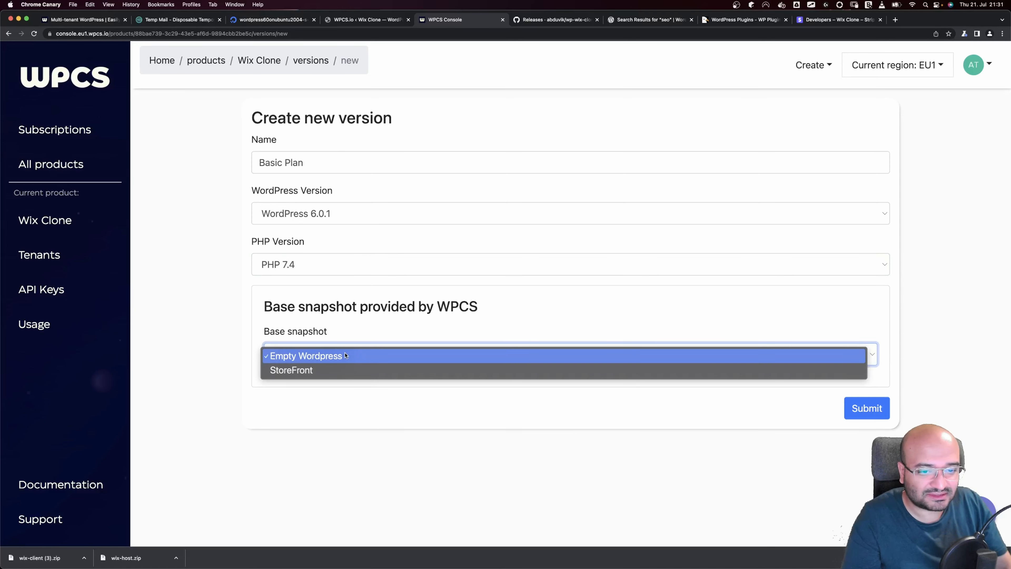
pyautogui.click(350, 355)
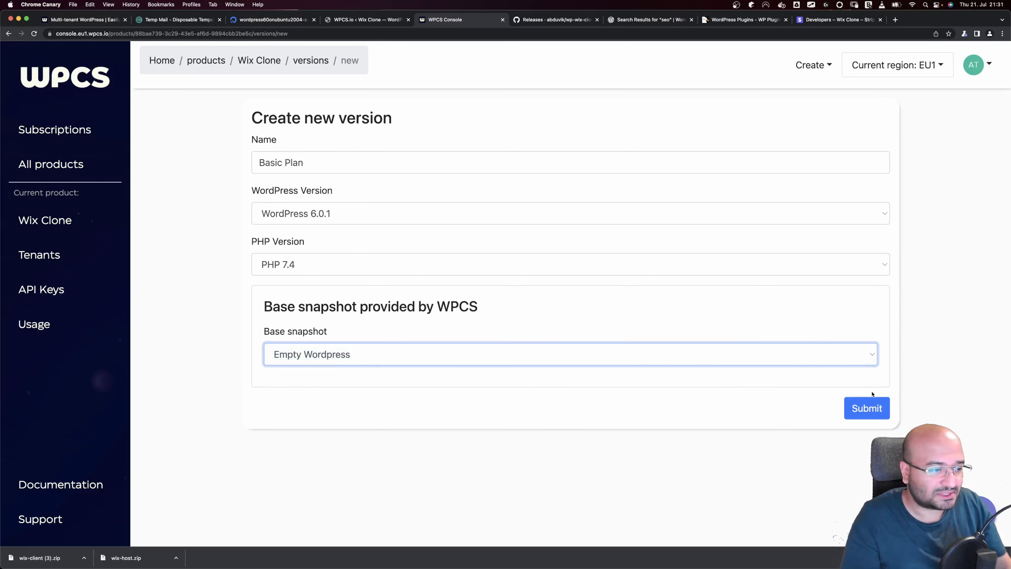
pyautogui.click(861, 412)
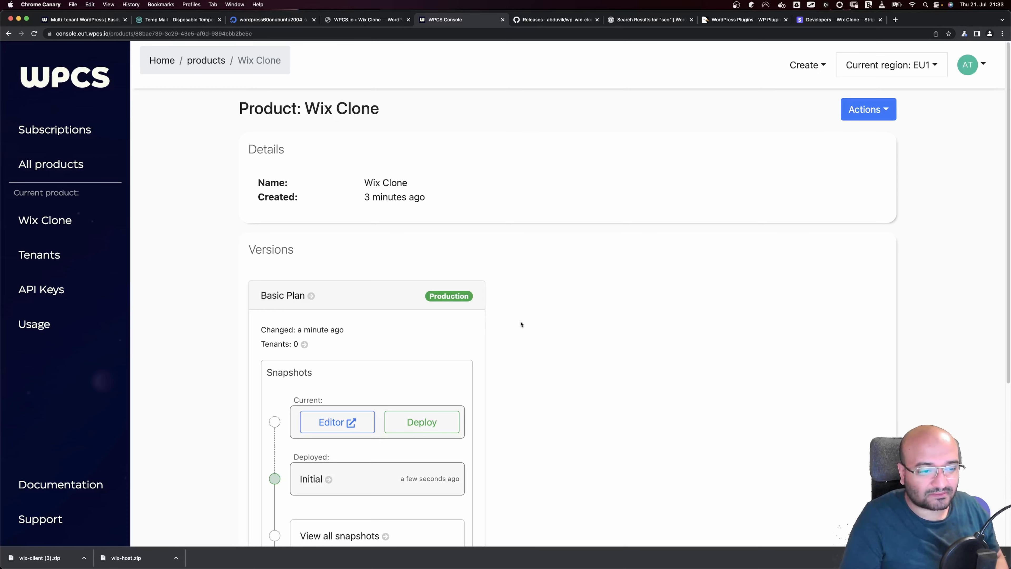
pyautogui.doubleClick(289, 376)
pyautogui.hotkey('ctrl', 'Left')
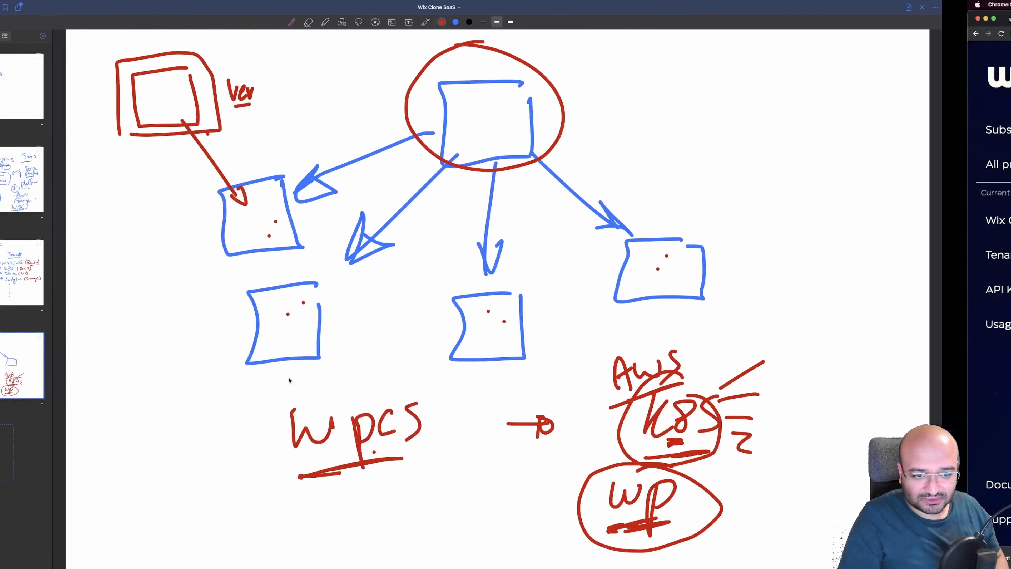
# On a new blank page, sketch a blue website mock-up with text lines and an image box, framed
pyautogui.click(61, 452)
pyautogui.click(185, 420)
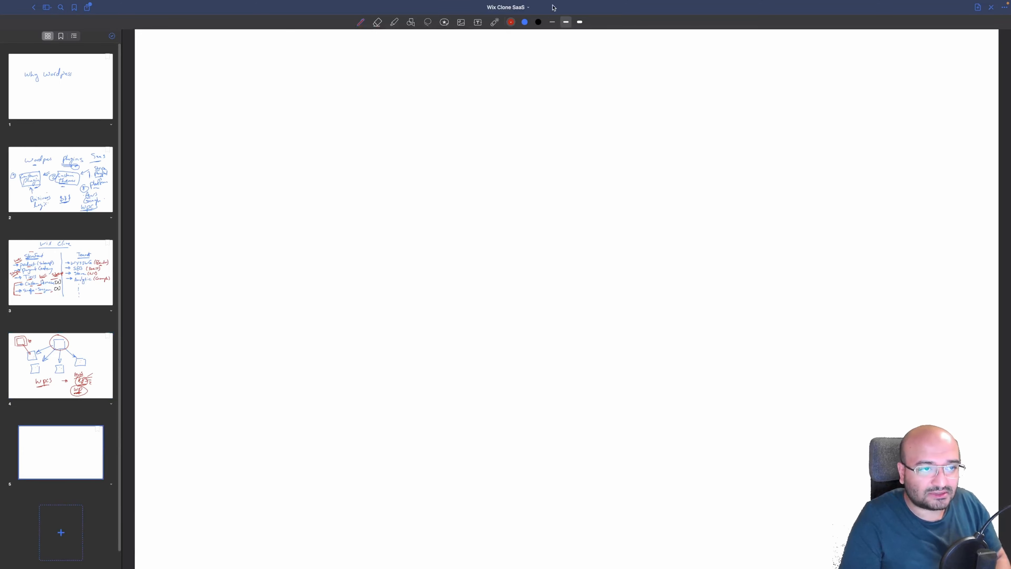
pyautogui.click(524, 22)
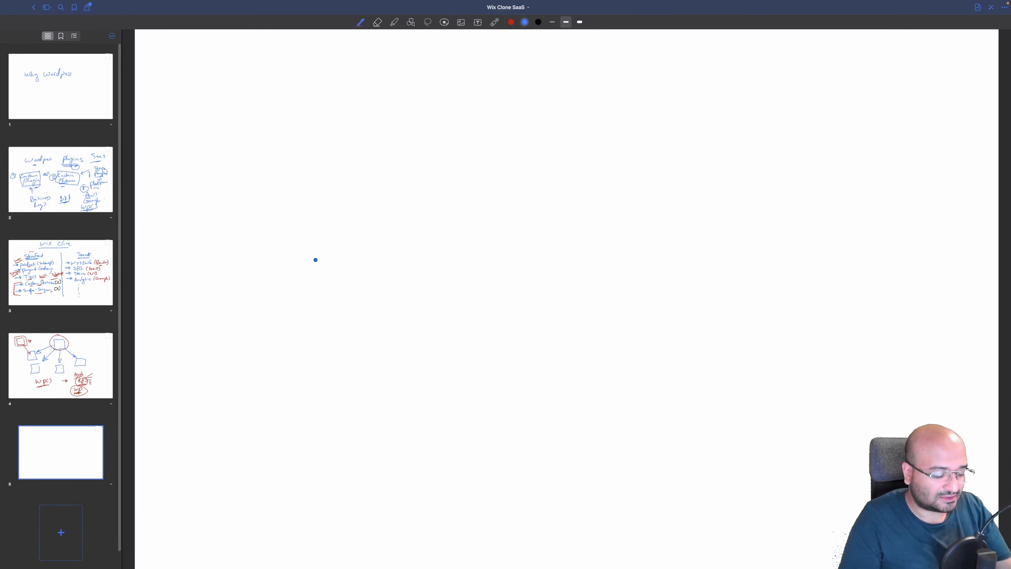
pyautogui.moveTo(368, 179); pyautogui.dragTo(373, 274)
pyautogui.moveTo(365, 186); pyautogui.dragTo(373, 274)
pyautogui.moveTo(266, 160); pyautogui.dragTo(324, 154)
pyautogui.moveTo(335, 150); pyautogui.dragTo(334, 171)
pyautogui.moveTo(296, 195); pyautogui.dragTo(331, 191)
pyautogui.moveTo(292, 206); pyautogui.dragTo(313, 203)
pyautogui.moveTo(291, 212); pyautogui.dragTo(319, 209)
pyautogui.moveTo(337, 220); pyautogui.dragTo(346, 217)
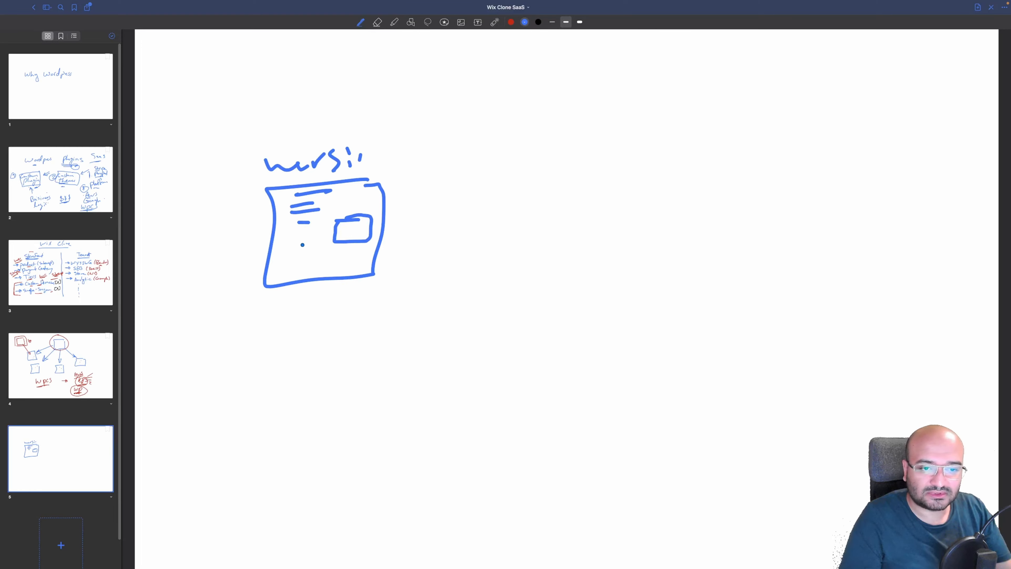
pyautogui.moveTo(297, 246); pyautogui.dragTo(306, 244)
pyautogui.moveTo(296, 254); pyautogui.dragTo(301, 253)
pyautogui.moveTo(295, 261); pyautogui.dragTo(299, 272)
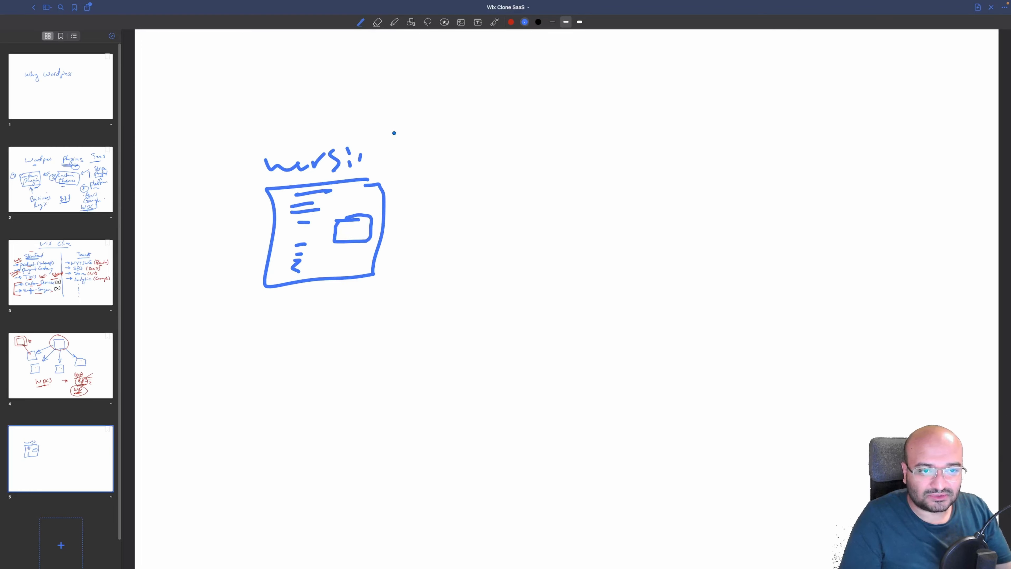
pyautogui.moveTo(400, 133); pyautogui.dragTo(385, 133)
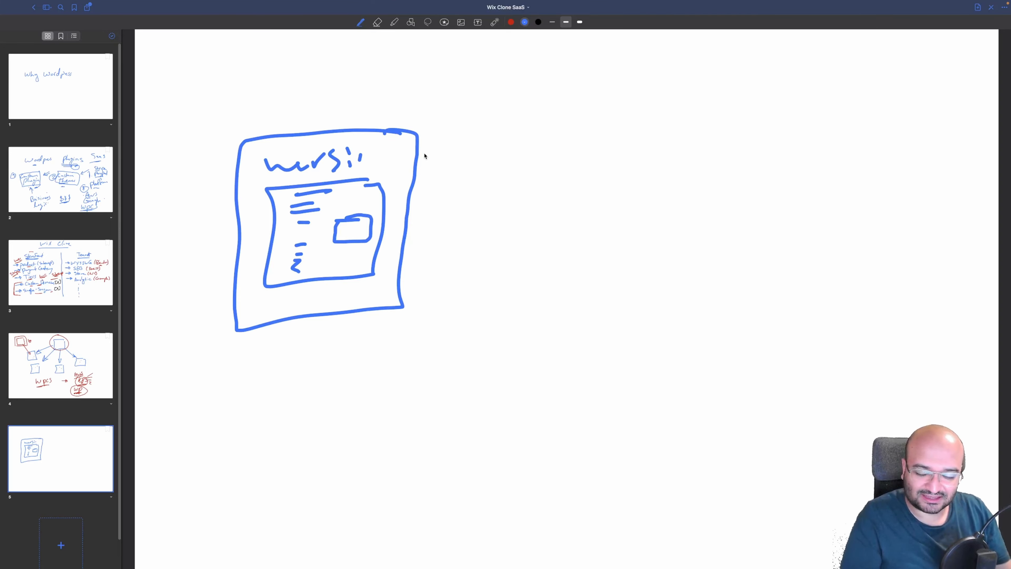
# Draw a line down from the frame branching into two labelled right-pointing arrows
pyautogui.moveTo(329, 318); pyautogui.dragTo(382, 406)
pyautogui.moveTo(381, 386); pyautogui.dragTo(383, 416)
pyautogui.moveTo(323, 408); pyautogui.dragTo(381, 482)
pyautogui.moveTo(436, 372)
pyautogui.mouseDown()
pyautogui.moveTo(444, 407)
pyautogui.moveTo(483, 380)
pyautogui.moveTo(579, 408)
pyautogui.mouseUp()
pyautogui.moveTo(434, 450)
pyautogui.mouseDown()
pyautogui.moveTo(429, 498)
pyautogui.moveTo(474, 462)
pyautogui.moveTo(557, 464)
pyautogui.mouseUp()
pyautogui.moveTo(512, 454); pyautogui.dragTo(579, 449)
pyautogui.moveTo(585, 447); pyautogui.dragTo(580, 459)
pyautogui.moveTo(412, 423); pyautogui.dragTo(444, 425)
pyautogui.moveTo(430, 485); pyautogui.dragTo(463, 486)
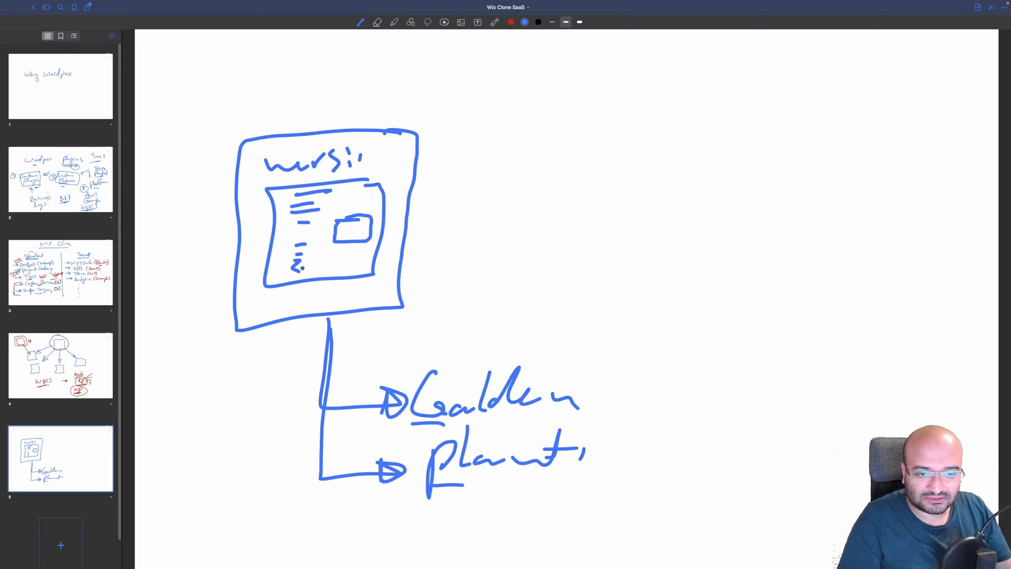
pyautogui.moveTo(281, 288); pyautogui.dragTo(312, 289)
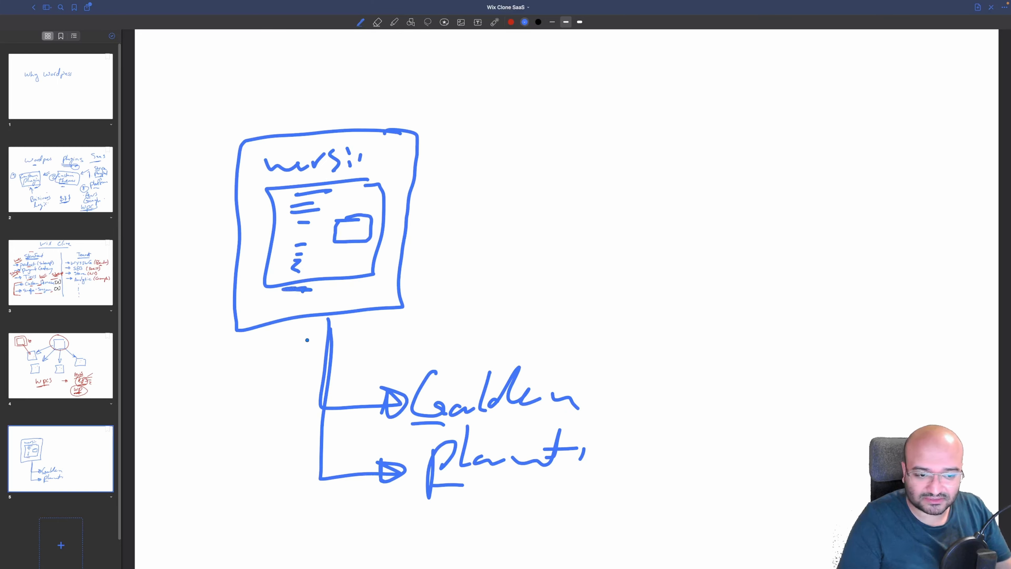
pyautogui.moveTo(274, 326)
pyautogui.mouseDown()
pyautogui.moveTo(244, 330)
pyautogui.moveTo(217, 314)
pyautogui.mouseUp()
pyautogui.moveTo(269, 407); pyautogui.dragTo(290, 394)
pyautogui.press('super+Tab')
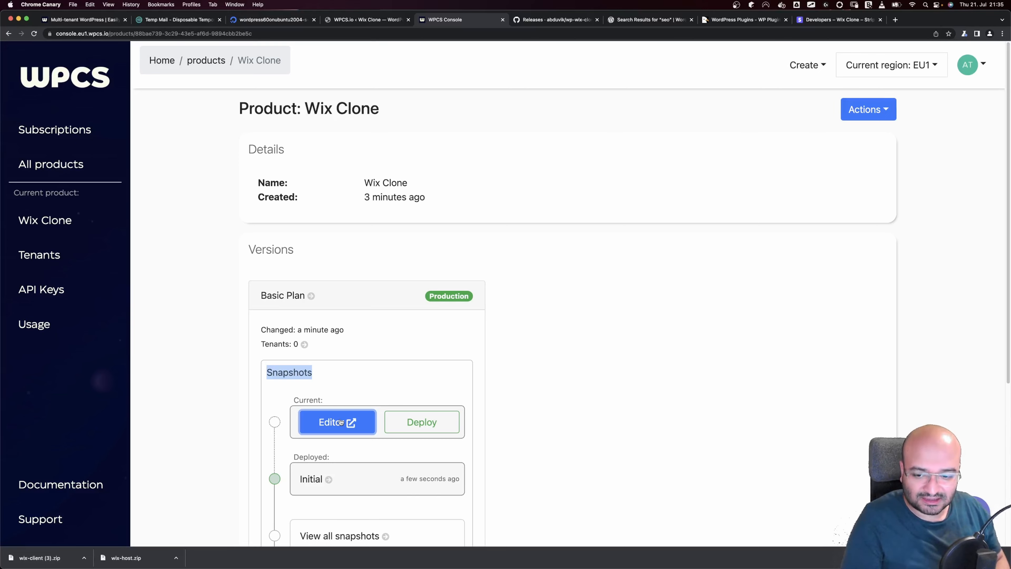
# In the version's WordPress admin, install Elementor plus its Header & Footer and addons plugins
pyautogui.click(341, 422)
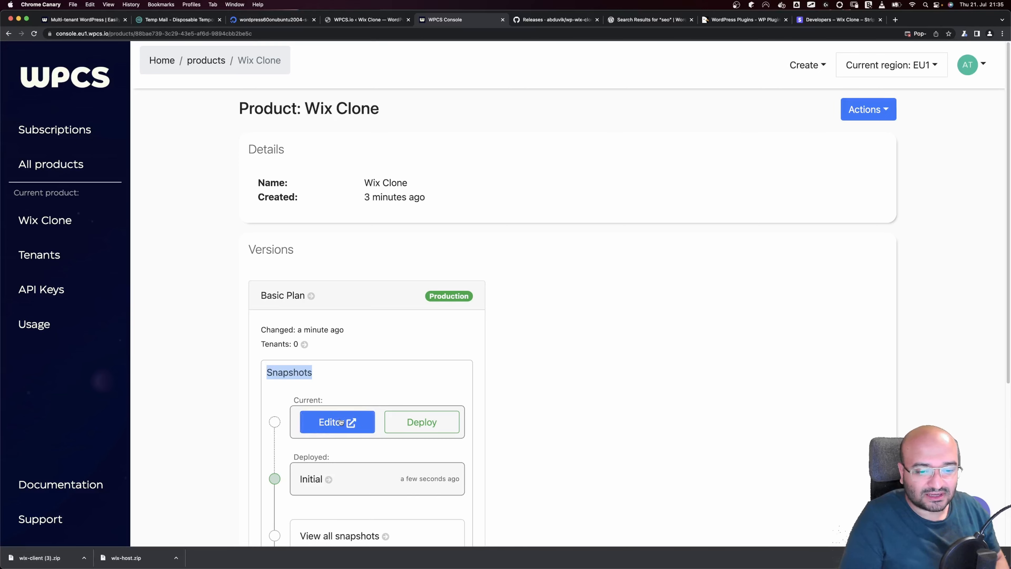
pyautogui.click(341, 422)
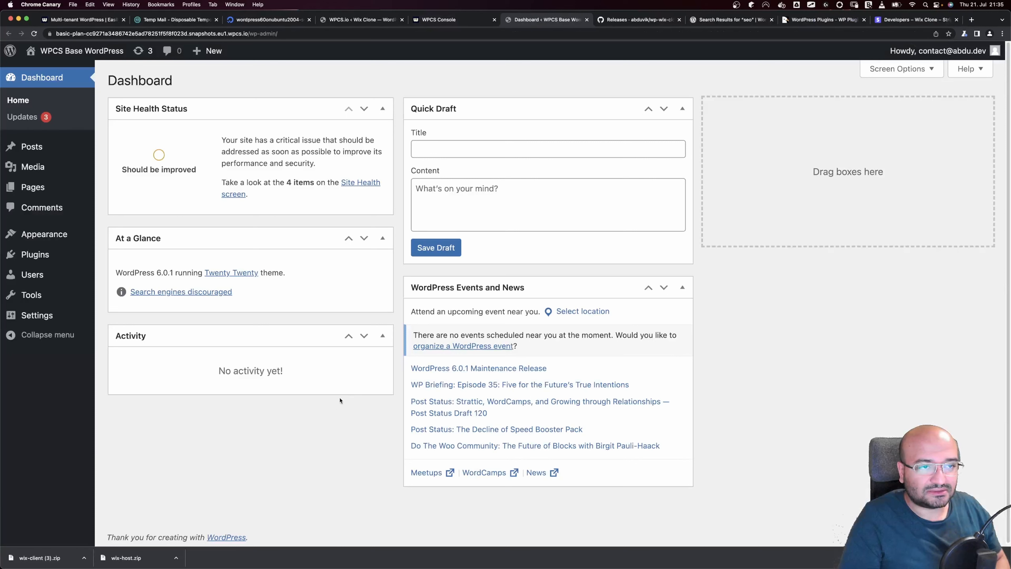
pyautogui.click(34, 254)
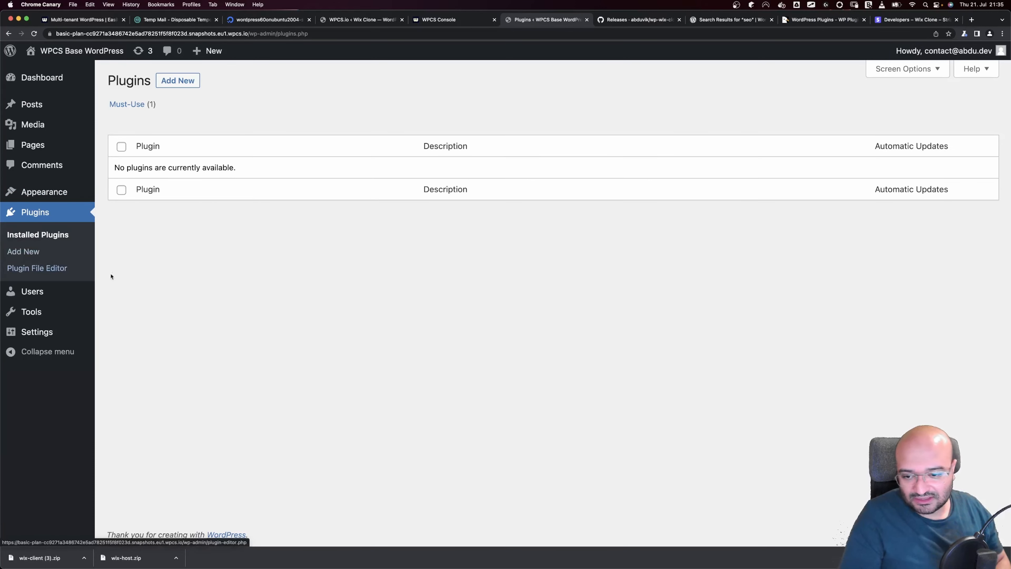
pyautogui.click(171, 84)
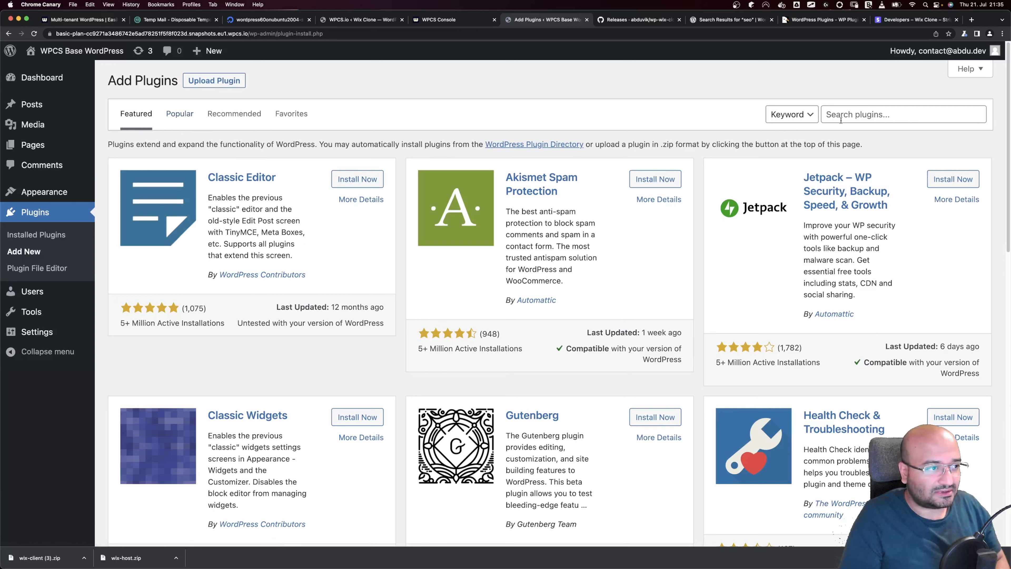
pyautogui.click(900, 113)
pyautogui.write('elementor')
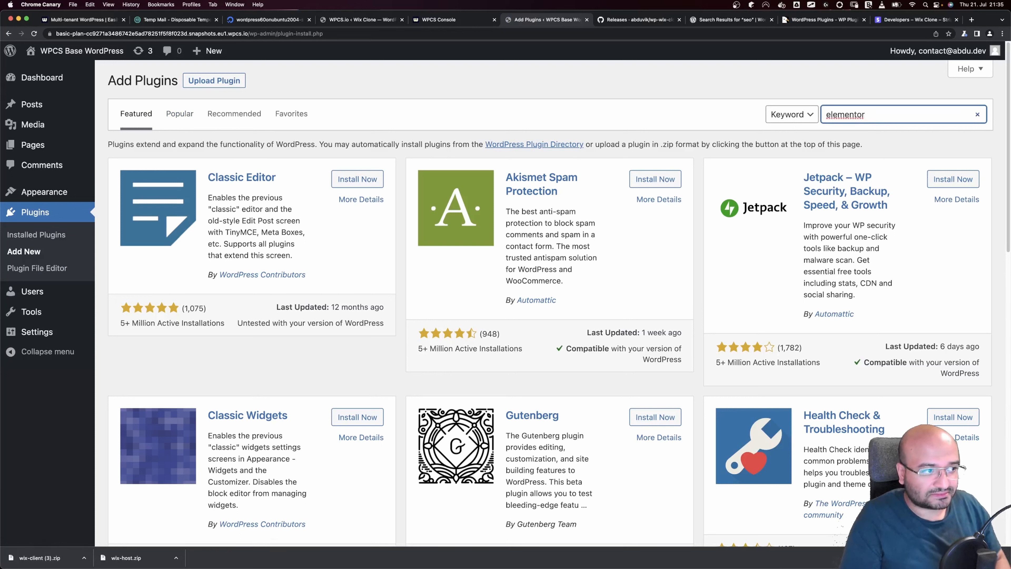
pyautogui.click(350, 181)
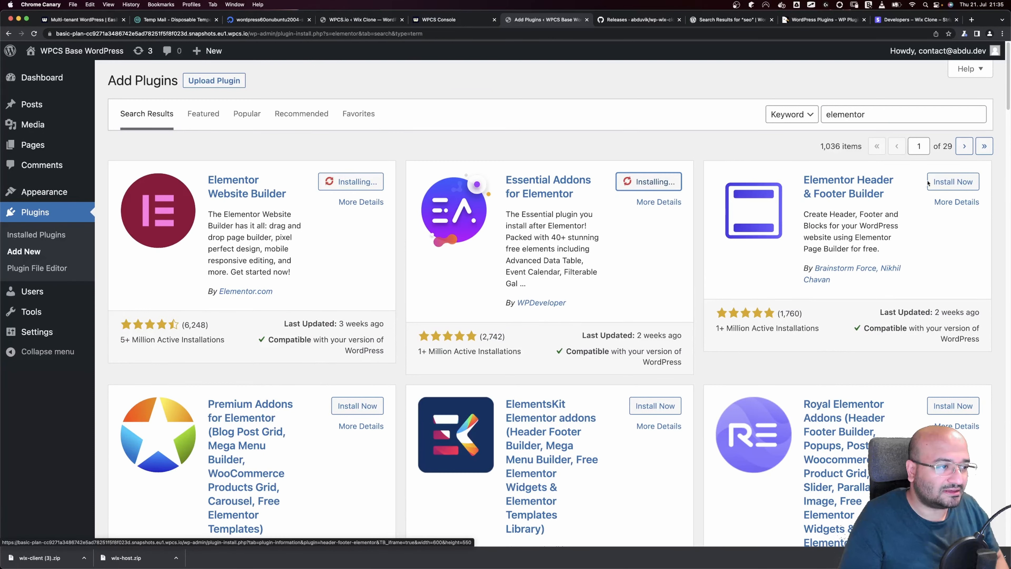
pyautogui.click(953, 182)
pyautogui.click(369, 414)
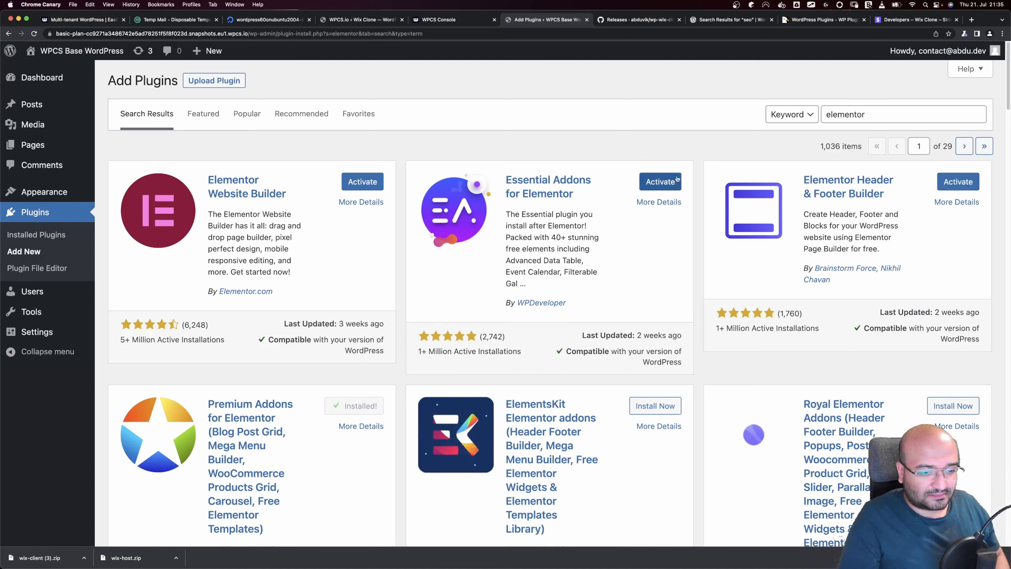
# Search for 'seo' and install the Yoast SEO plugin
pyautogui.doubleClick(841, 114)
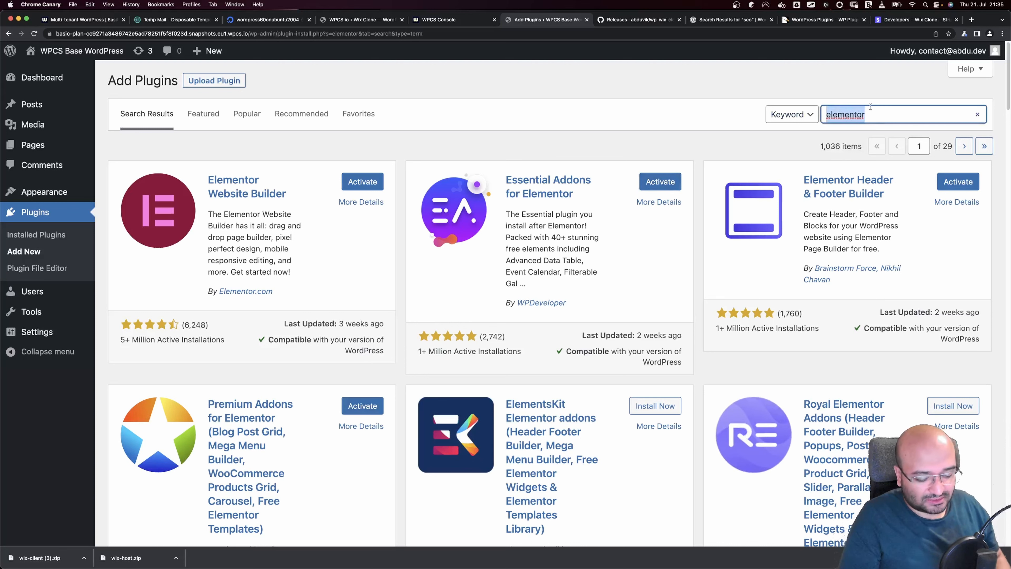
pyautogui.write('seo')
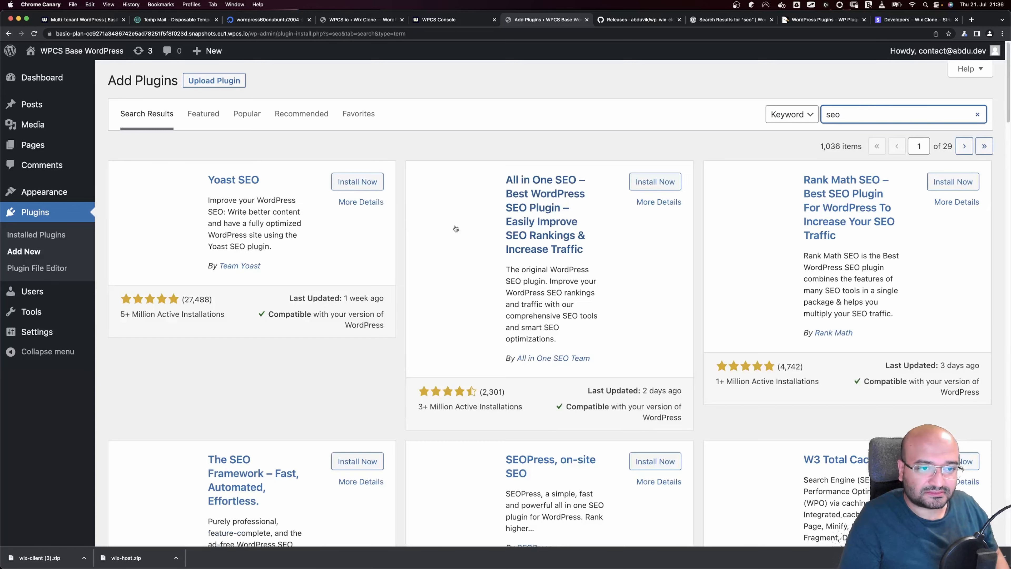
pyautogui.click(358, 182)
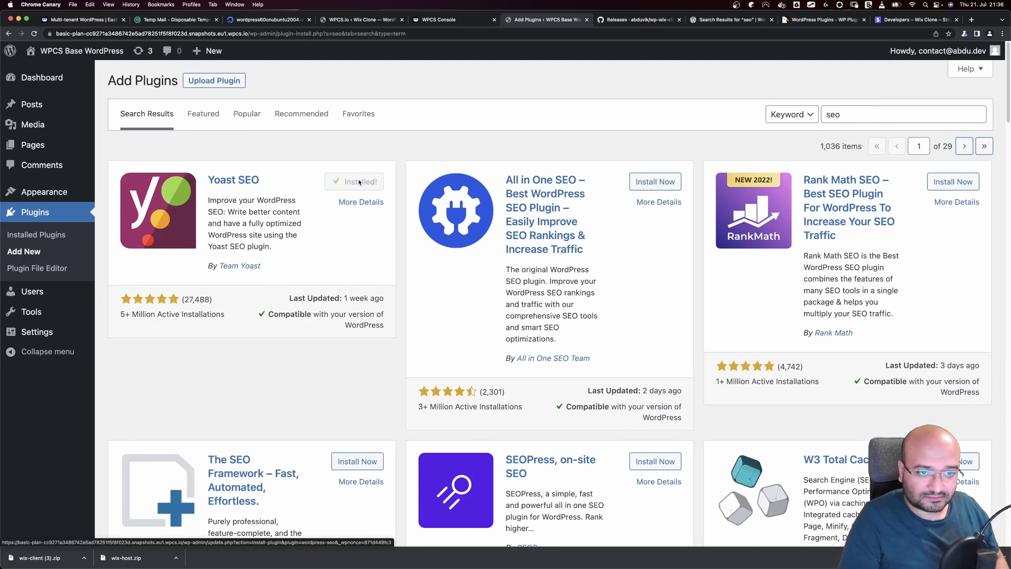
# Bulk-activate all five installed plugins
pyautogui.click(36, 235)
pyautogui.click(122, 148)
pyautogui.click(159, 123)
pyautogui.click(136, 136)
pyautogui.click(232, 125)
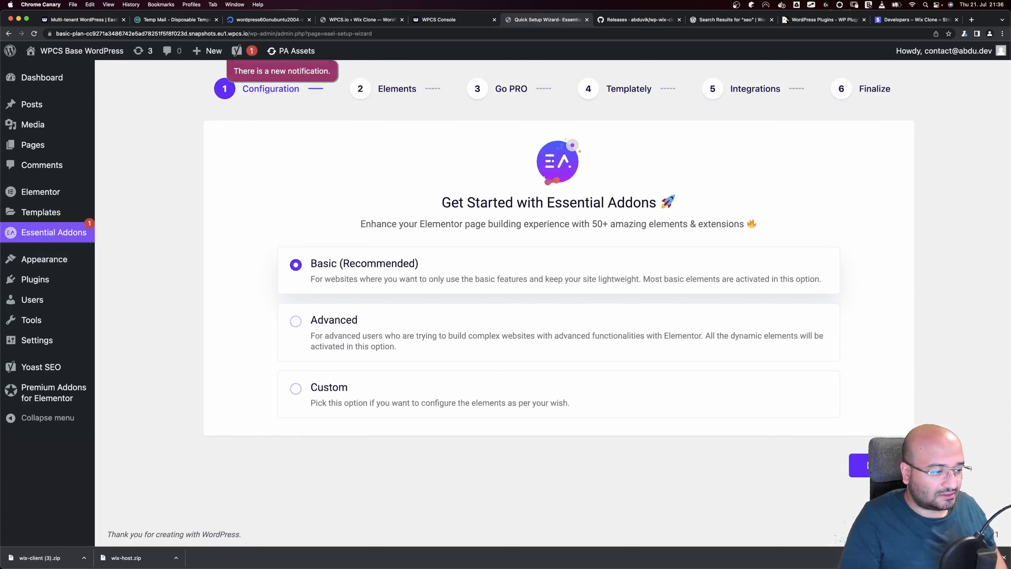
# Finish the Essential Addons wizard with Basic configuration and default elements, then view the Pages list
pyautogui.click(859, 467)
pyautogui.scroll(-2, 858, 480)
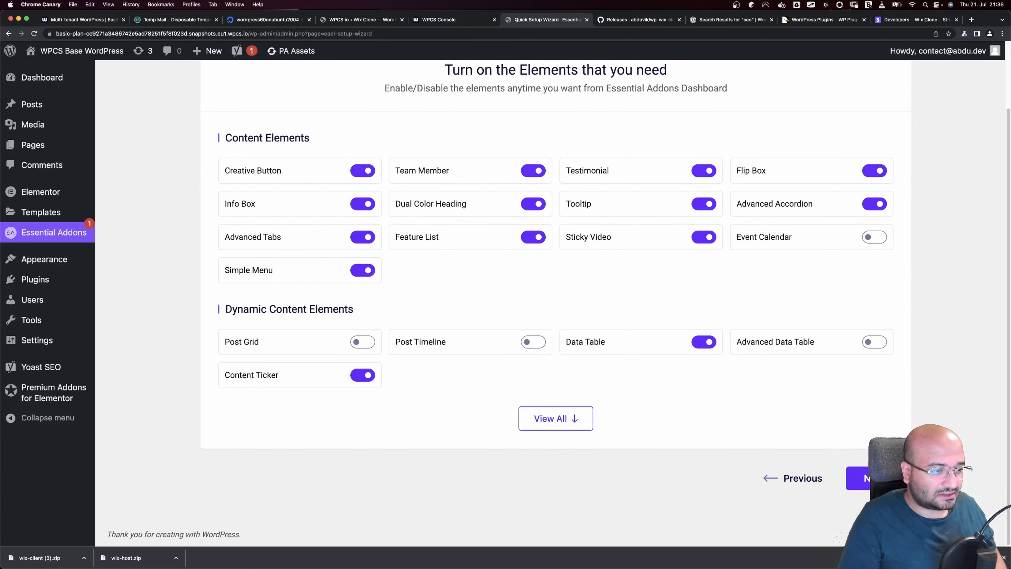
pyautogui.click(860, 477)
pyautogui.click(861, 447)
pyautogui.click(860, 447)
pyautogui.click(860, 447)
pyautogui.click(519, 383)
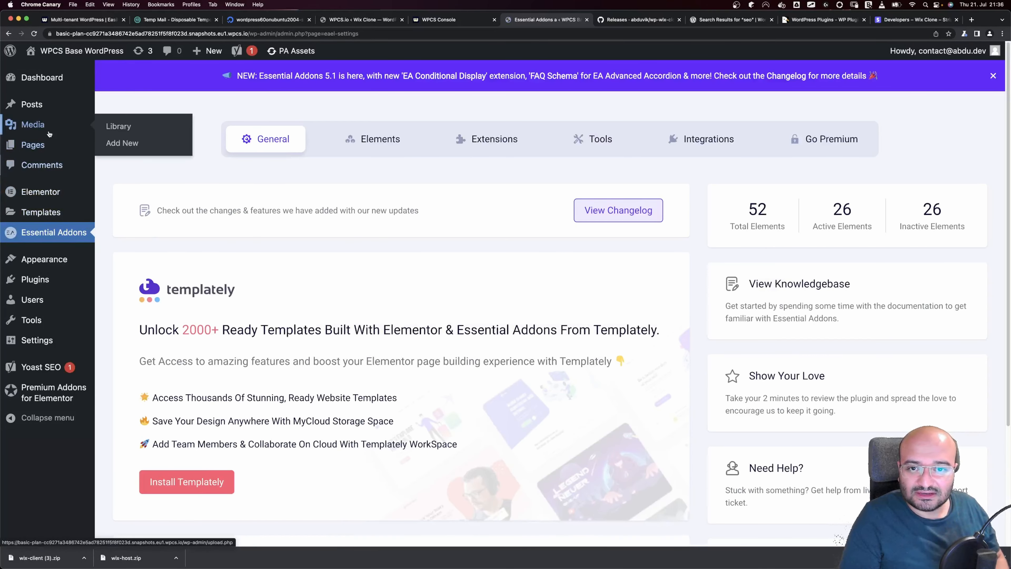
pyautogui.click(43, 125)
pyautogui.click(33, 186)
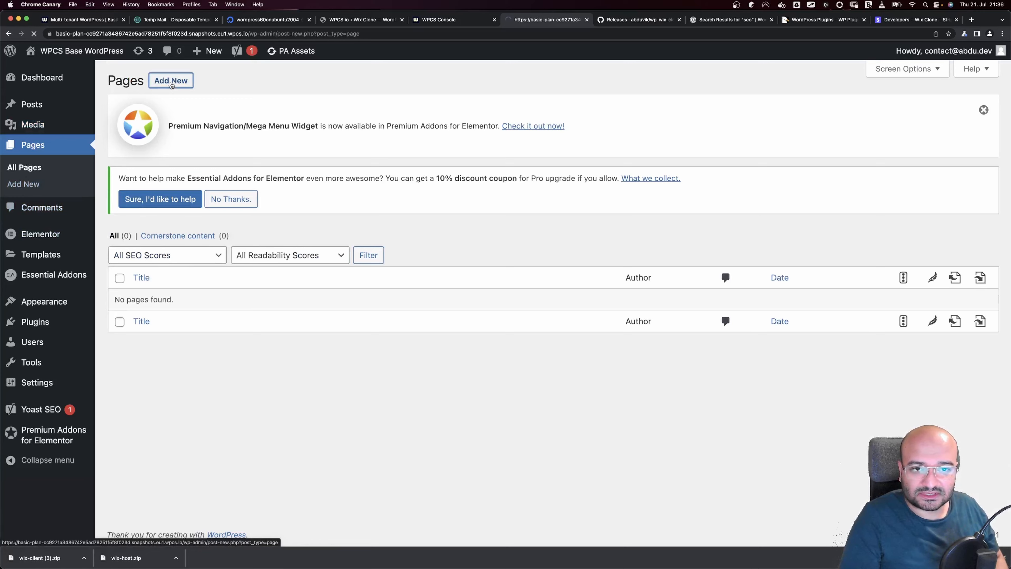
# Add a new page titled 'Home Page' and open it in Elementor
pyautogui.click(175, 81)
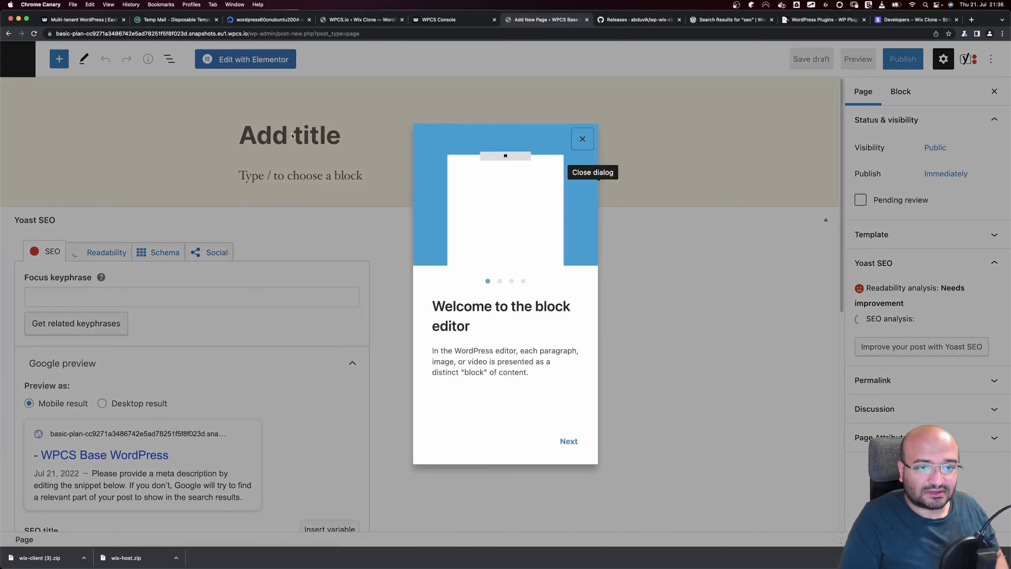
pyautogui.click(583, 139)
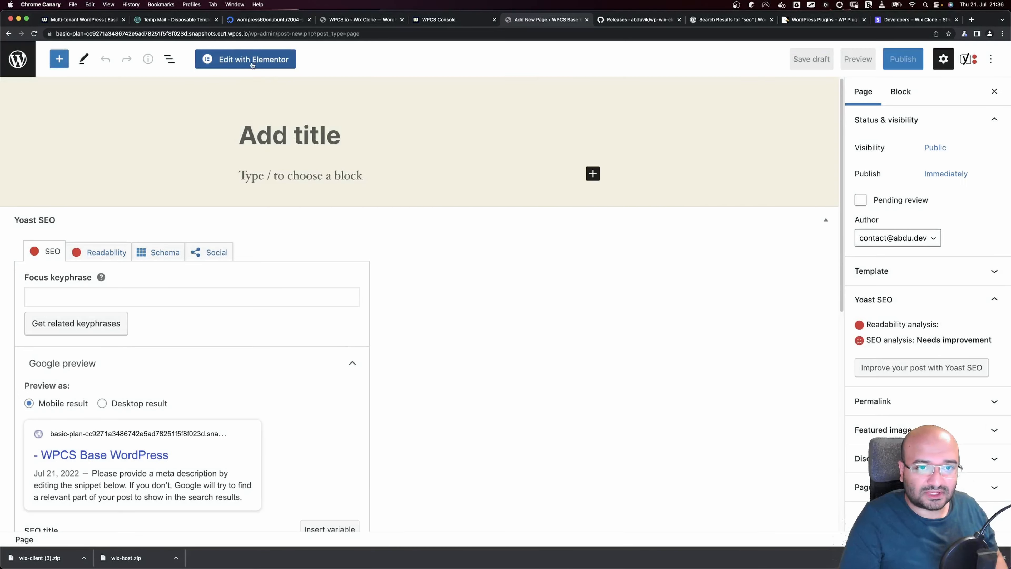
pyautogui.click(268, 135)
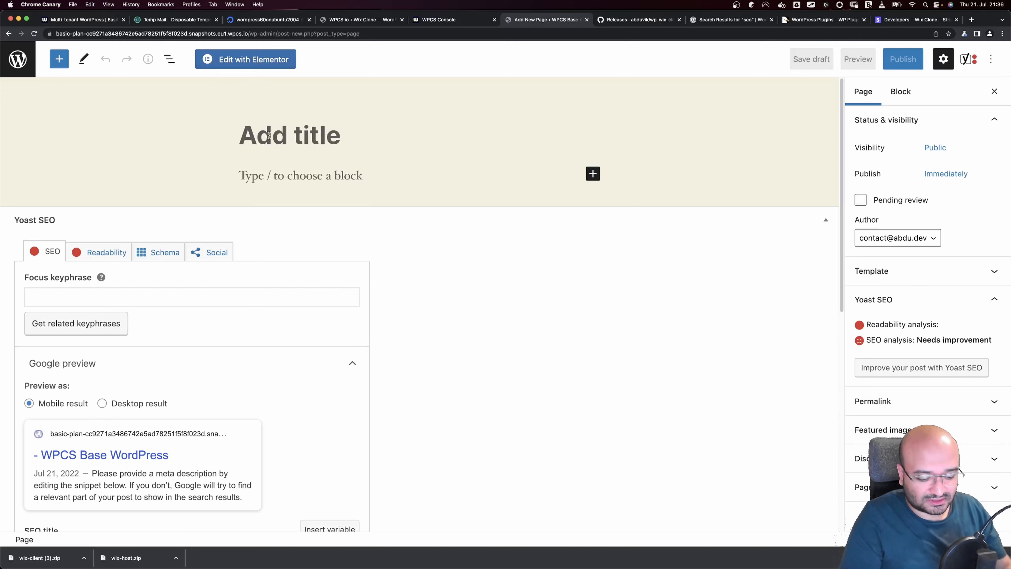
pyautogui.write('Home Page')
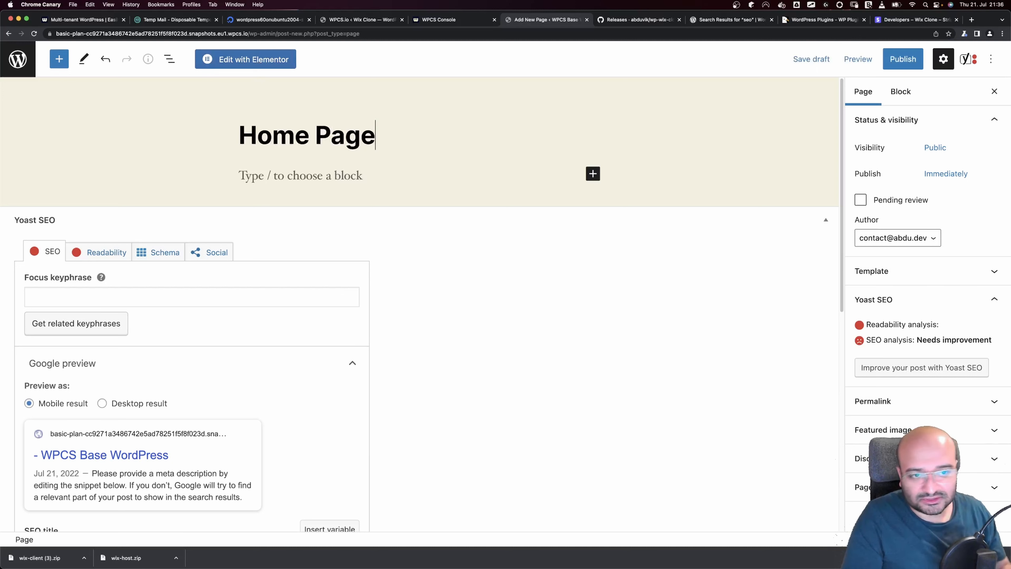
pyautogui.click(239, 55)
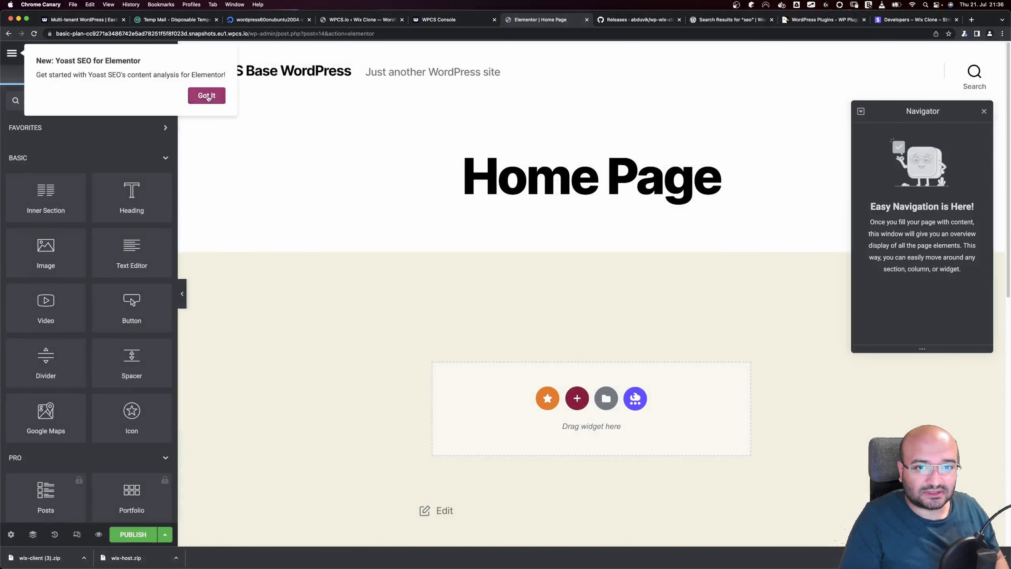
# Add a Heading widget to the empty section and change its text to 'Hero'
pyautogui.click(206, 96)
pyautogui.moveTo(140, 216); pyautogui.dragTo(547, 395)
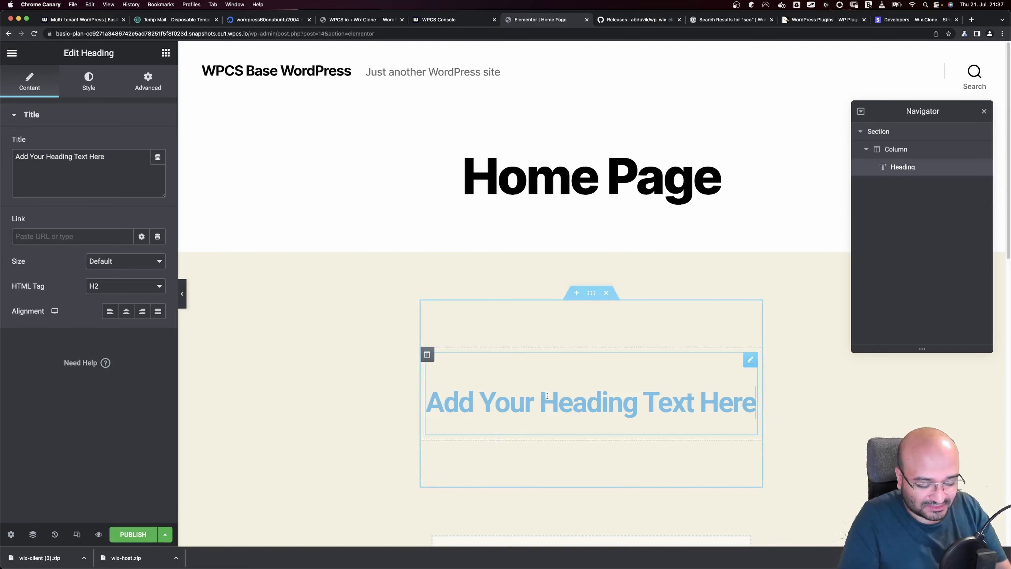
pyautogui.write('Ho')
pyautogui.press('BackSpace')
pyautogui.press('BackSpace')
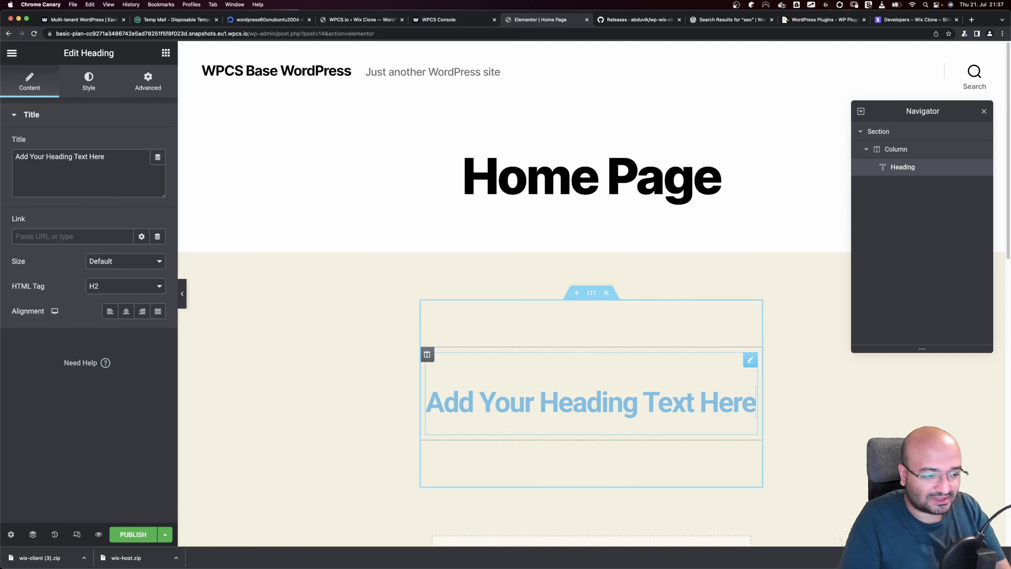
pyautogui.press('super+a')
pyautogui.write('Heo')
pyautogui.press('BackSpace')
pyautogui.write('ro')
# Place an Image widget below the Hero heading and publish the Home Page
pyautogui.click(984, 112)
pyautogui.click(166, 53)
pyautogui.moveTo(49, 267); pyautogui.dragTo(558, 431)
pyautogui.click(133, 534)
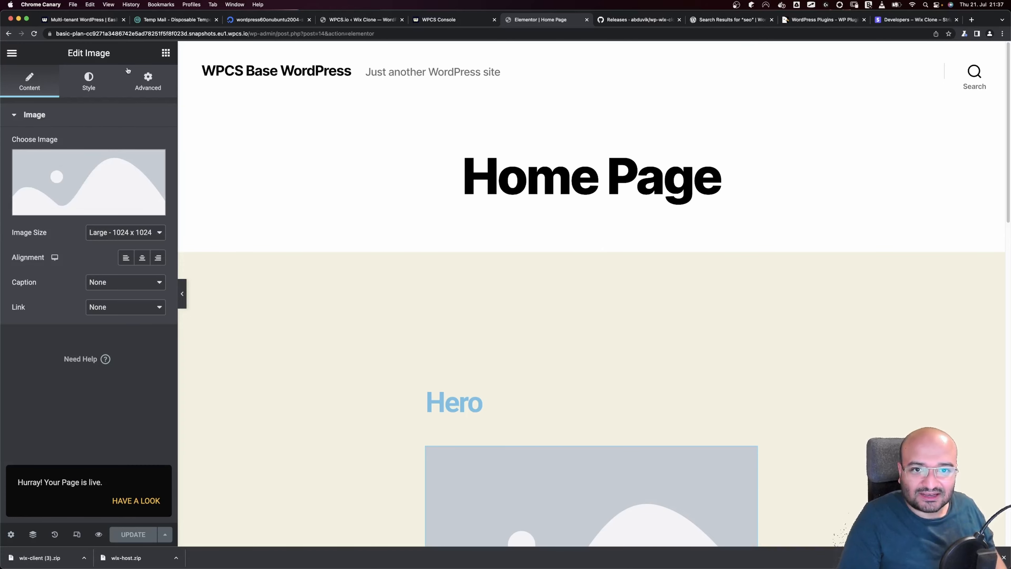
# Exit Elementor to the WordPress dashboard and look over the pages list and General settings
pyautogui.click(12, 53)
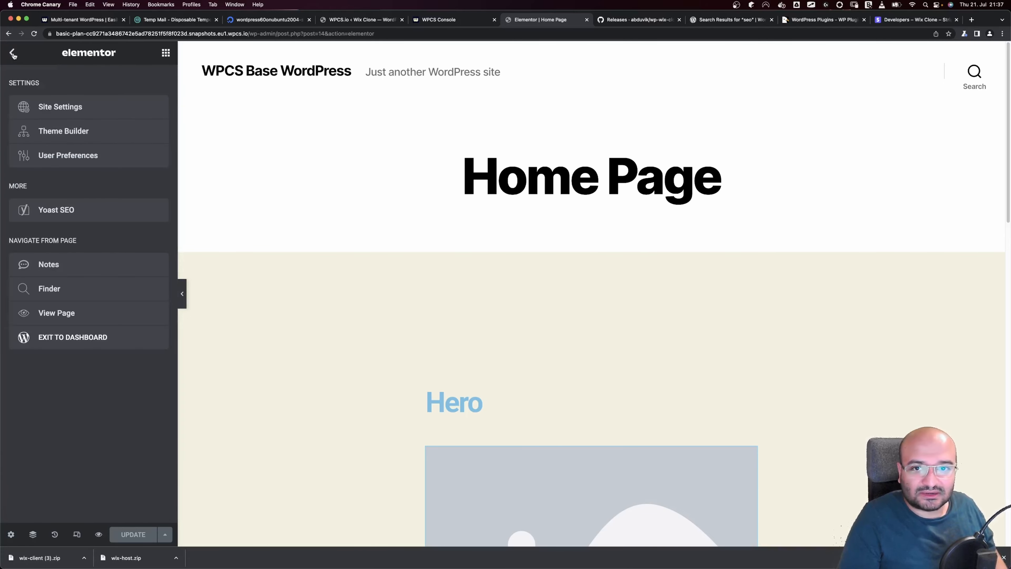
pyautogui.click(78, 342)
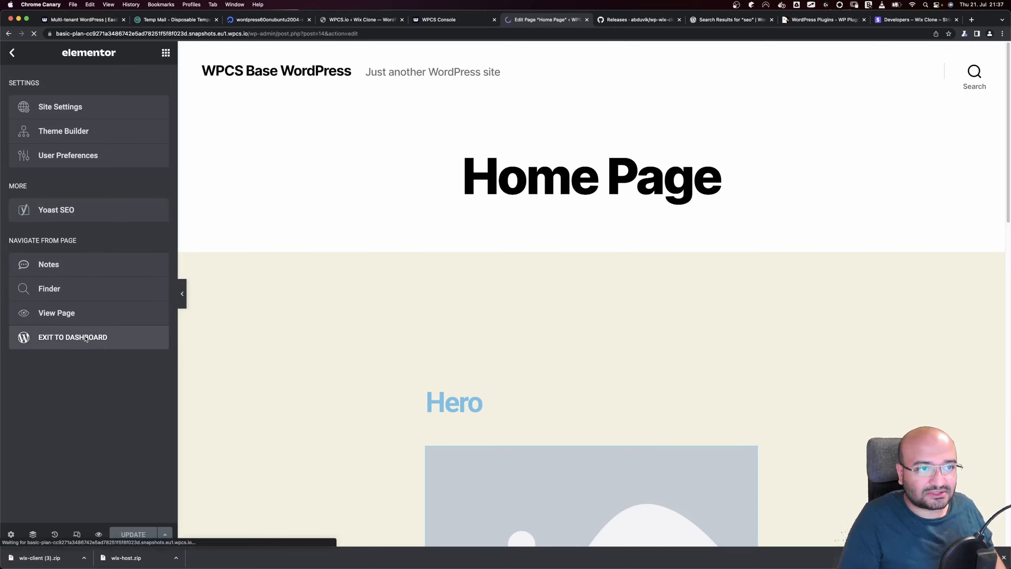
pyautogui.click(18, 59)
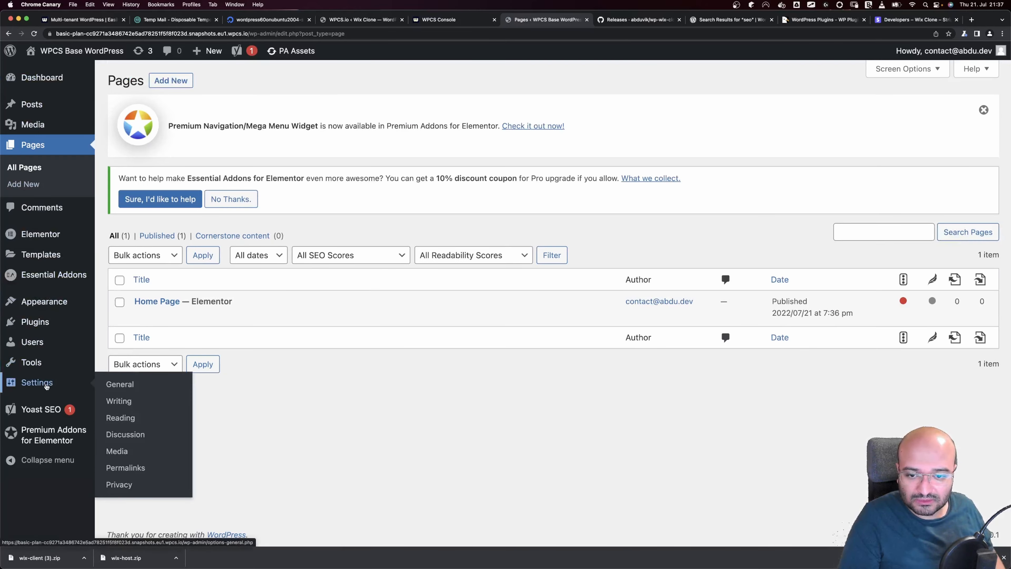
pyautogui.click(45, 385)
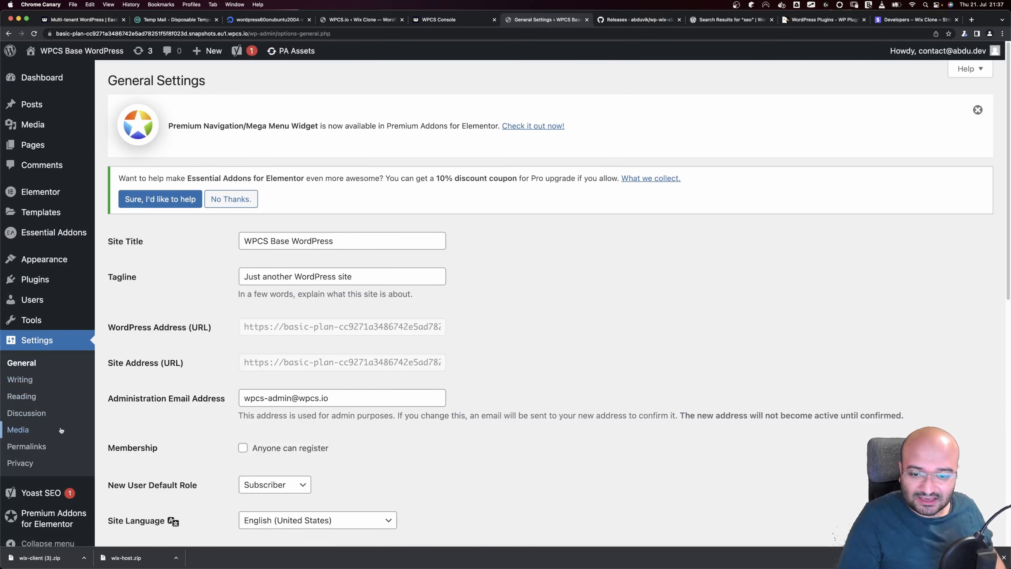
pyautogui.click(47, 282)
pyautogui.hotkey('ctrl', 'Right')
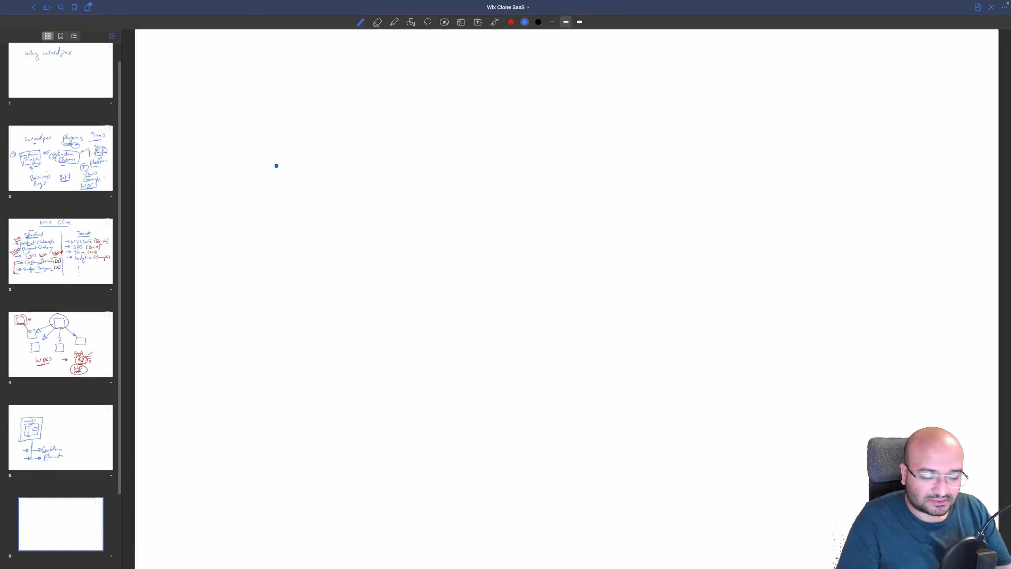
# Draw a StoreFront box with arrows to a column of three boxes on the right
pyautogui.moveTo(402, 138)
pyautogui.mouseDown()
pyautogui.moveTo(340, 139)
pyautogui.moveTo(287, 235)
pyautogui.moveTo(399, 147)
pyautogui.mouseUp()
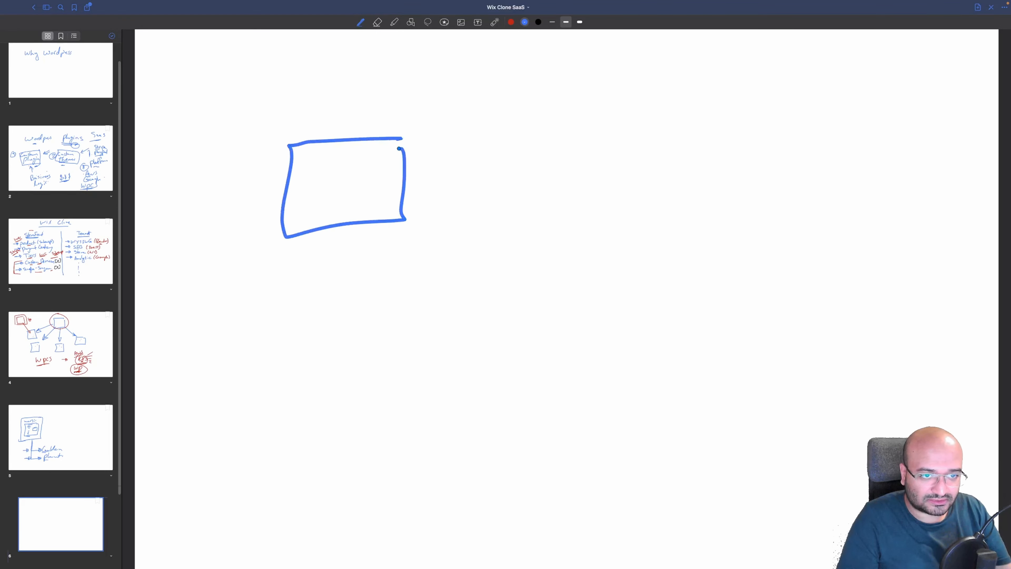
pyautogui.moveTo(295, 99)
pyautogui.mouseDown()
pyautogui.moveTo(319, 116)
pyautogui.moveTo(387, 107)
pyautogui.moveTo(419, 118)
pyautogui.moveTo(429, 106)
pyautogui.mouseUp()
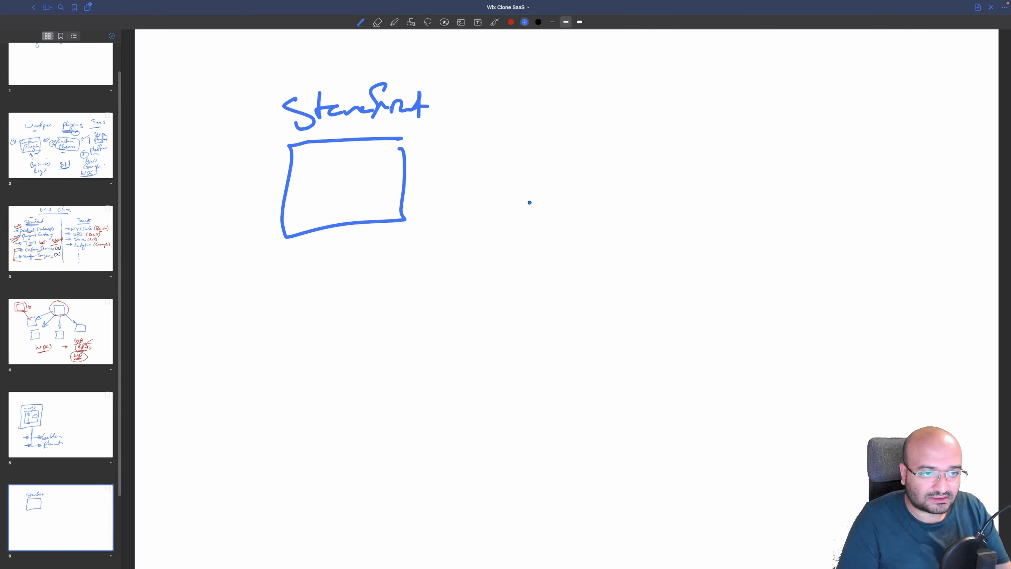
pyautogui.moveTo(735, 153)
pyautogui.mouseDown()
pyautogui.moveTo(619, 197)
pyautogui.moveTo(747, 177)
pyautogui.moveTo(737, 174)
pyautogui.mouseUp()
pyautogui.moveTo(728, 275)
pyautogui.mouseDown()
pyautogui.moveTo(635, 273)
pyautogui.moveTo(727, 321)
pyautogui.moveTo(742, 286)
pyautogui.mouseUp()
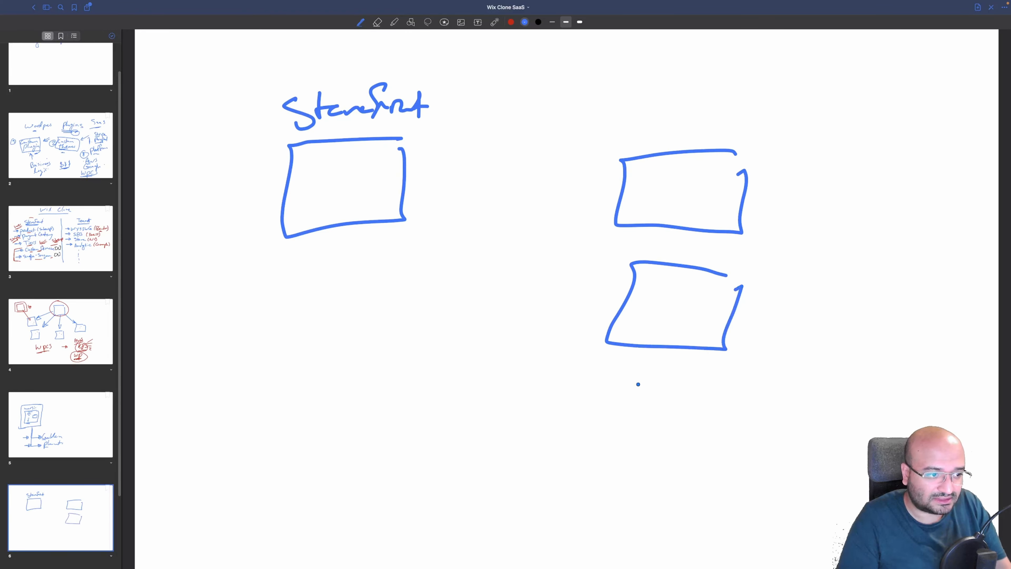
pyautogui.moveTo(689, 388)
pyautogui.mouseDown()
pyautogui.moveTo(587, 425)
pyautogui.moveTo(719, 444)
pyautogui.moveTo(725, 397)
pyautogui.mouseUp()
pyautogui.moveTo(392, 175); pyautogui.dragTo(639, 202)
pyautogui.moveTo(547, 185)
pyautogui.mouseDown()
pyautogui.moveTo(637, 201)
pyautogui.moveTo(616, 199)
pyautogui.mouseUp()
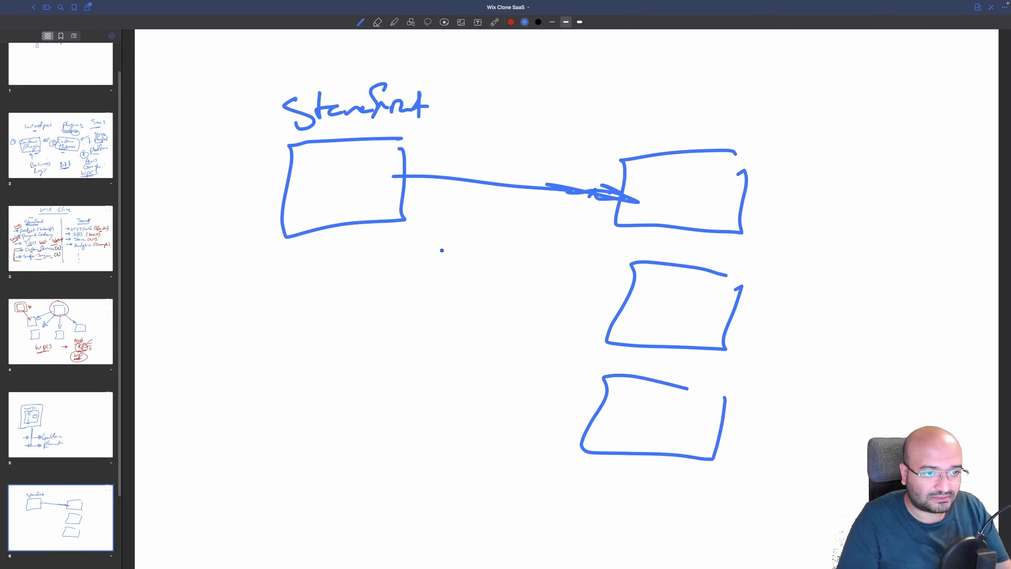
pyautogui.moveTo(399, 168); pyautogui.dragTo(602, 319)
pyautogui.moveTo(594, 300); pyautogui.dragTo(605, 324)
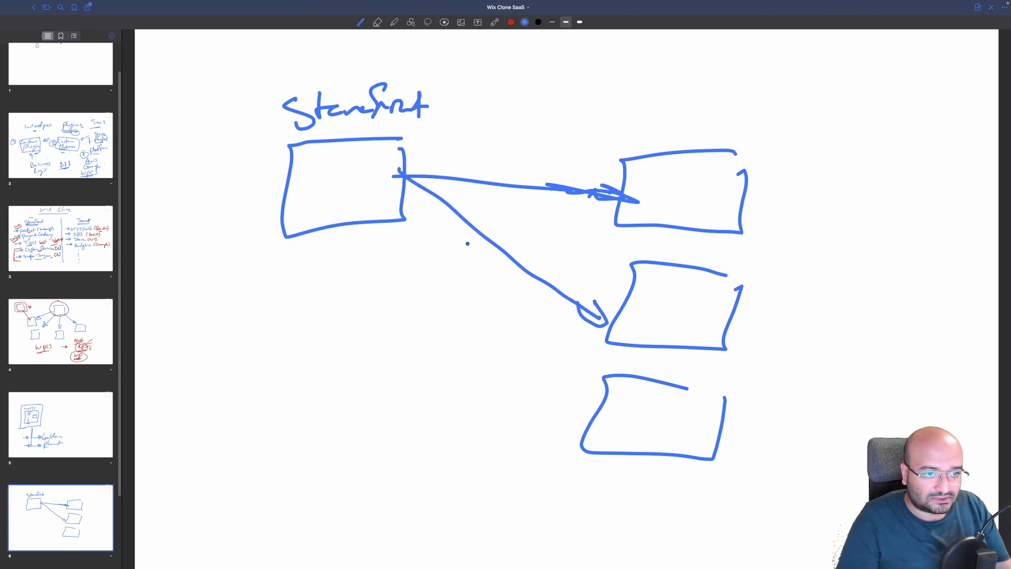
pyautogui.moveTo(403, 178)
pyautogui.mouseDown()
pyautogui.moveTo(573, 423)
pyautogui.moveTo(552, 412)
pyautogui.moveTo(583, 405)
pyautogui.mouseUp()
# Add a small box inside StoreFront and an arrow down to a boxed 'wpcs' label
pyautogui.moveTo(318, 195)
pyautogui.mouseDown()
pyautogui.moveTo(291, 207)
pyautogui.moveTo(238, 312)
pyautogui.mouseUp()
pyautogui.moveTo(245, 284)
pyautogui.mouseDown()
pyautogui.moveTo(262, 289)
pyautogui.moveTo(255, 294)
pyautogui.mouseUp()
pyautogui.moveTo(212, 341)
pyautogui.mouseDown()
pyautogui.moveTo(252, 341)
pyautogui.moveTo(293, 360)
pyautogui.mouseUp()
pyautogui.moveTo(314, 319)
pyautogui.mouseDown()
pyautogui.moveTo(277, 328)
pyautogui.moveTo(267, 391)
pyautogui.moveTo(314, 333)
pyautogui.mouseUp()
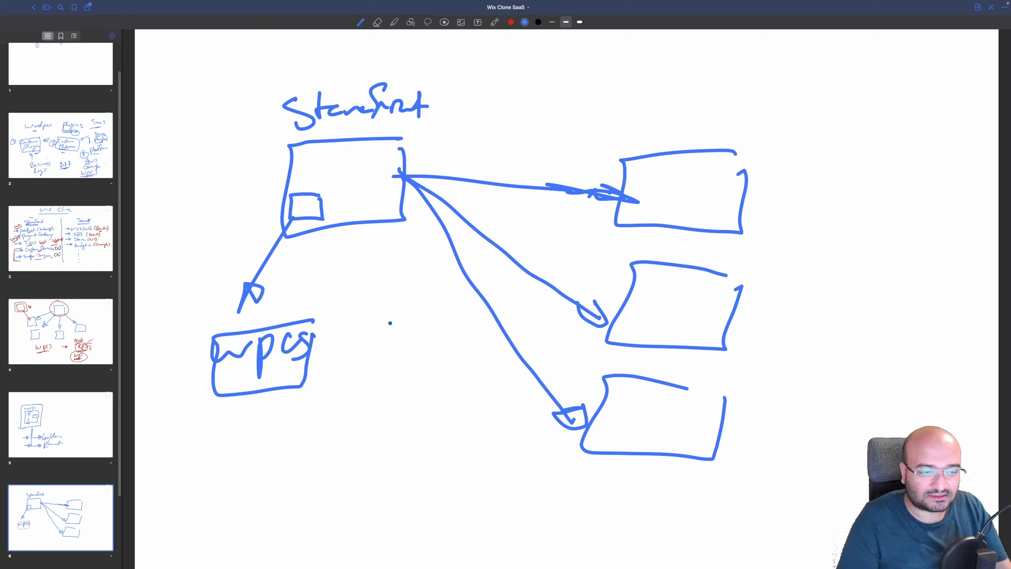
# Draw a red arrow beside the wpcs box and a small blue box inside the top-right box
pyautogui.click(511, 22)
pyautogui.moveTo(361, 307)
pyautogui.mouseDown()
pyautogui.moveTo(416, 297)
pyautogui.moveTo(400, 311)
pyautogui.mouseUp()
pyautogui.click(525, 22)
pyautogui.moveTo(707, 204); pyautogui.dragTo(740, 231)
# Write 'Secure Connection' and draw a dashed line from StoreFront to the top-right box
pyautogui.moveTo(503, 85)
pyautogui.mouseDown()
pyautogui.moveTo(498, 105)
pyautogui.moveTo(649, 98)
pyautogui.moveTo(698, 111)
pyautogui.mouseUp()
pyautogui.moveTo(408, 151); pyautogui.dragTo(414, 151)
pyautogui.moveTo(430, 155); pyautogui.dragTo(440, 157)
pyautogui.moveTo(453, 160); pyautogui.dragTo(463, 164)
pyautogui.moveTo(483, 168); pyautogui.dragTo(494, 169)
pyautogui.moveTo(512, 173); pyautogui.dragTo(603, 184)
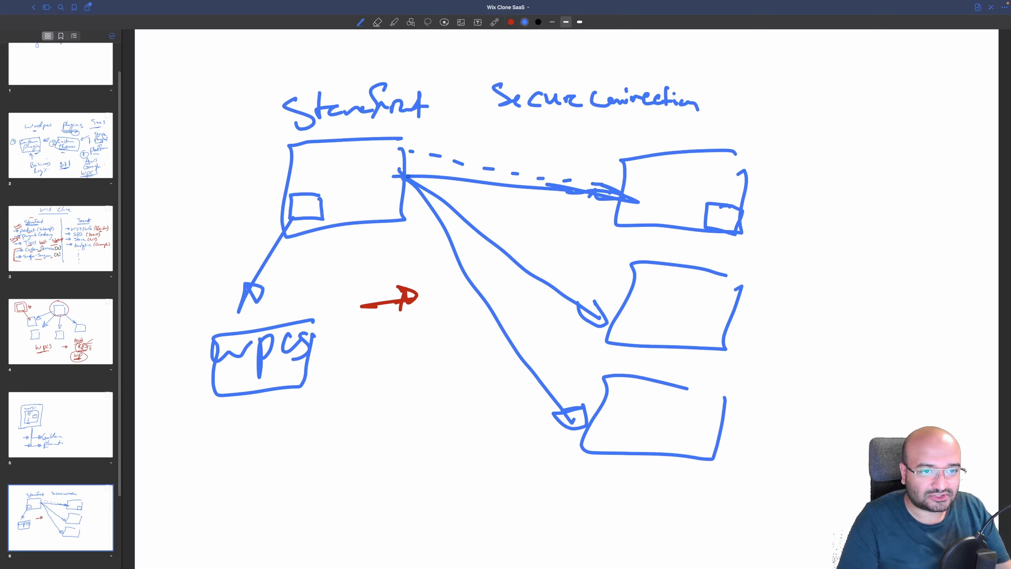
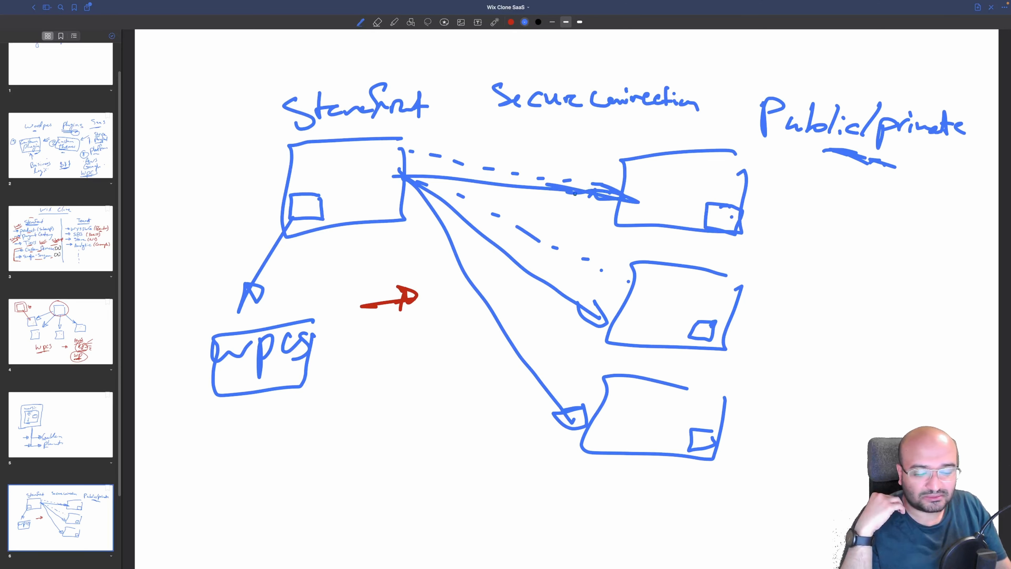
# Double-underline Storefront, thicken the Public/private underline, and add marks to the client box and dashed line
pyautogui.moveTo(352, 121); pyautogui.dragTo(381, 125)
pyautogui.moveTo(826, 150); pyautogui.dragTo(860, 163)
pyautogui.moveTo(673, 162); pyautogui.dragTo(679, 167)
pyautogui.moveTo(693, 209); pyautogui.dragTo(702, 212)
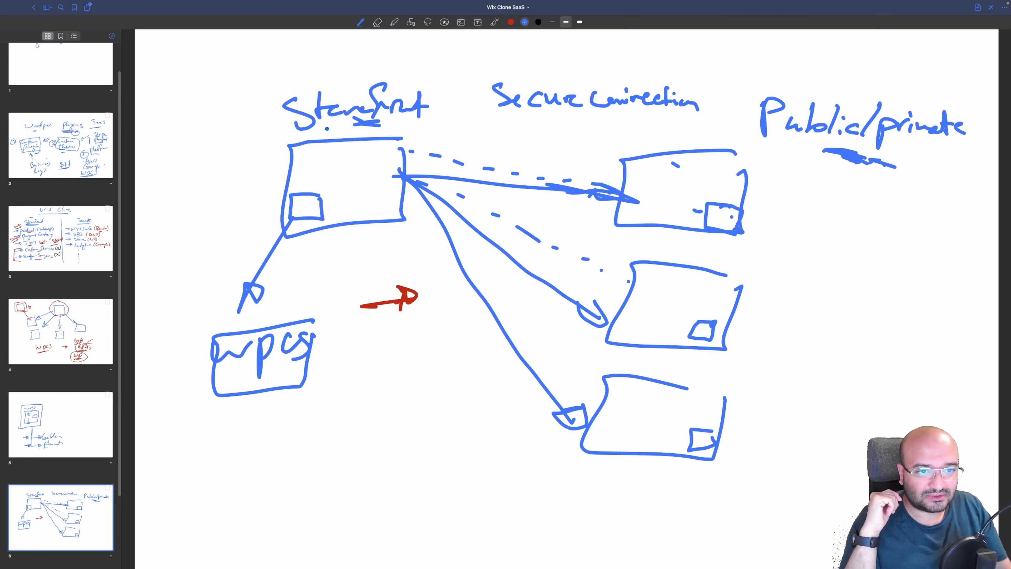
pyautogui.moveTo(354, 128); pyautogui.dragTo(367, 131)
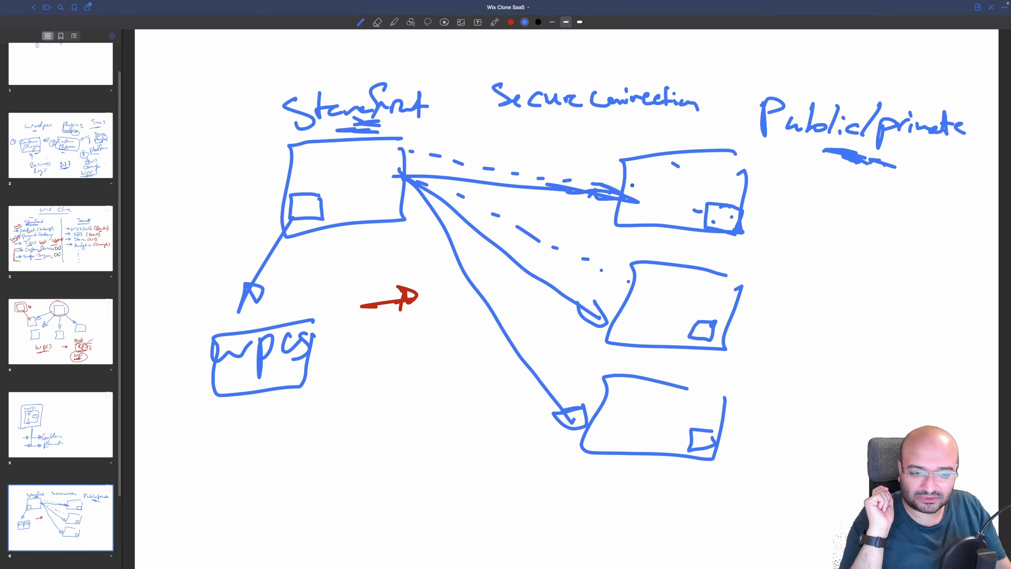
pyautogui.moveTo(662, 206); pyautogui.dragTo(685, 206)
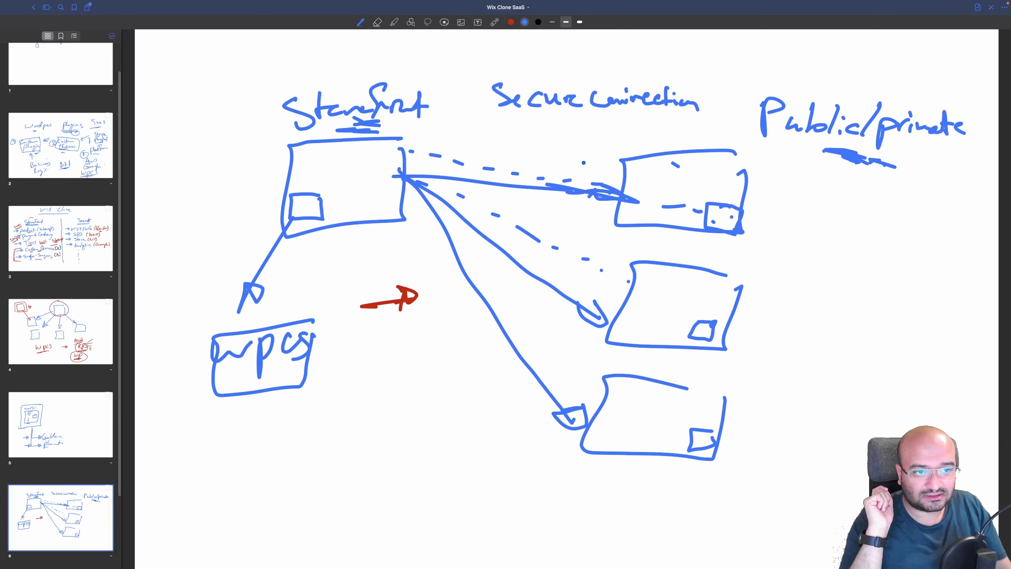
pyautogui.moveTo(557, 161); pyautogui.dragTo(565, 162)
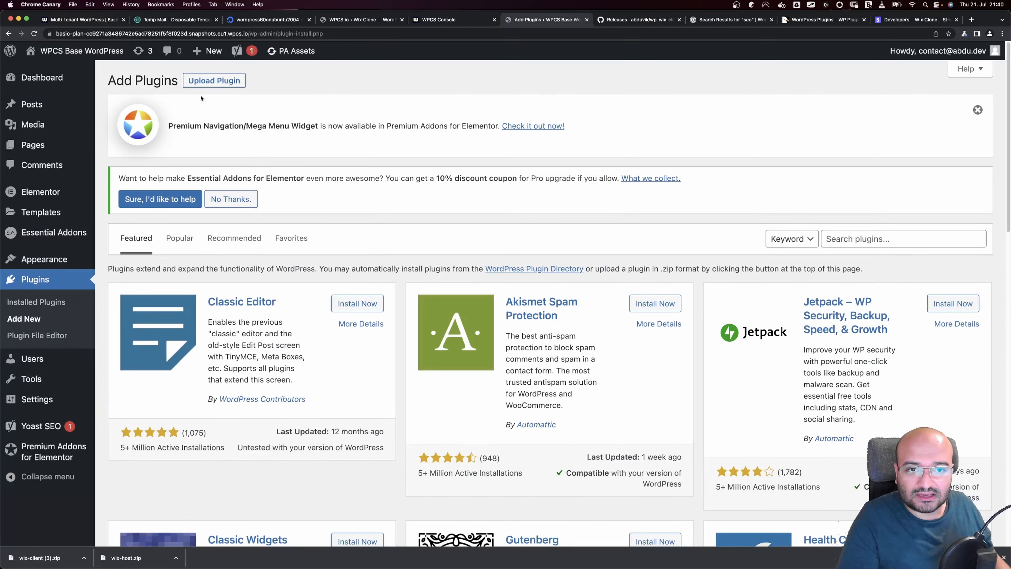
# Upload wix-client.zip as a plugin, install it and activate it
pyautogui.click(206, 87)
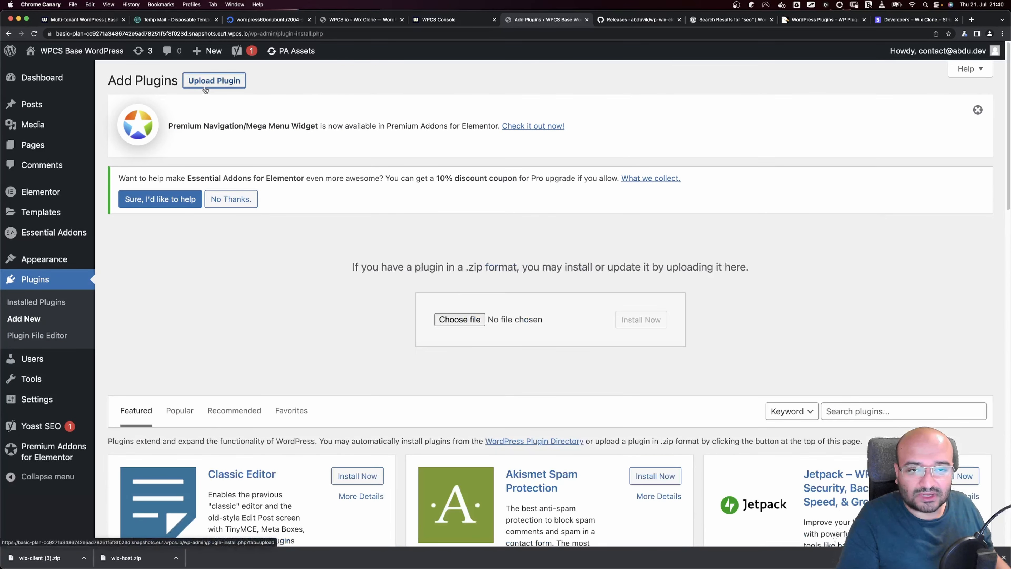
pyautogui.click(469, 321)
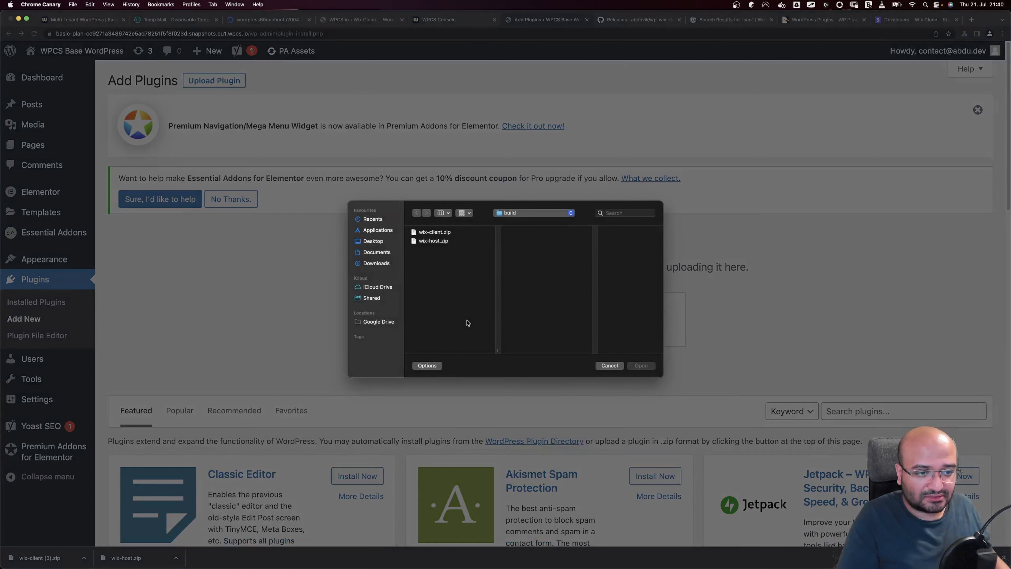
pyautogui.click(438, 232)
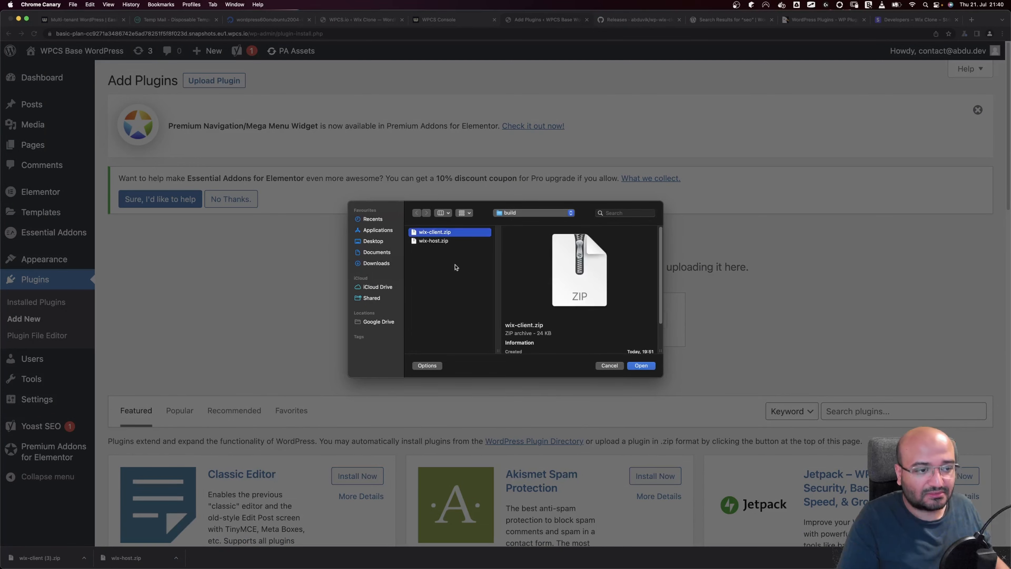
pyautogui.click(650, 366)
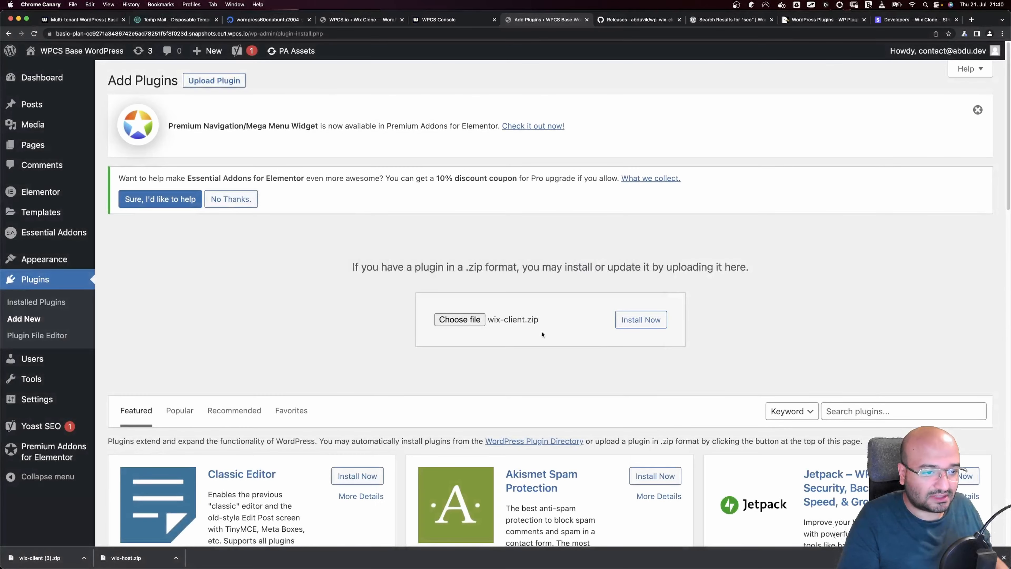
pyautogui.click(621, 320)
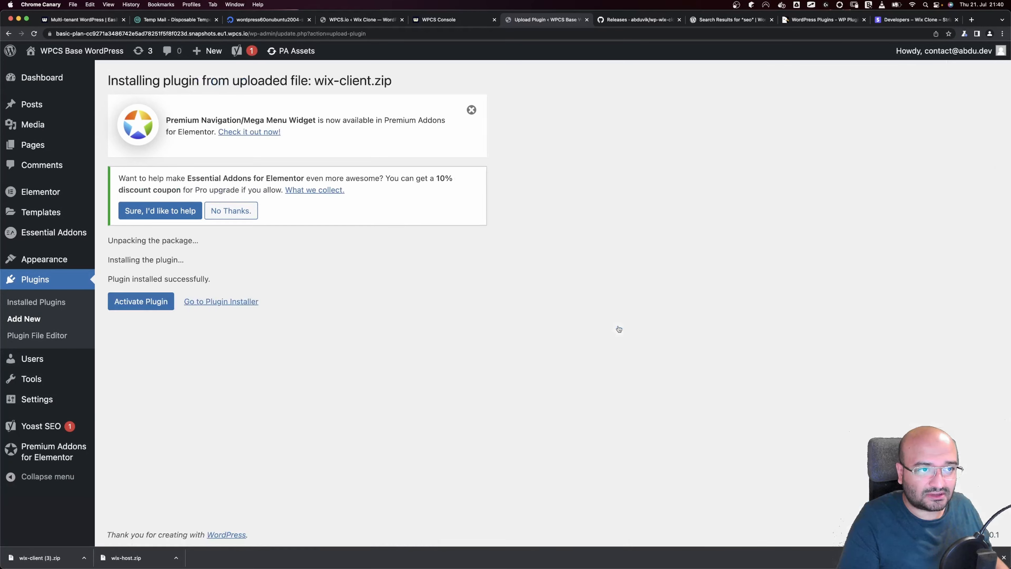
pyautogui.click(140, 301)
pyautogui.click(47, 144)
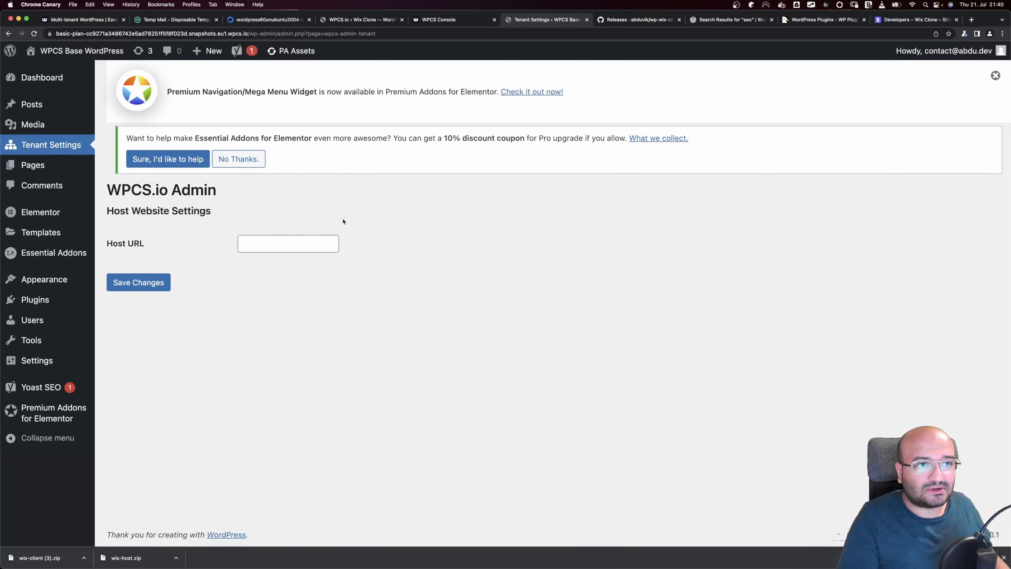
pyautogui.click(240, 24)
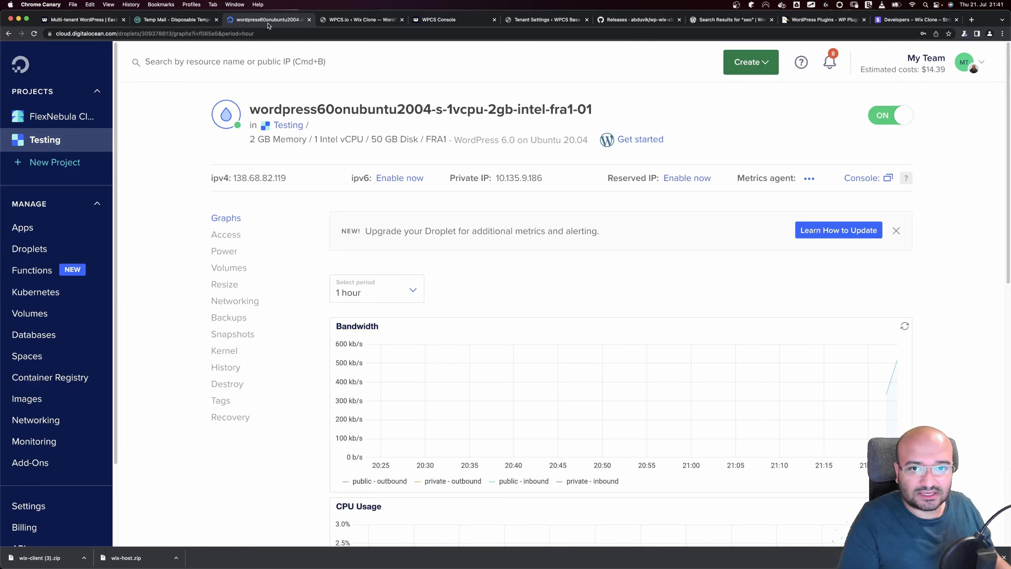
pyautogui.click(324, 20)
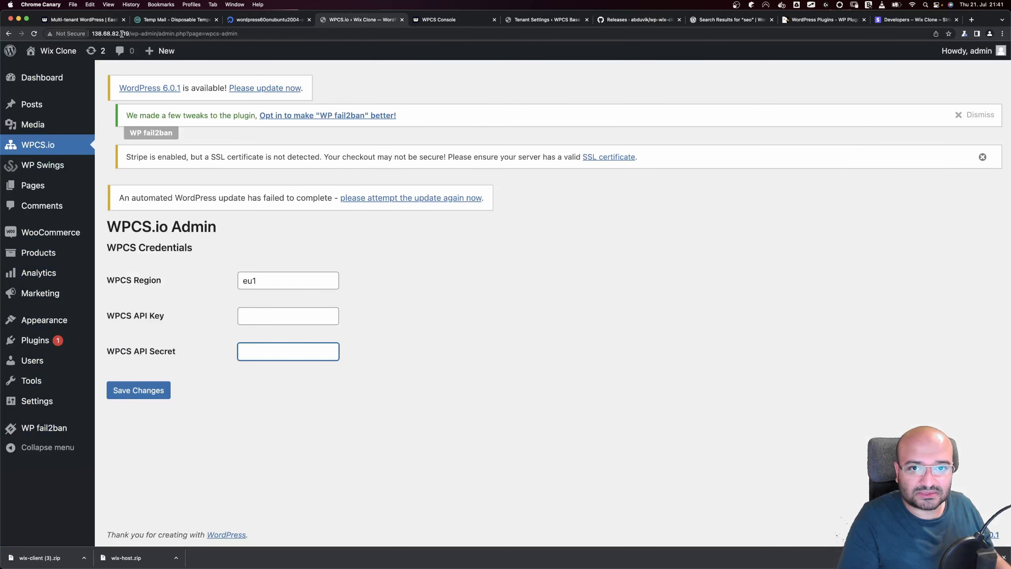
pyautogui.moveTo(129, 33); pyautogui.dragTo(80, 34)
pyautogui.press('super+c')
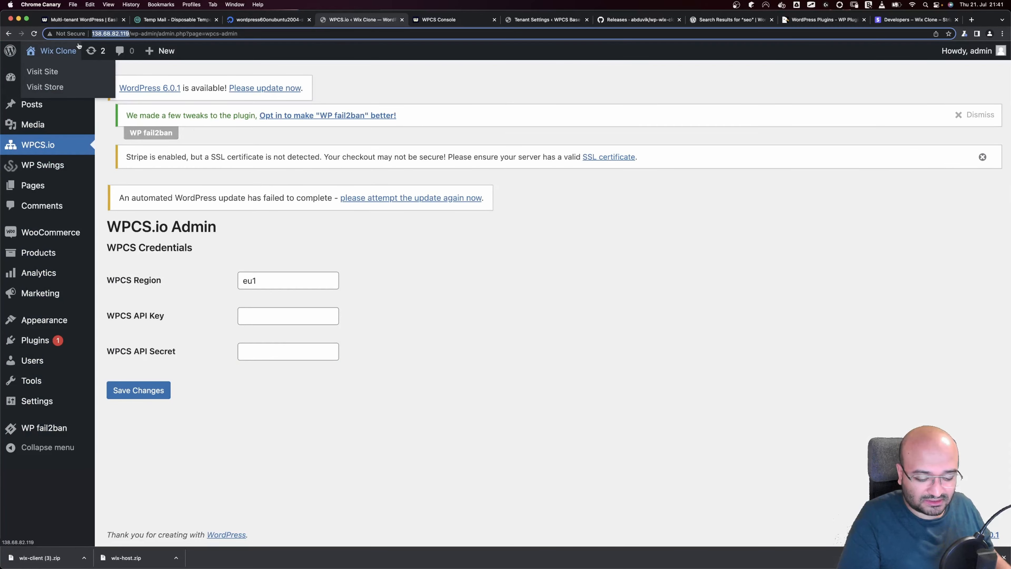
pyautogui.click(551, 20)
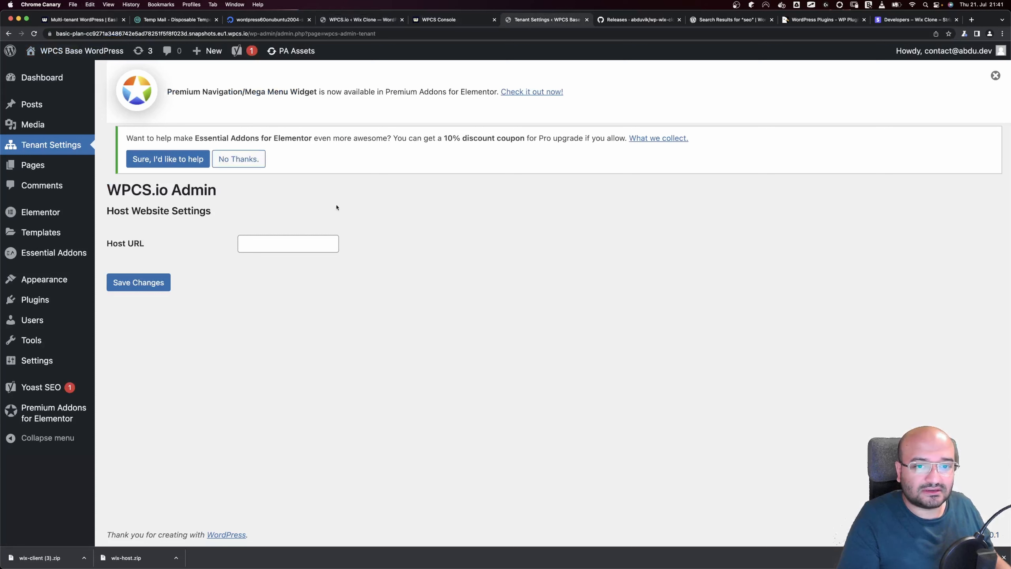
pyautogui.click(258, 246)
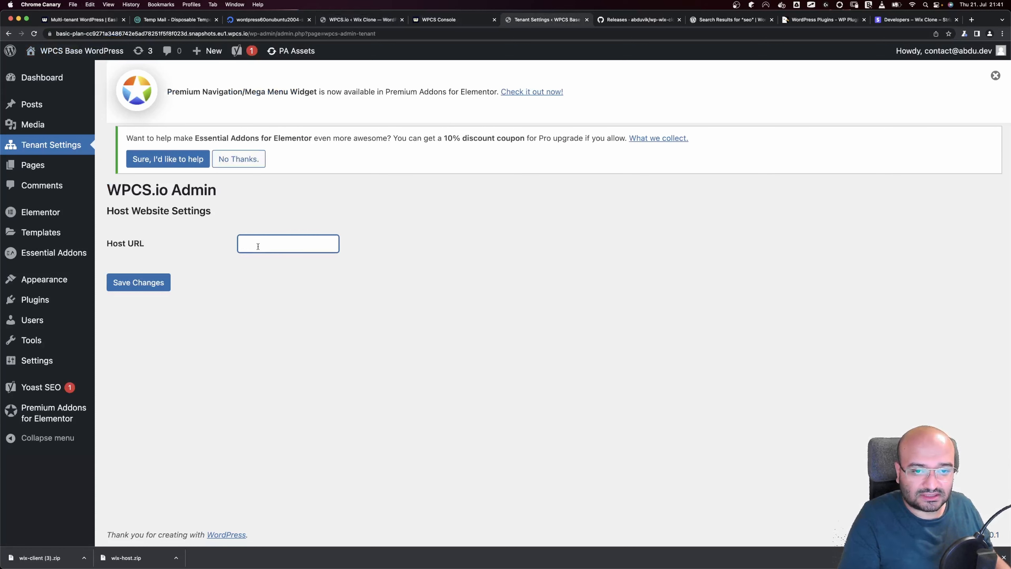
pyautogui.press('super+v')
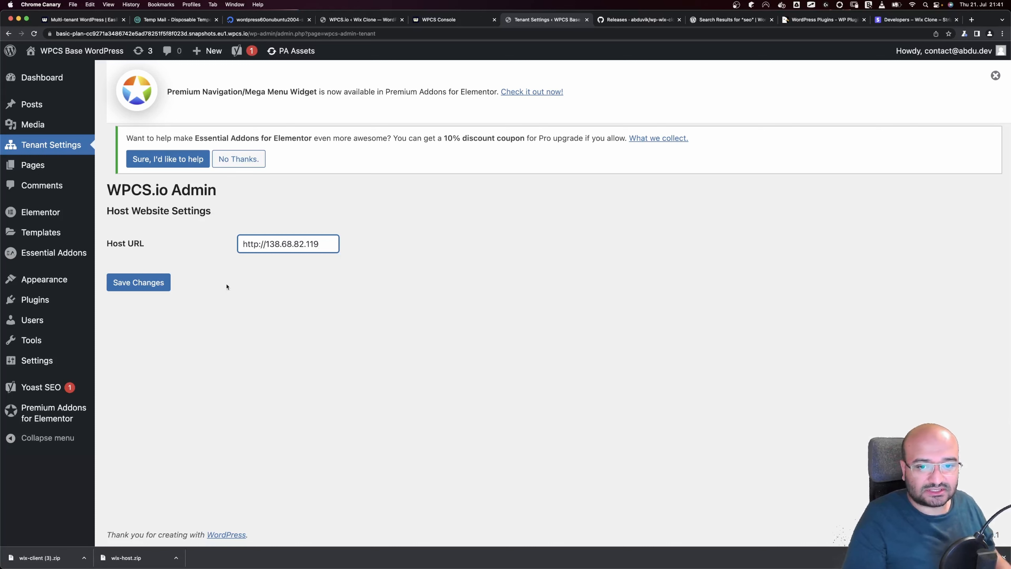
pyautogui.click(152, 285)
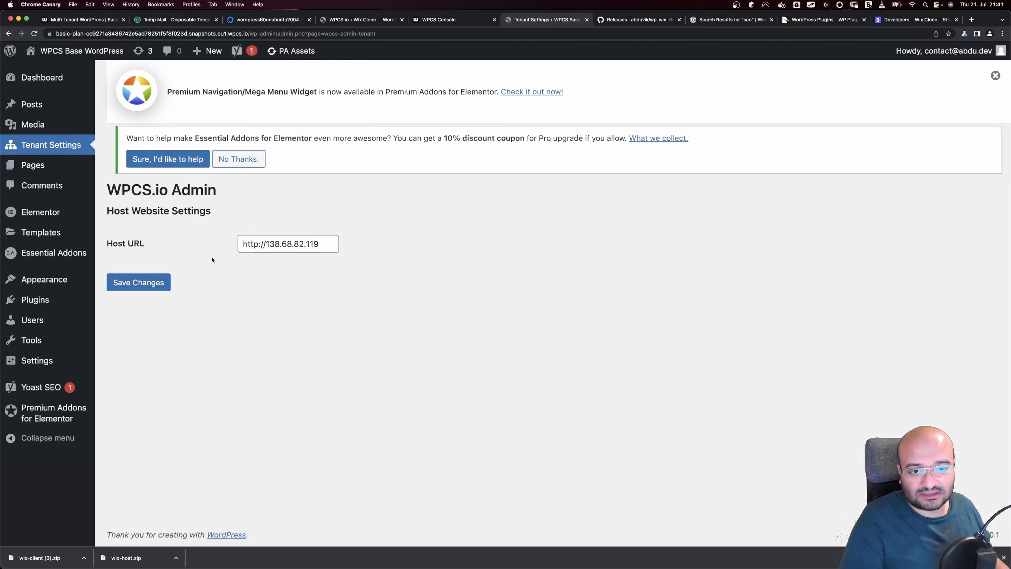
pyautogui.moveTo(61, 161)
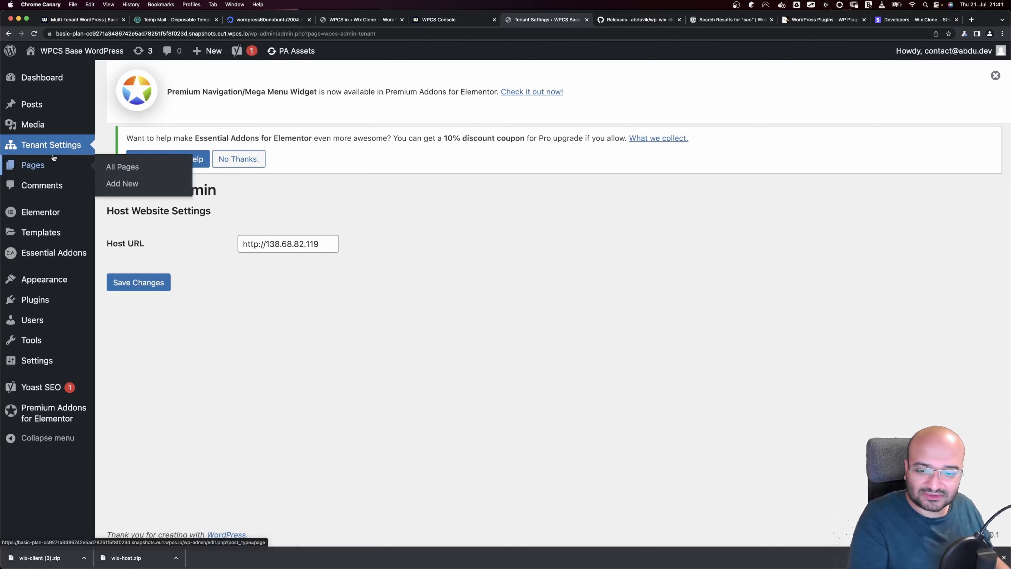
pyautogui.moveTo(82, 323)
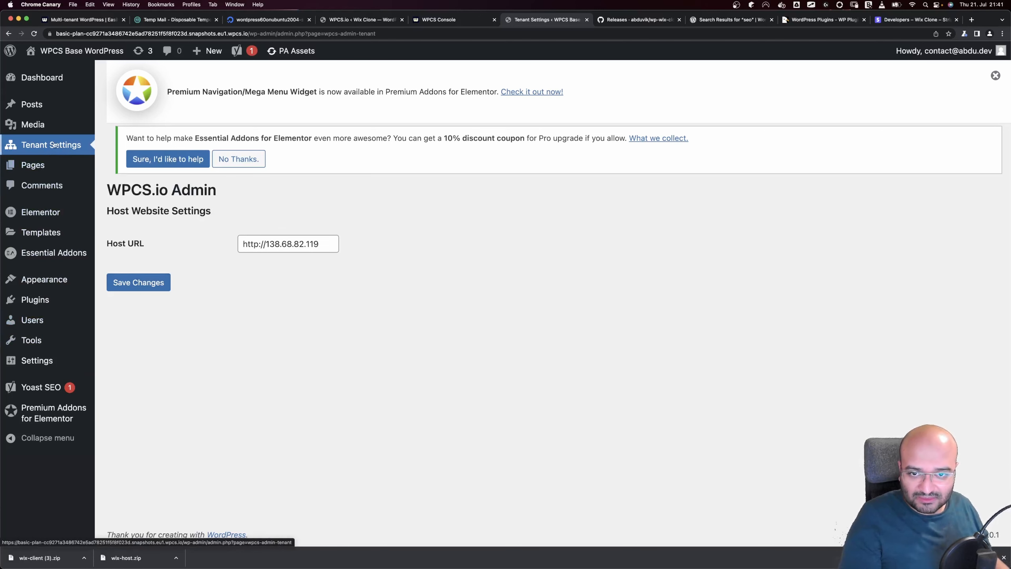
pyautogui.moveTo(54, 304)
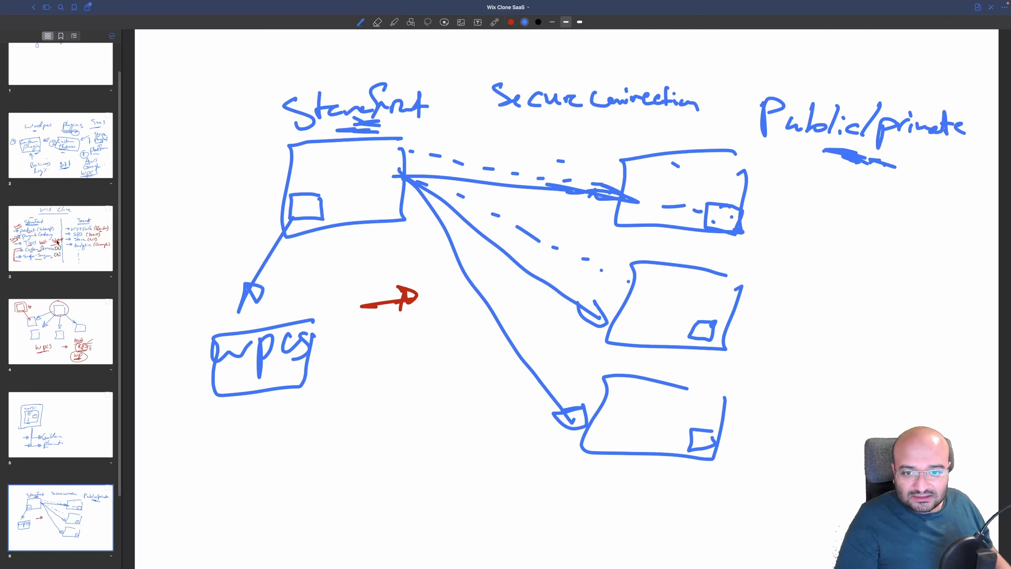
# After checking the Wix Clone notes page, draw a small box in Storefront's top-right corner
pyautogui.click(68, 255)
pyautogui.click(61, 518)
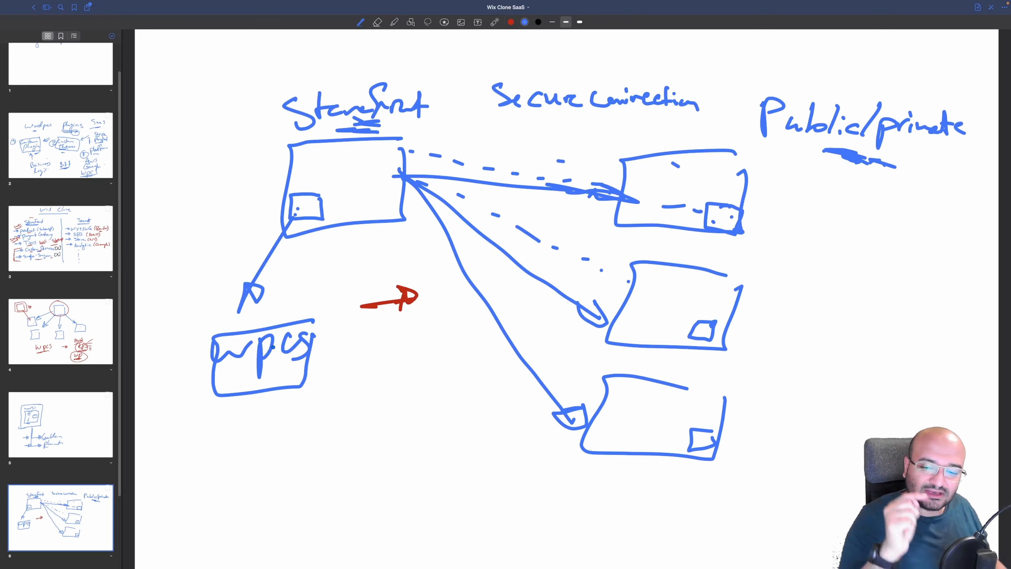
pyautogui.click(42, 257)
pyautogui.click(61, 518)
pyautogui.moveTo(373, 148); pyautogui.dragTo(388, 150)
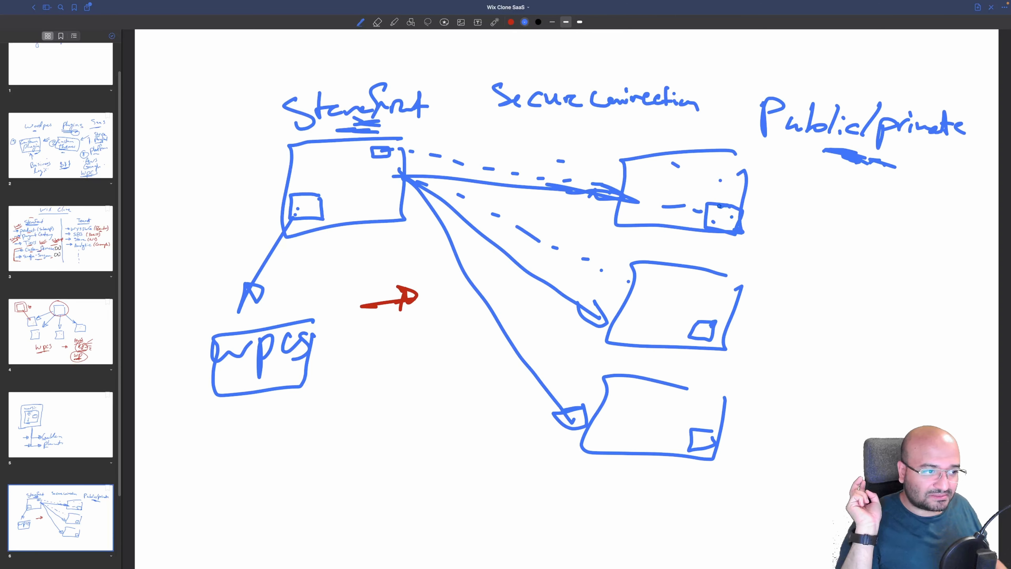
# Open the WPCS Console's documentation link in a new browser tab
pyautogui.press('super+Tab')
pyautogui.rightClick(68, 484)
pyautogui.click(108, 449)
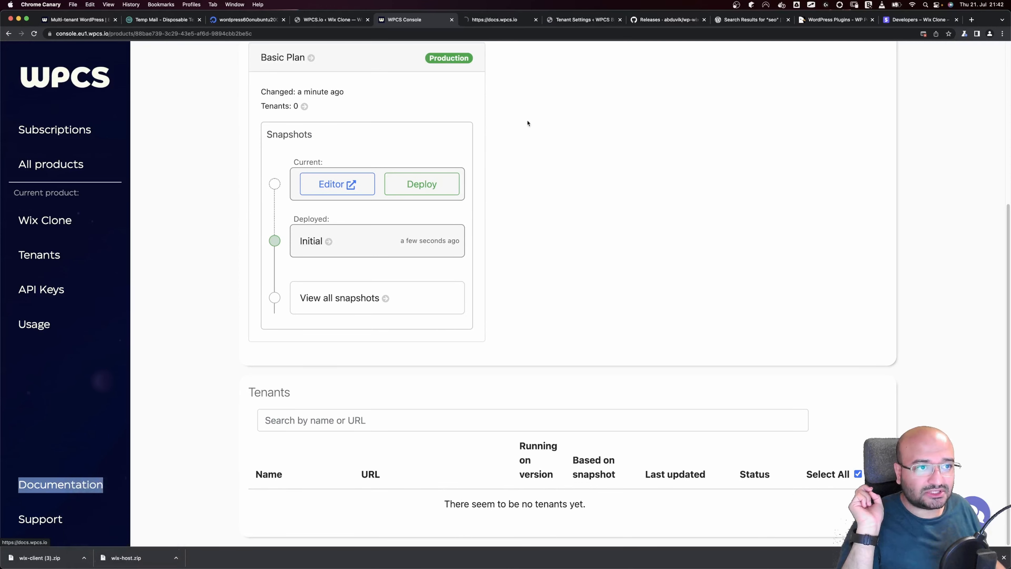
# Read the Tenants > Lifecycle hooks docs page on wpcs_tenant_created, then return to GoodNotes
pyautogui.click(499, 25)
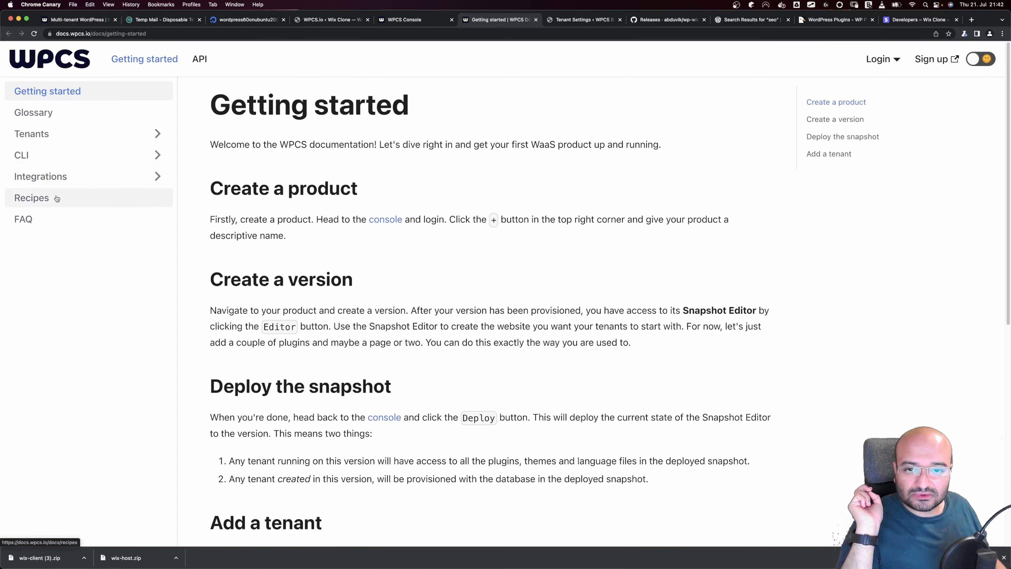
pyautogui.click(67, 176)
pyautogui.click(60, 155)
pyautogui.click(55, 134)
pyautogui.click(57, 262)
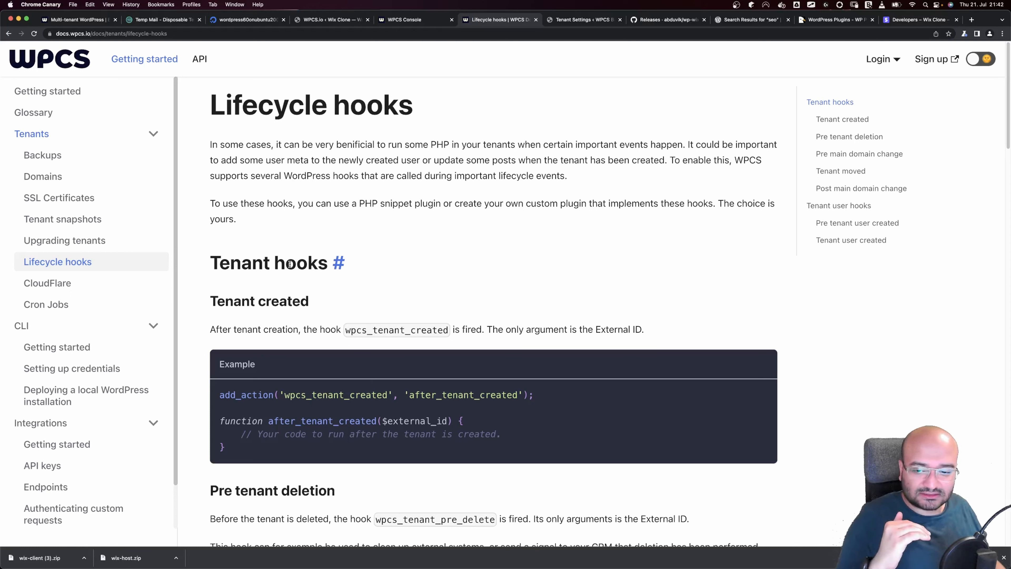
pyautogui.hotkey('ctrl', 'Right')
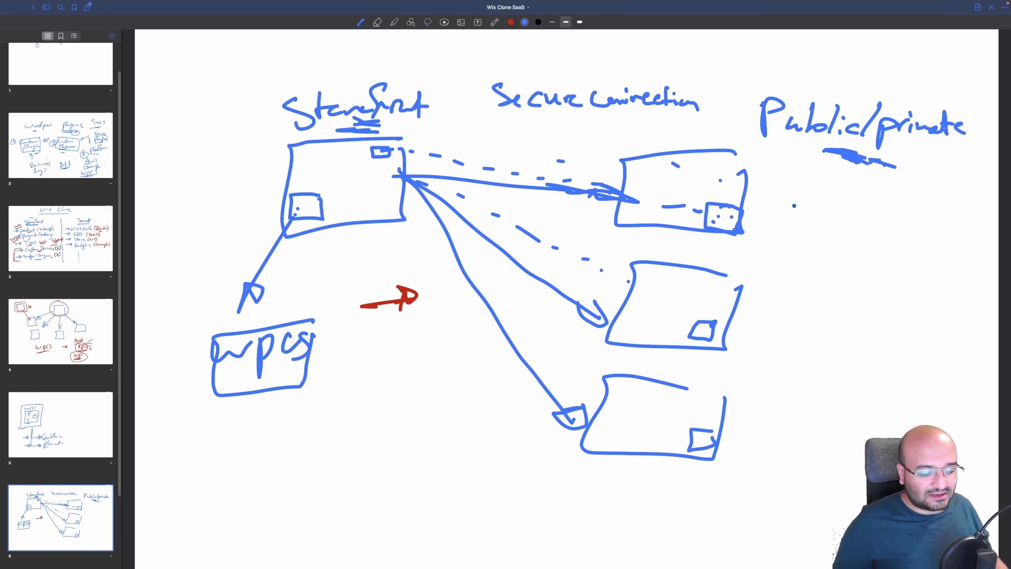
# In red, draw an arrow from the top client back to Storefront and underline Public/private twice
pyautogui.click(511, 22)
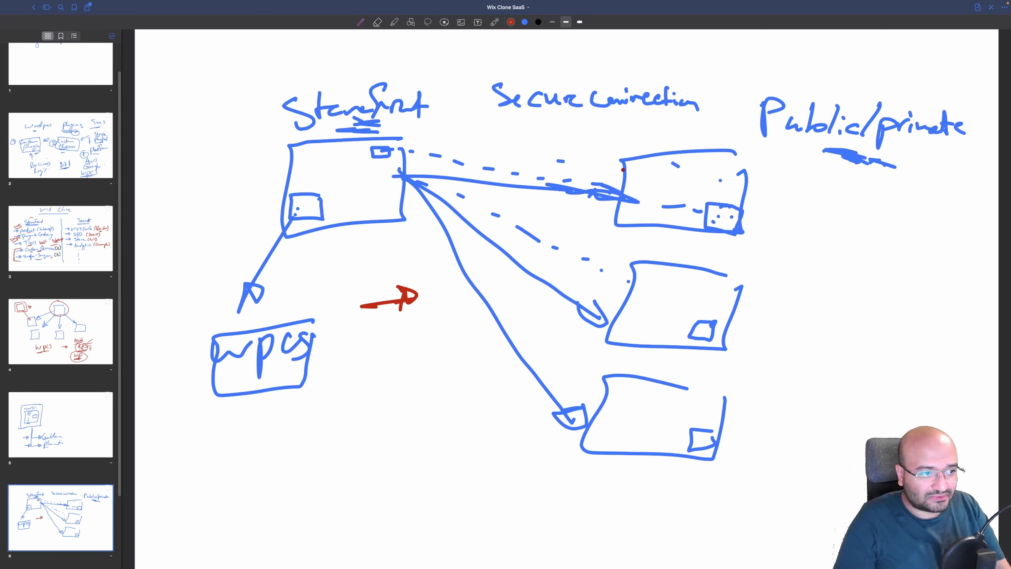
pyautogui.moveTo(608, 167)
pyautogui.mouseDown()
pyautogui.moveTo(433, 131)
pyautogui.moveTo(456, 140)
pyautogui.mouseUp()
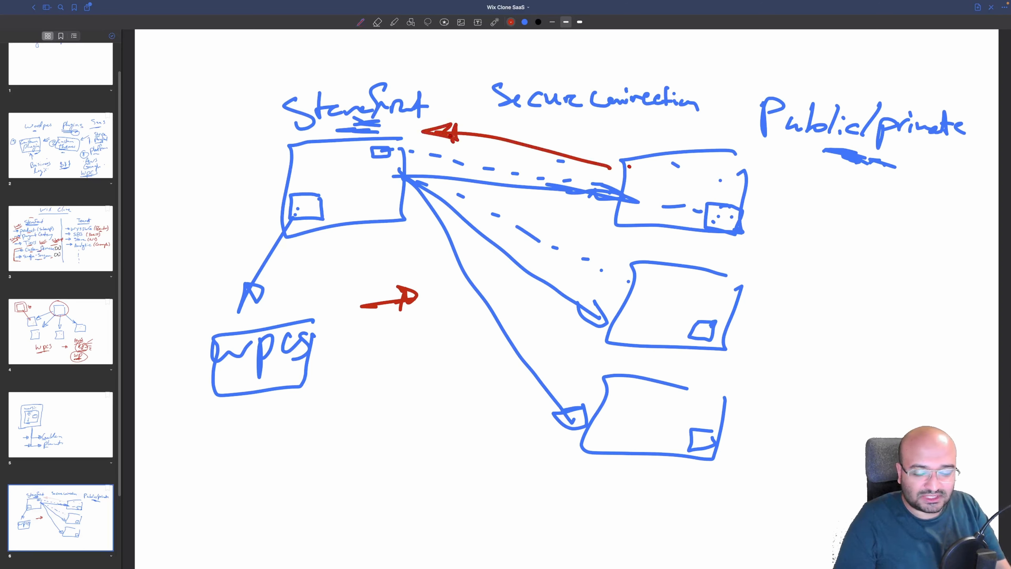
pyautogui.moveTo(809, 151); pyautogui.dragTo(878, 167)
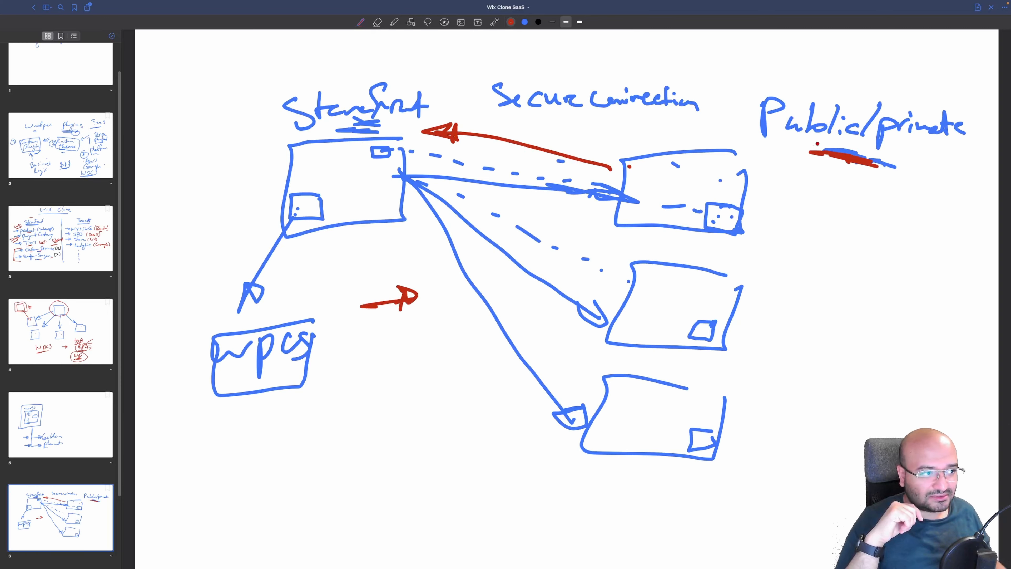
pyautogui.moveTo(818, 144)
pyautogui.mouseDown()
pyautogui.moveTo(856, 154)
pyautogui.moveTo(840, 156)
pyautogui.mouseUp()
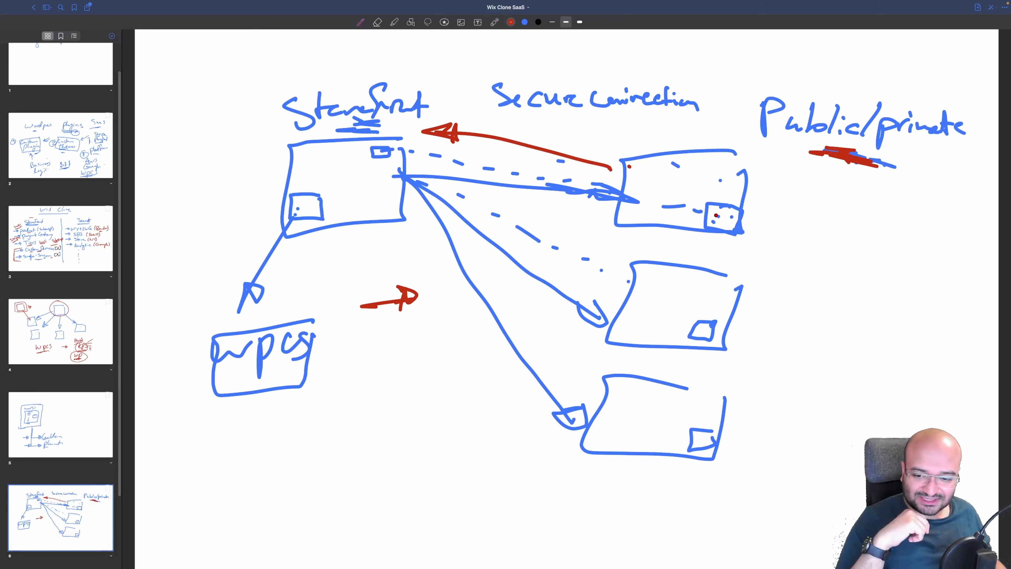
pyautogui.press('super+Tab')
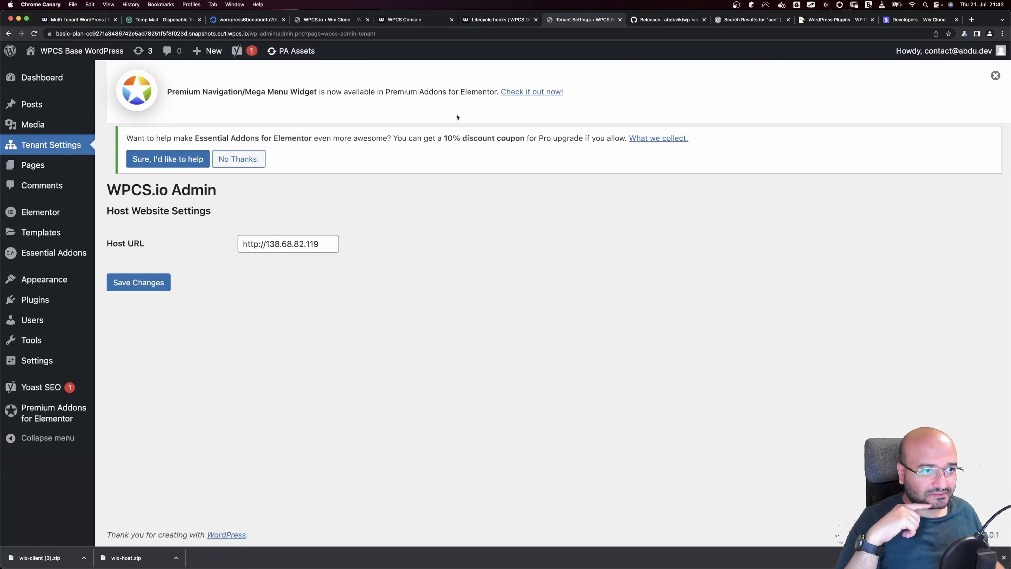
# Close the Lifecycle hooks and Tenant Settings tabs and return to the Wix Clone Basic Plan card
pyautogui.click(505, 21)
pyautogui.click(536, 19)
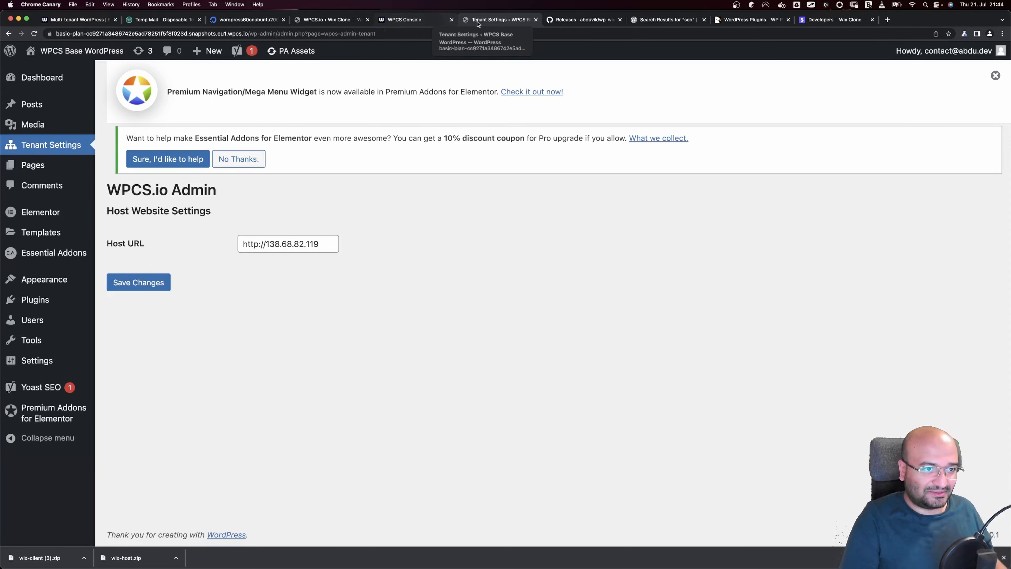
pyautogui.click(536, 20)
pyautogui.press('super+shift+t')
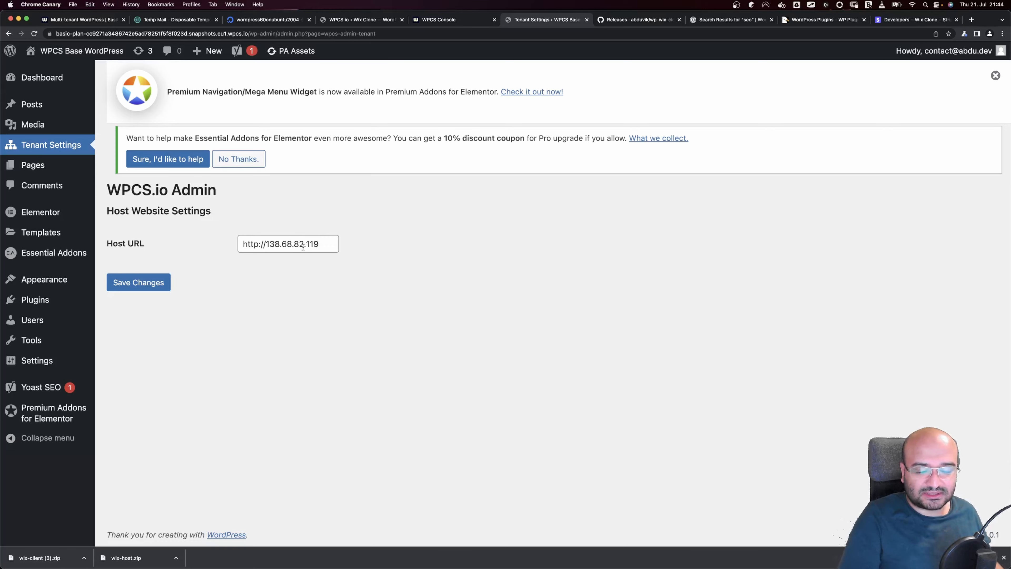
pyautogui.click(587, 19)
pyautogui.click(466, 23)
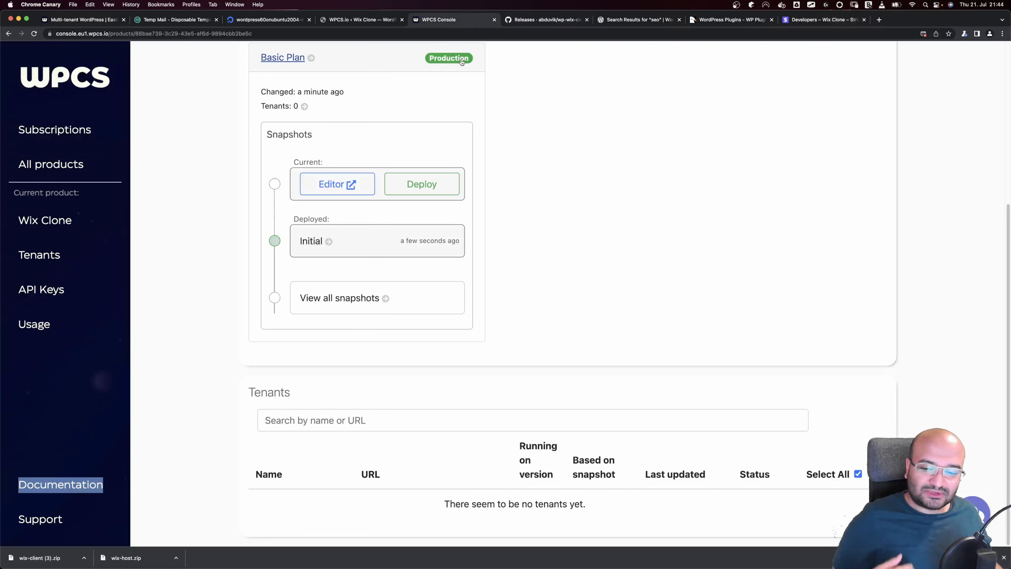
pyautogui.scroll(6, 461, 63)
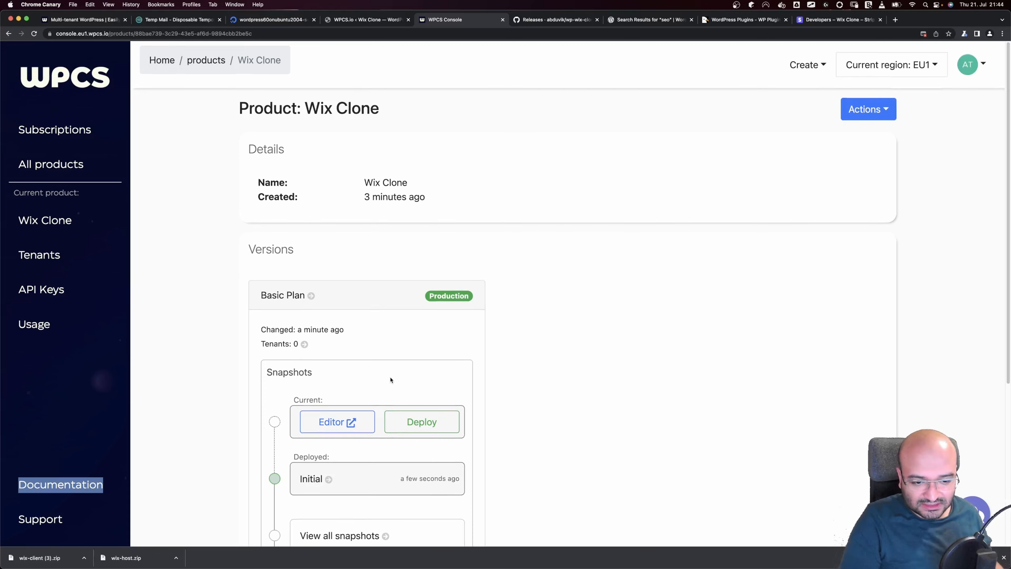
pyautogui.scroll(-3, 386, 399)
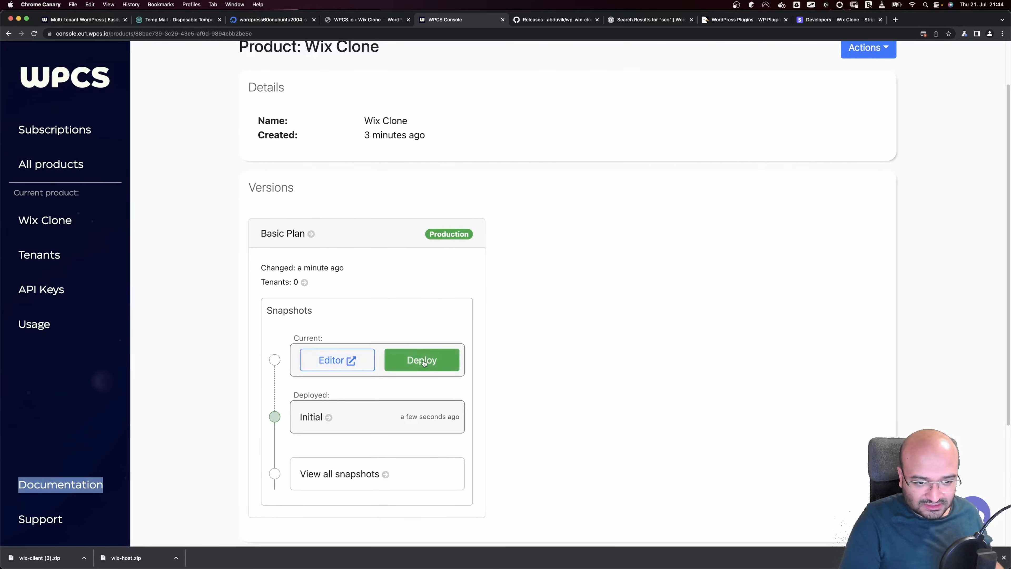
# Deploy the Basic Plan's current snapshot under the name 'Basic initial'
pyautogui.click(423, 363)
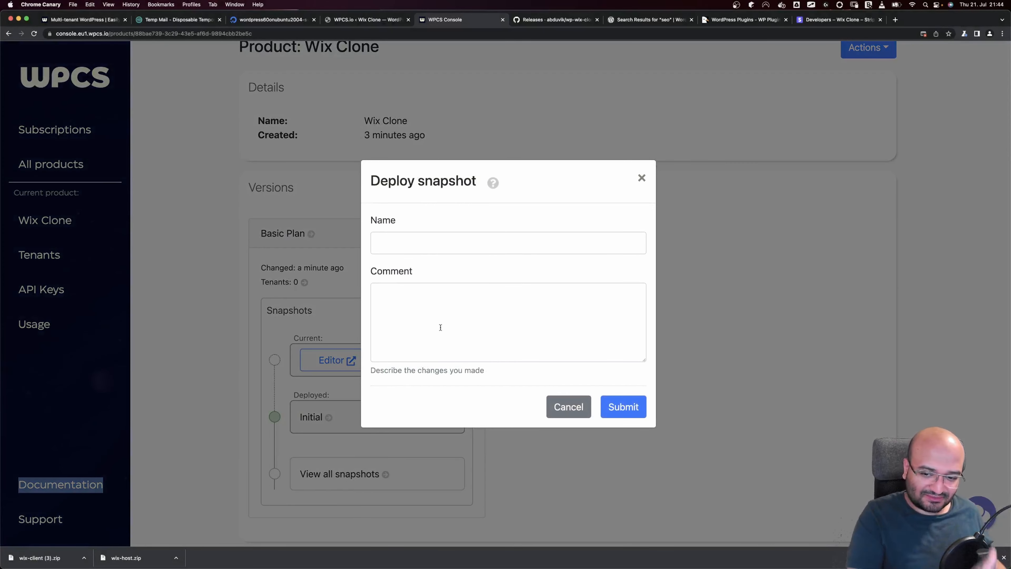
pyautogui.click(439, 242)
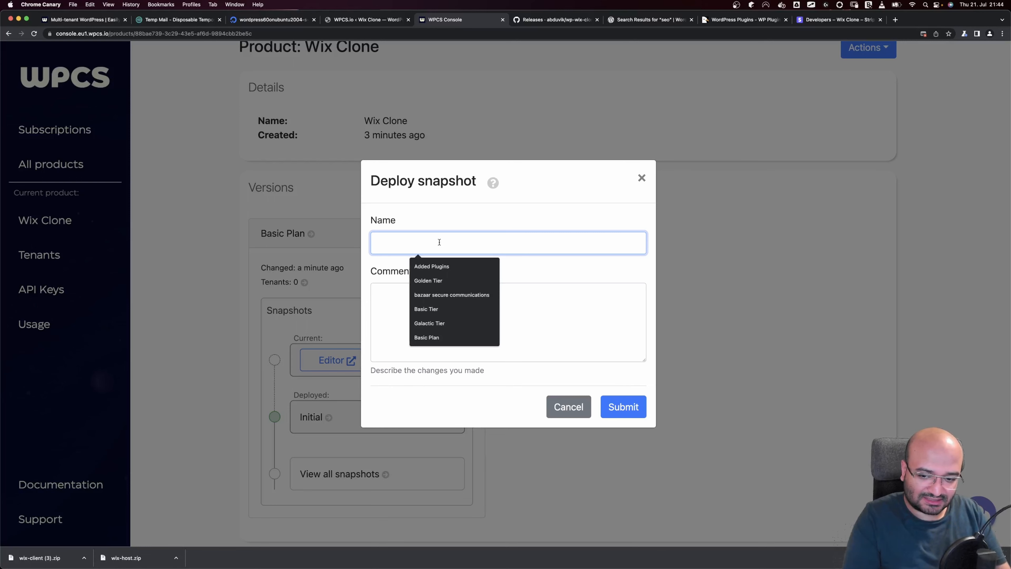
pyautogui.write('Basic initial')
pyautogui.press('Tab')
pyautogui.write('Basic initial')
pyautogui.click(624, 406)
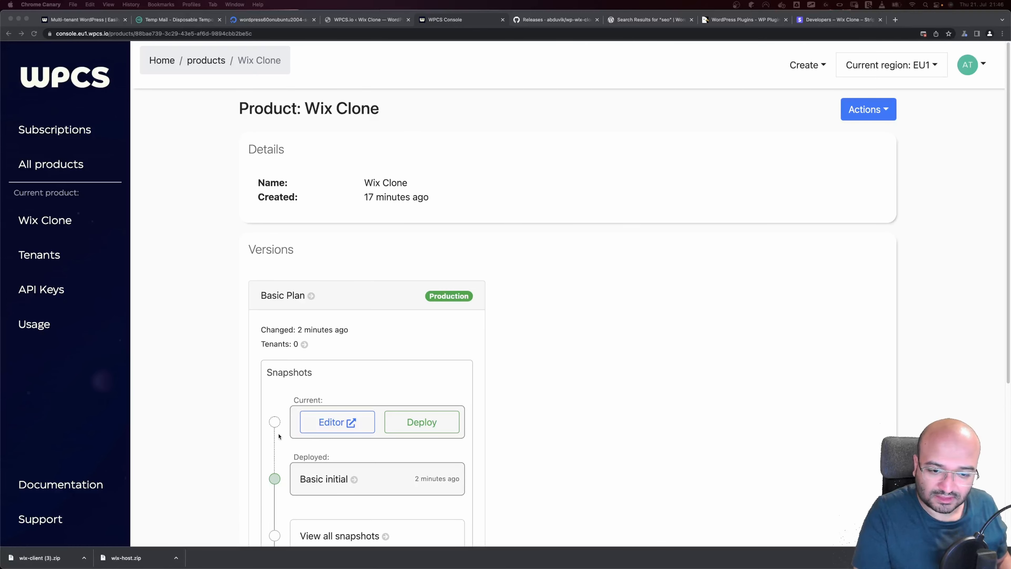
pyautogui.click(279, 437)
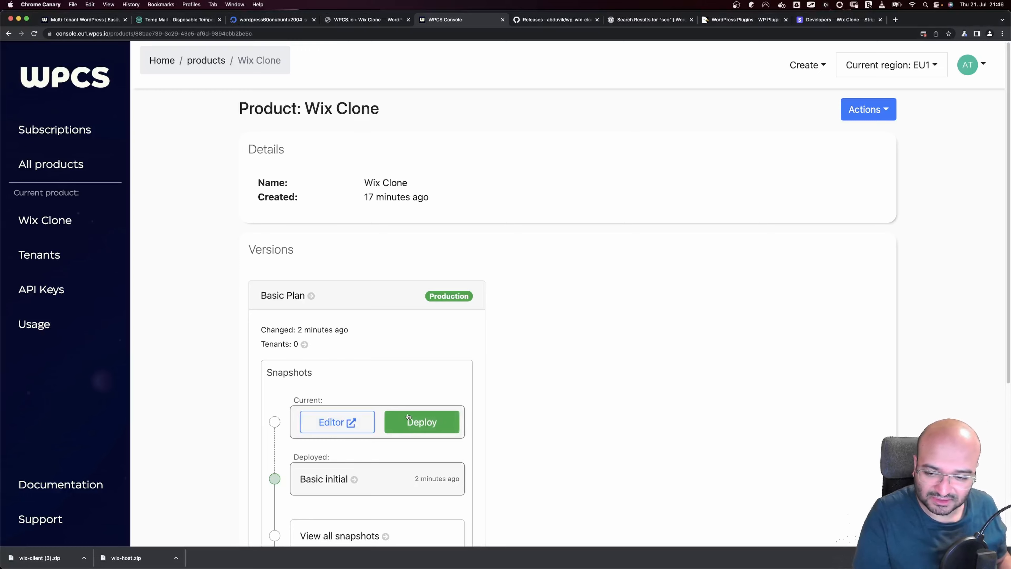
pyautogui.click(869, 118)
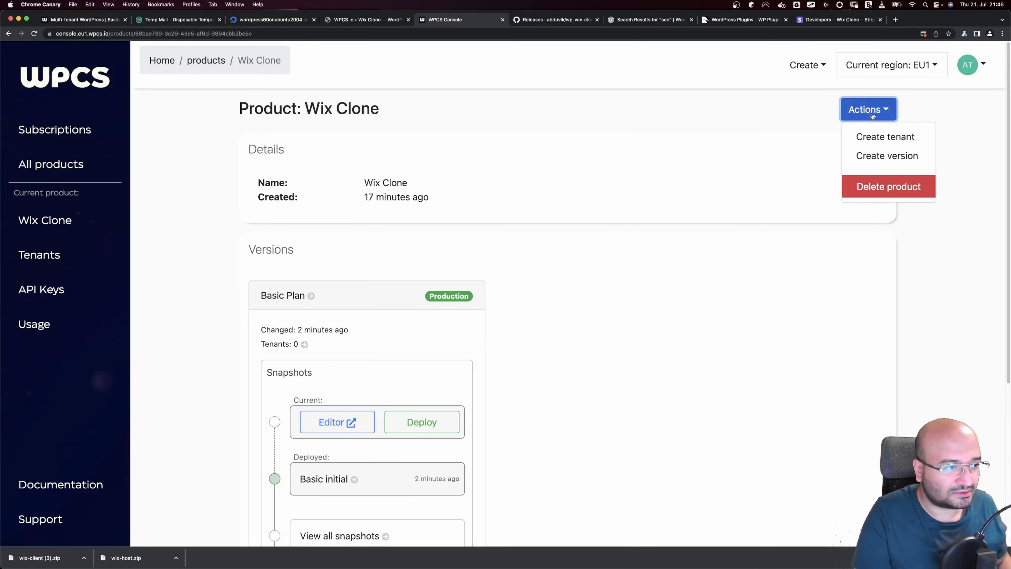
# Create a 'Golden Plan' version on PHP 7.4 from Basic Plan production and the Basic initial snapshot
pyautogui.click(887, 155)
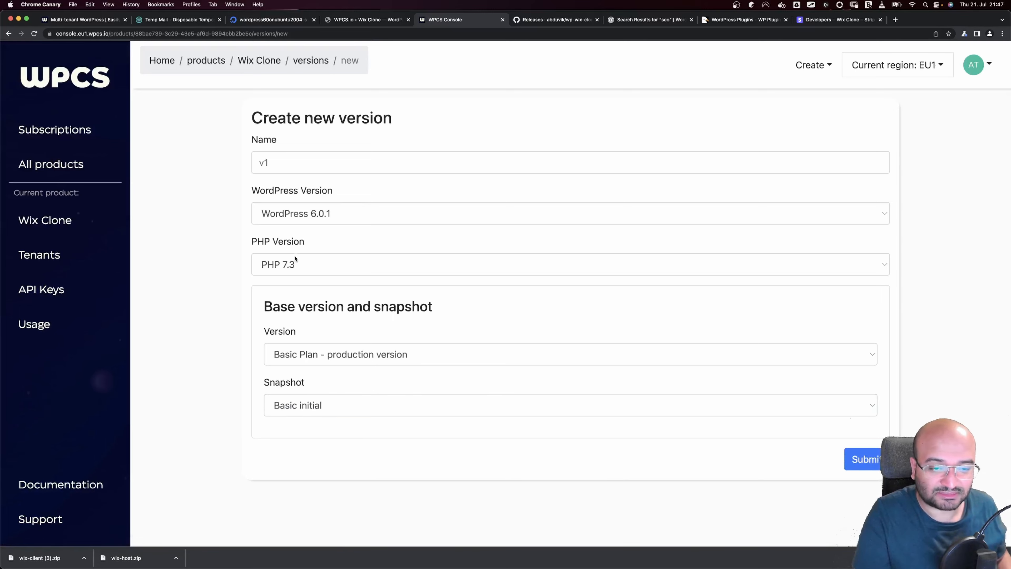
pyautogui.click(297, 262)
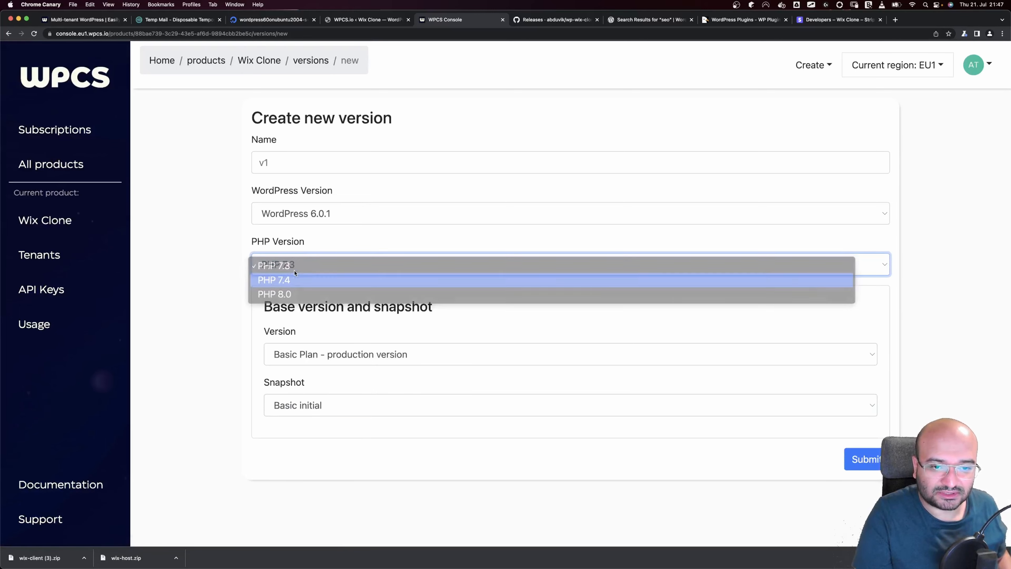
pyautogui.click(294, 280)
pyautogui.click(287, 162)
pyautogui.write('Golden Plan')
pyautogui.click(300, 355)
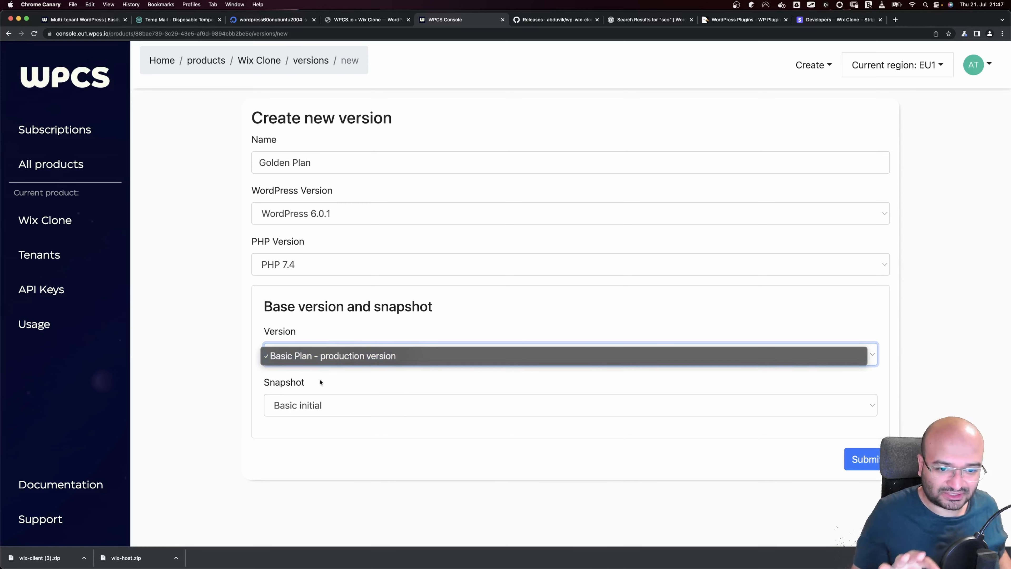
pyautogui.click(337, 376)
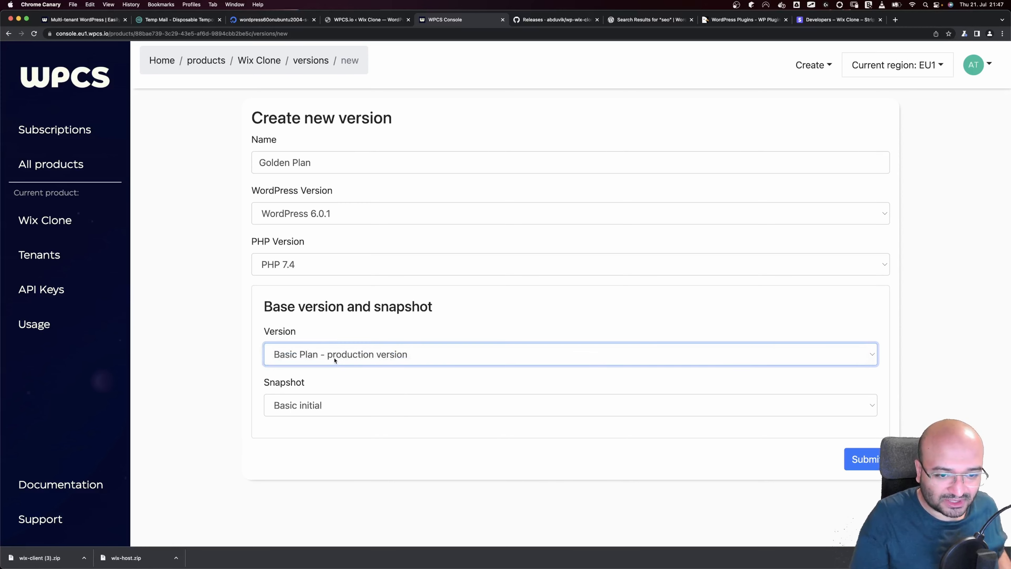
pyautogui.click(335, 360)
pyautogui.click(332, 375)
pyautogui.click(320, 406)
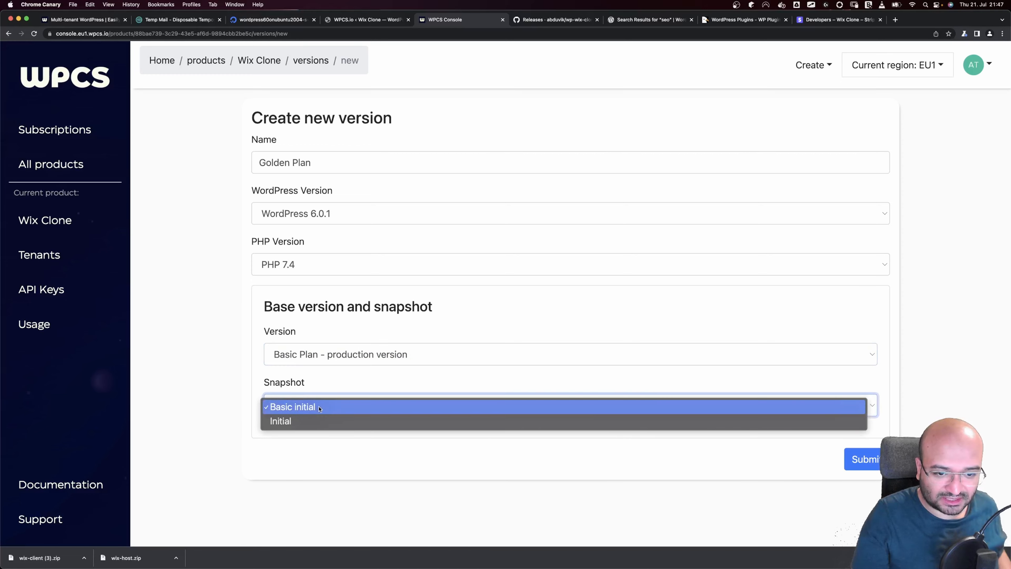
pyautogui.click(320, 407)
pyautogui.click(864, 459)
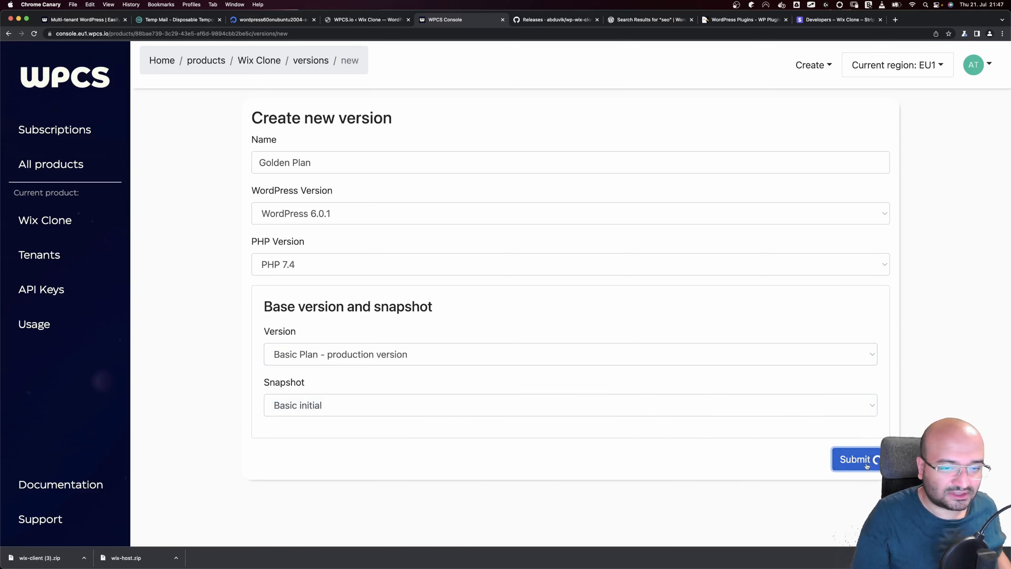
# Start another new product version named 'Platinium'
pyautogui.click(865, 115)
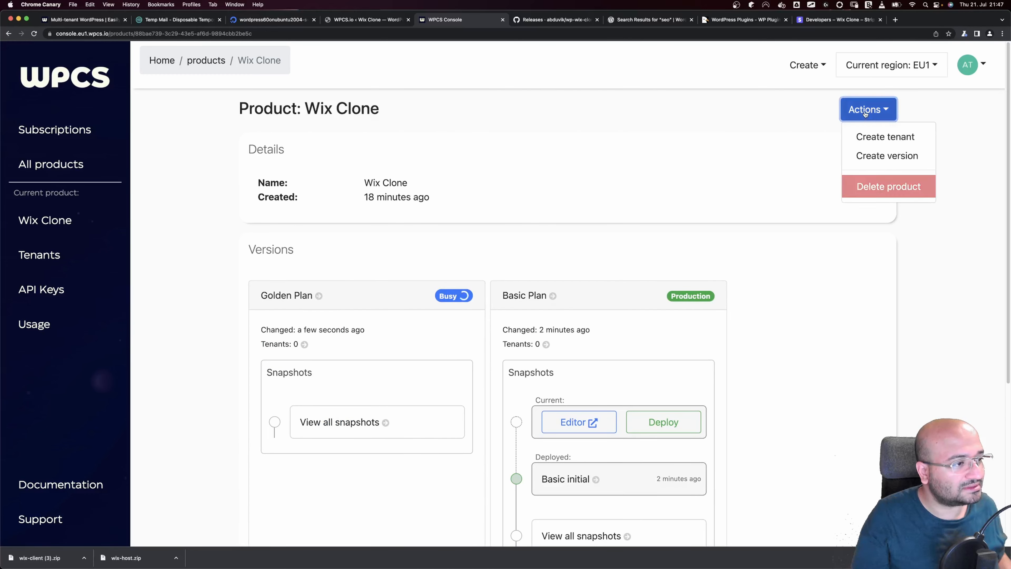
pyautogui.click(880, 156)
pyautogui.click(481, 163)
pyautogui.write('Platinium')
pyautogui.click(481, 265)
# Set Platinium to PHP 7.4 with the Basic initial base snapshot and submit it
pyautogui.click(481, 281)
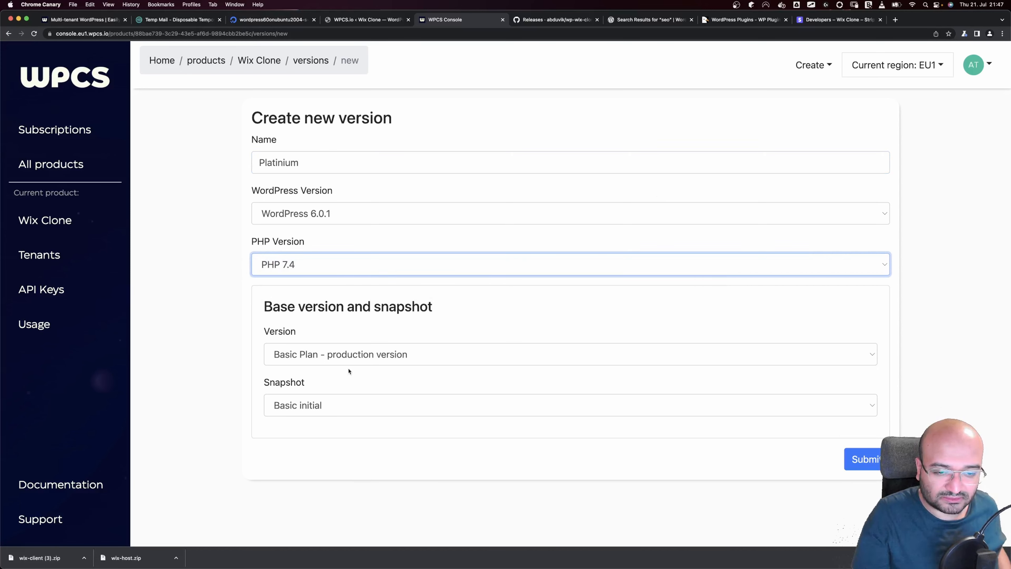
pyautogui.click(328, 406)
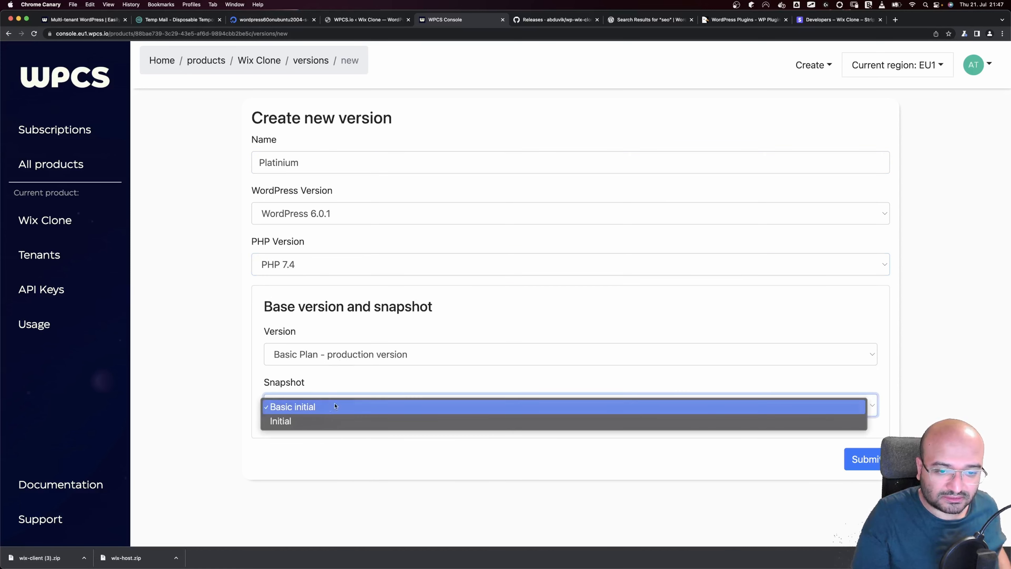
pyautogui.click(329, 407)
pyautogui.click(858, 465)
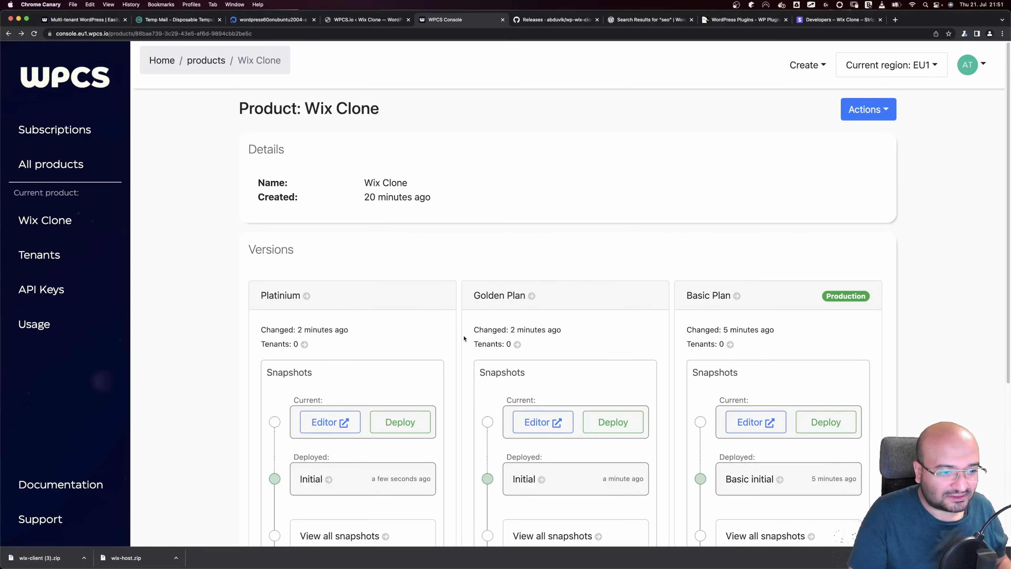
# Open the Golden Plan snapshot's editor site
pyautogui.scroll(-5, 435, 334)
pyautogui.scroll(5, 416, 331)
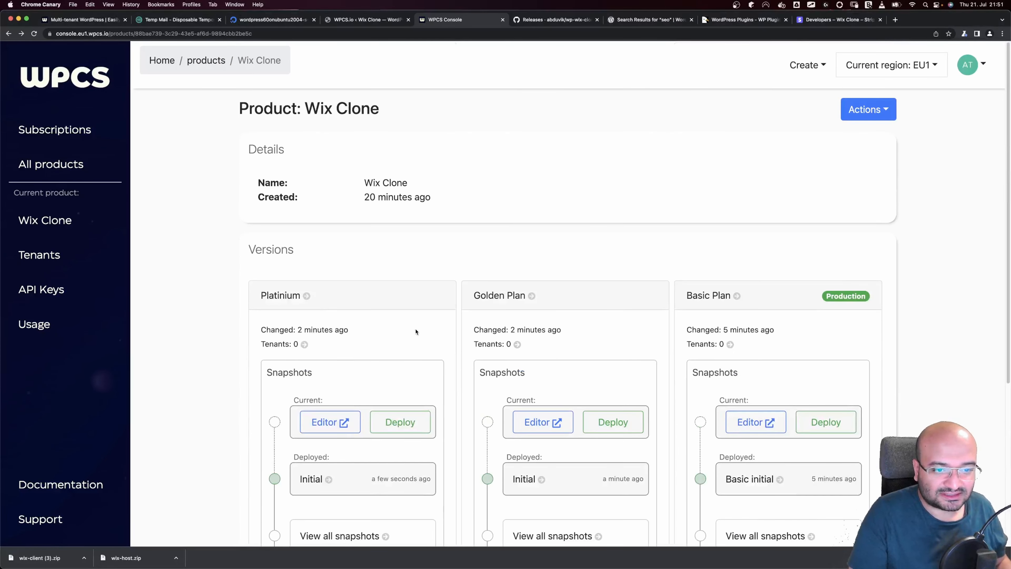
pyautogui.click(555, 422)
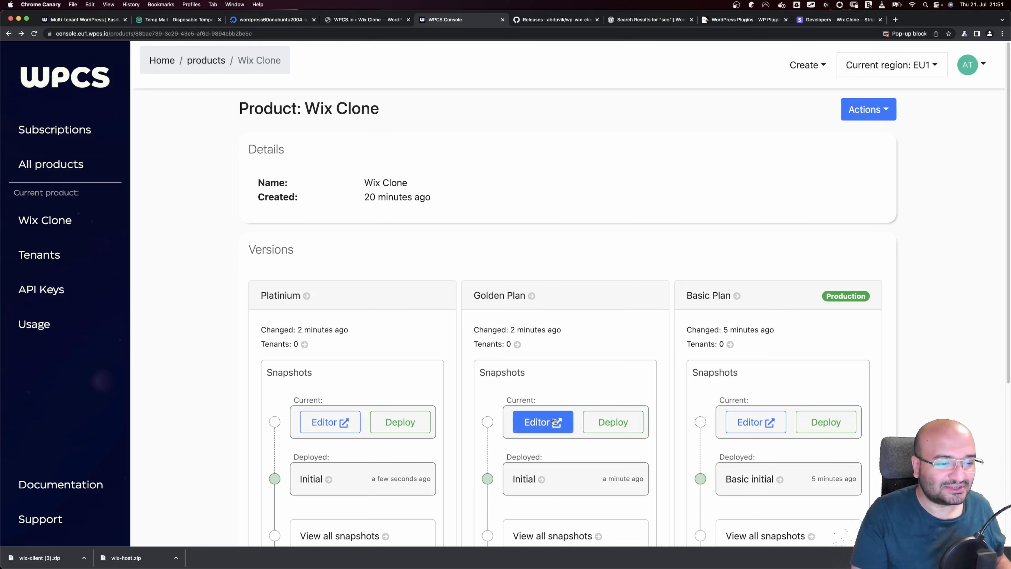
# On the Golden Plan site, search for 'woocommerce', install and activate it, and skip the setup wizard
pyautogui.click(555, 432)
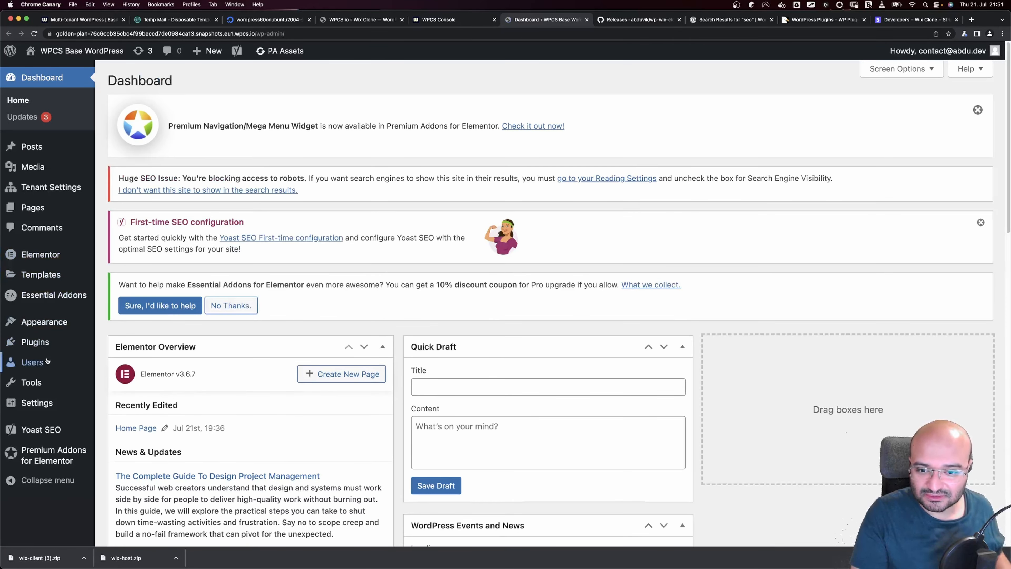
pyautogui.moveTo(46, 345)
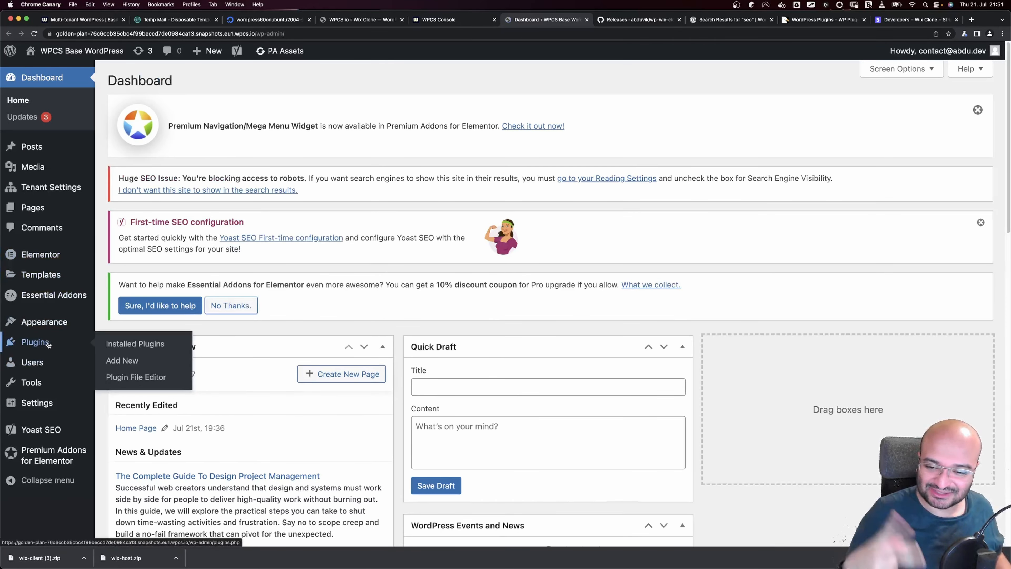
pyautogui.click(122, 360)
pyautogui.click(904, 239)
pyautogui.write('woocommerce')
pyautogui.click(350, 306)
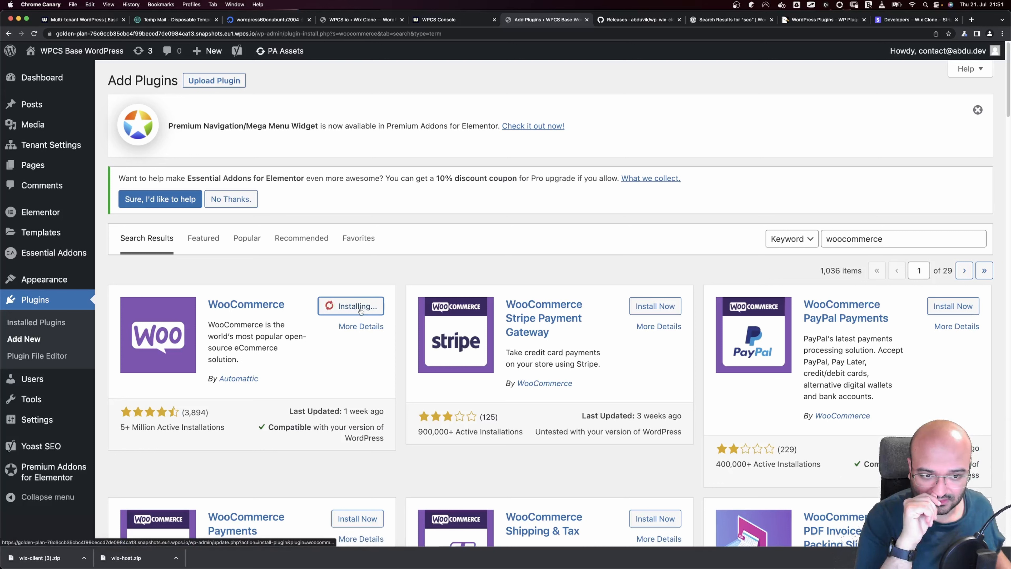
pyautogui.click(364, 306)
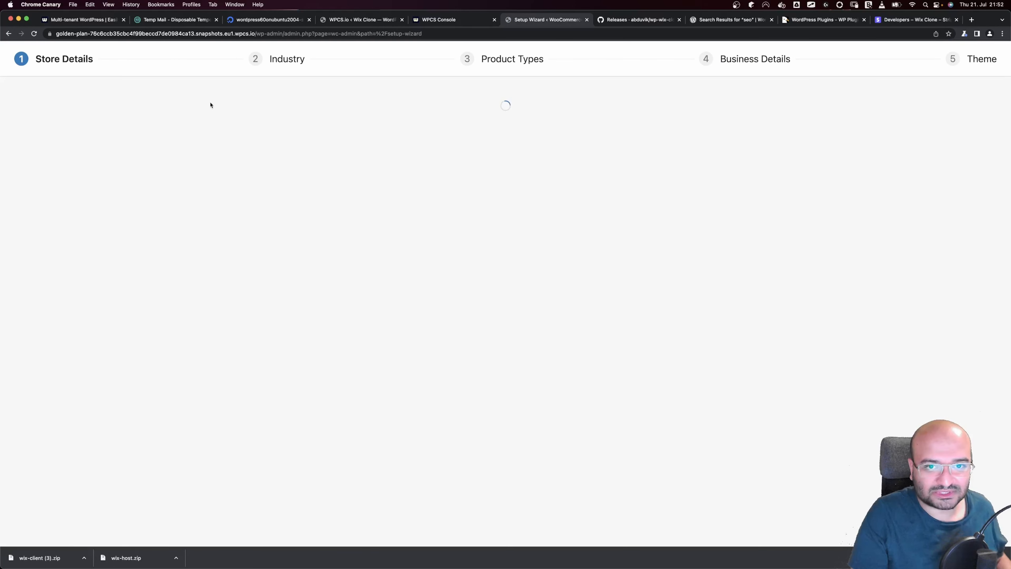
pyautogui.click(8, 33)
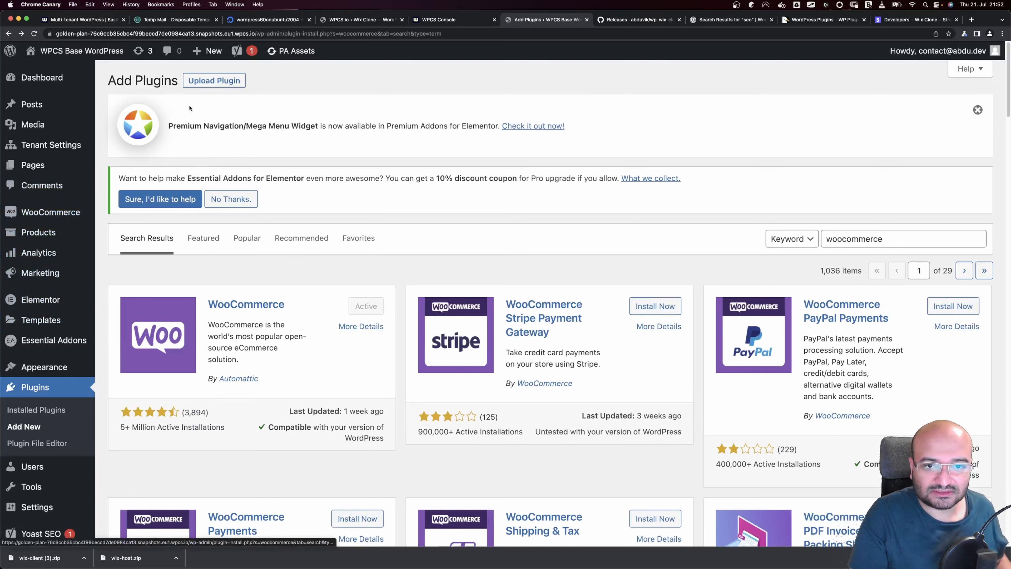
# Close the extra plugin and dashboard pages and return to the Wix Clone product overview
pyautogui.click(587, 20)
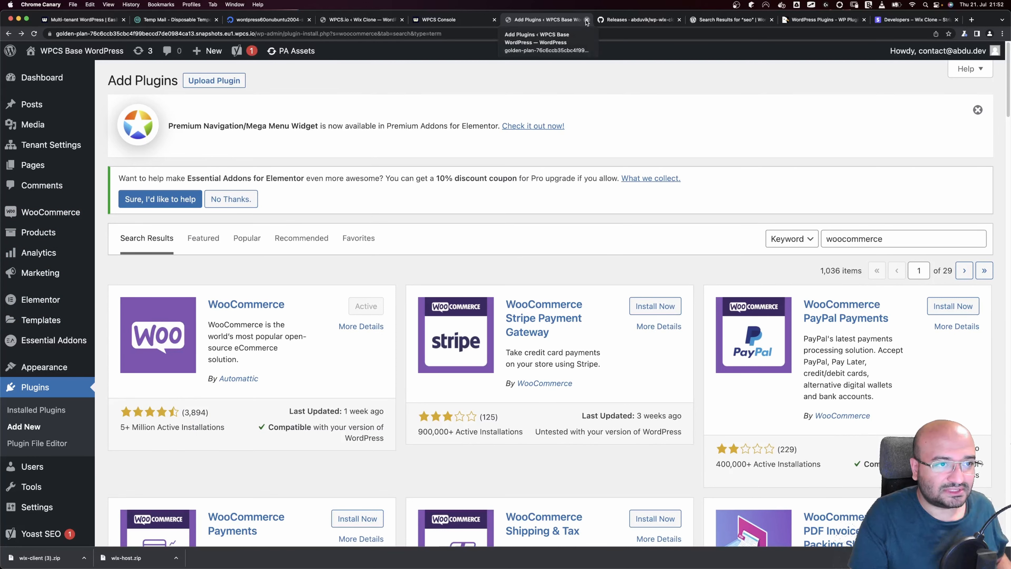
pyautogui.click(325, 423)
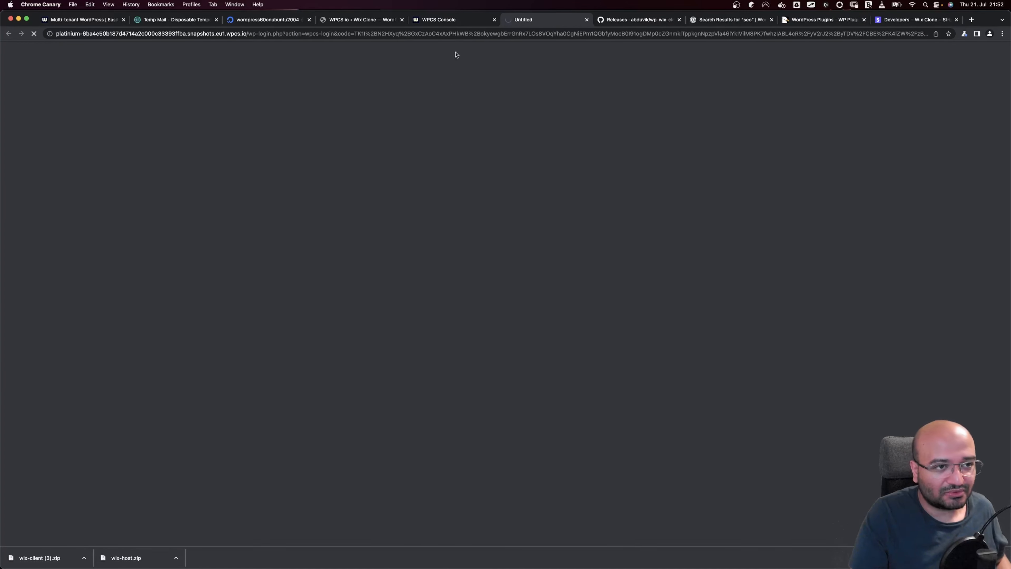
pyautogui.click(463, 22)
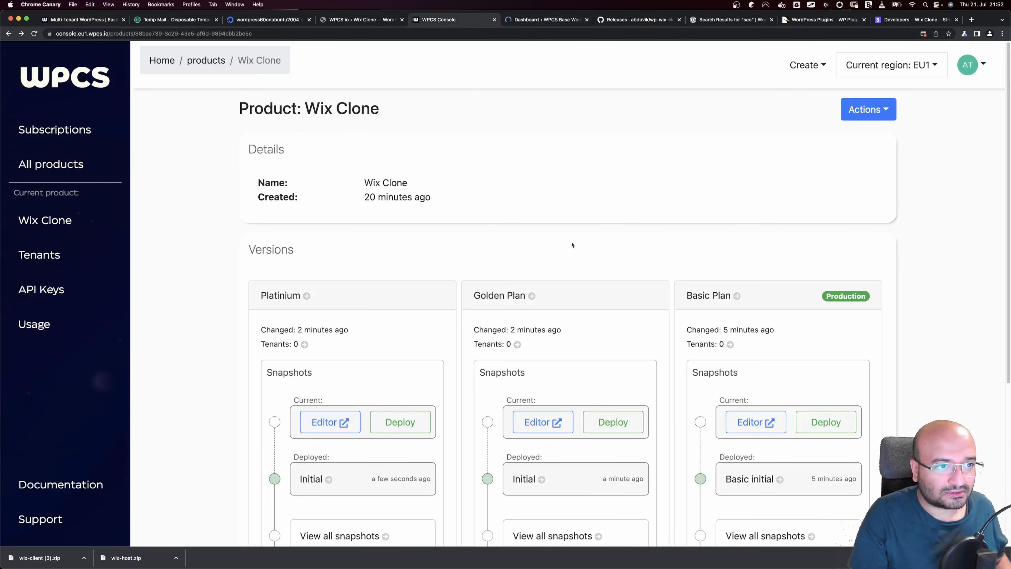
pyautogui.click(620, 424)
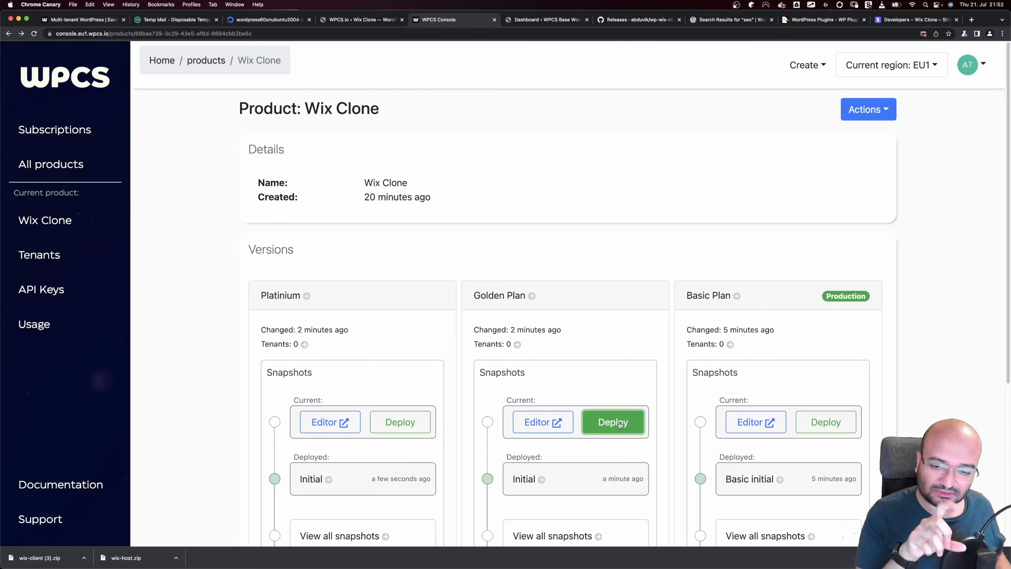
pyautogui.moveTo(534, 332)
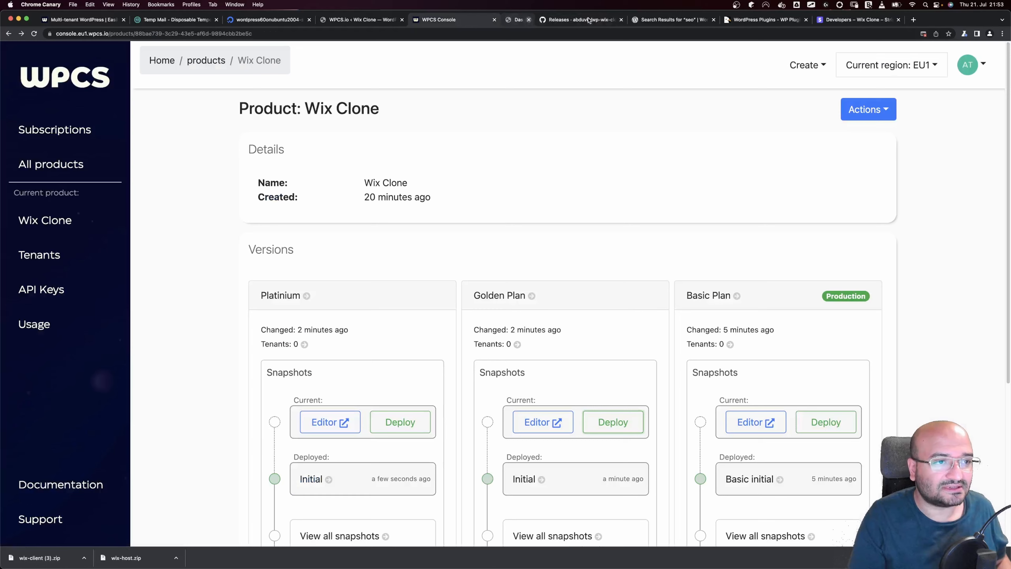
pyautogui.click(587, 19)
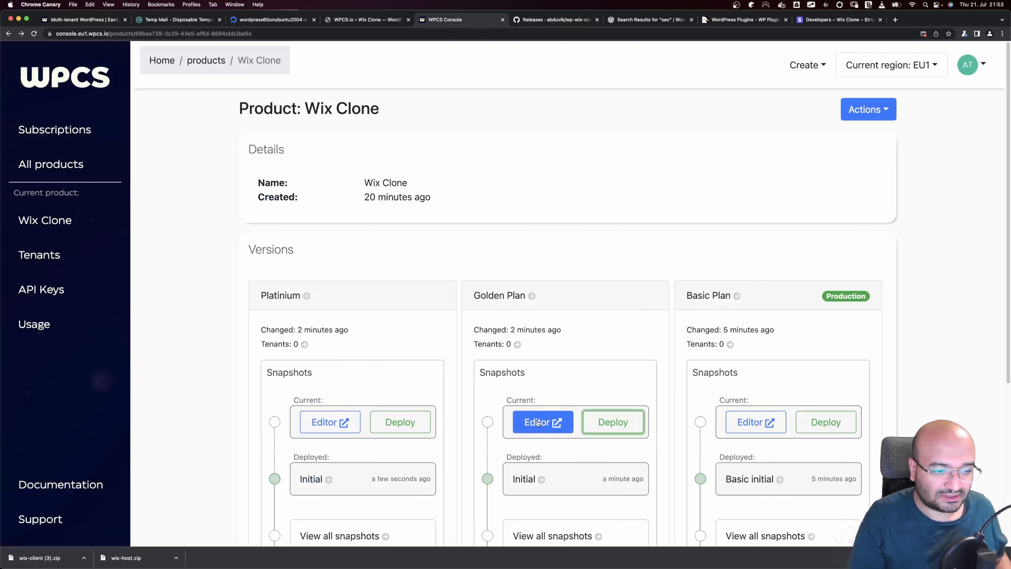
# Deploy the Golden Plan snapshot under the name 'Golden Plan Setup'
pyautogui.click(613, 427)
pyautogui.click(402, 245)
pyautogui.write('Golden Plan Setup')
pyautogui.click(623, 407)
# Open Platinium's WordPress admin and search the plugin directory for 'woocommerce'
pyautogui.click(330, 422)
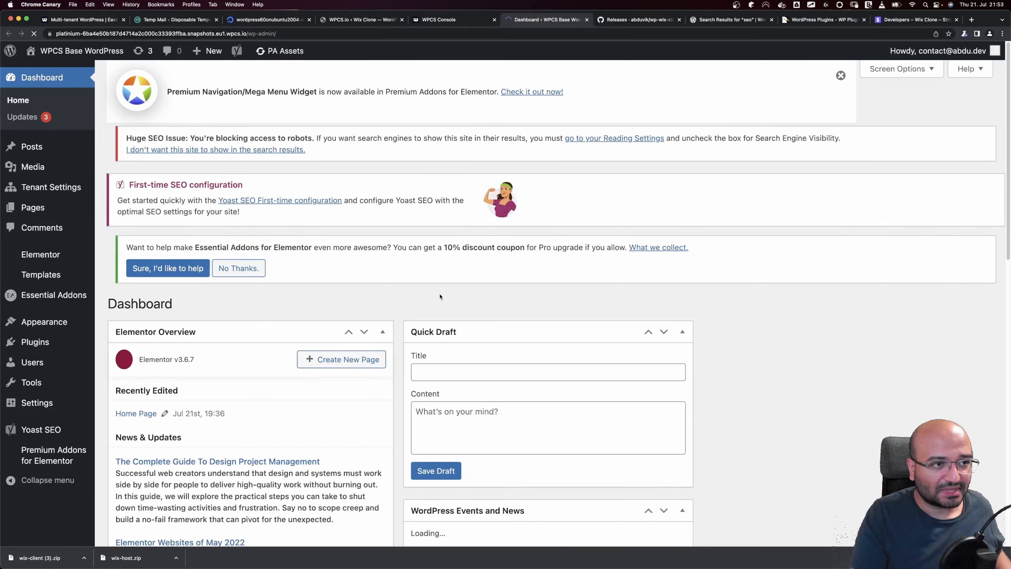
pyautogui.moveTo(57, 278)
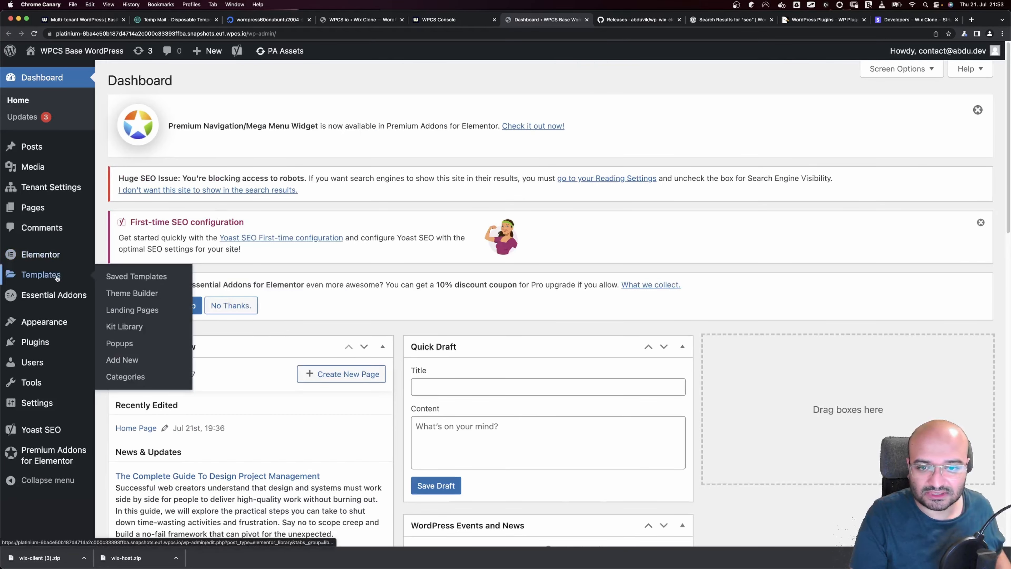
pyautogui.moveTo(48, 345)
pyautogui.click(113, 359)
pyautogui.click(888, 238)
pyautogui.write('woocommerc')
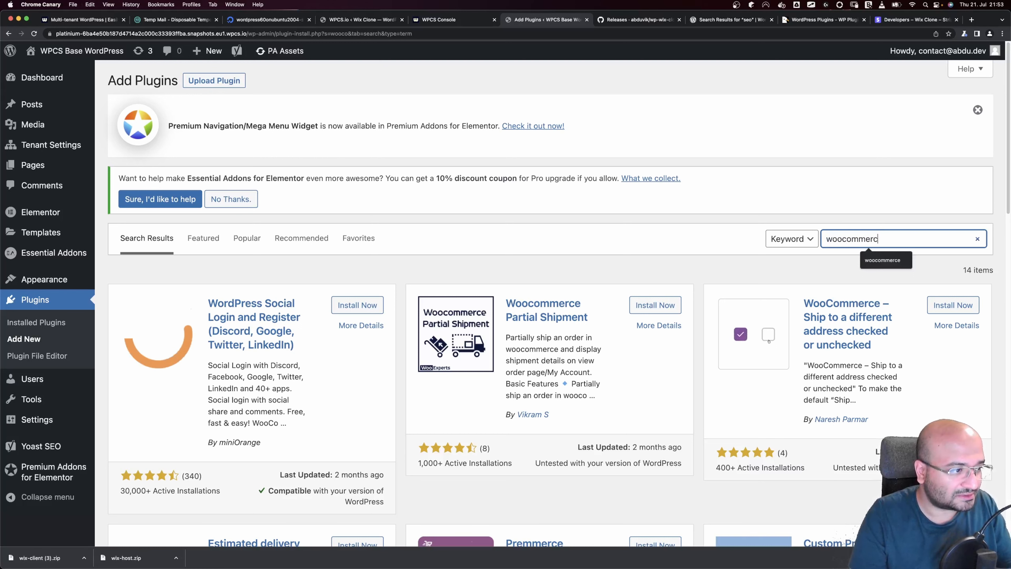
pyautogui.write('e')
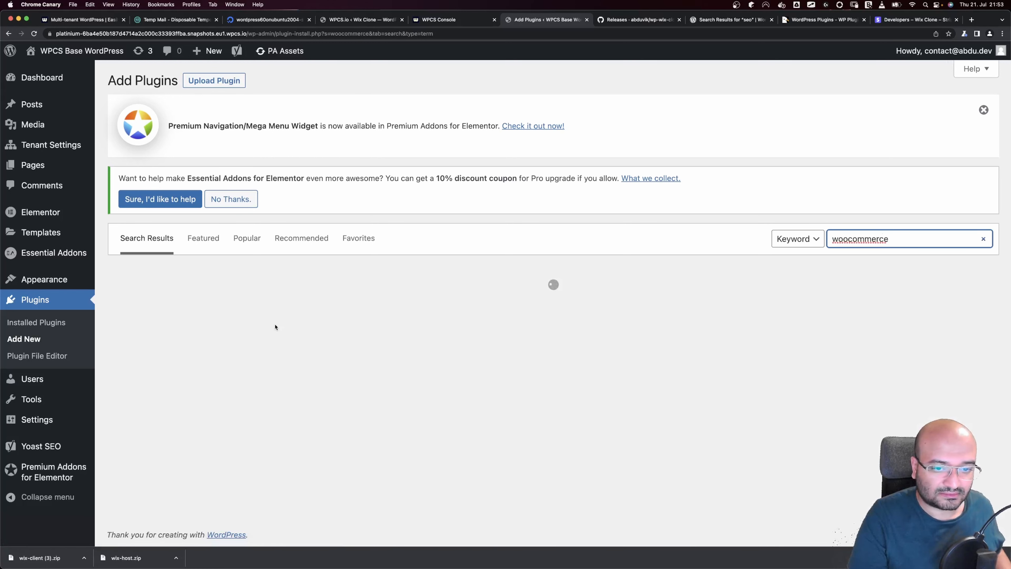
# Install and activate WooCommerce, leaving its store setup wizard
pyautogui.click(350, 307)
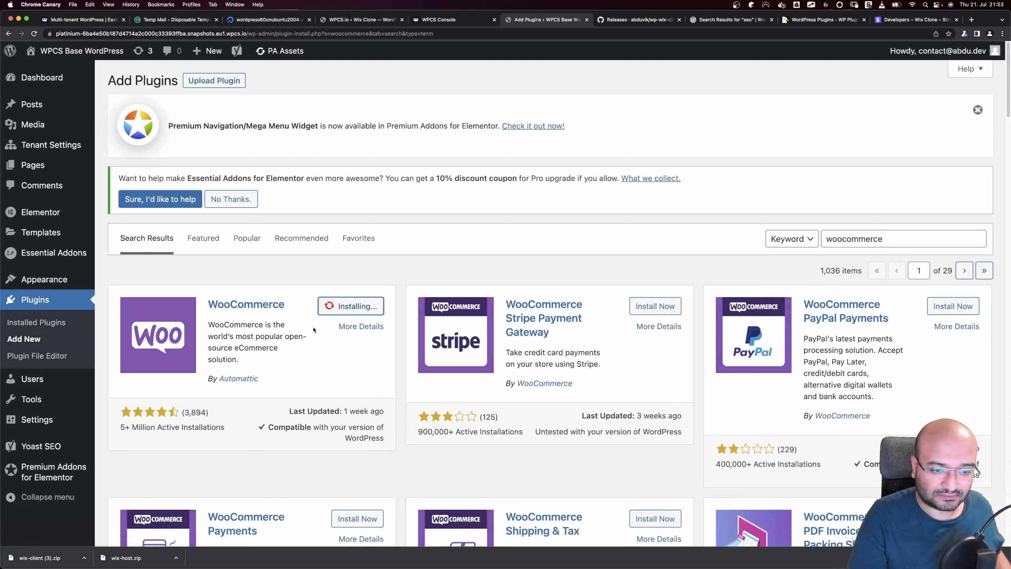
pyautogui.click(365, 314)
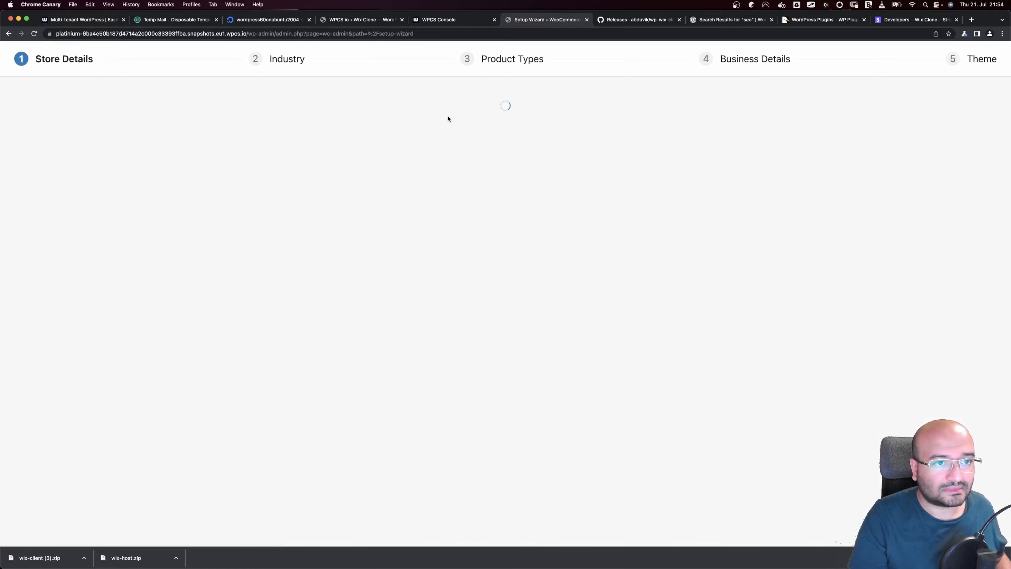
pyautogui.click(8, 34)
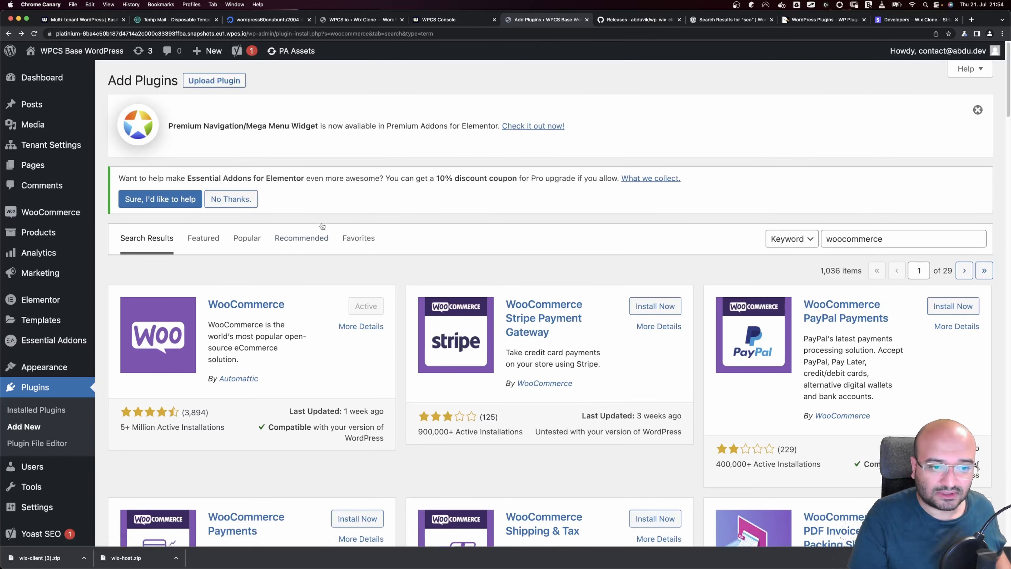
pyautogui.doubleClick(868, 238)
# Search 'crm', install Jetpack CRM, FluentCRM and HubSpot, and activate Jetpack CRM
pyautogui.write('crm')
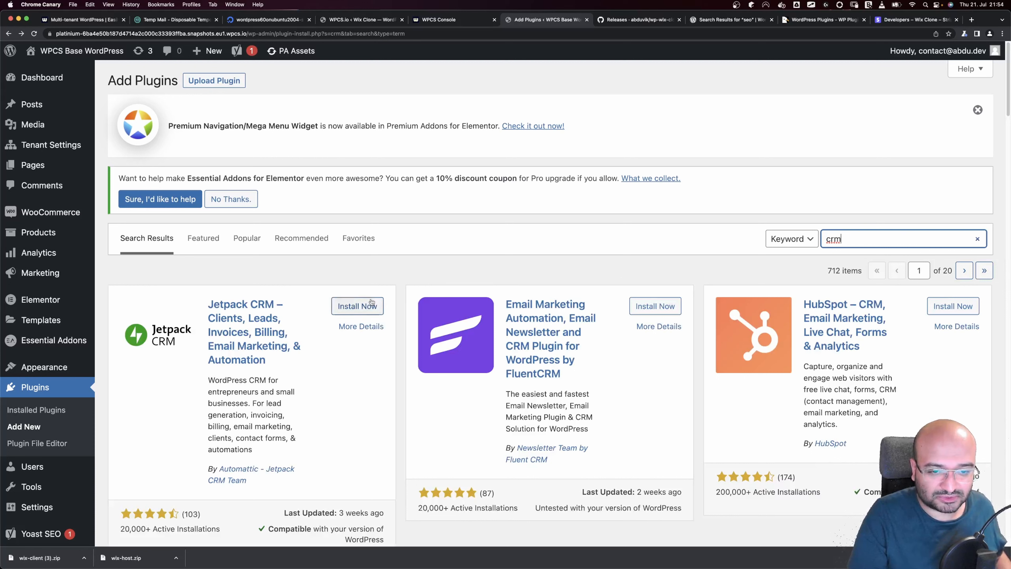
pyautogui.click(365, 307)
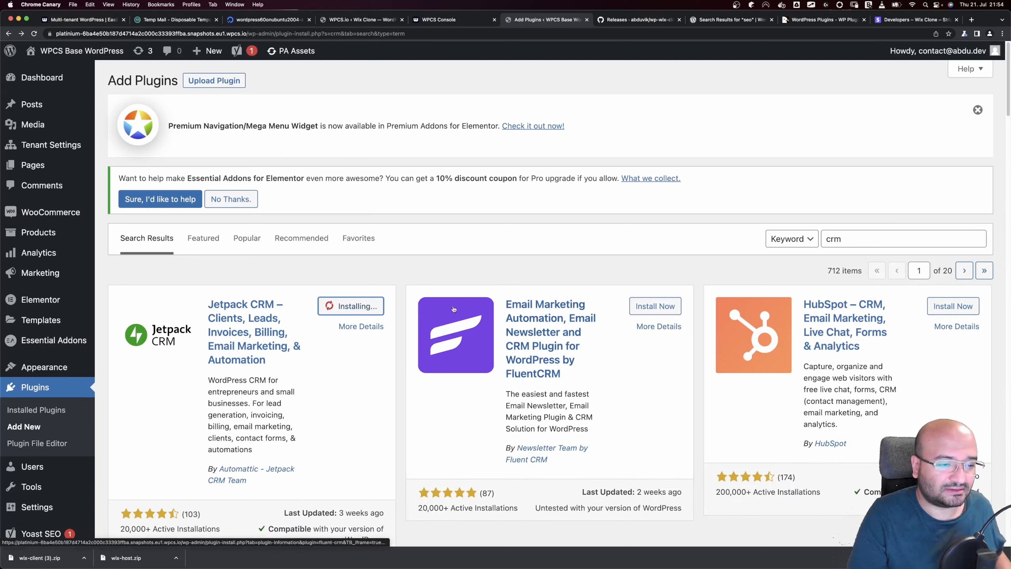
pyautogui.click(655, 306)
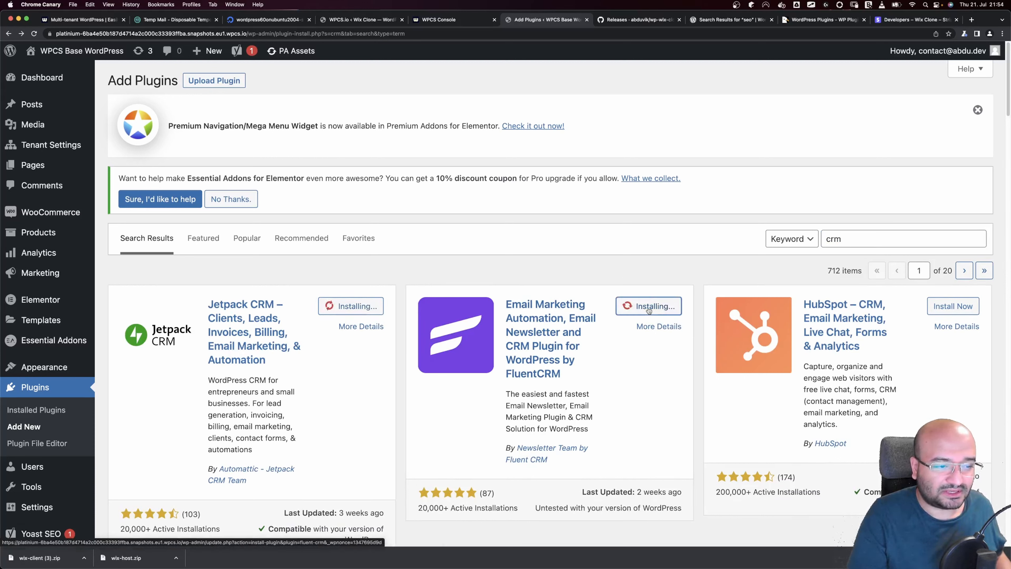
pyautogui.click(963, 311)
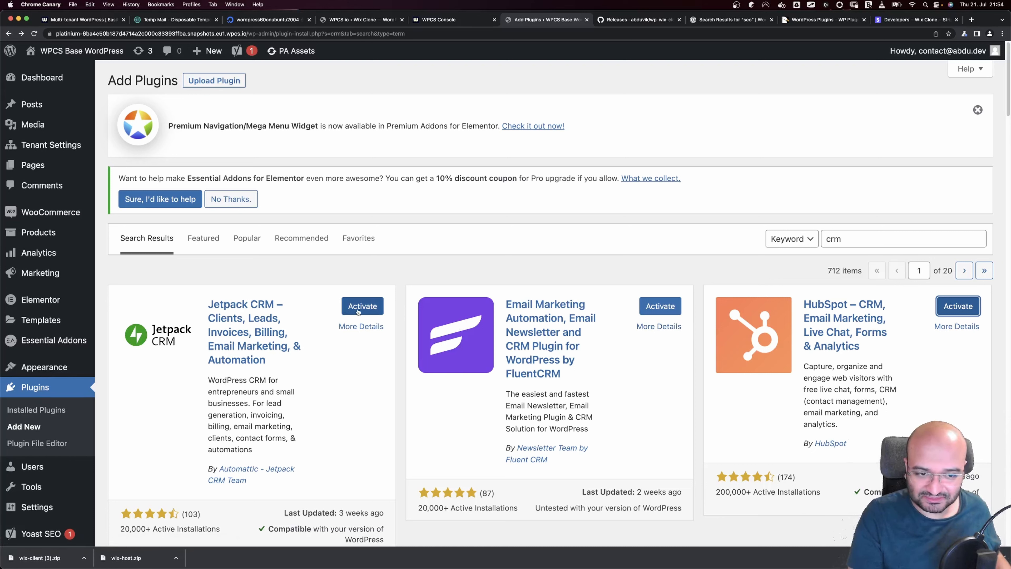
pyautogui.click(370, 307)
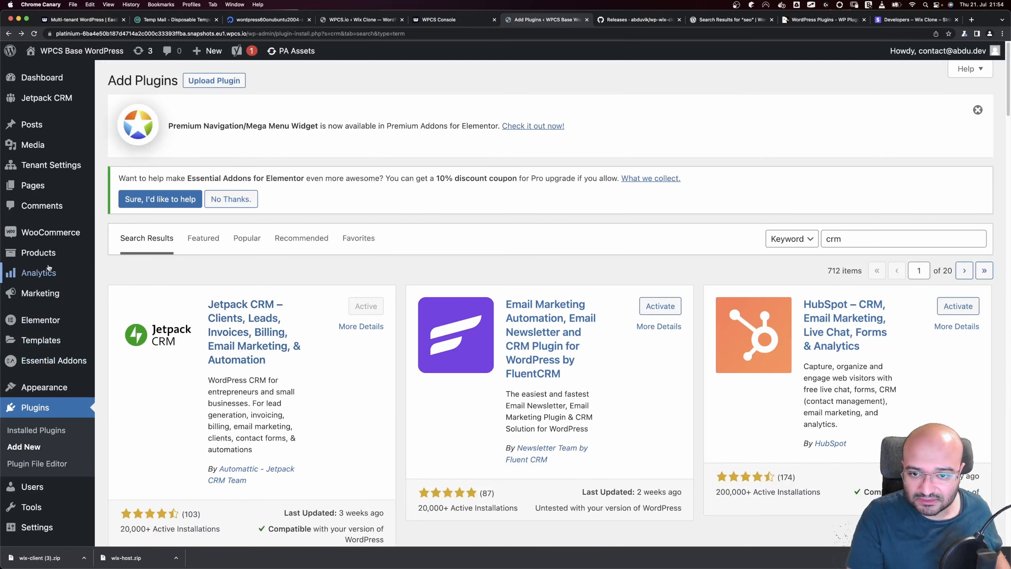
pyautogui.click(47, 433)
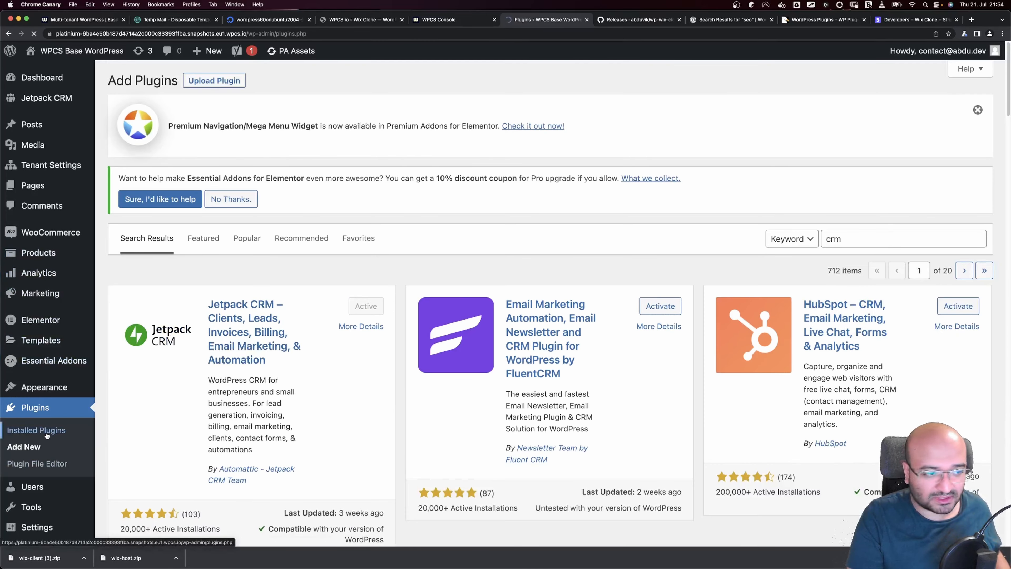
pyautogui.click(587, 20)
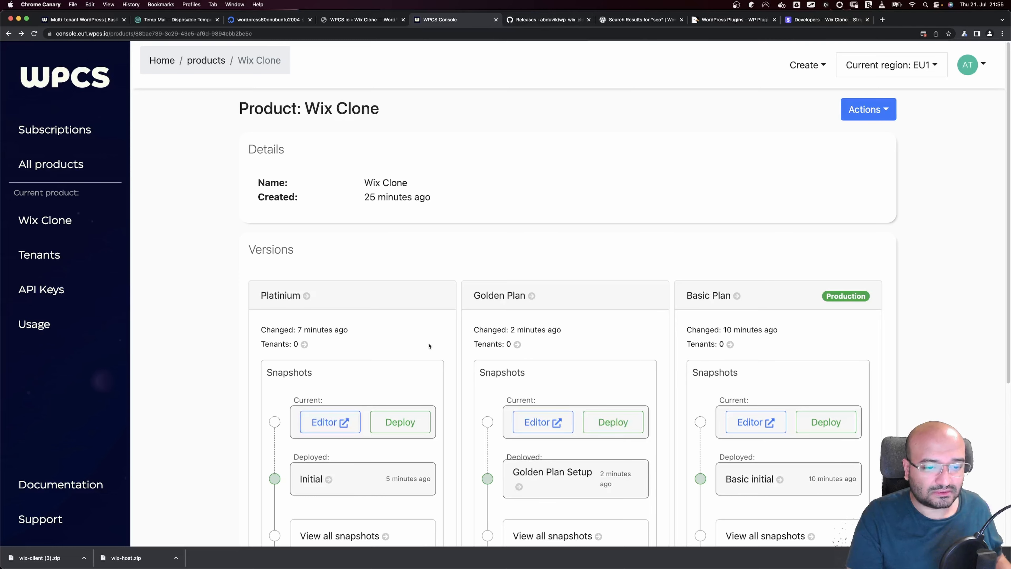
# Deploy the Platinium snapshot with 'Platinium Setup' as both name and comment
pyautogui.click(383, 424)
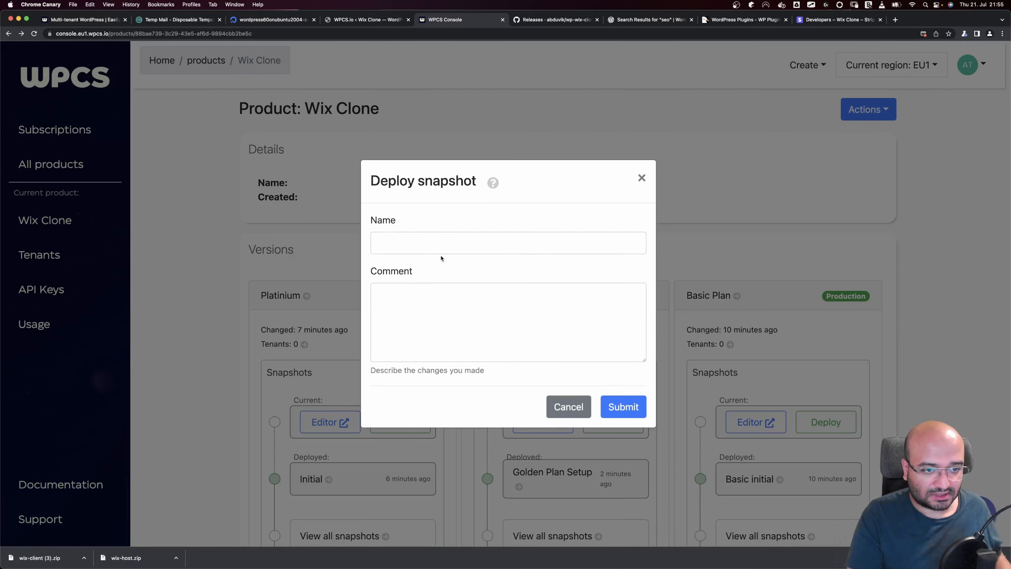
pyautogui.click(443, 243)
pyautogui.write('Pla')
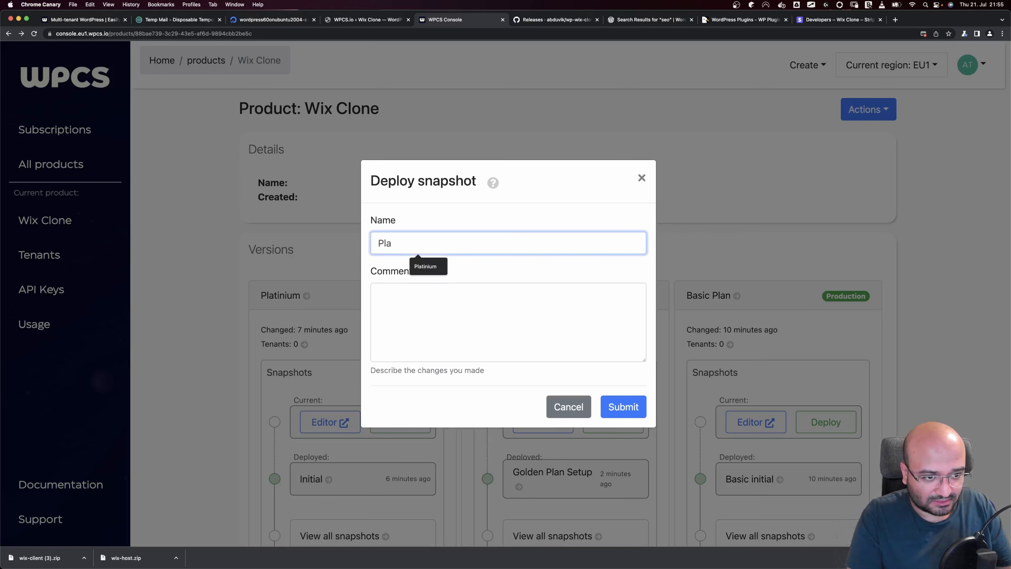
pyautogui.press('Down')
pyautogui.press('Tab')
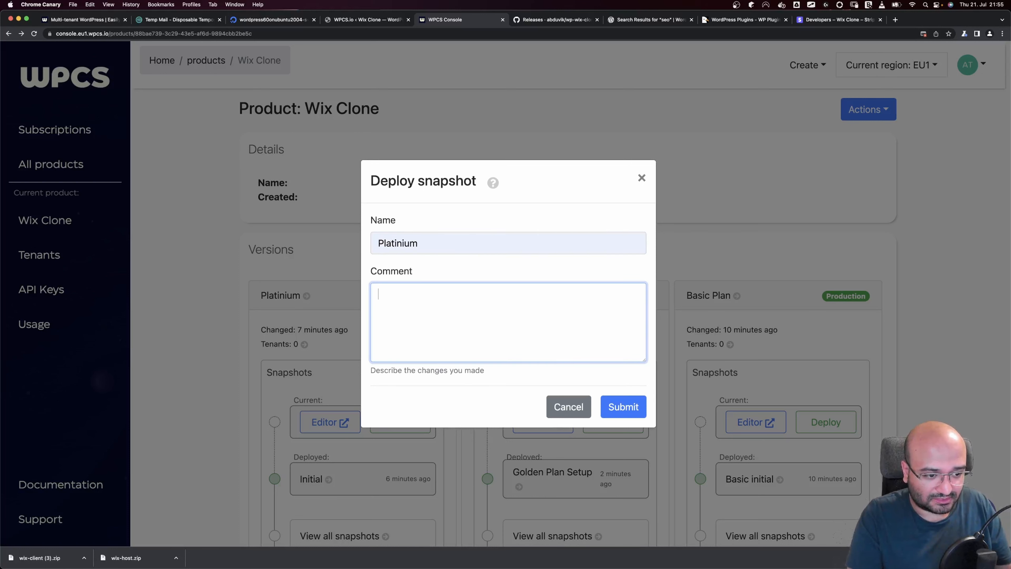
pyautogui.click(458, 237)
pyautogui.write('Setup')
pyautogui.press('super+a')
pyautogui.press('super+c')
pyautogui.click(466, 295)
pyautogui.press('super+v')
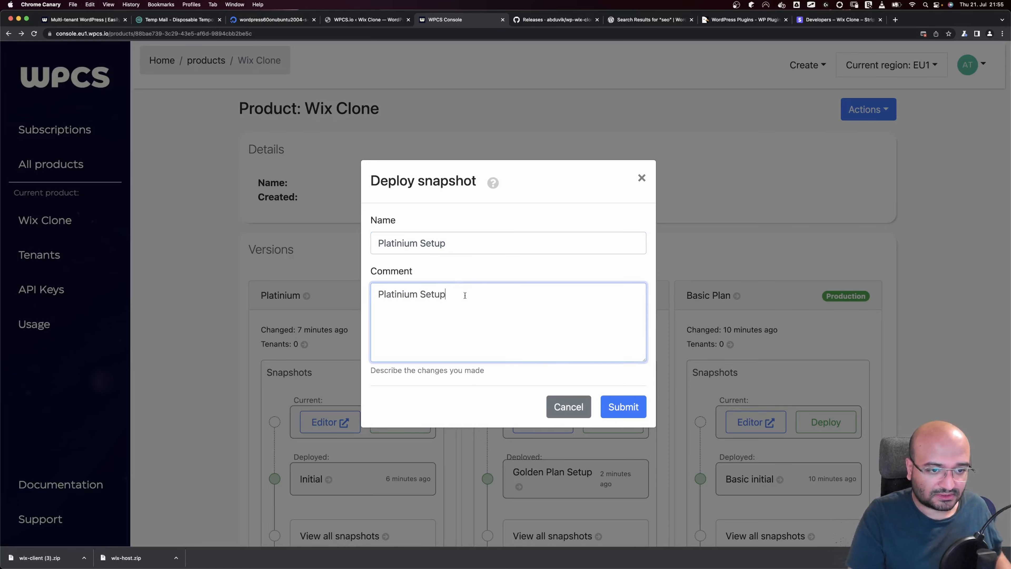
pyautogui.click(636, 405)
# Go to the Wix Clone product's API keys page
pyautogui.scroll(-4, 334, 308)
pyautogui.scroll(-2, 333, 308)
pyautogui.scroll(3, 334, 308)
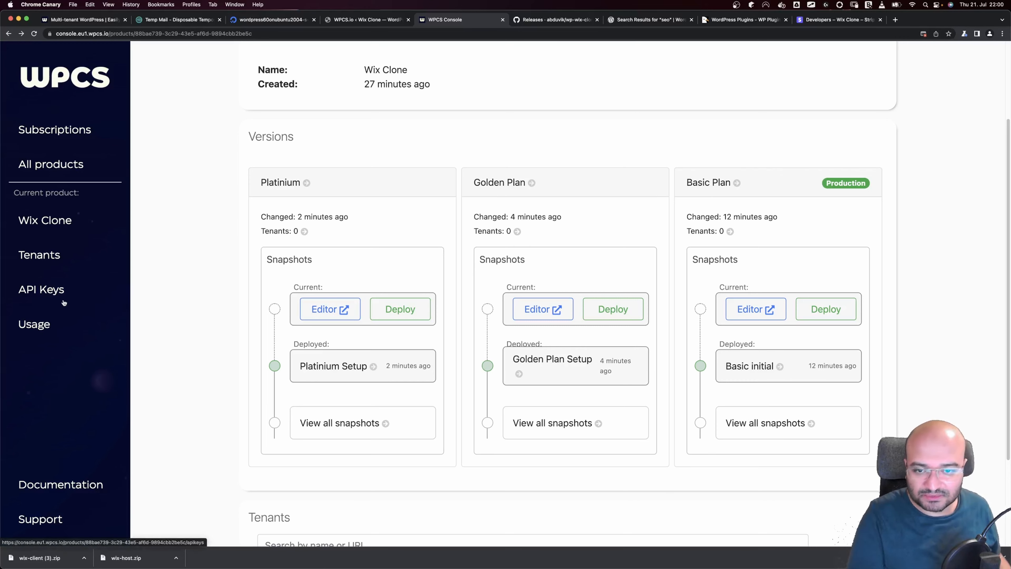
pyautogui.click(56, 294)
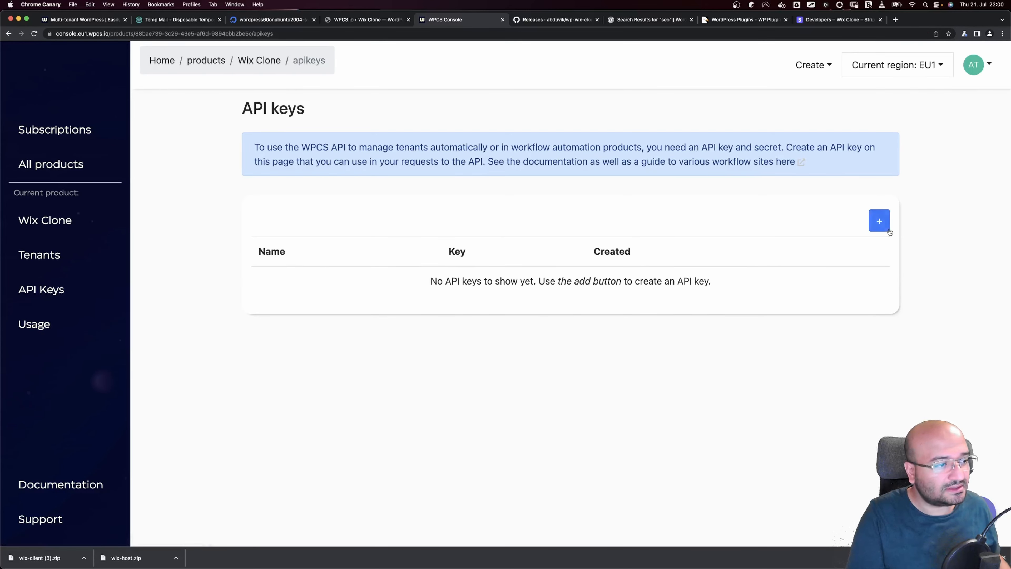
# Create an API key named 'Wix Host Website'
pyautogui.click(879, 221)
pyautogui.write('Wix Host Wesbite')
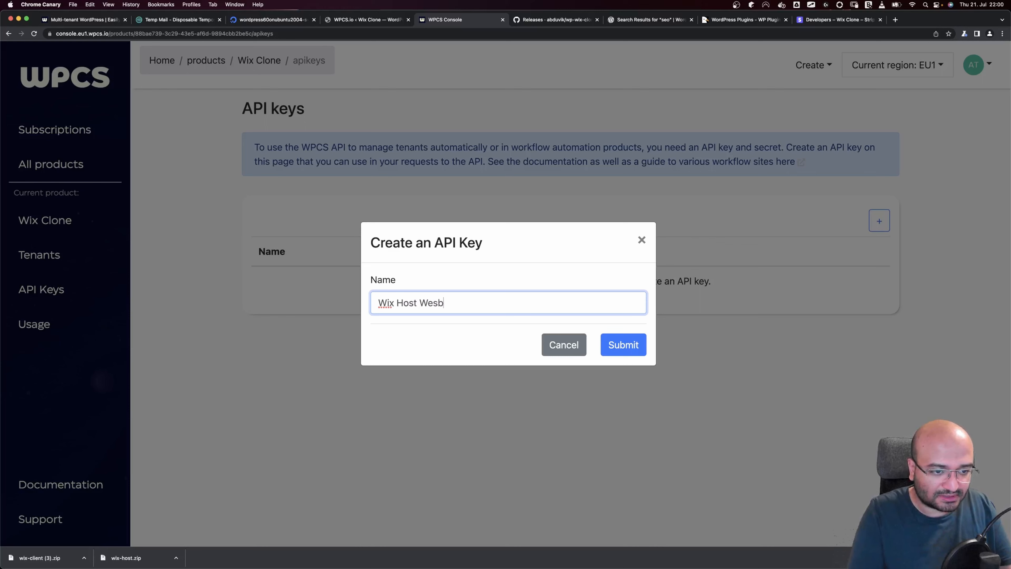
pyautogui.press('BackSpace')
pyautogui.press('BackSpace')
pyautogui.press('BackSpace')
pyautogui.press('BackSpace')
pyautogui.press('BackSpace')
pyautogui.write('bsite')
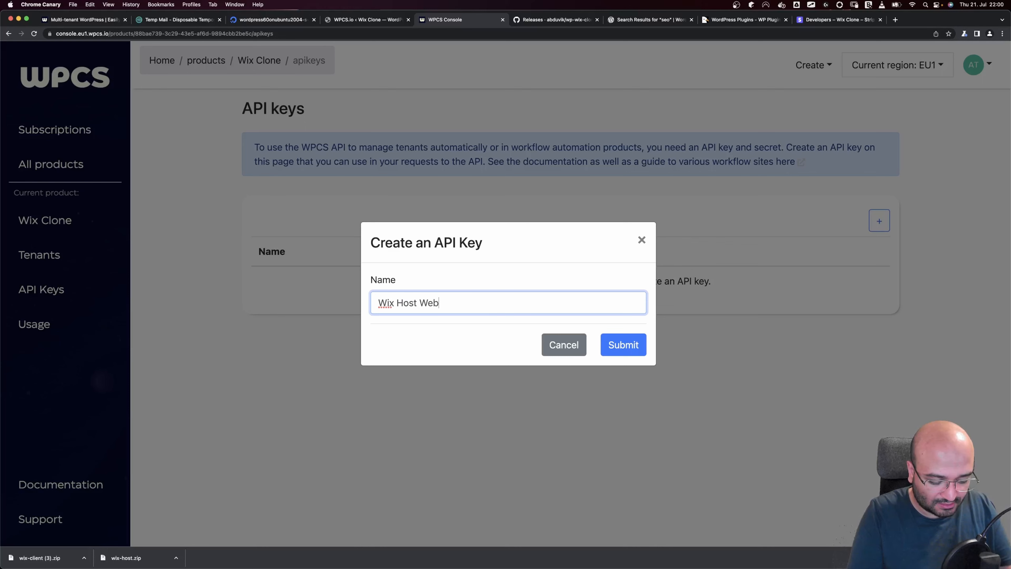
pyautogui.click(628, 339)
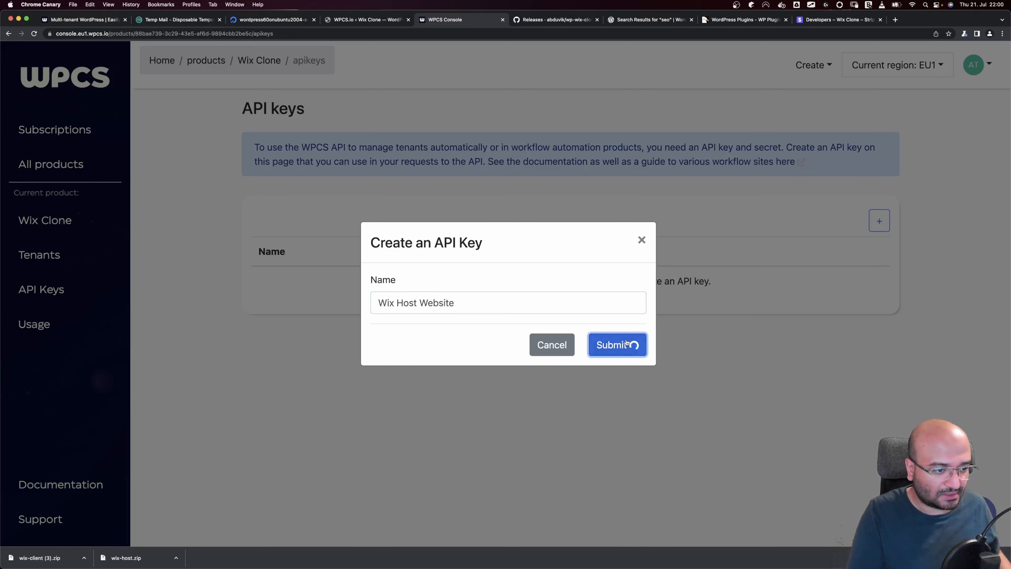
# Copy the new API key and select WordPress's WPCS API Key field
pyautogui.tripleClick(484, 225)
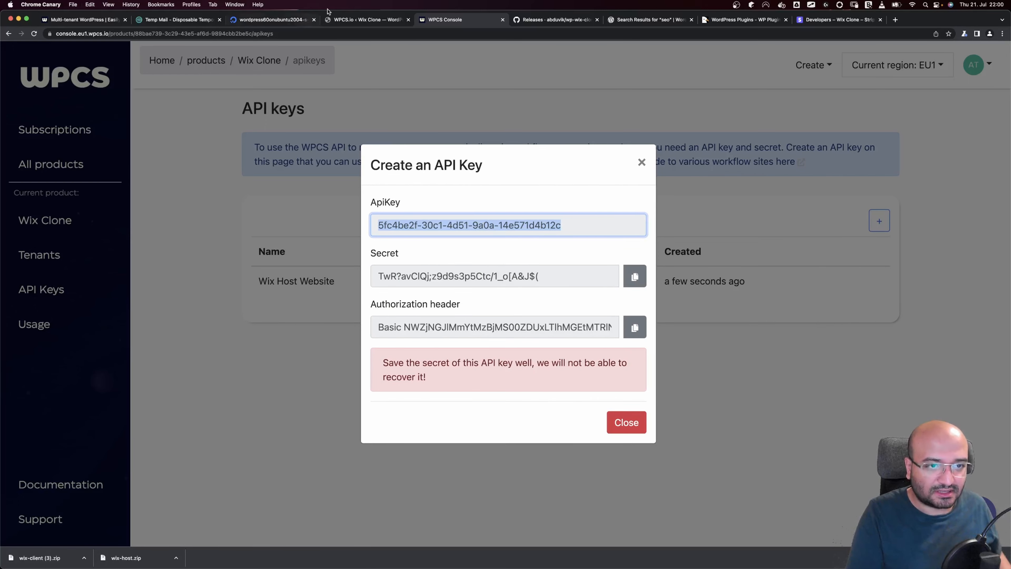
pyautogui.click(354, 22)
pyautogui.click(264, 316)
# Paste the API key and the console's secret into WordPress's WPCS fields and save
pyautogui.press('super+v')
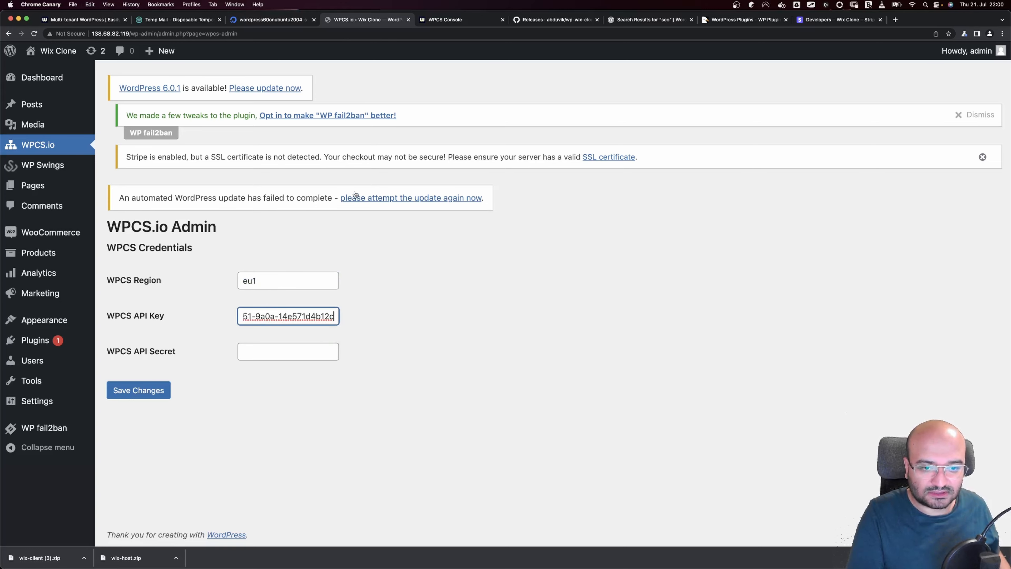
pyautogui.click(449, 20)
pyautogui.rightClick(470, 267)
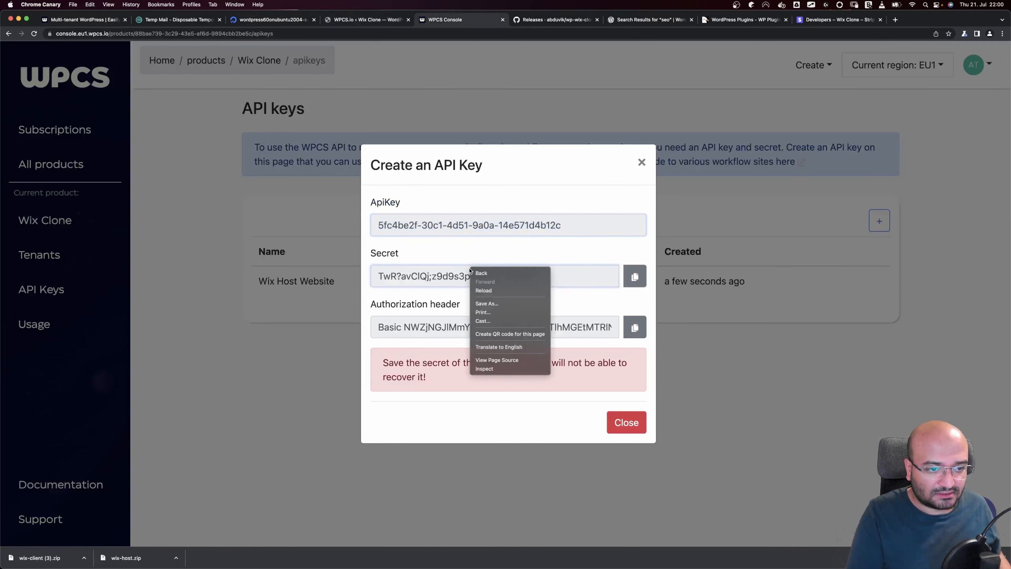
pyautogui.click(435, 271)
pyautogui.tripleClick(434, 272)
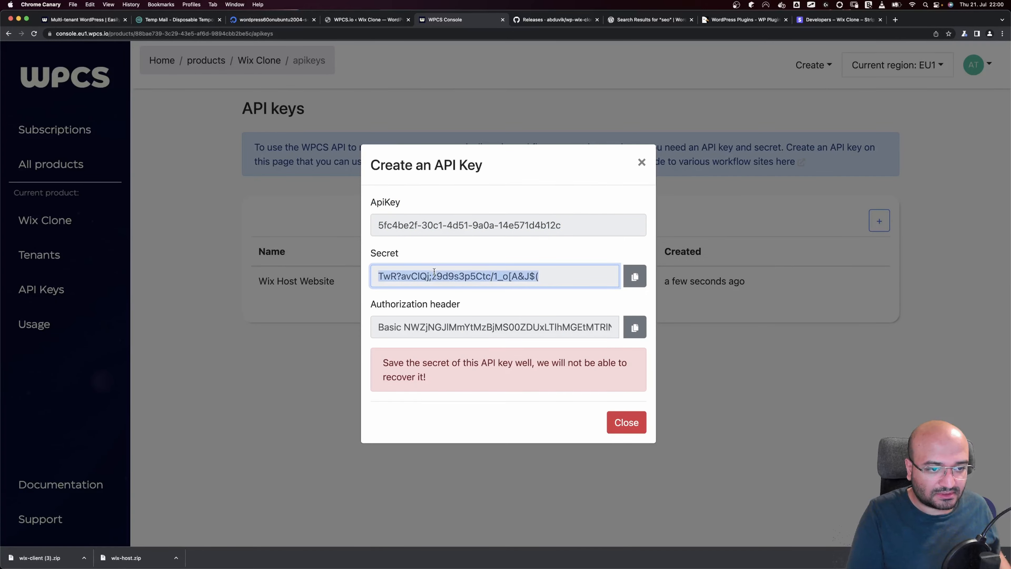
pyautogui.click(373, 21)
pyautogui.click(293, 350)
pyautogui.press('super+v')
pyautogui.click(149, 392)
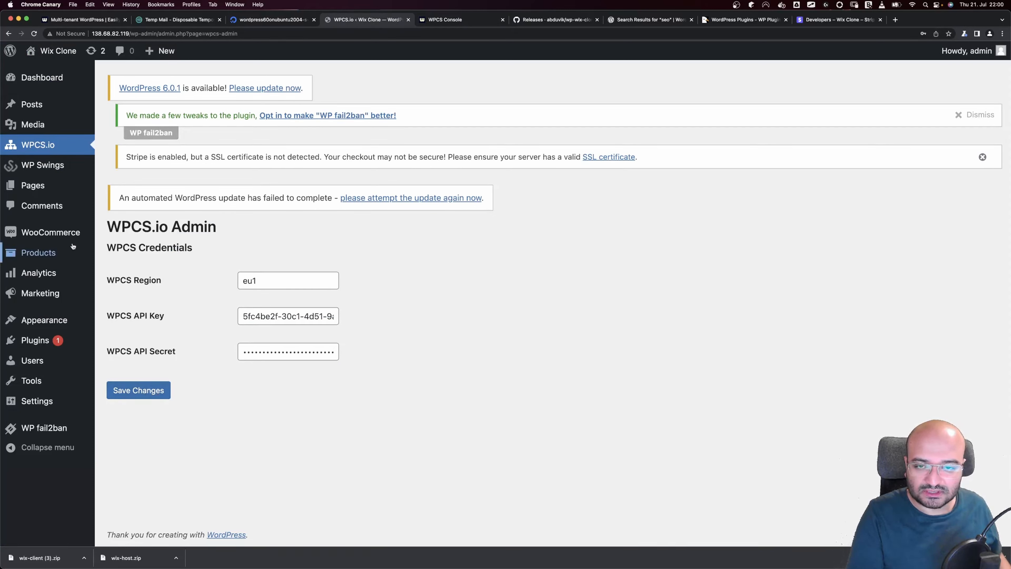
pyautogui.moveTo(57, 234)
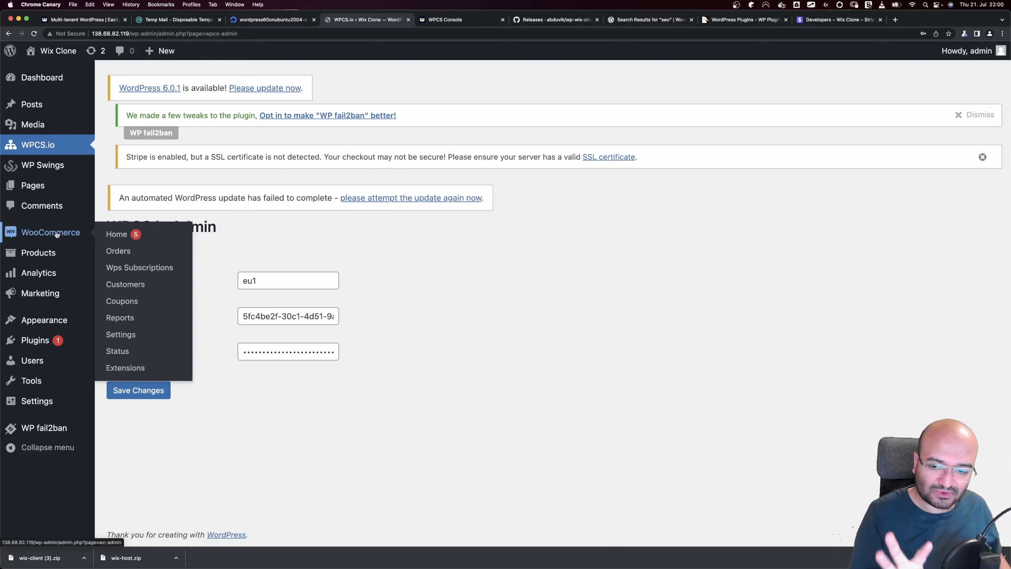
# Start a new WooCommerce product titled 'Basic Plan'
pyautogui.click(57, 234)
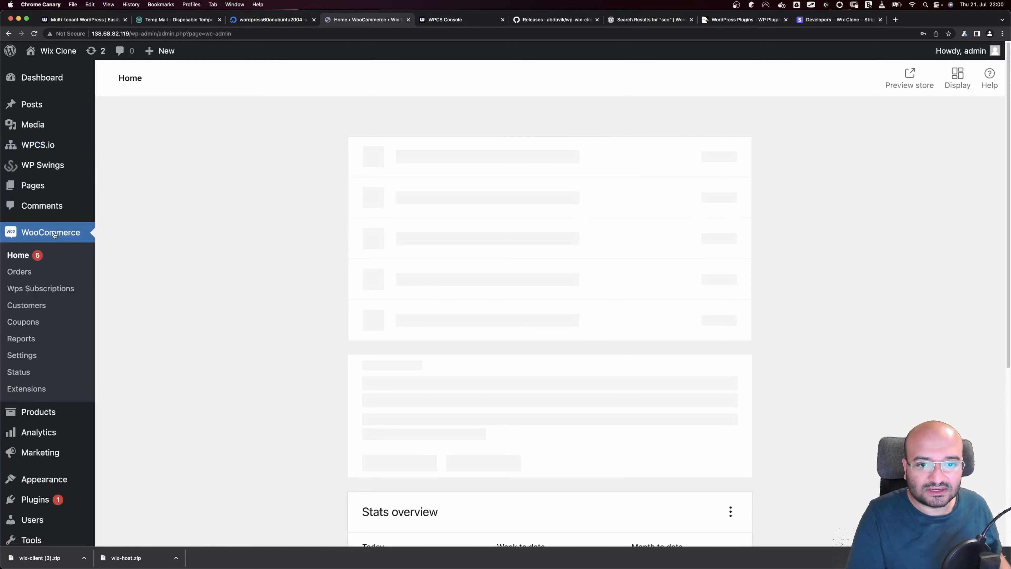
pyautogui.click(39, 411)
pyautogui.click(508, 432)
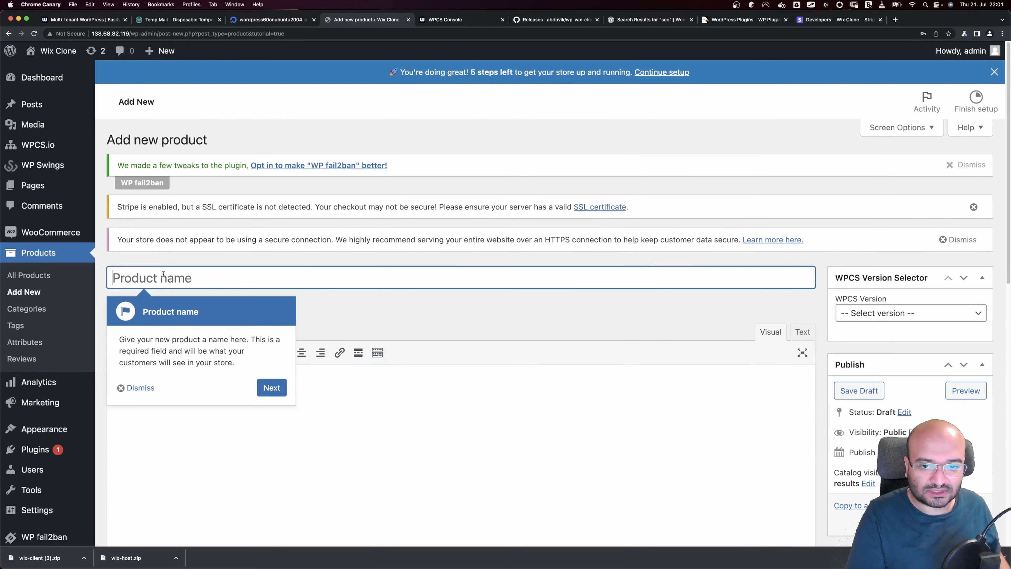
pyautogui.write('Basic ')
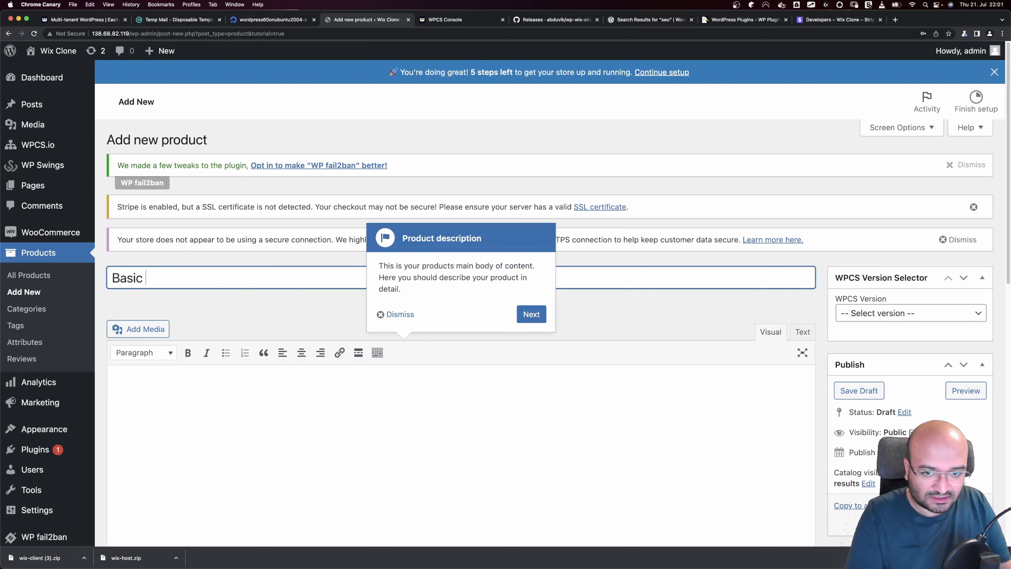
pyautogui.write('Plan')
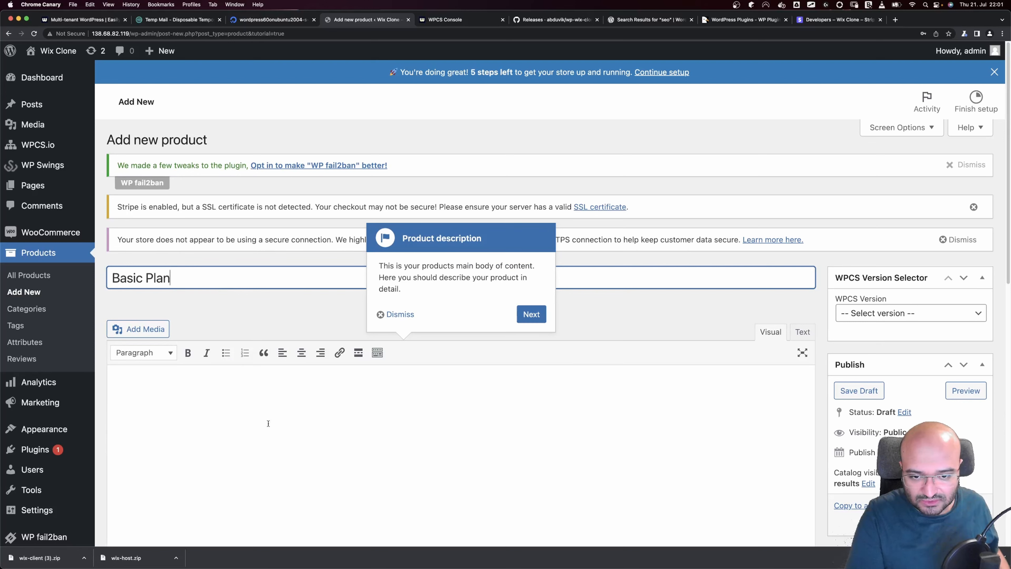
pyautogui.click(286, 401)
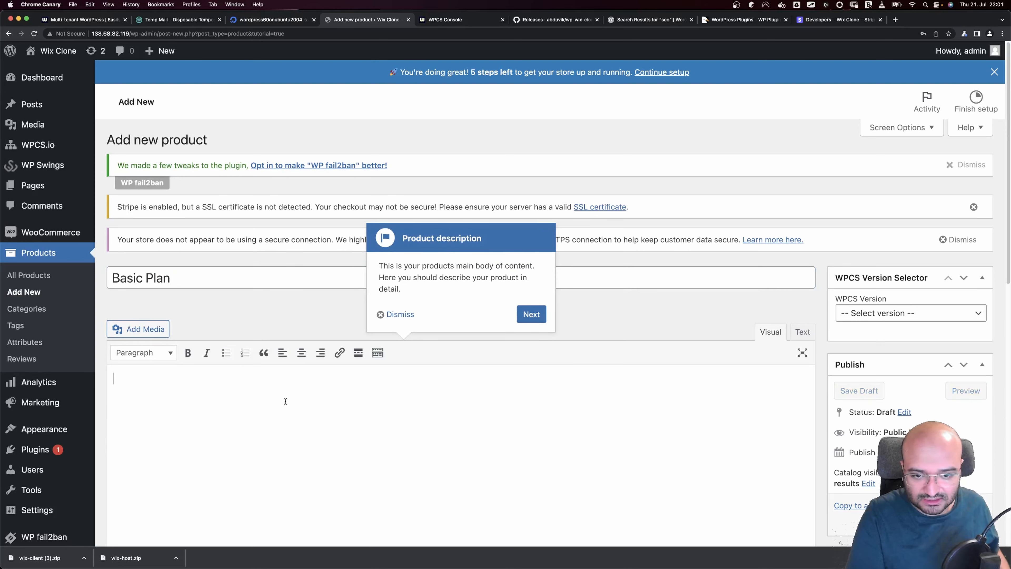
pyautogui.click(394, 315)
# Set the product's WPCS Version to Basic Plan
pyautogui.scroll(-2, 425, 331)
pyautogui.scroll(2, 425, 331)
pyautogui.click(896, 313)
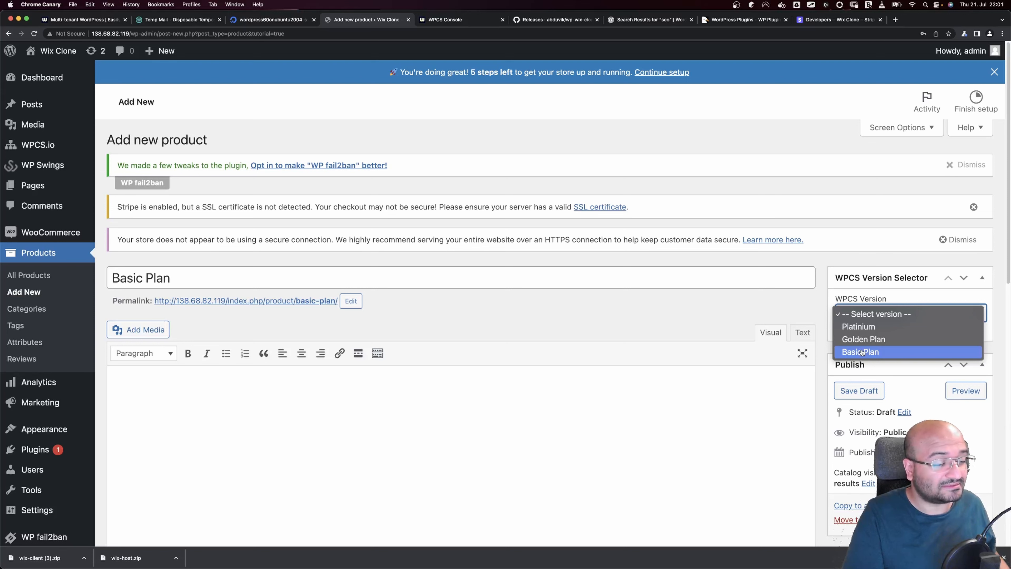
pyautogui.click(862, 353)
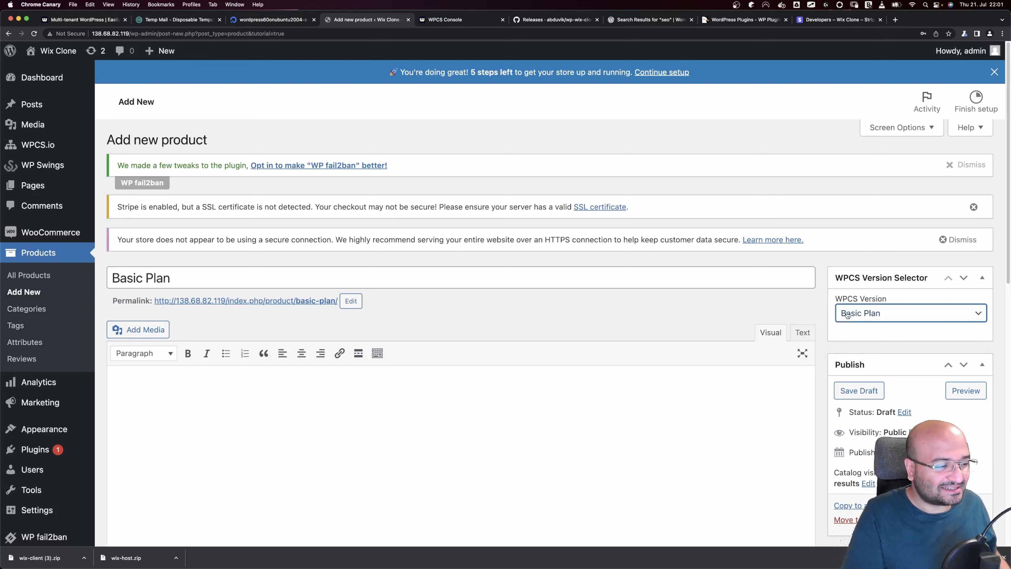
# Make Basic Plan a subscription priced 100, billed monthly, with a 14-day free trial
pyautogui.scroll(-5, 802, 347)
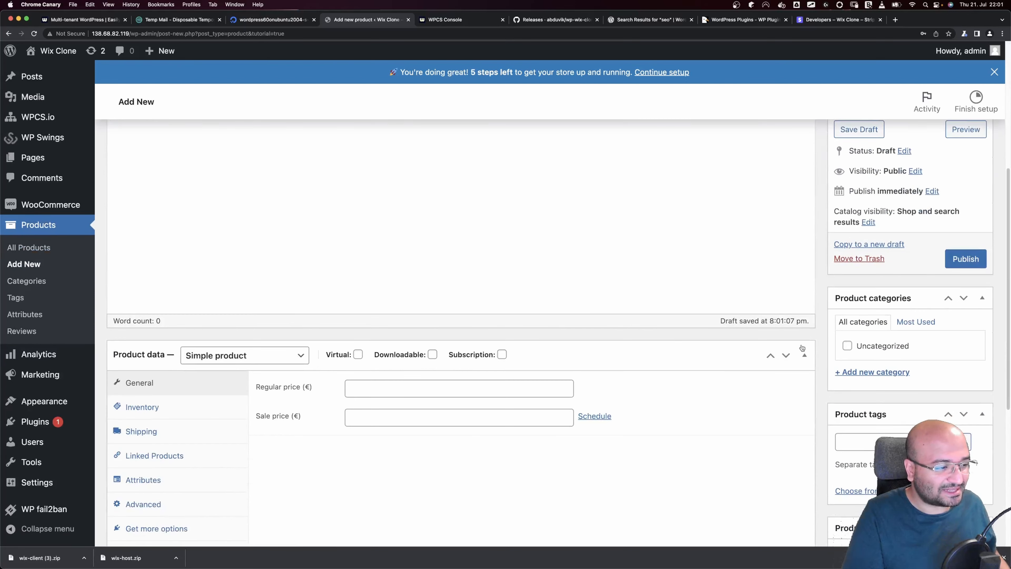
pyautogui.click(501, 354)
pyautogui.click(380, 390)
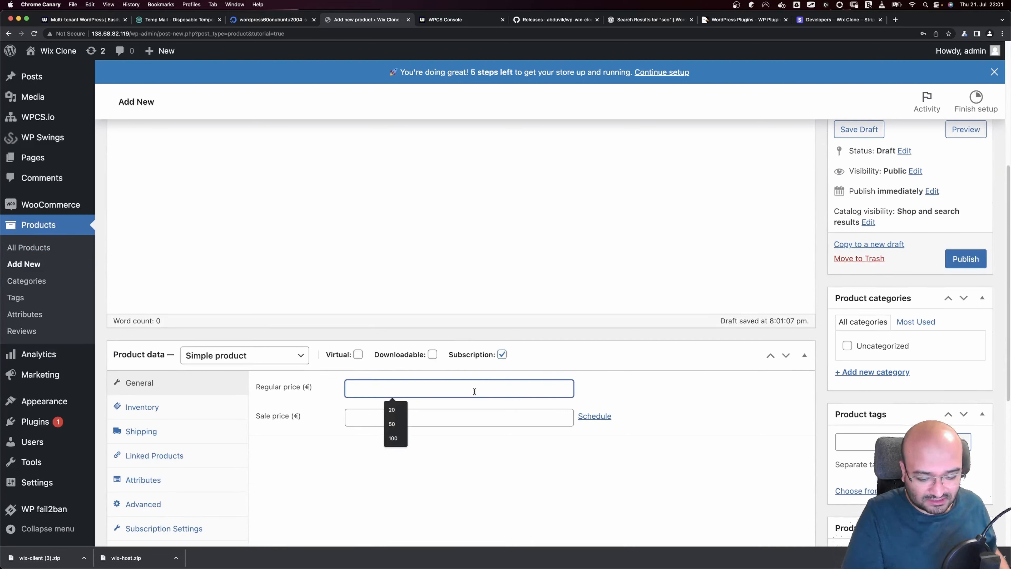
pyautogui.write('100')
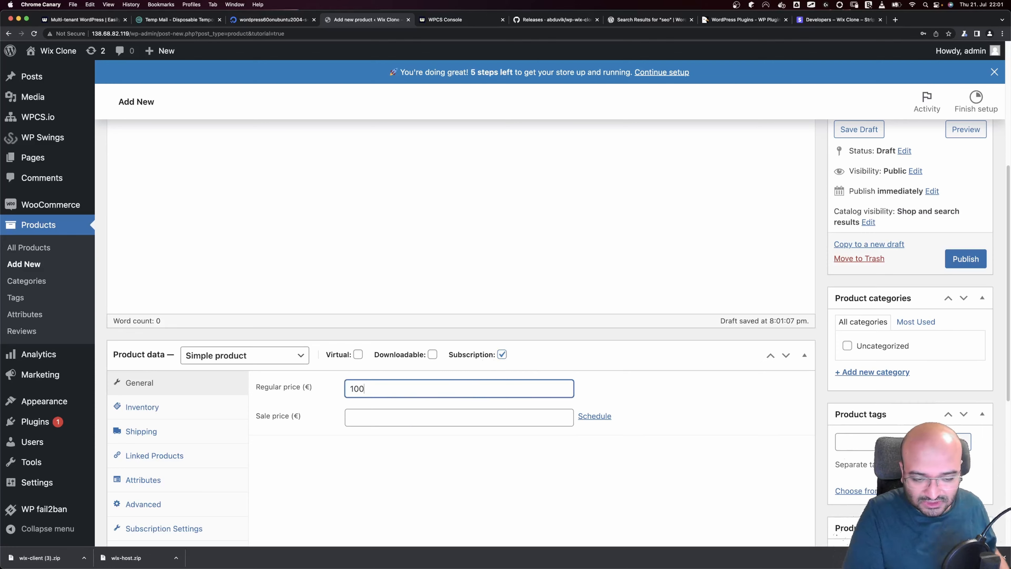
pyautogui.scroll(-5, 225, 394)
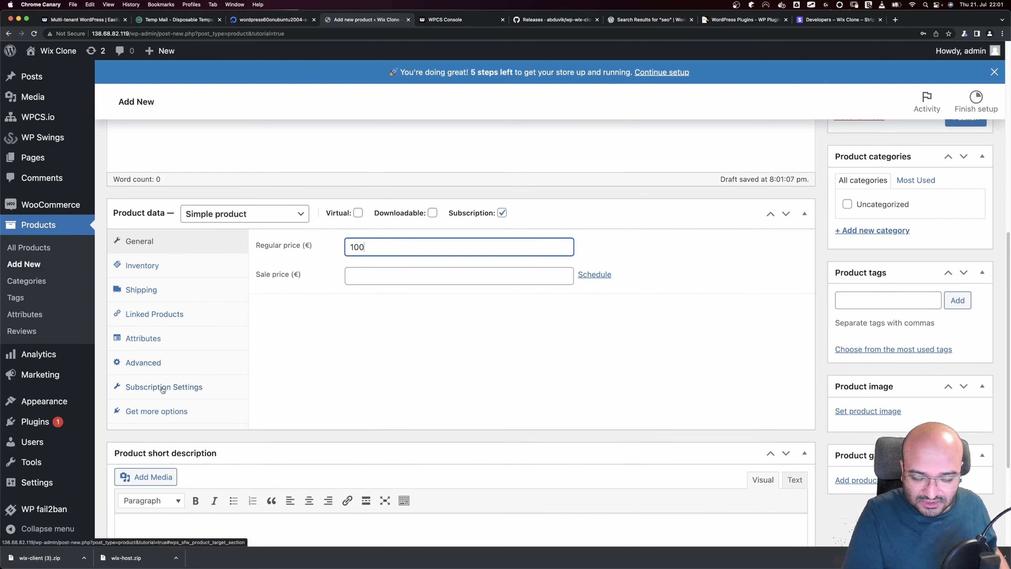
pyautogui.click(163, 388)
pyautogui.click(602, 248)
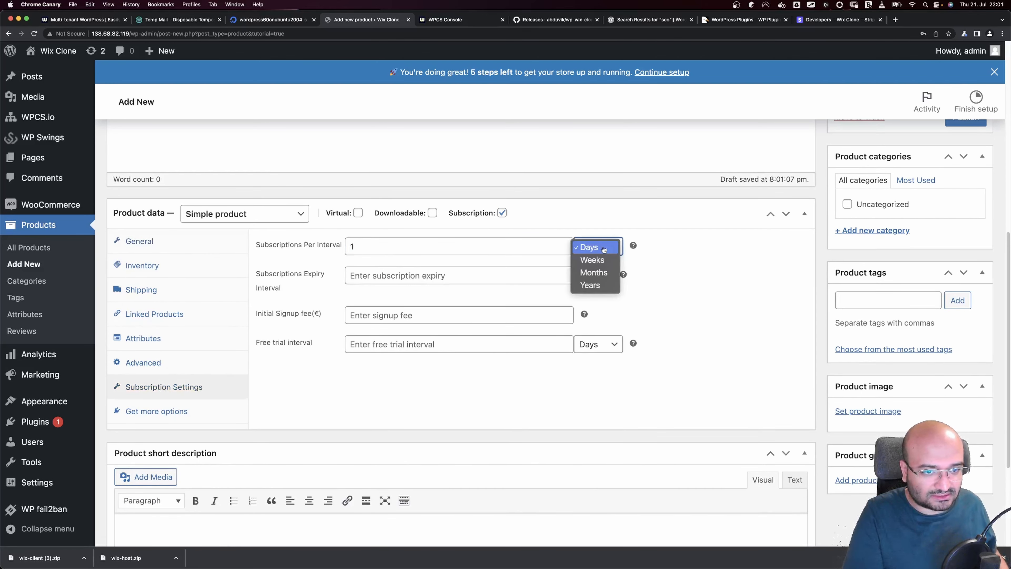
pyautogui.click(595, 273)
pyautogui.click(474, 344)
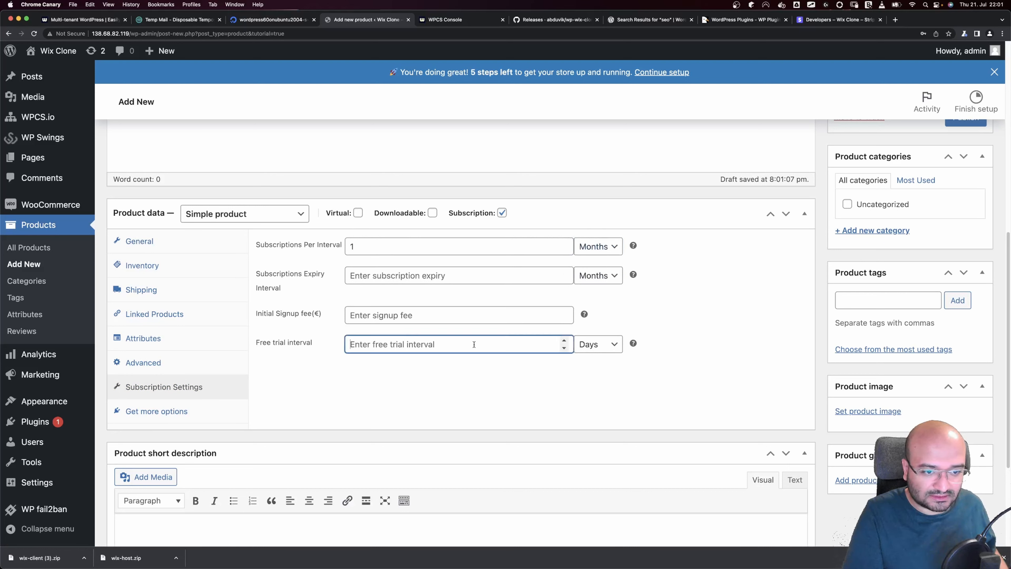
pyautogui.write('14')
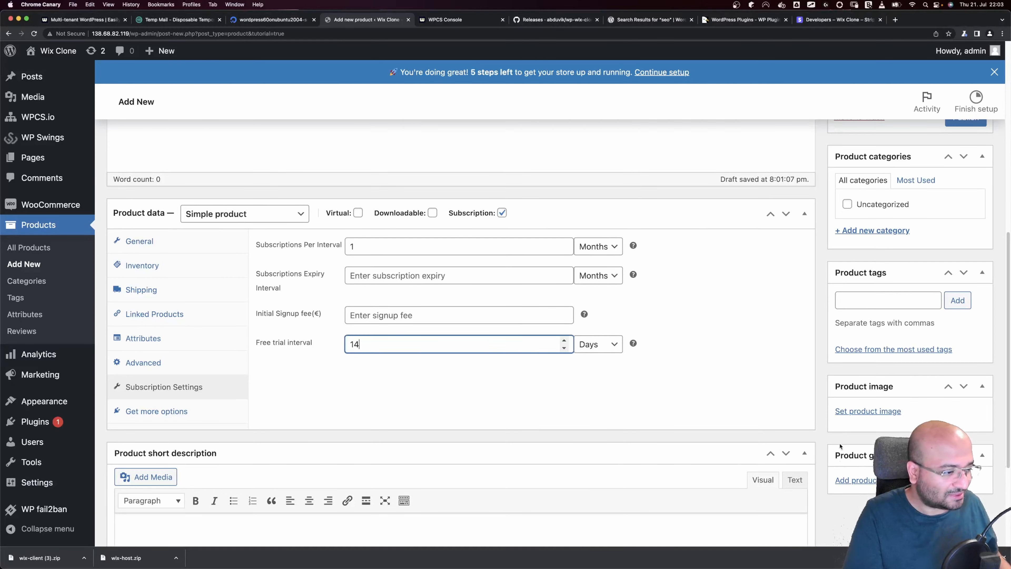
# Upload a product image for Basic Plan, then begin another new product
pyautogui.click(874, 412)
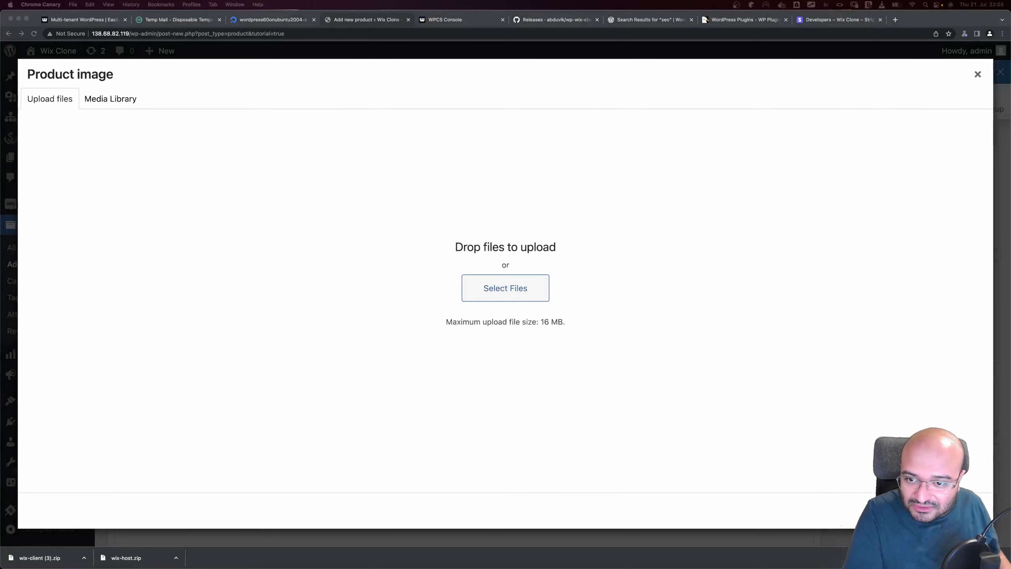
pyautogui.moveTo(18, 191); pyautogui.dragTo(198, 242)
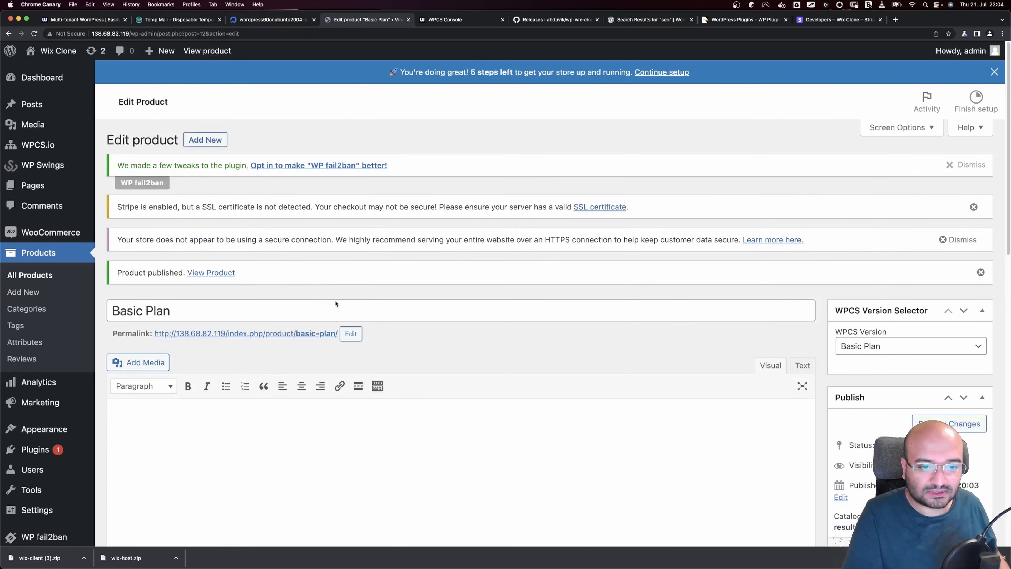
pyautogui.click(201, 141)
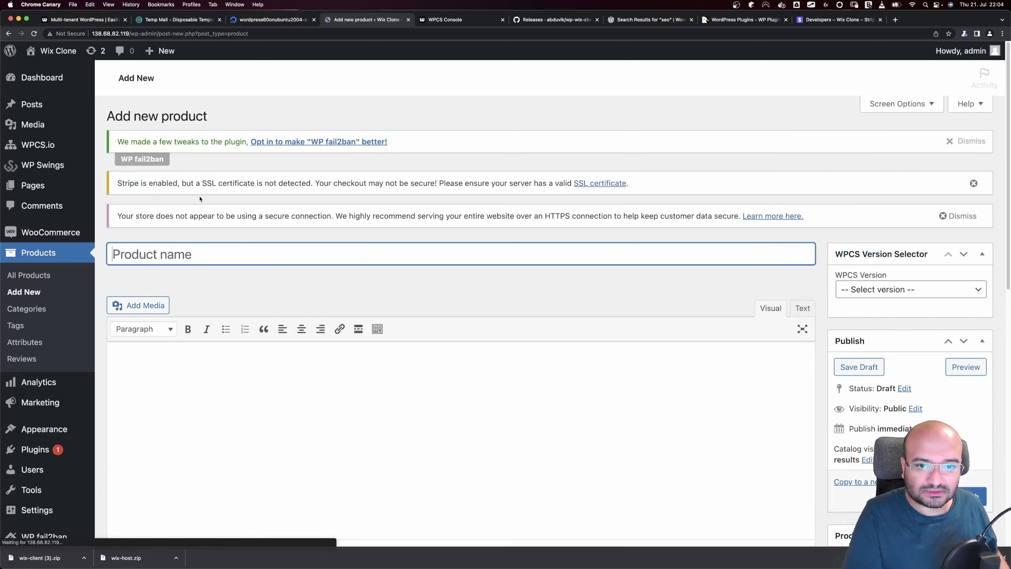
# Title the product 'Golden Plan', mark it a subscription, and set the airplane product image
pyautogui.write('G')
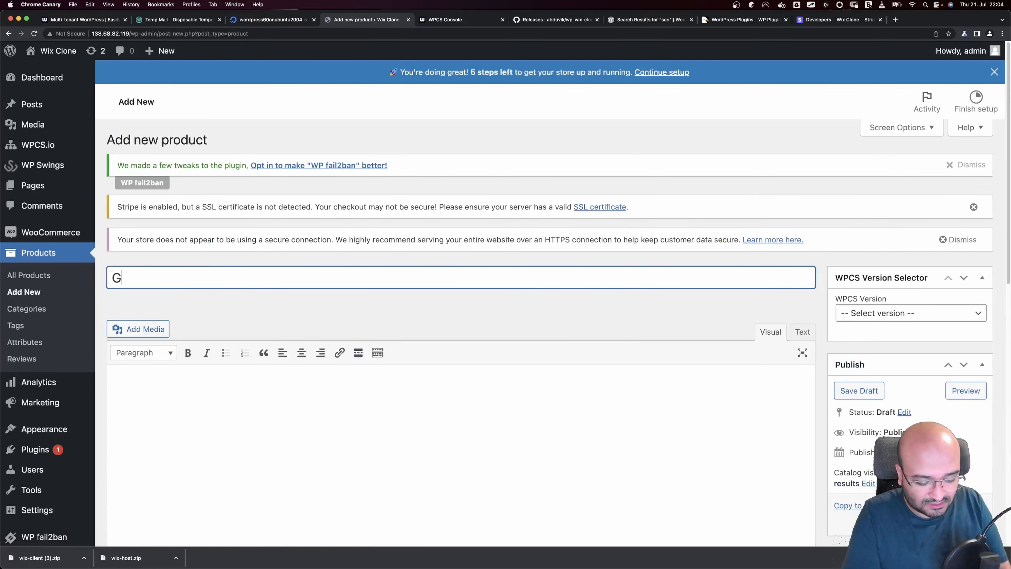
pyautogui.write('olden Plan')
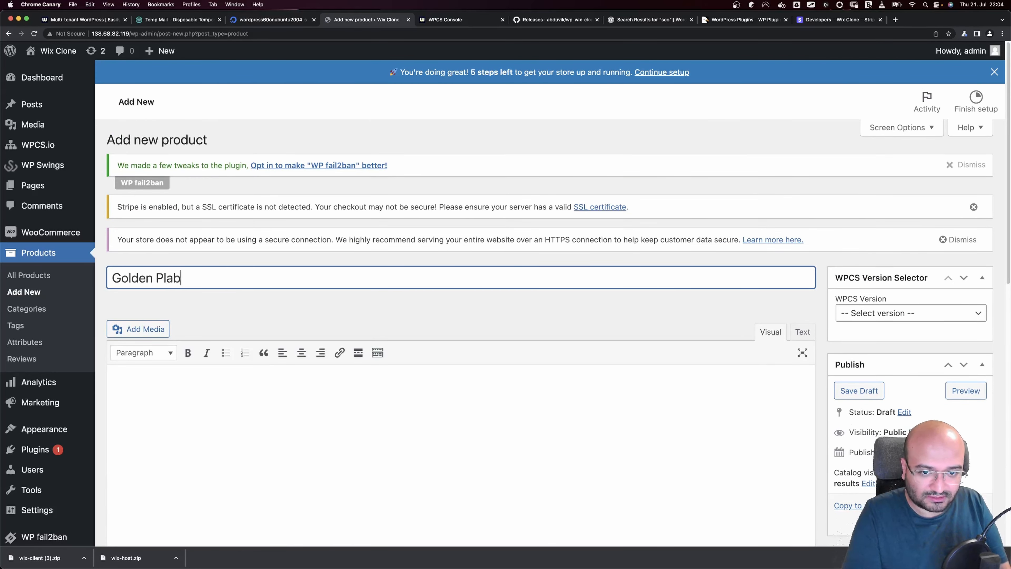
pyautogui.scroll(-8, 425, 273)
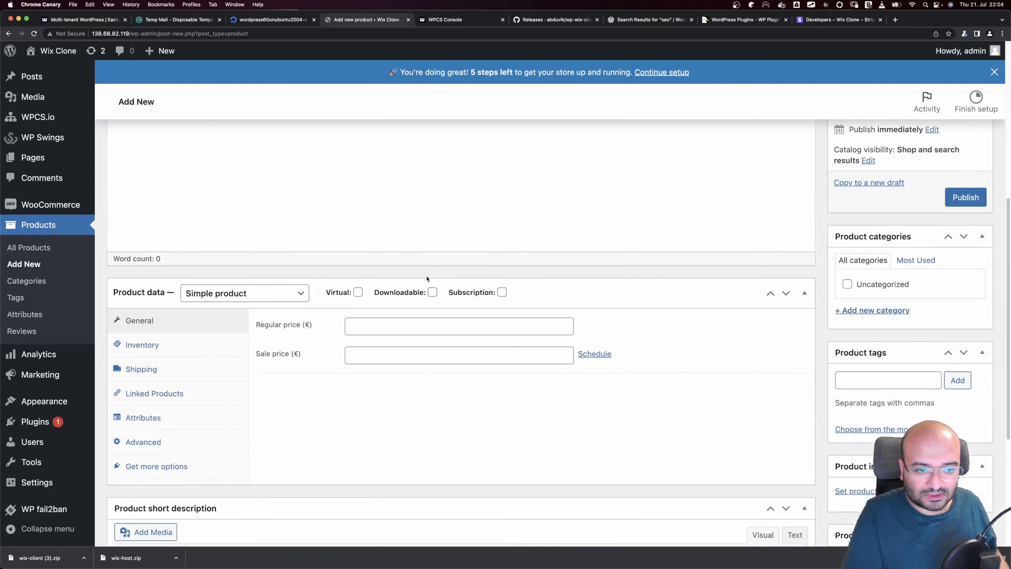
pyautogui.click(502, 292)
pyautogui.click(382, 325)
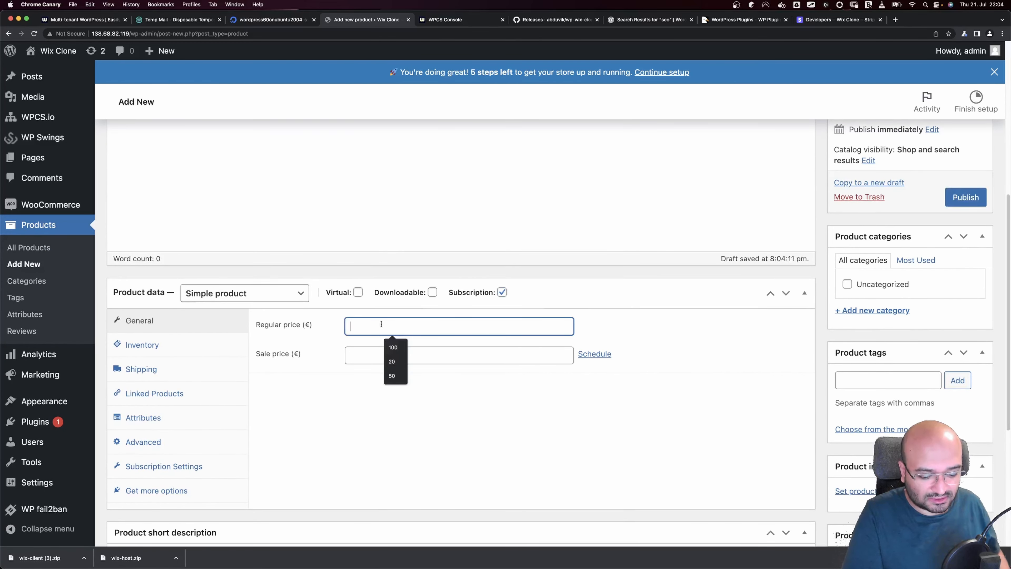
pyautogui.scroll(-4, 460, 355)
pyautogui.click(856, 345)
pyautogui.click(506, 301)
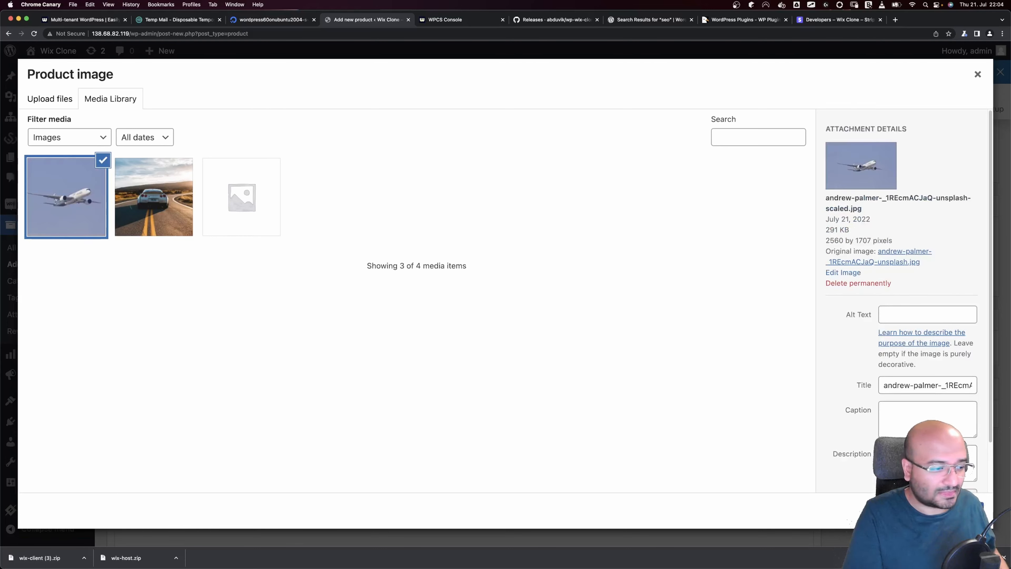
pyautogui.click(944, 510)
# Link the product to the Golden Plan WPCS version and publish it
pyautogui.scroll(15, 920, 223)
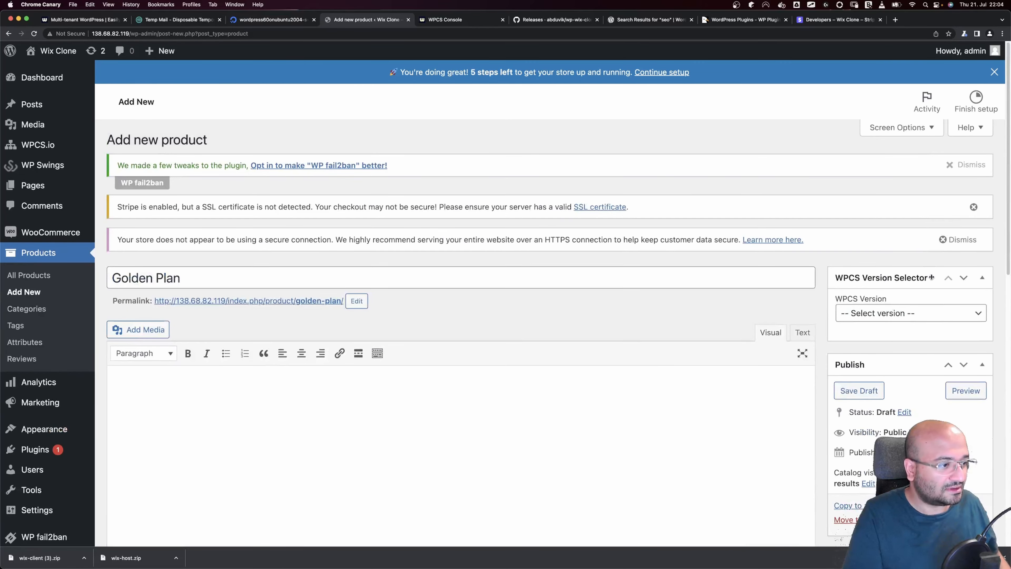
pyautogui.click(890, 316)
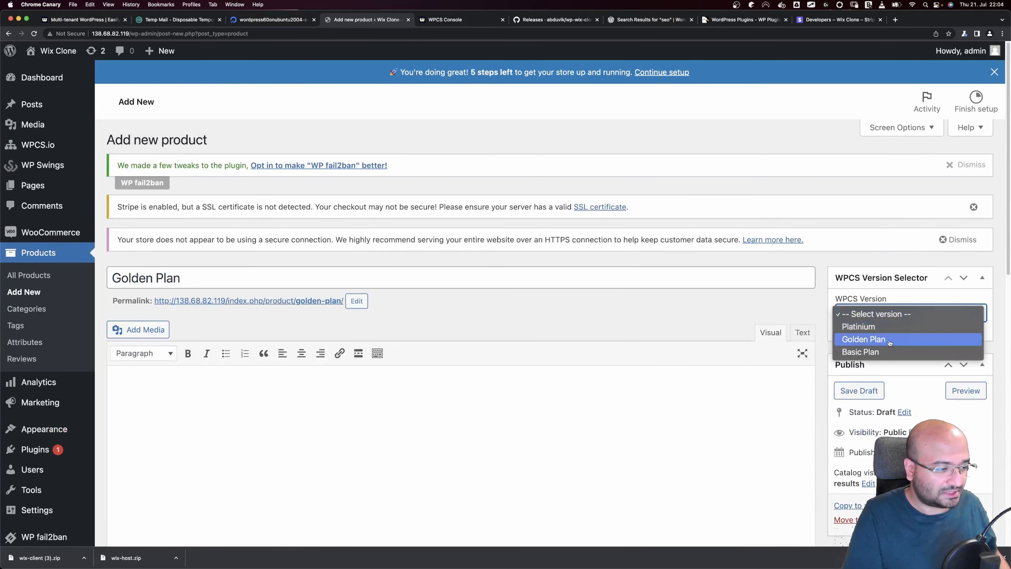
pyautogui.click(875, 339)
pyautogui.click(968, 519)
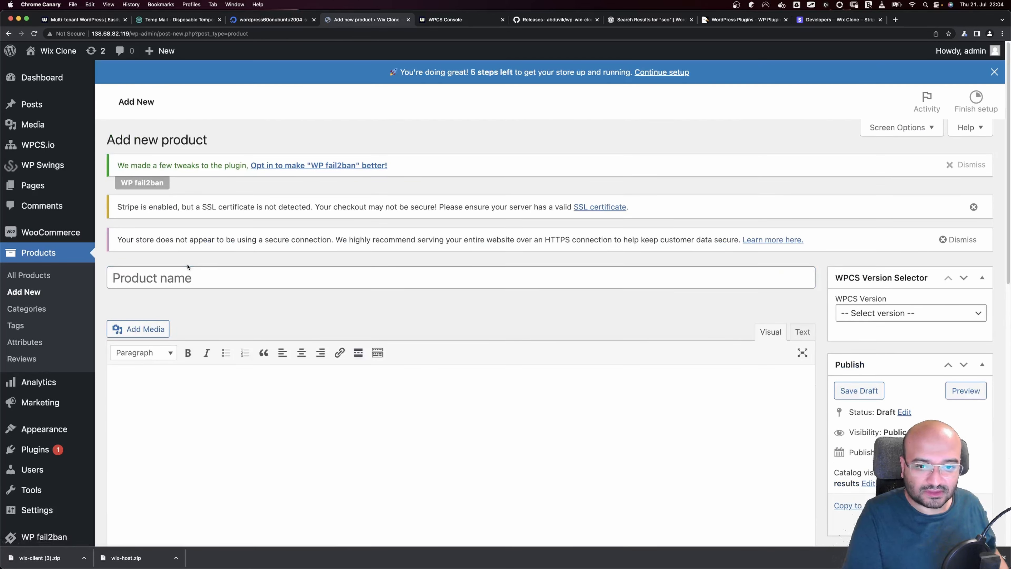
# Title the product 'Platinium Plan', mark it a subscription, and price it at 40
pyautogui.write('Platinium Plan')
pyautogui.scroll(-7, 458, 352)
pyautogui.click(502, 351)
pyautogui.scroll(-1, 444, 339)
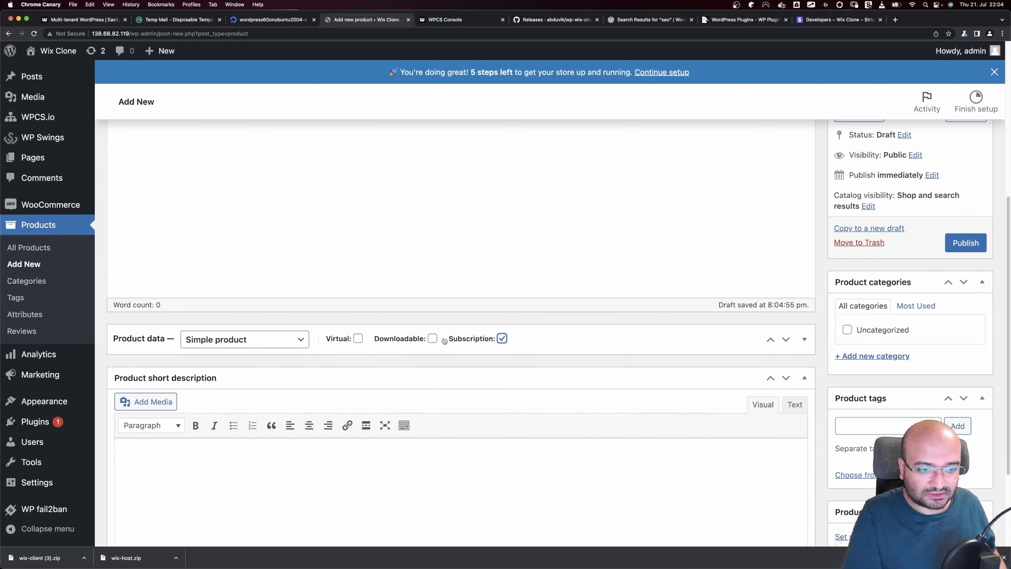
pyautogui.click(519, 345)
pyautogui.click(462, 376)
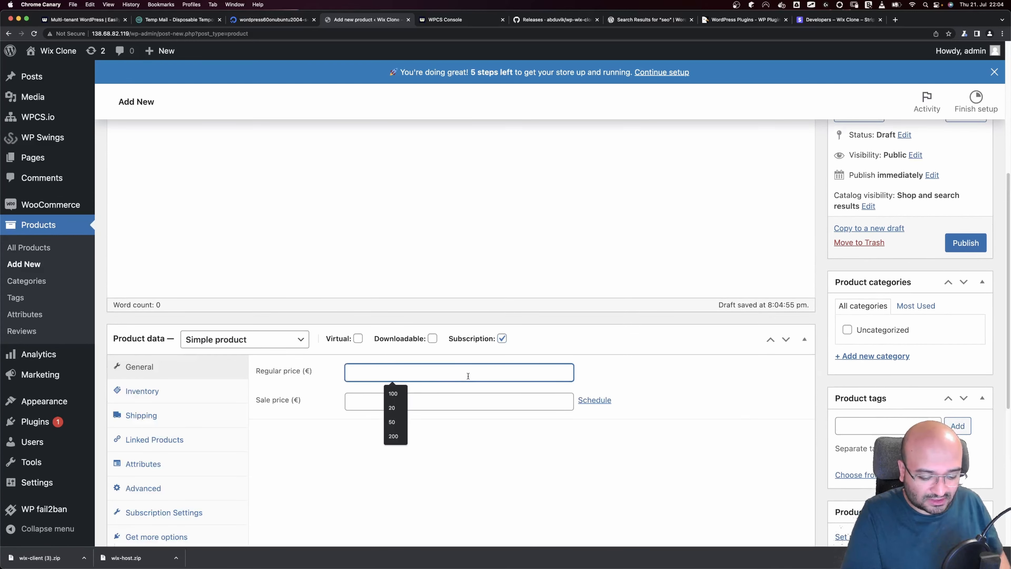
pyautogui.write('40')
# Bill the subscription every 1 month with a 14-day free trial
pyautogui.scroll(-2, 460, 377)
pyautogui.click(165, 452)
pyautogui.click(449, 311)
pyautogui.write('1')
pyautogui.click(599, 312)
pyautogui.click(594, 337)
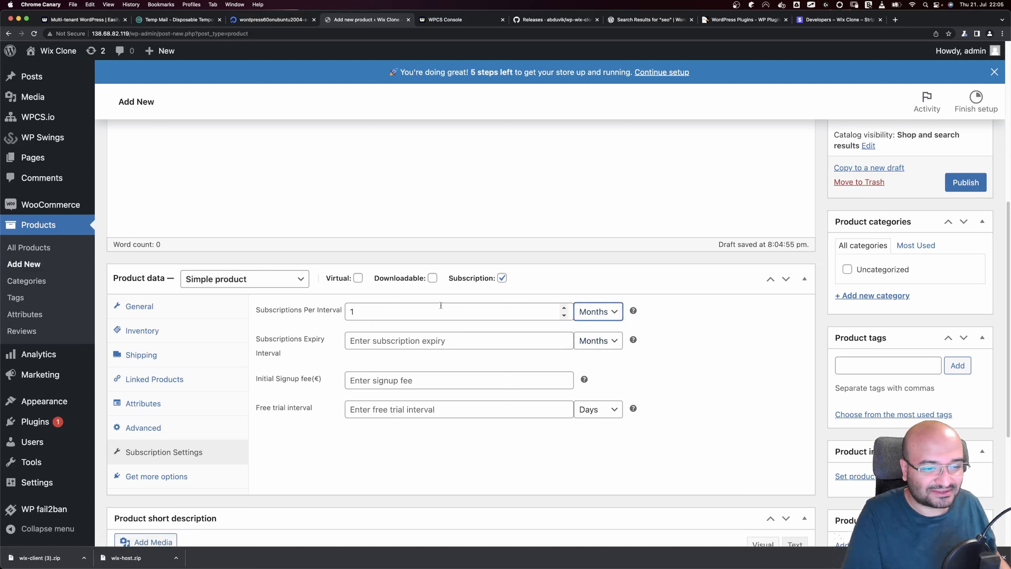
pyautogui.click(388, 411)
pyautogui.write('1')
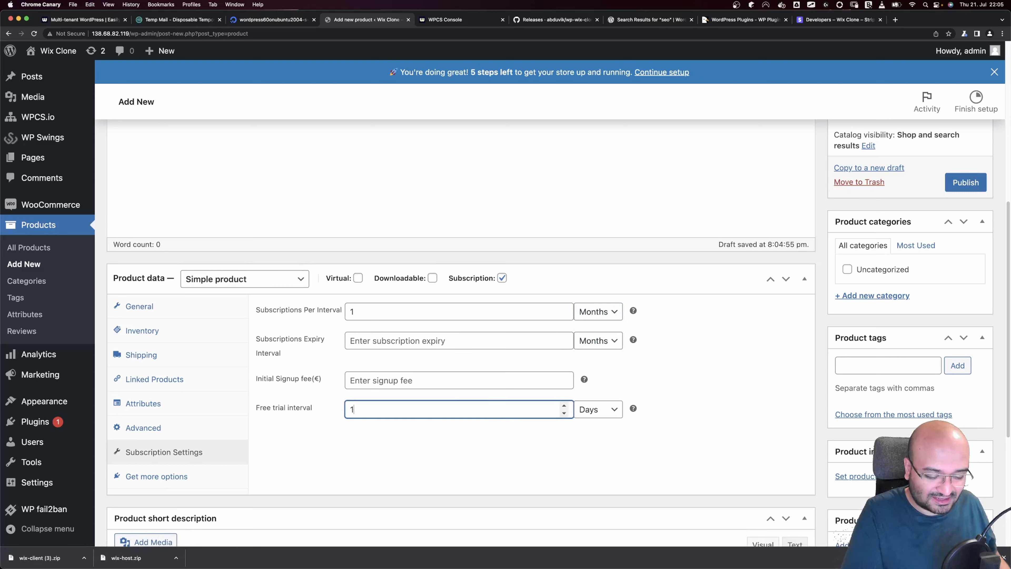
pyautogui.write('4')
# Upload the rocket picture as product image and set WPCS Version to Platinium
pyautogui.scroll(-2, 698, 448)
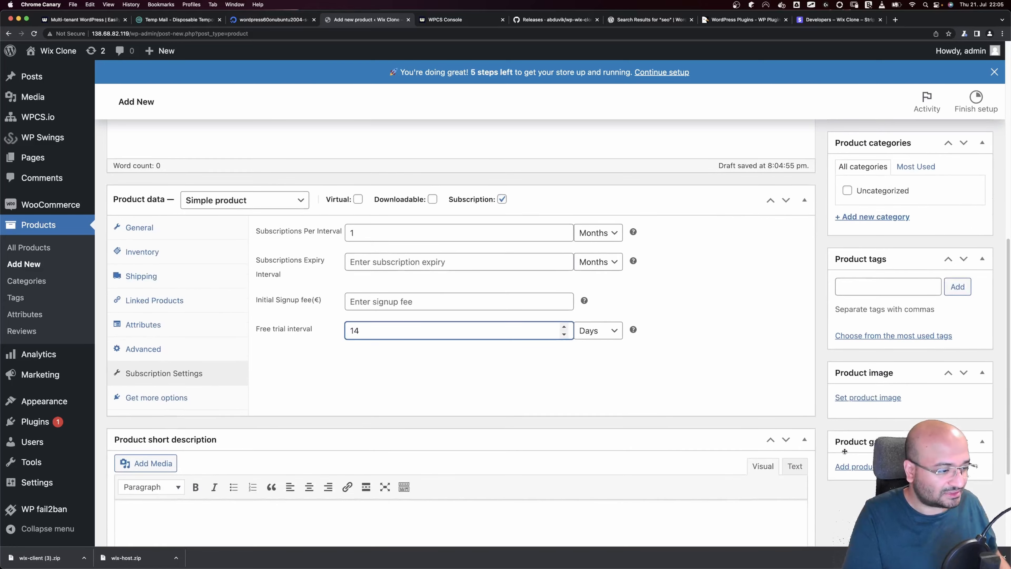
pyautogui.click(875, 397)
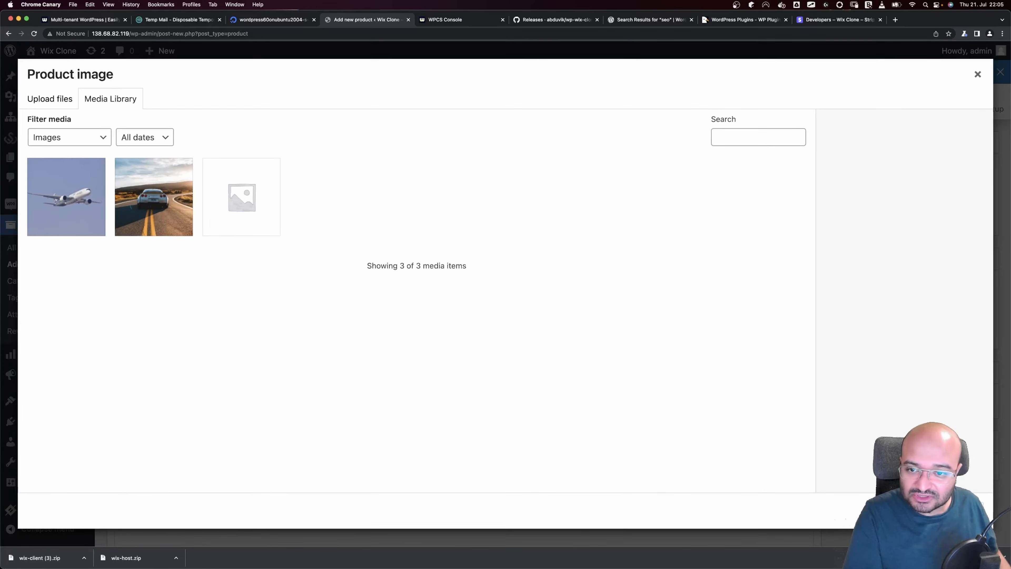
pyautogui.moveTo(1, 243); pyautogui.dragTo(297, 271)
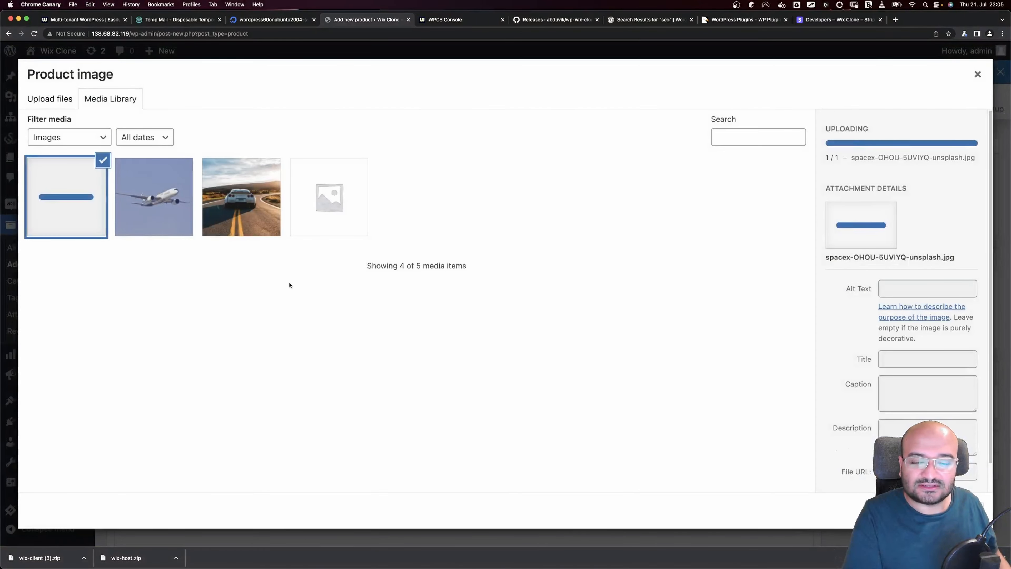
pyautogui.click(951, 511)
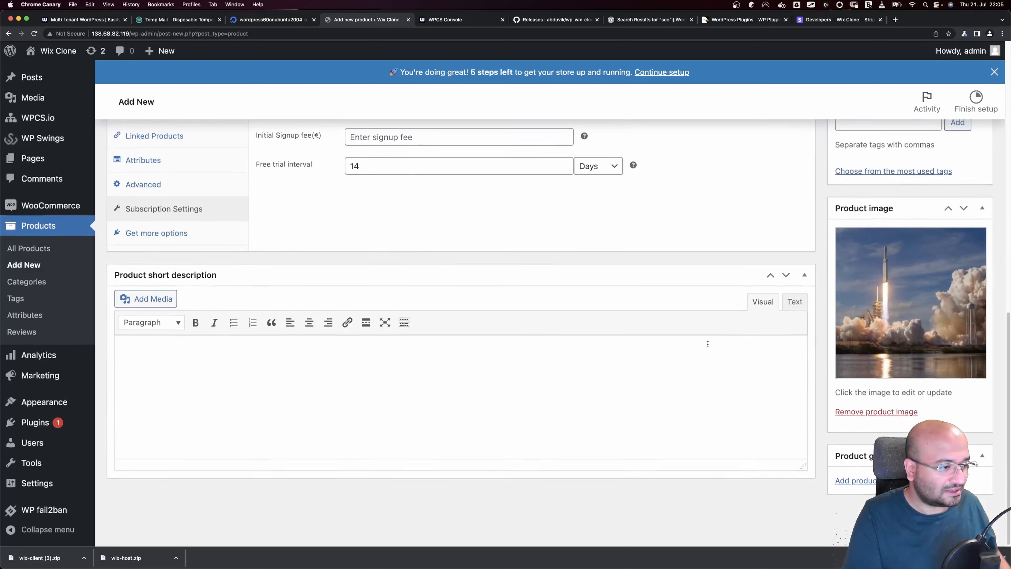
pyautogui.scroll(10, 717, 348)
pyautogui.click(880, 261)
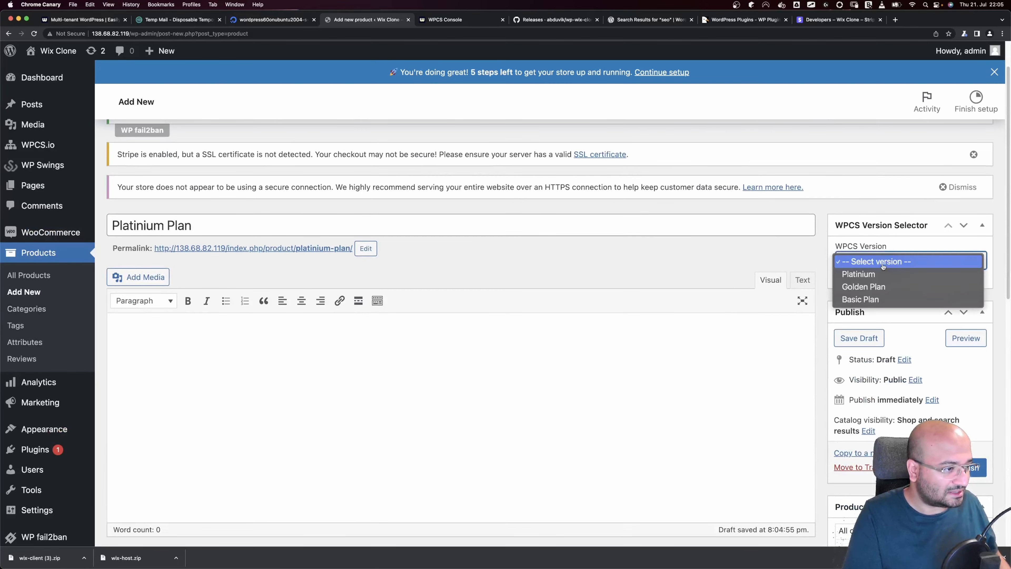
pyautogui.click(874, 275)
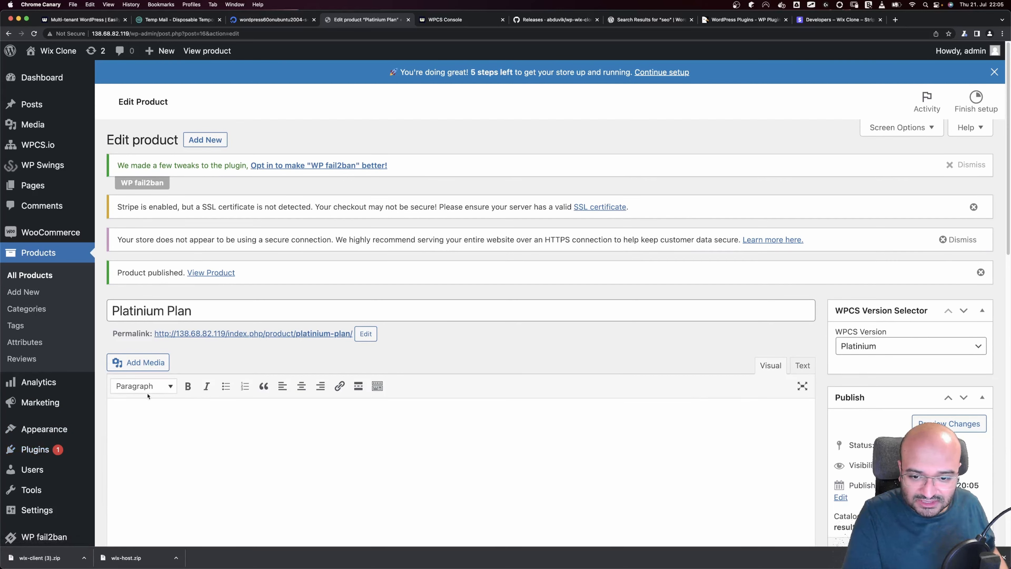
pyautogui.click(50, 511)
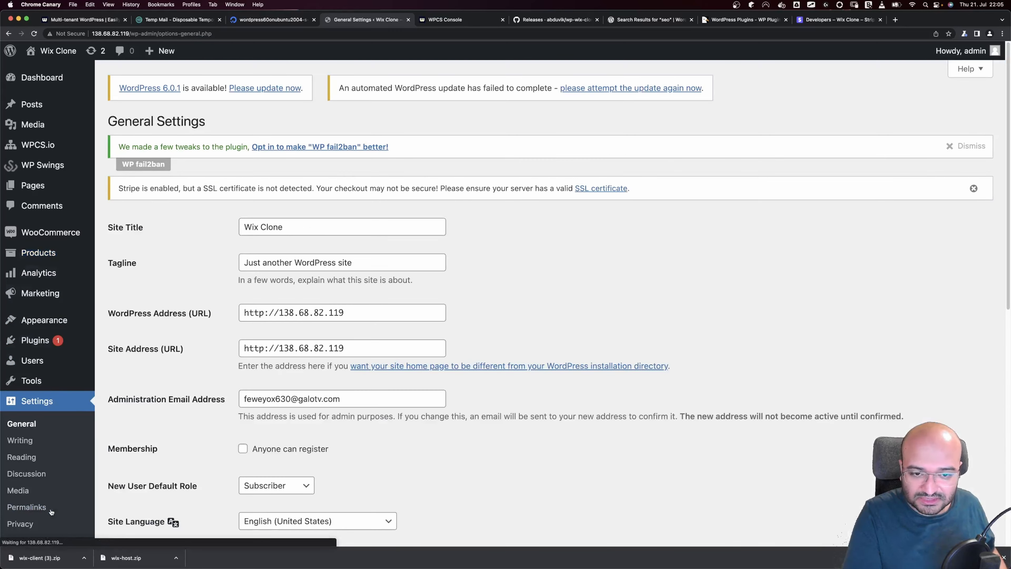
# Save Post name (/%postname%/) permalinks, then visit the Wix Clone front page from the admin bar
pyautogui.scroll(-10, 181, 414)
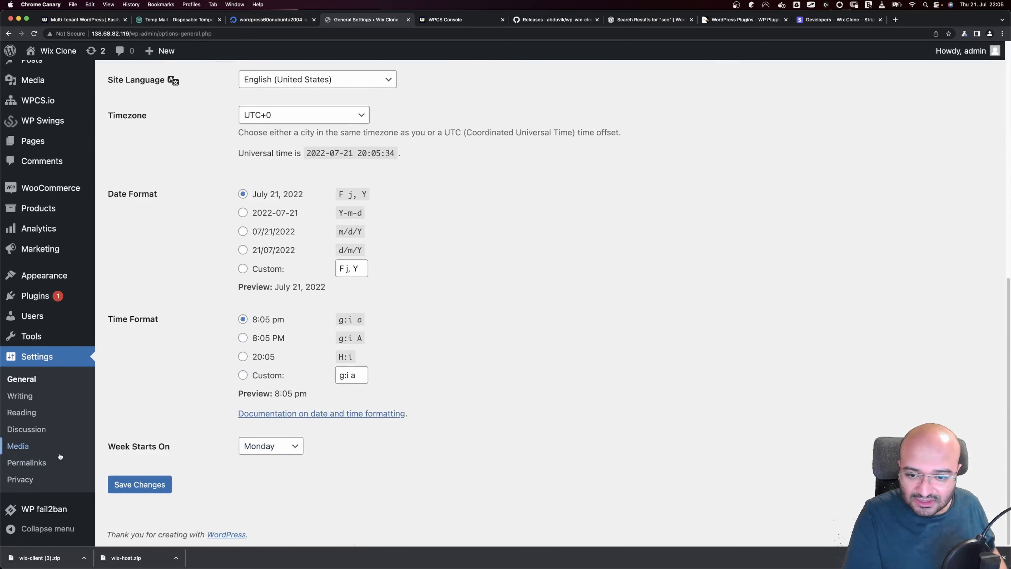
pyautogui.click(26, 462)
pyautogui.scroll(-3, 234, 409)
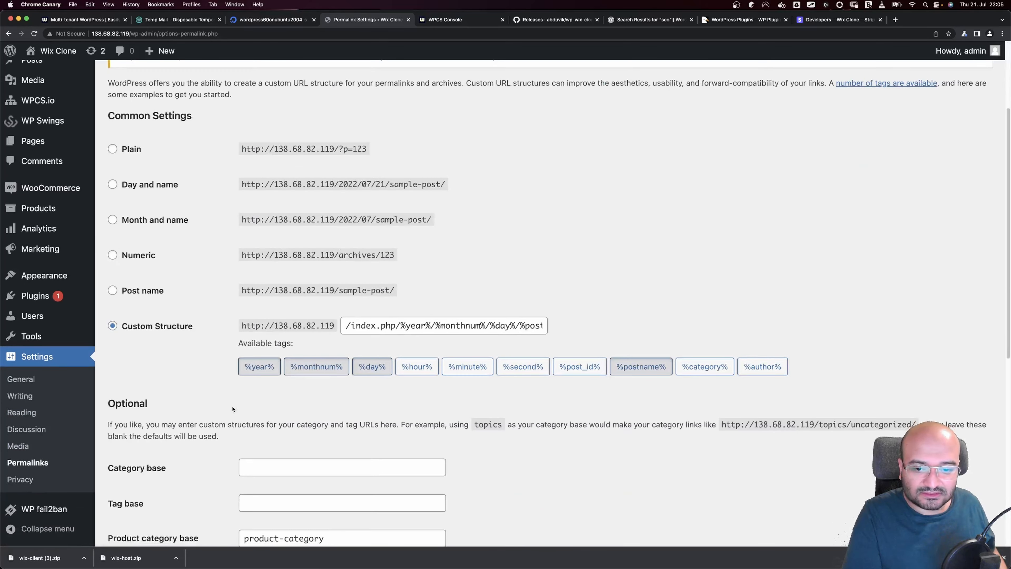
pyautogui.click(145, 298)
pyautogui.click(150, 326)
pyautogui.click(139, 291)
pyautogui.scroll(-8, 211, 334)
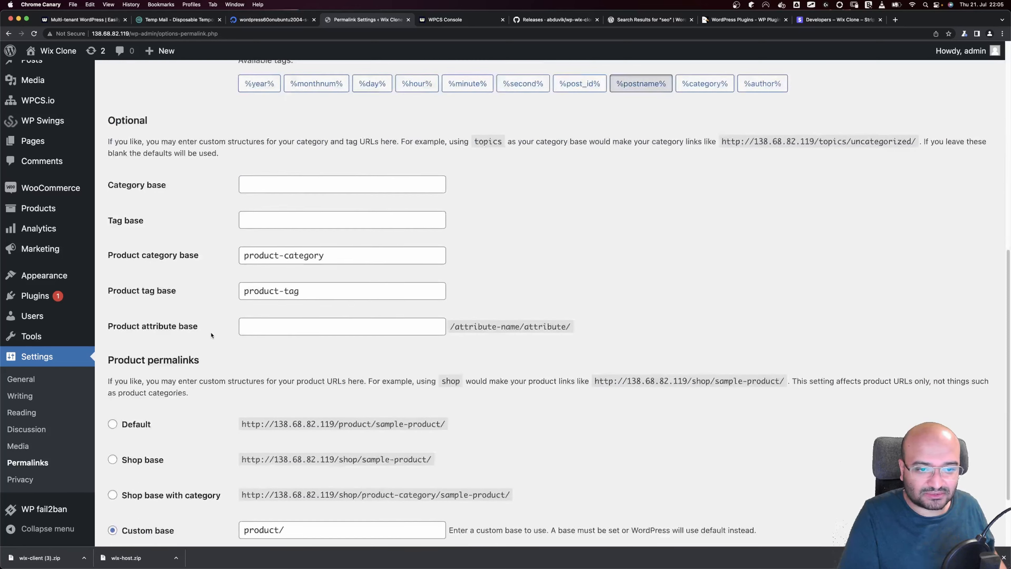
pyautogui.click(140, 512)
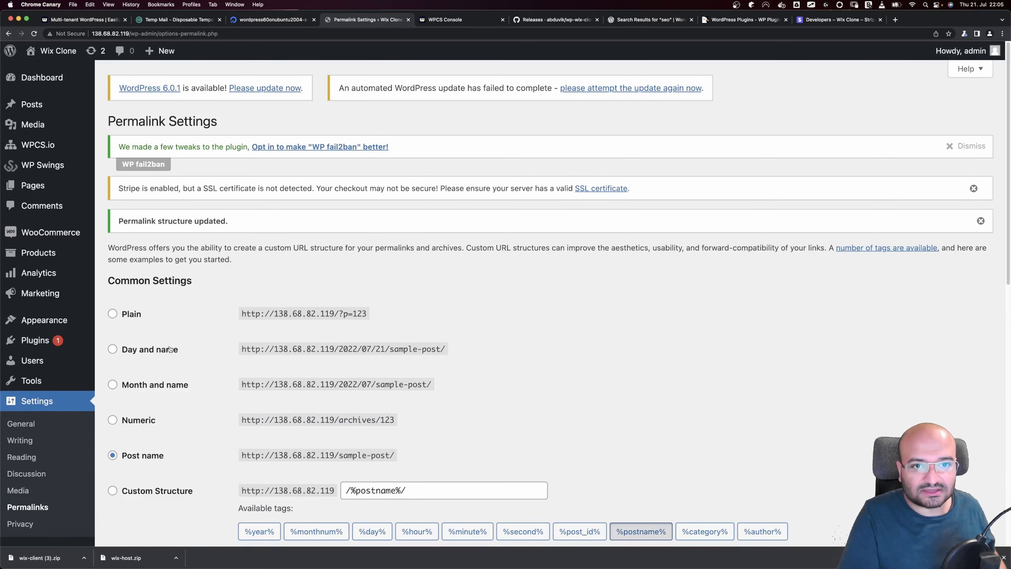
pyautogui.moveTo(62, 54)
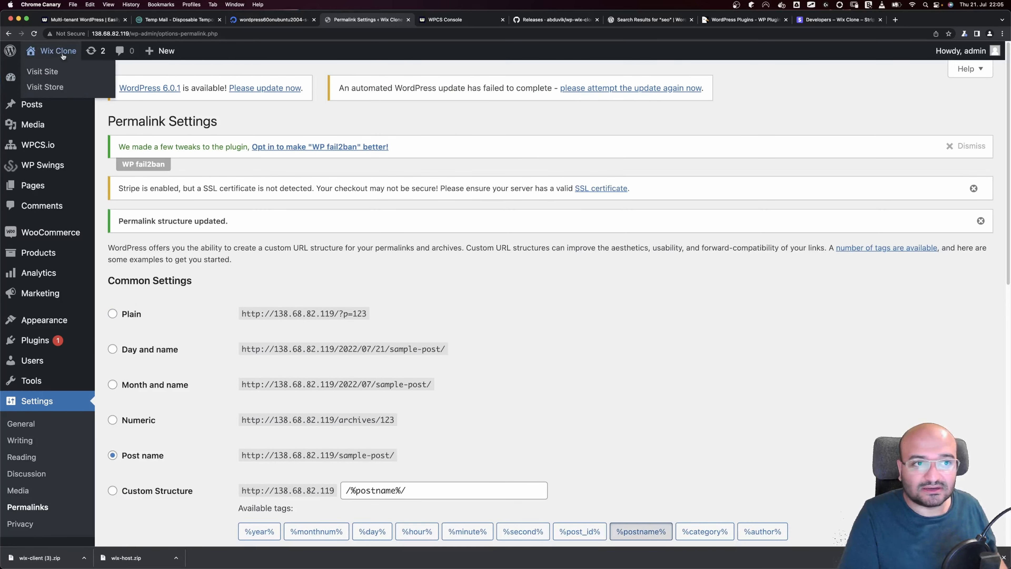
pyautogui.click(47, 72)
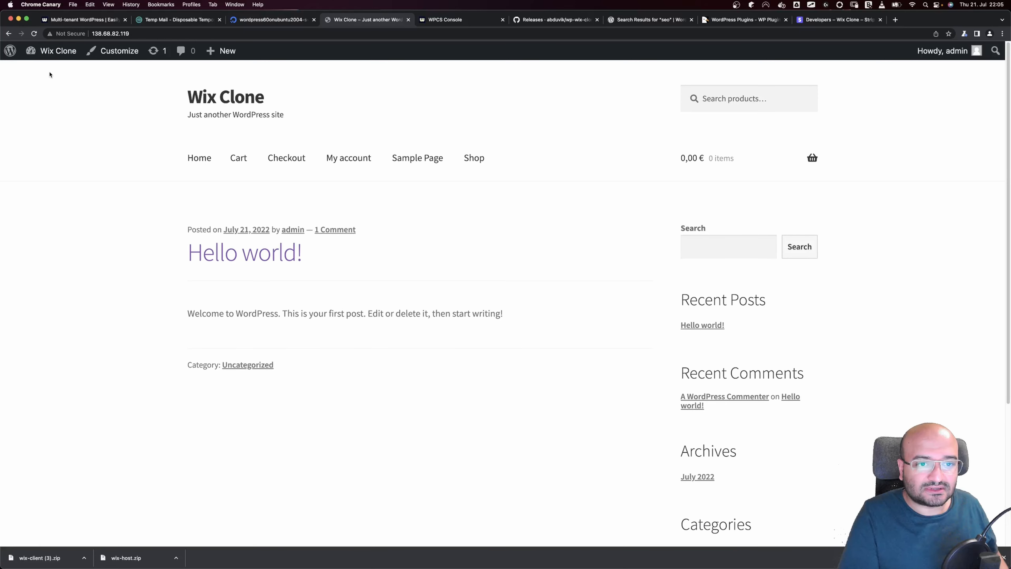
# View the Shop page's Basic, Golden and Platinium Plans, then switch to the GoodNotes whiteboard
pyautogui.click(482, 160)
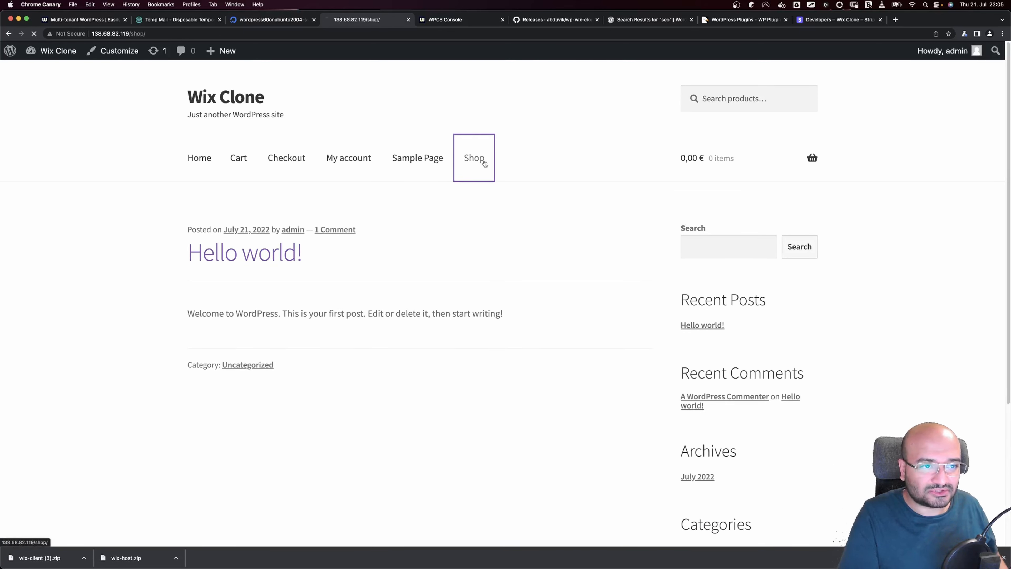
pyautogui.scroll(-5, 268, 313)
pyautogui.scroll(4, 268, 313)
pyautogui.hotkey('ctrl', 'Left')
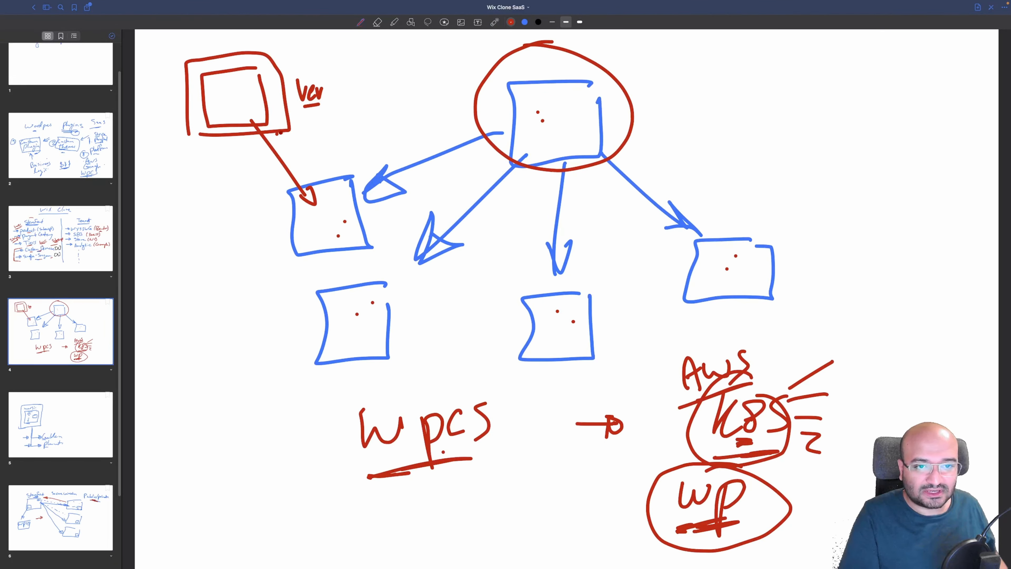
# Add a second red stroke under 'wpcs' and go back to the Chrome Shop page
pyautogui.moveTo(401, 470); pyautogui.dragTo(467, 464)
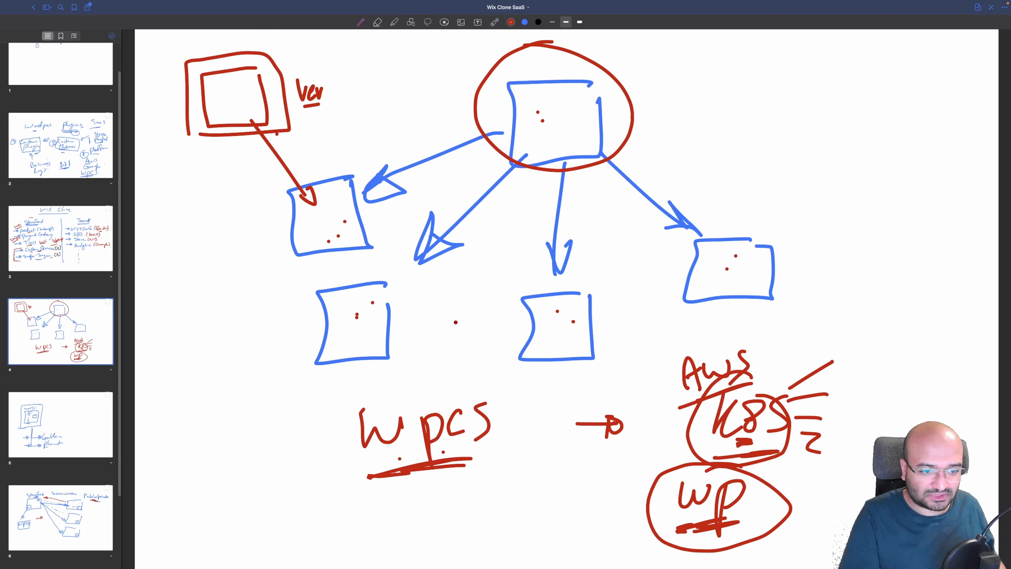
pyautogui.hotkey('ctrl', 'Left')
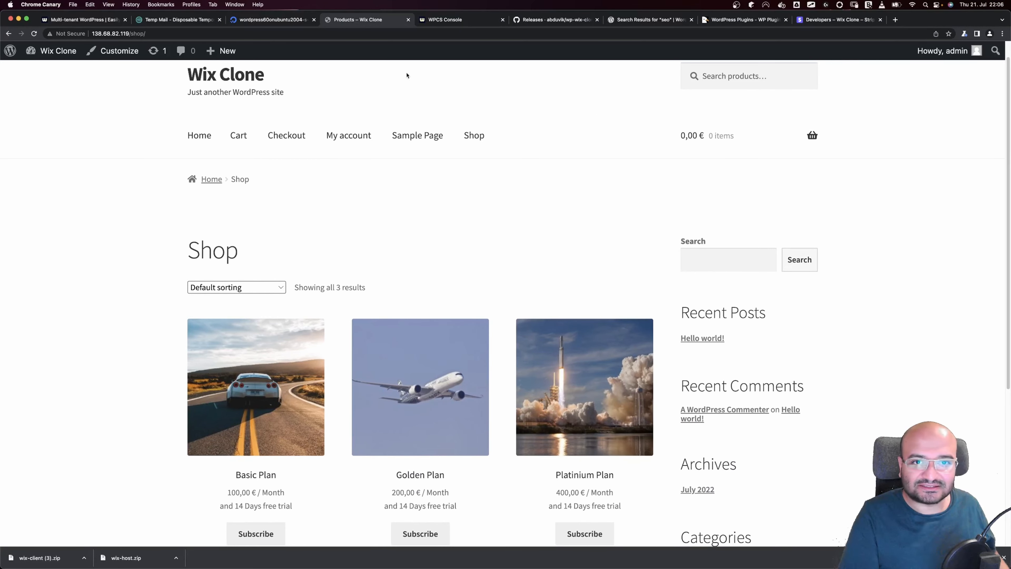
# Add the Basic Plan to the cart, view the cart and proceed to checkout
pyautogui.moveTo(179, 20); pyautogui.dragTo(333, 20)
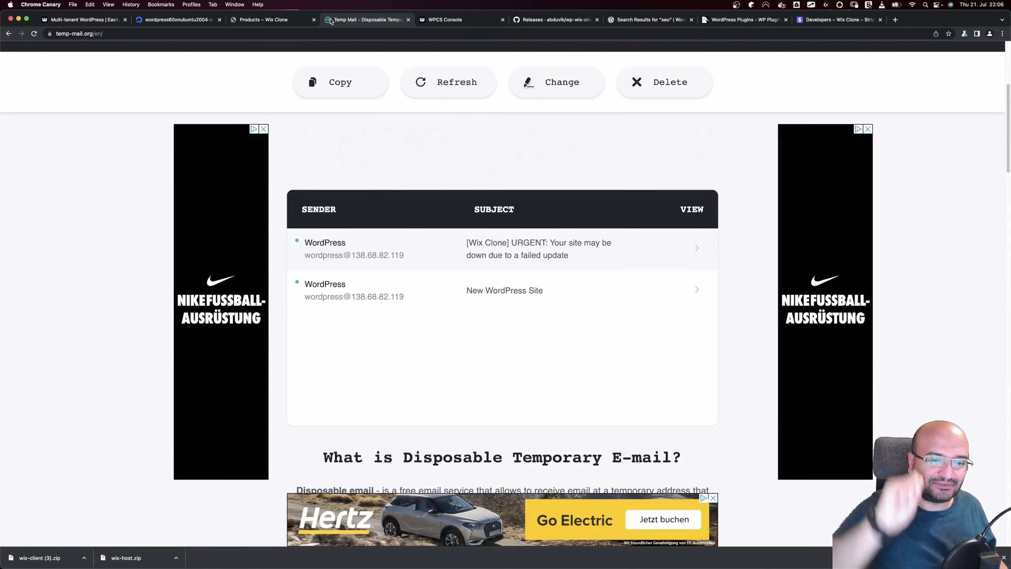
pyautogui.click(264, 20)
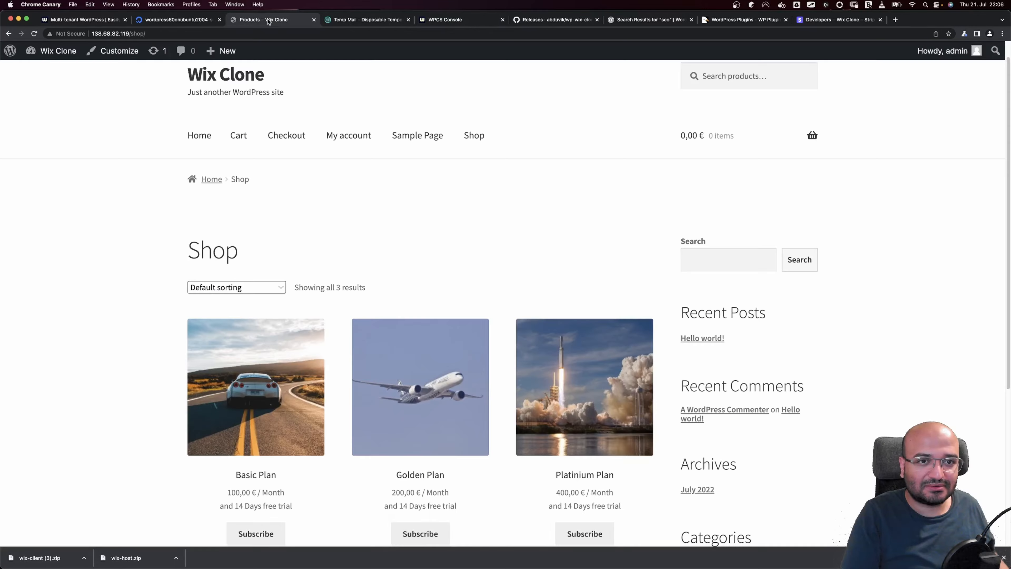
pyautogui.scroll(-3, 366, 180)
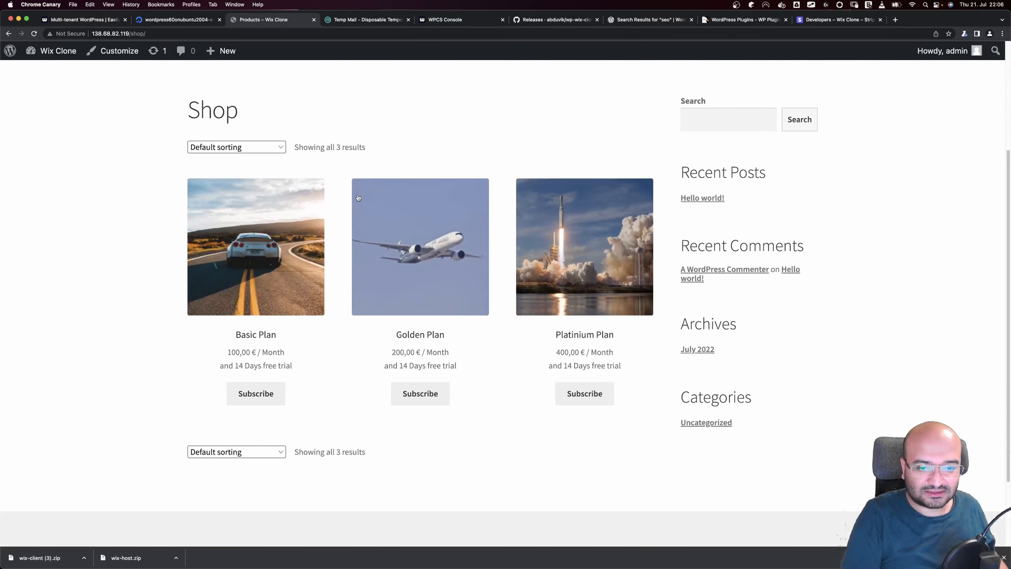
pyautogui.click(270, 394)
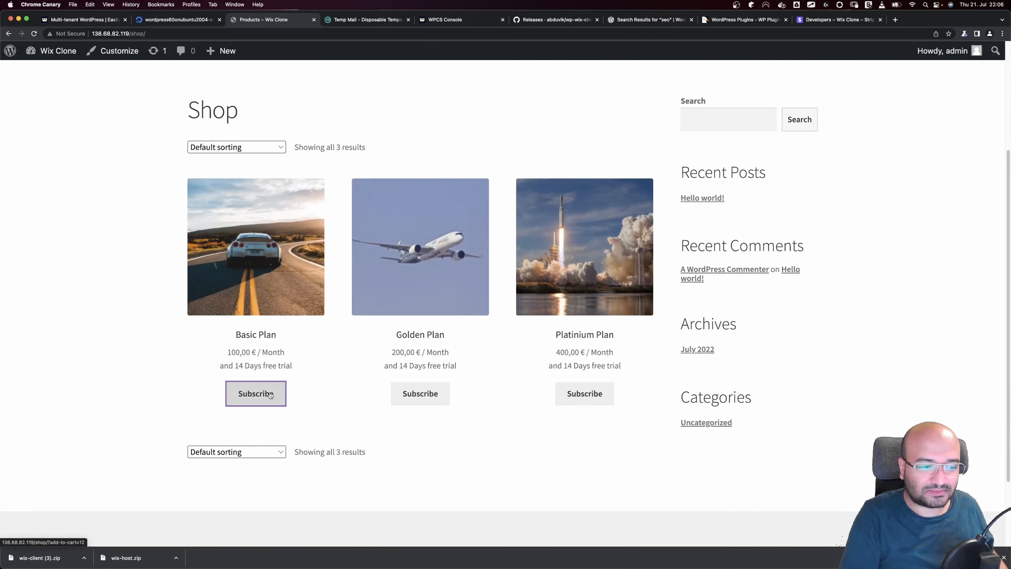
pyautogui.click(285, 394)
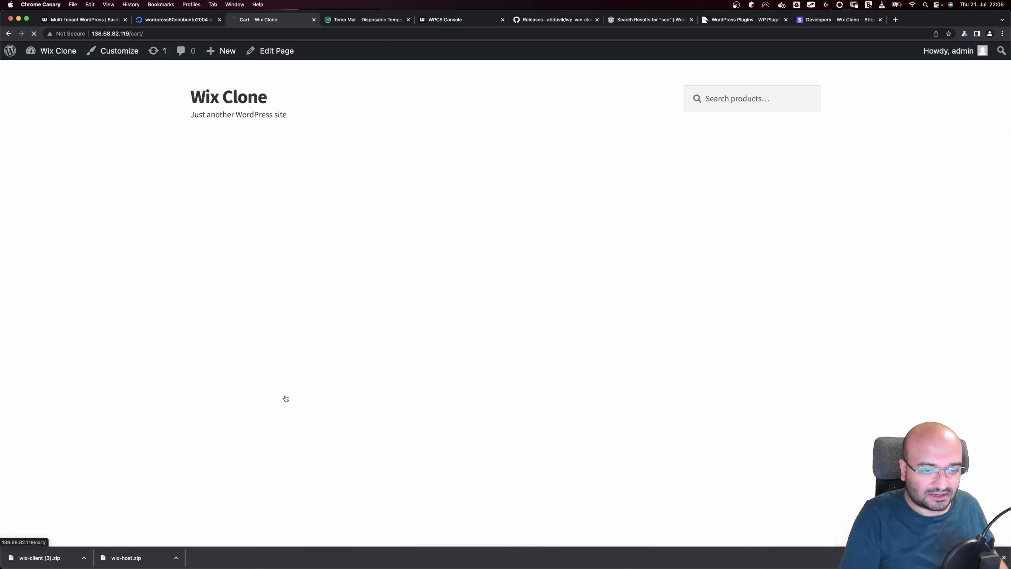
pyautogui.scroll(-3, 361, 352)
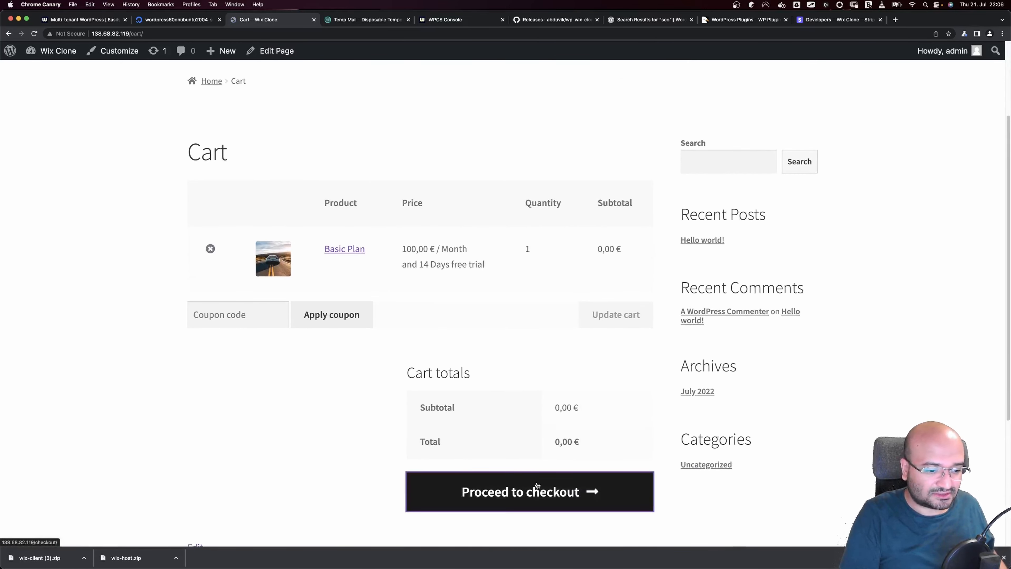
pyautogui.click(533, 490)
# Enter the buyer's first and last name on the checkout form
pyautogui.click(241, 421)
pyautogui.press('Tab')
pyautogui.press('Tab')
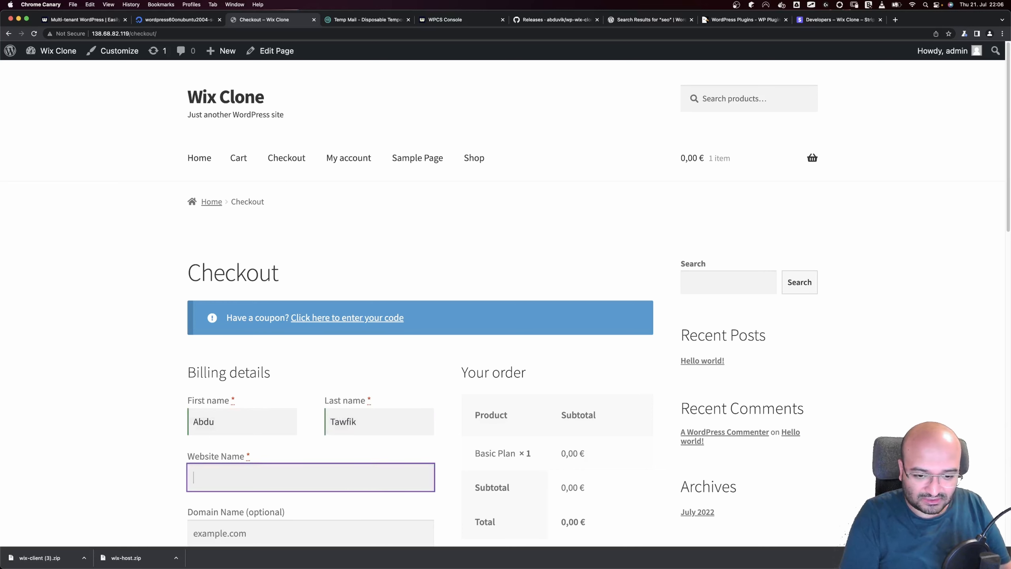
# Set the Website Name to 'Cool Website' and open a new browser tab
pyautogui.write('Cool')
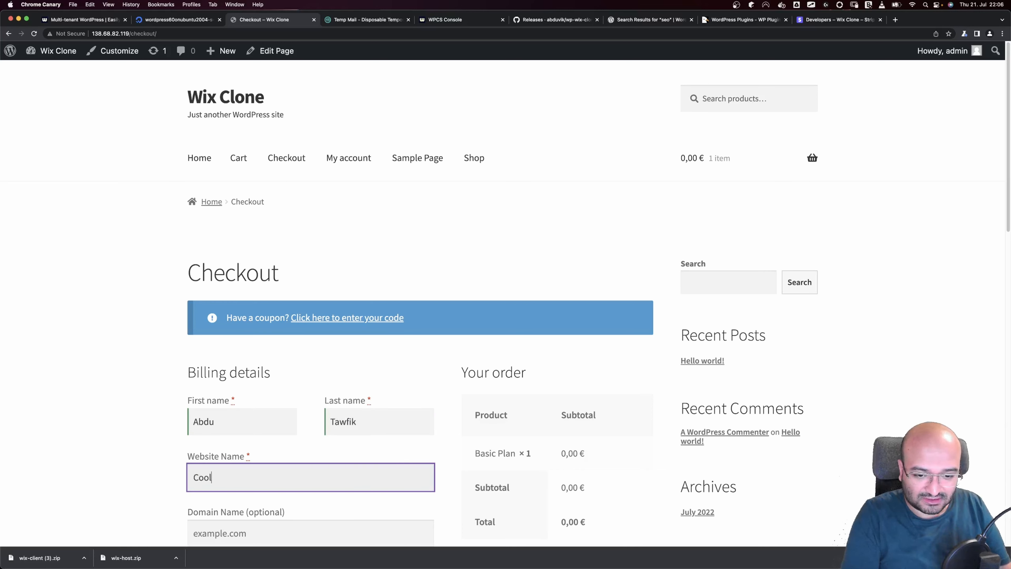
pyautogui.write(' Websie')
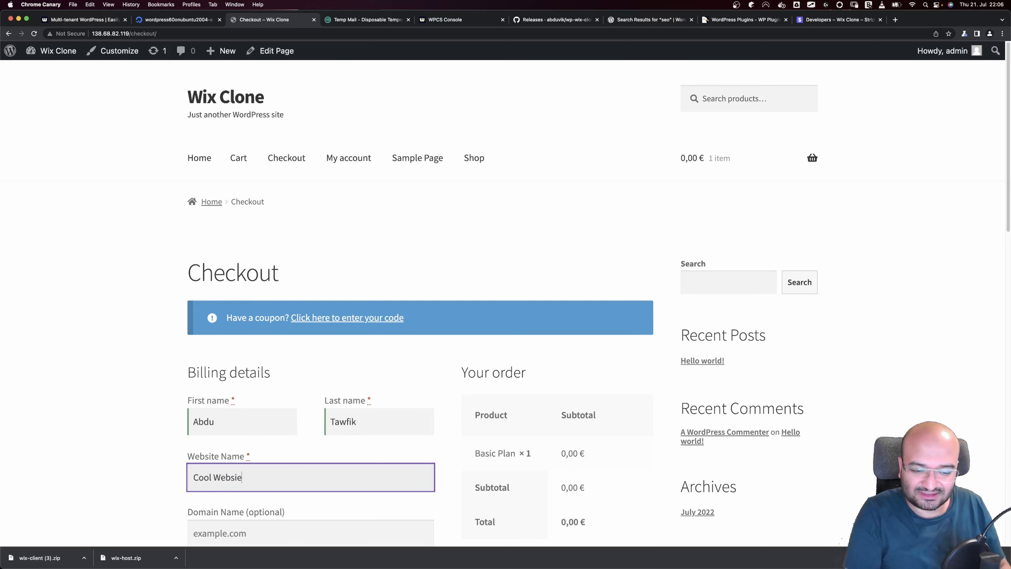
pyautogui.press('BackSpace')
pyautogui.write('te')
pyautogui.scroll(-5, 213, 379)
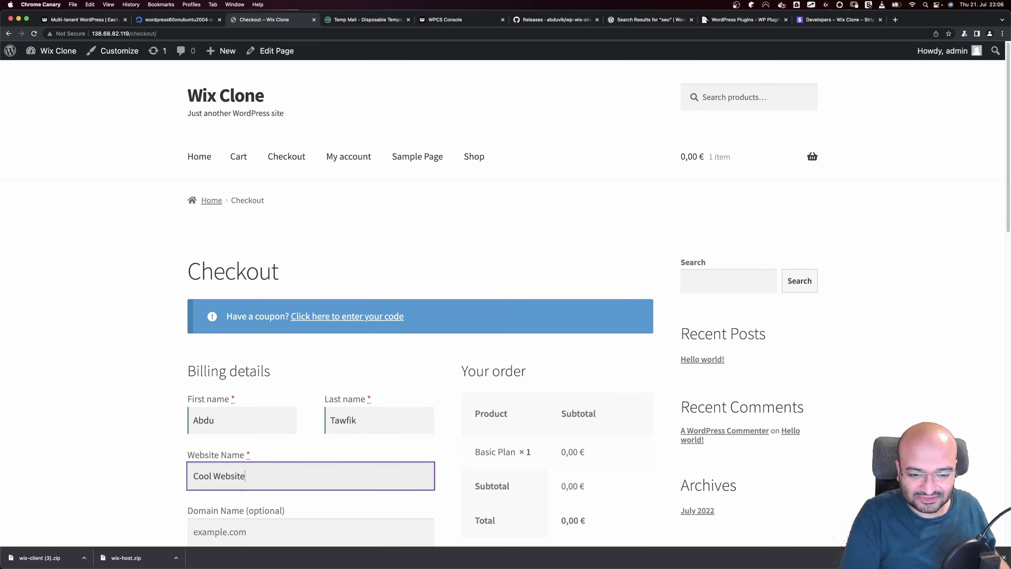
pyautogui.click(214, 379)
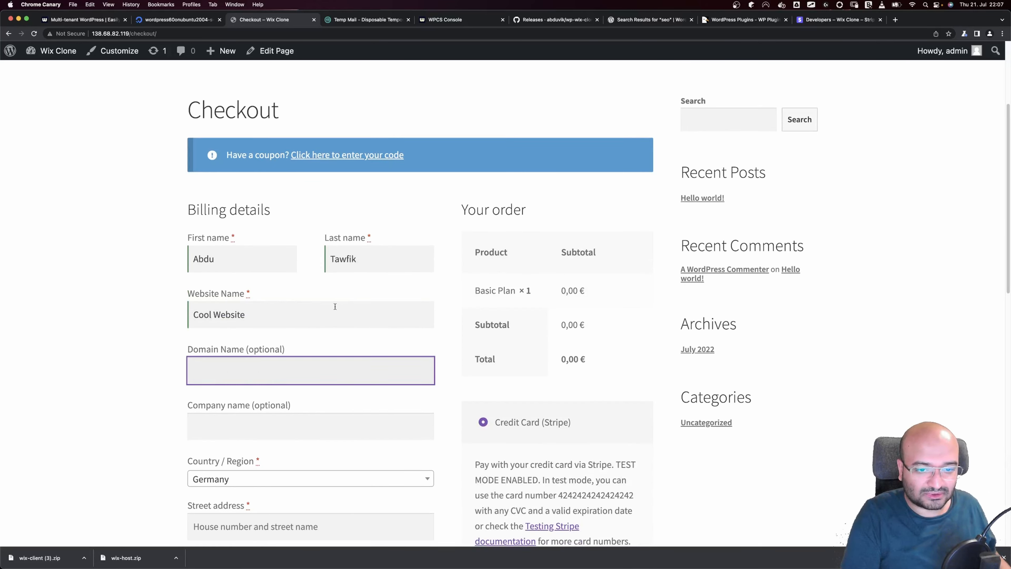
pyautogui.click(896, 20)
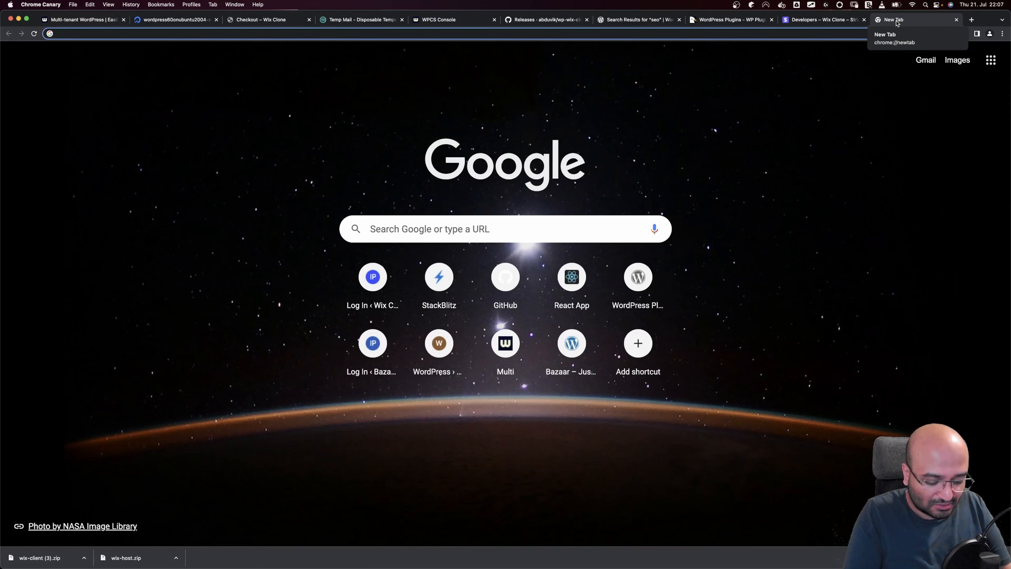
# Search the web for 'freenom' and open the Freenom website
pyautogui.write('freenom')
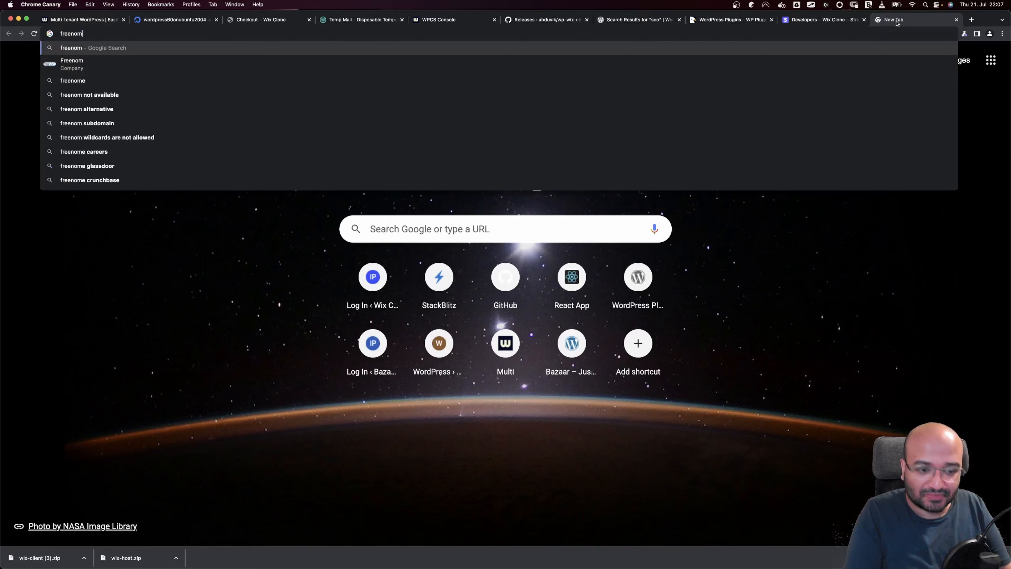
pyautogui.press('Return')
pyautogui.click(273, 178)
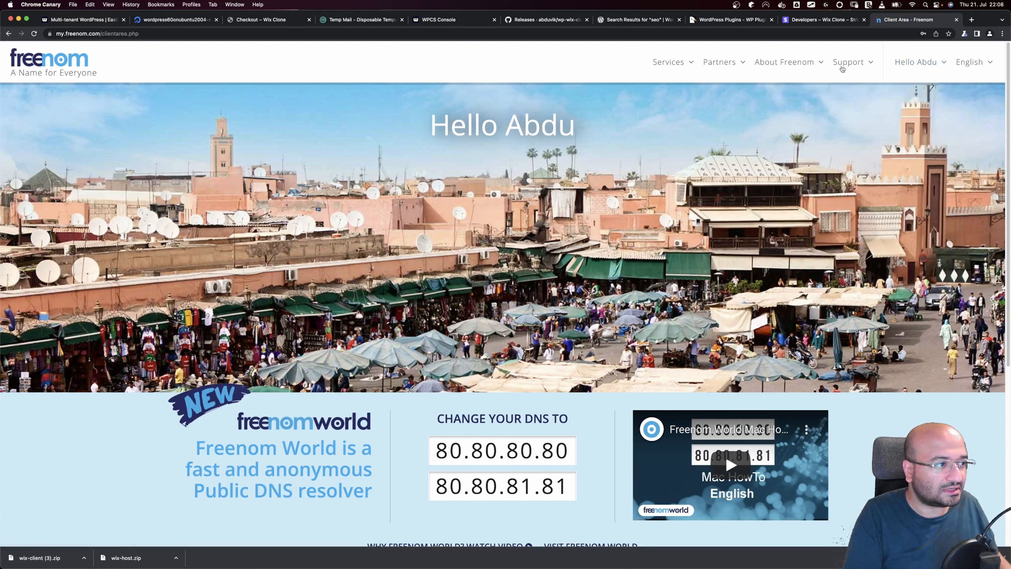
# Open Services > My Domains and copy the wixclonetest.tk domain name
pyautogui.click(916, 66)
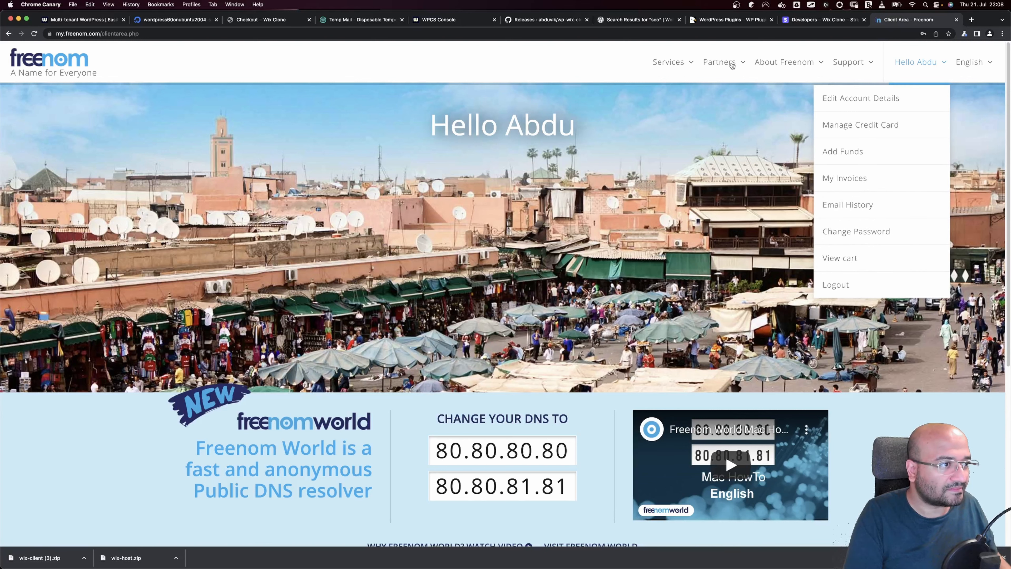
pyautogui.click(683, 64)
pyautogui.click(683, 97)
pyautogui.click(678, 64)
pyautogui.click(677, 121)
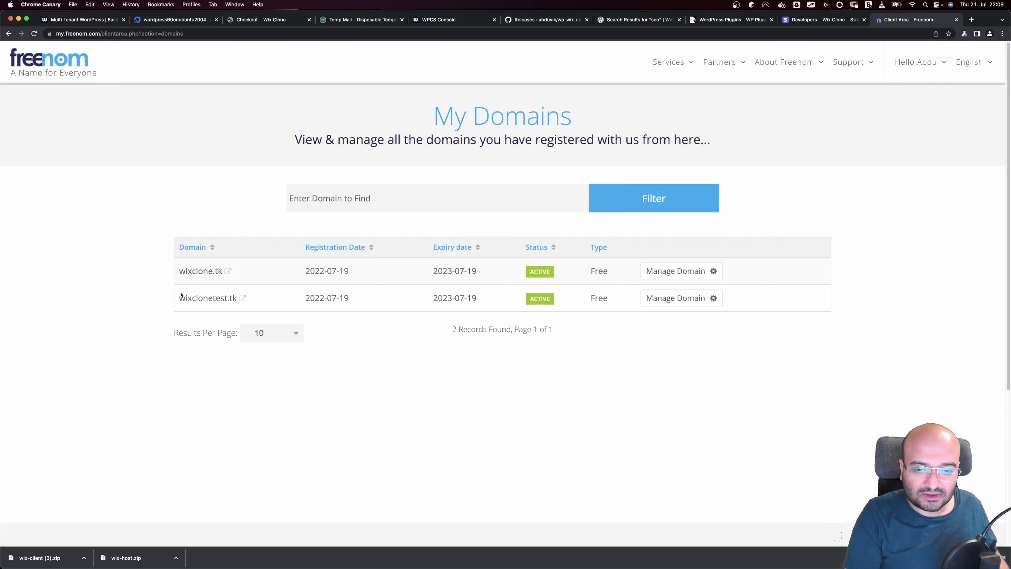
pyautogui.moveTo(179, 300); pyautogui.dragTo(235, 301)
pyautogui.press('super+c')
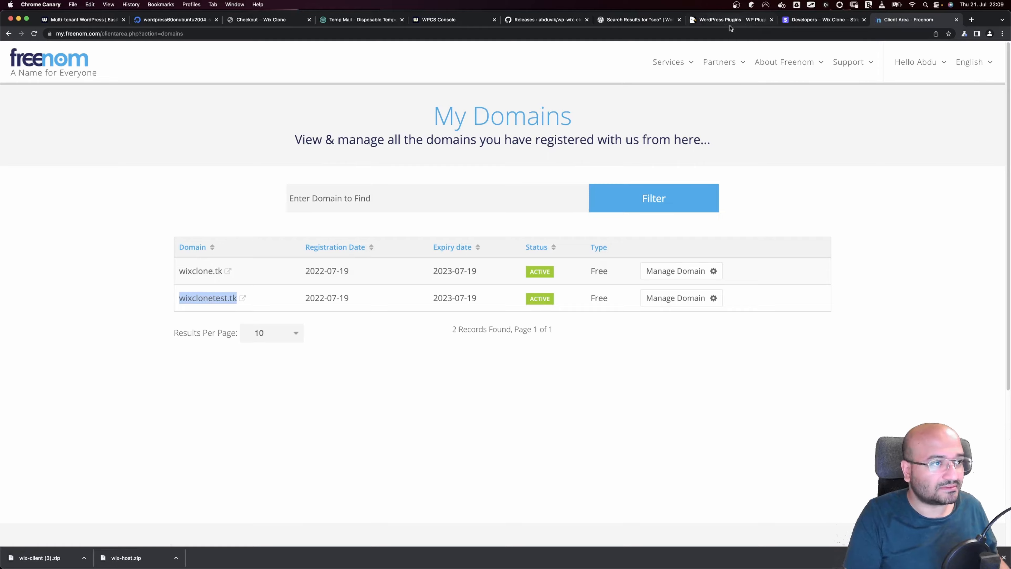
pyautogui.click(653, 24)
pyautogui.click(693, 21)
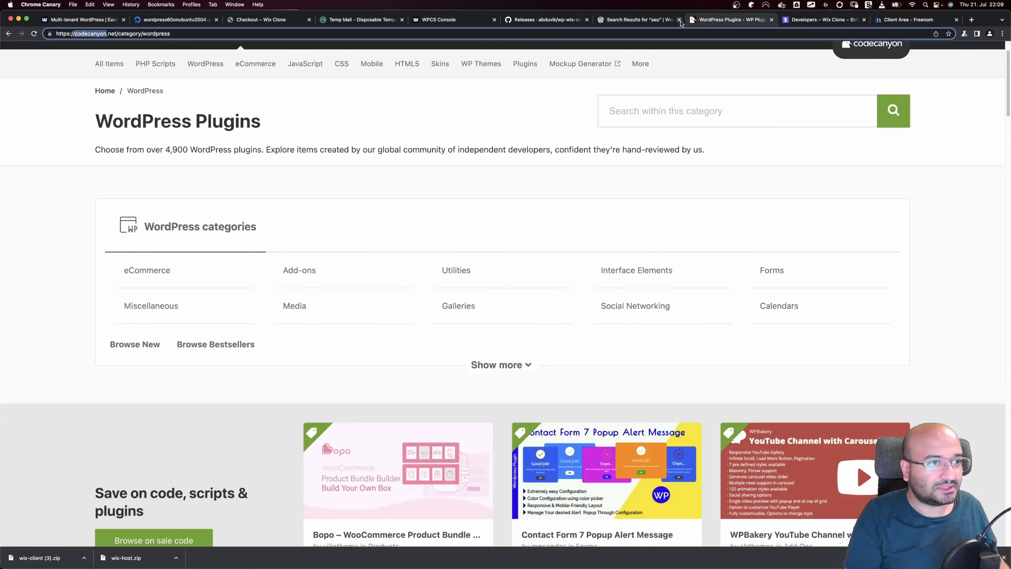
# Paste wixclonetest.tk into the checkout's Domain Name field
pyautogui.click(424, 24)
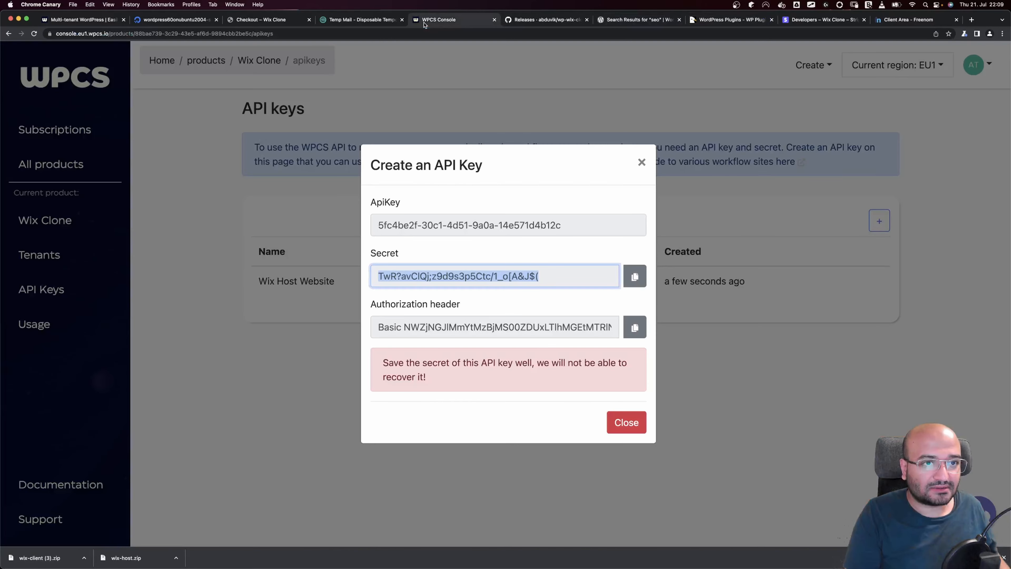
pyautogui.click(365, 24)
pyautogui.click(269, 23)
pyautogui.click(258, 379)
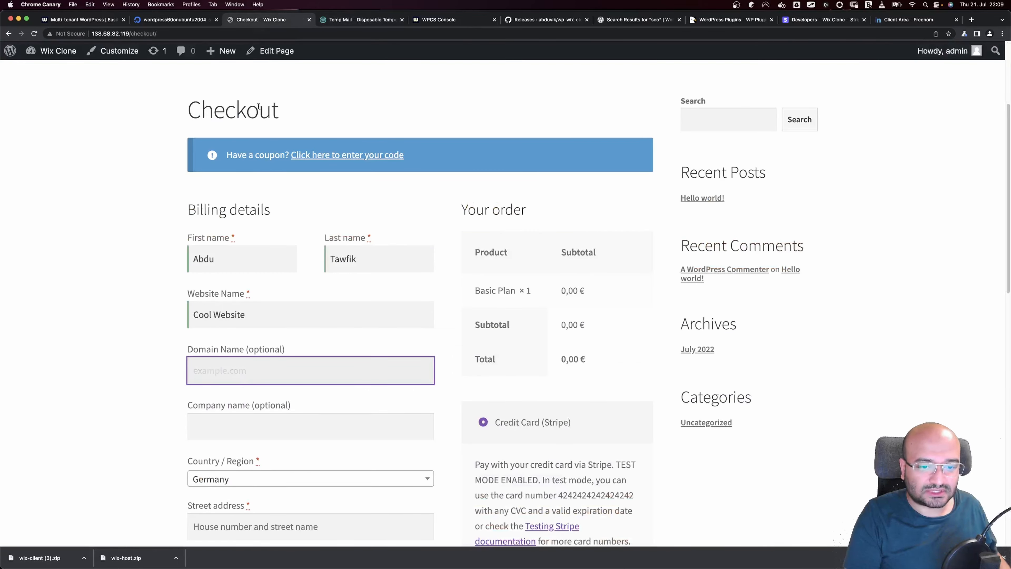
pyautogui.press('super+v')
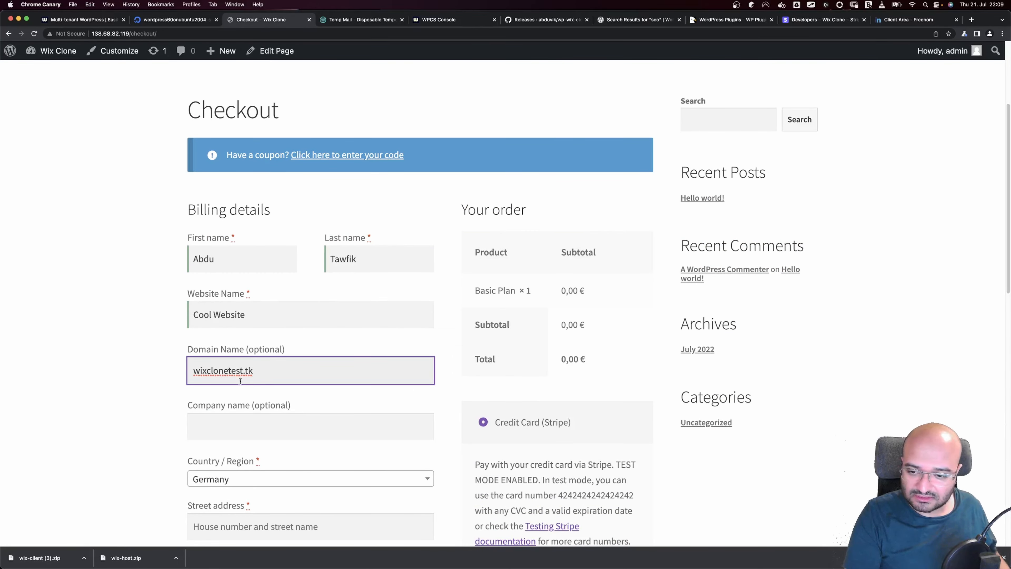
pyautogui.click(234, 426)
# Keep Germany as the country and autofill the billing address from a saved entry
pyautogui.scroll(-3, 233, 426)
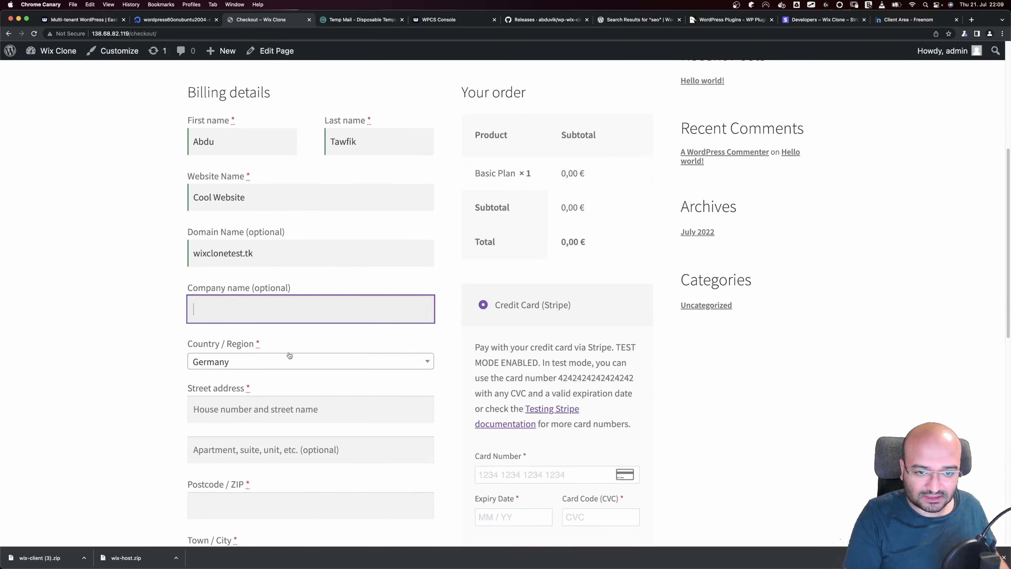
pyautogui.click(242, 365)
pyautogui.click(243, 364)
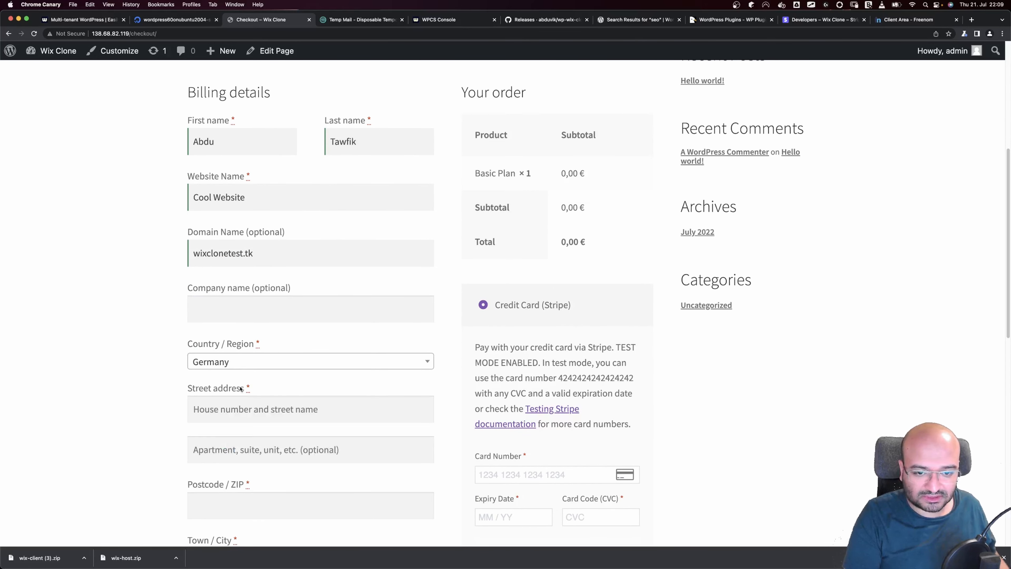
pyautogui.click(240, 410)
pyautogui.click(256, 438)
pyautogui.scroll(-5, 310, 358)
pyautogui.click(310, 508)
# Enter the Stripe test card with expiry 12/24 and CVC 123, saving payment information
pyautogui.doubleClick(588, 168)
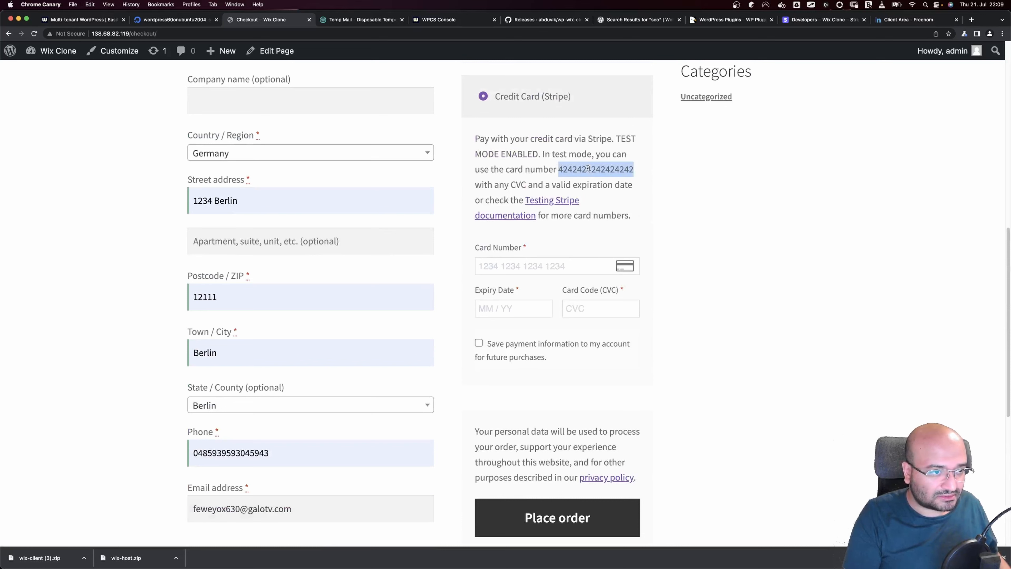
pyautogui.click(517, 265)
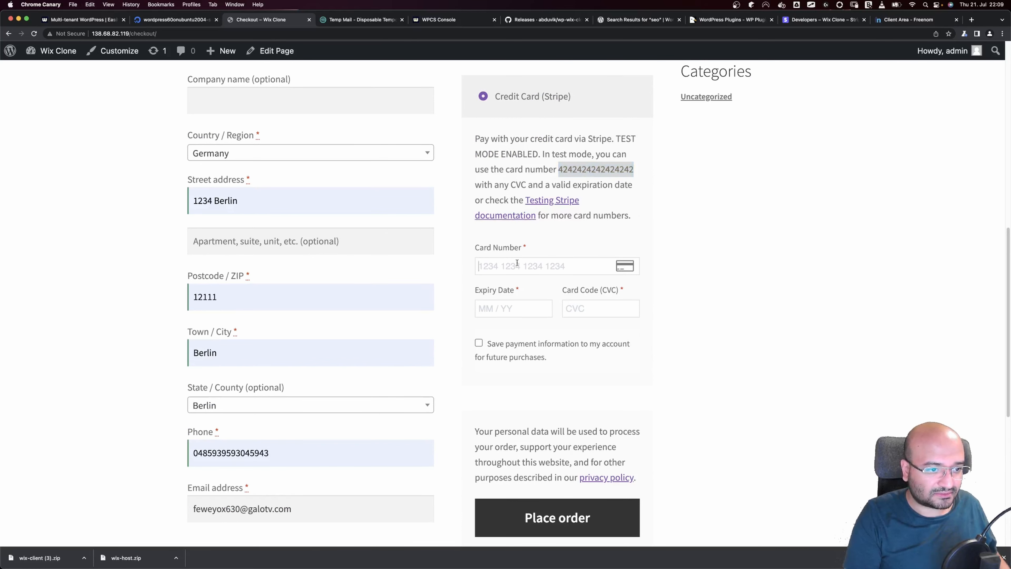
pyautogui.press('super+v')
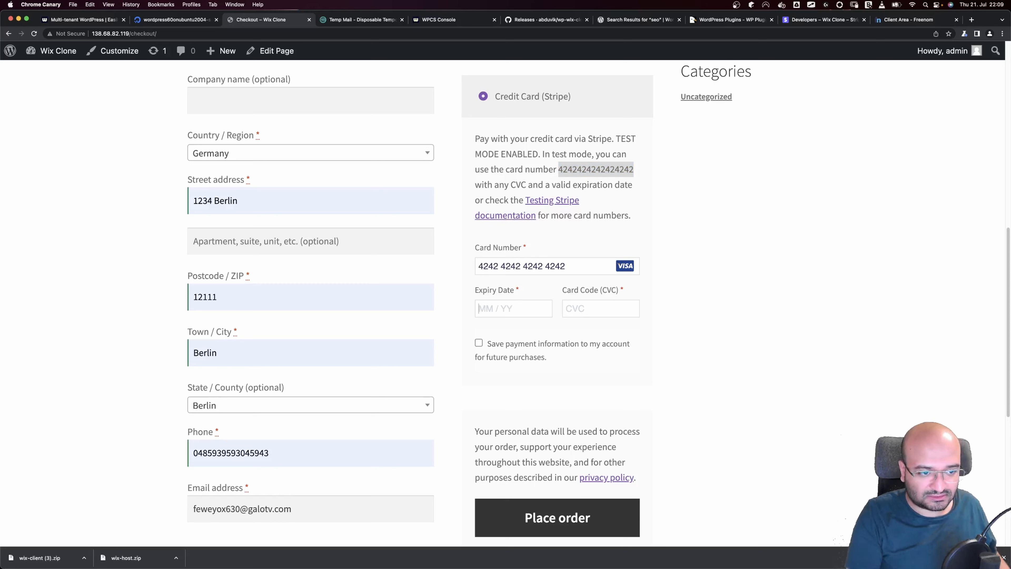
pyautogui.write('12 / 44')
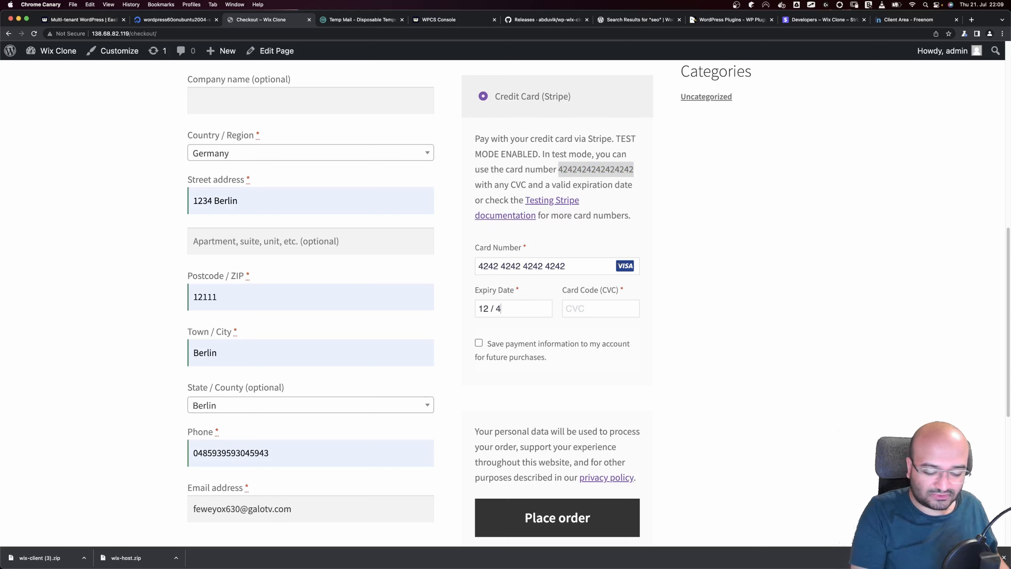
pyautogui.doubleClick(505, 309)
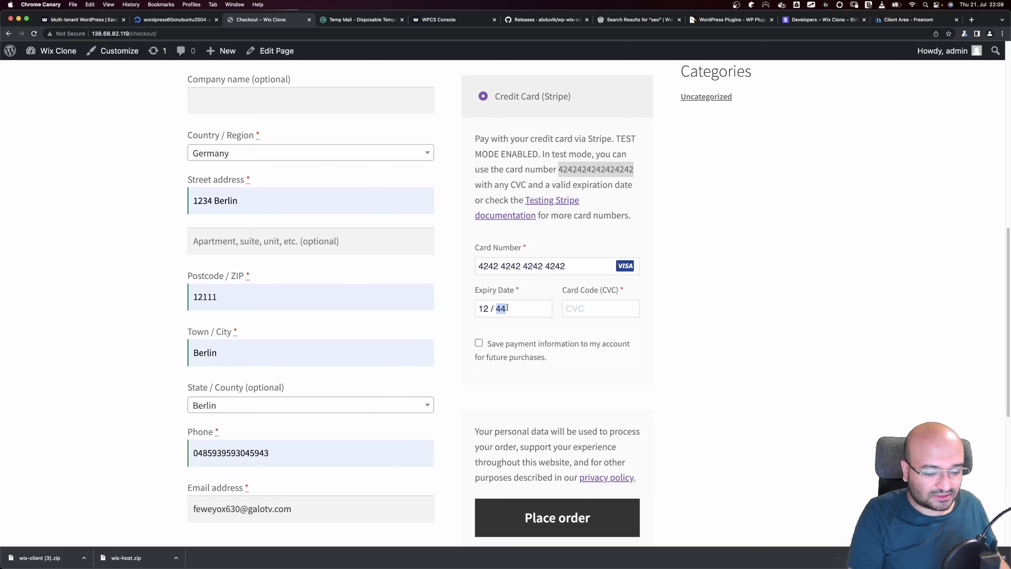
pyautogui.write('24')
pyautogui.press('Tab')
pyautogui.write('123')
pyautogui.click(529, 357)
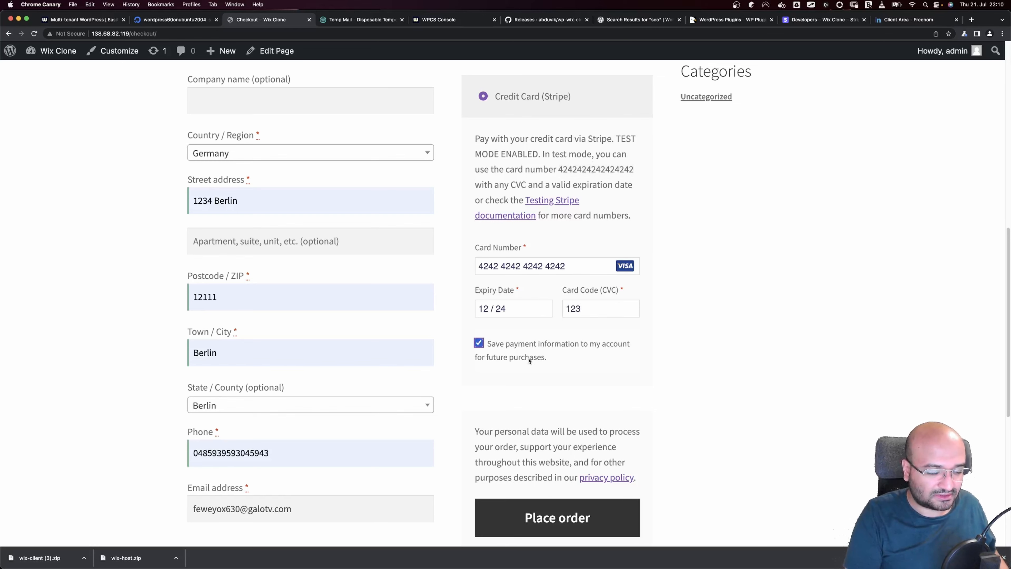
# Re-paste wixclonetest.tk into Domain Name and place the order
pyautogui.scroll(5, 453, 343)
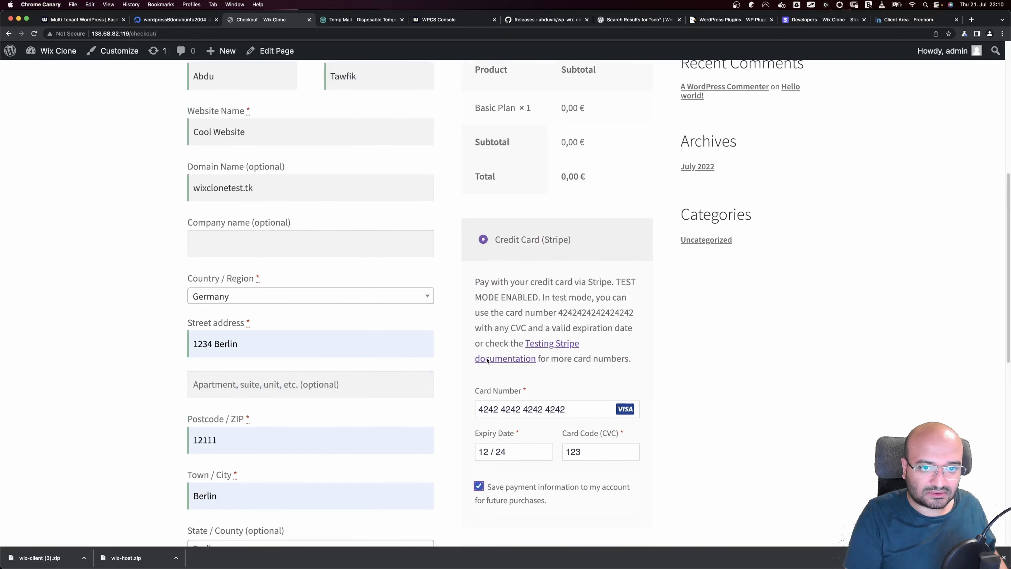
pyautogui.tripleClick(246, 192)
pyautogui.press('super+c')
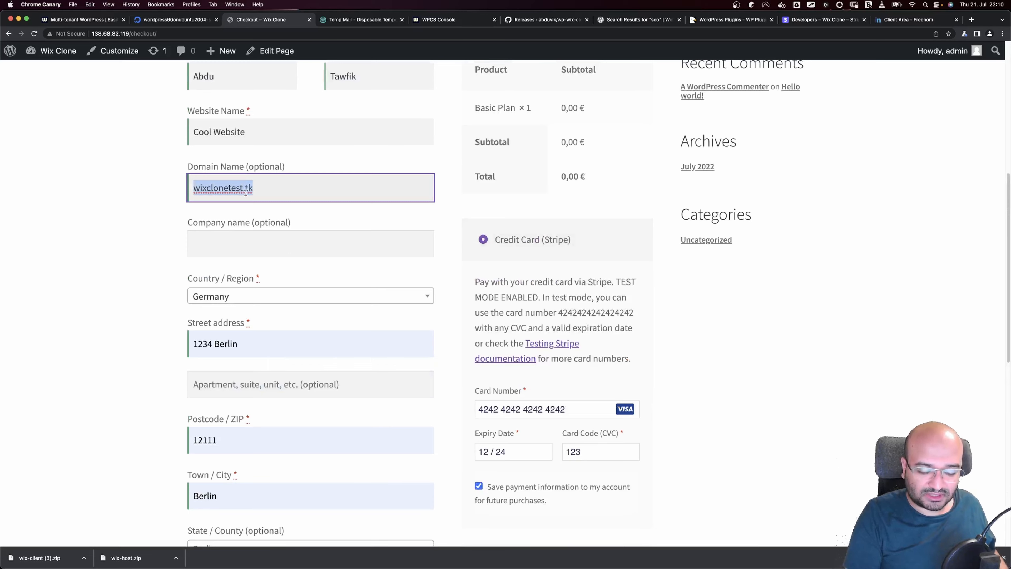
pyautogui.press('BackSpace')
pyautogui.press('super+v')
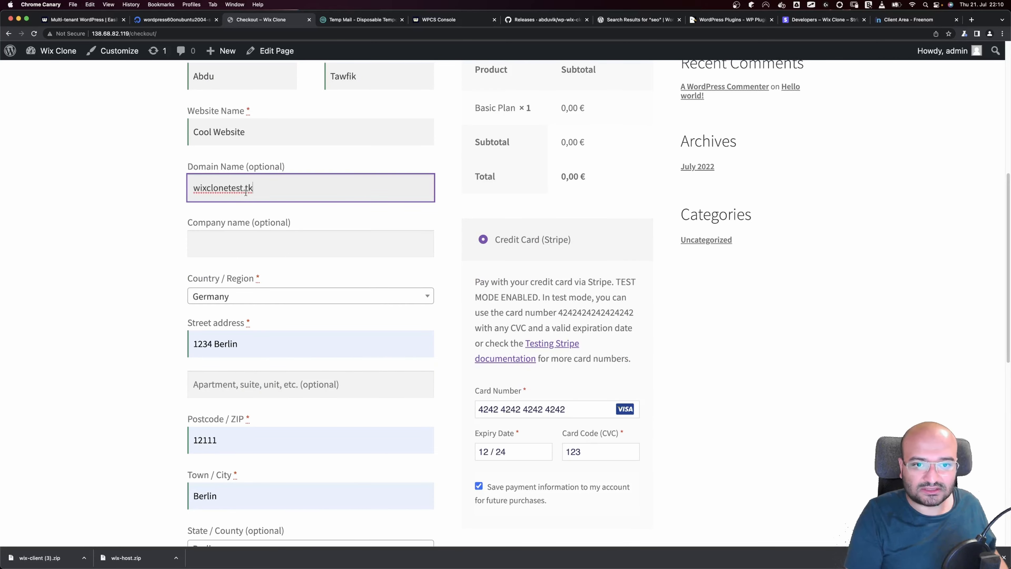
pyautogui.scroll(-3, 573, 431)
pyautogui.scroll(-4, 579, 480)
pyautogui.click(535, 368)
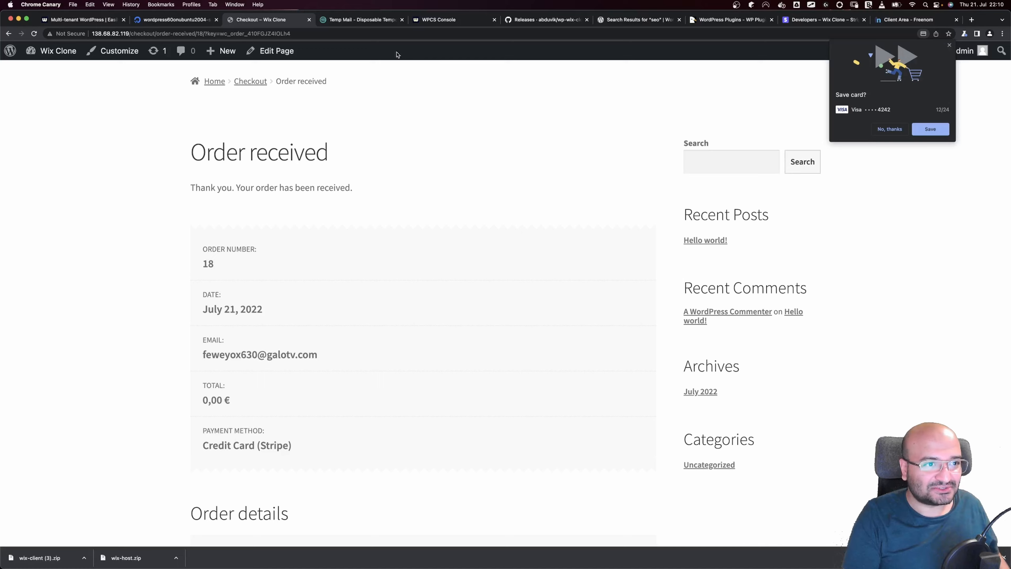
# Close the Create an API Key dialog, view the Wix Clone product, then go to Temp Mail
pyautogui.click(430, 21)
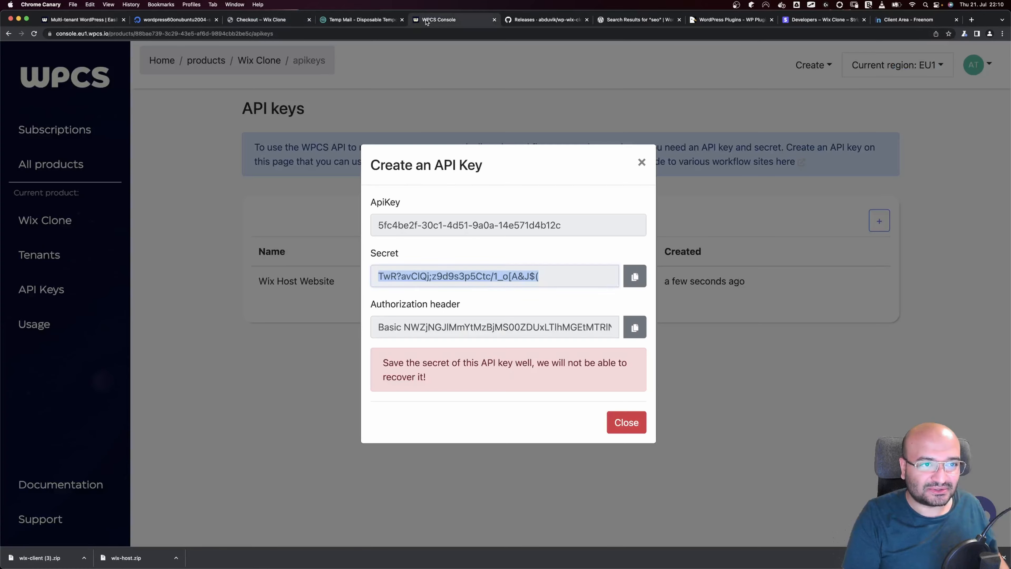
pyautogui.click(641, 162)
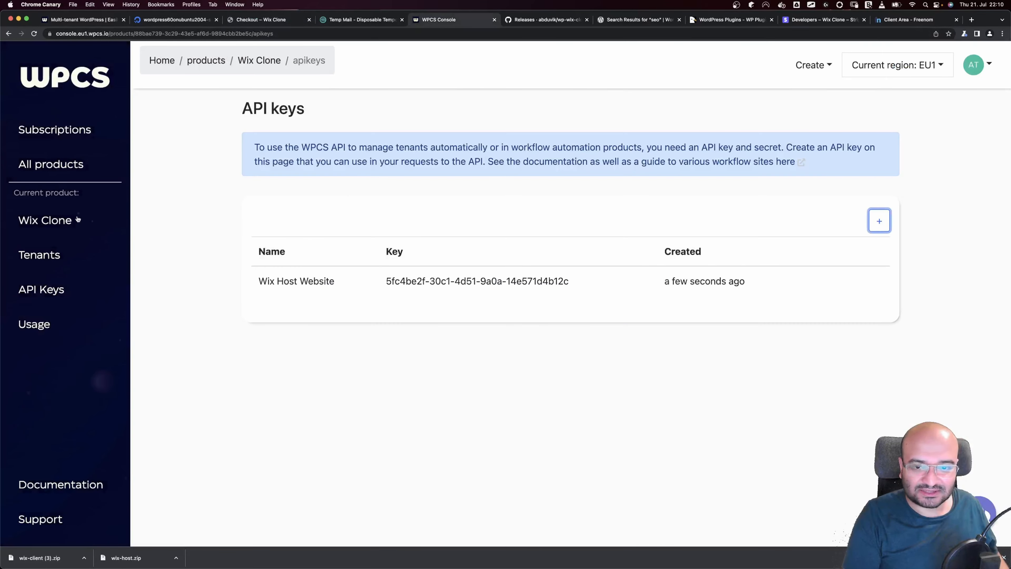
pyautogui.click(43, 223)
pyautogui.click(363, 19)
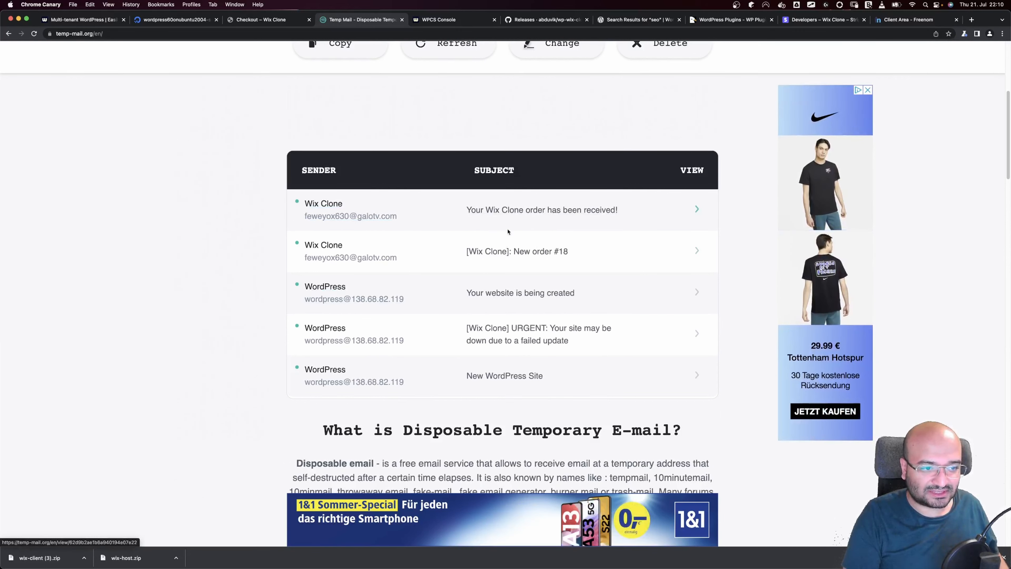
# Read the 'Your website is being created' email, open its Admin Url login, then return to order 18
pyautogui.click(326, 293)
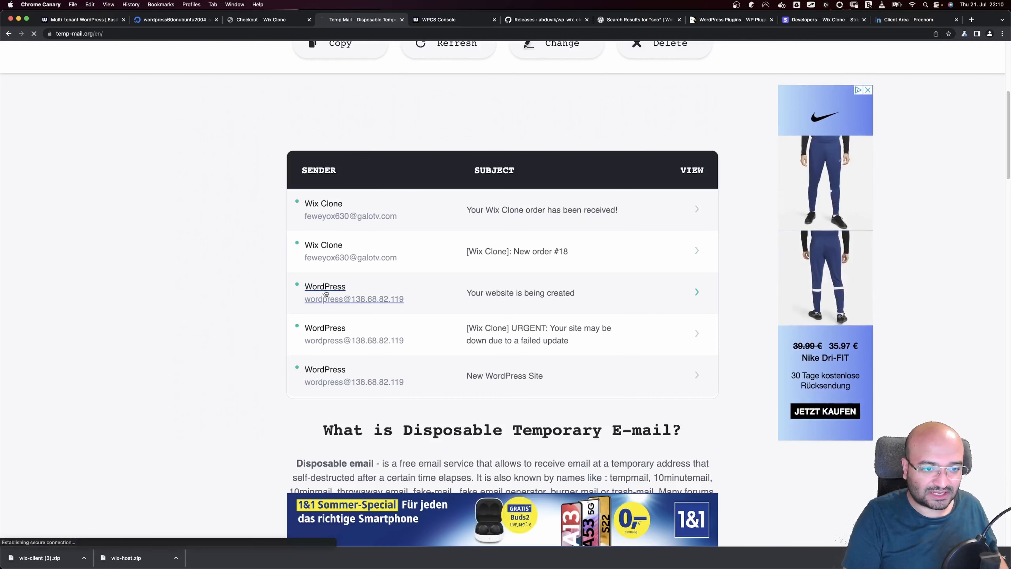
pyautogui.scroll(-3, 458, 338)
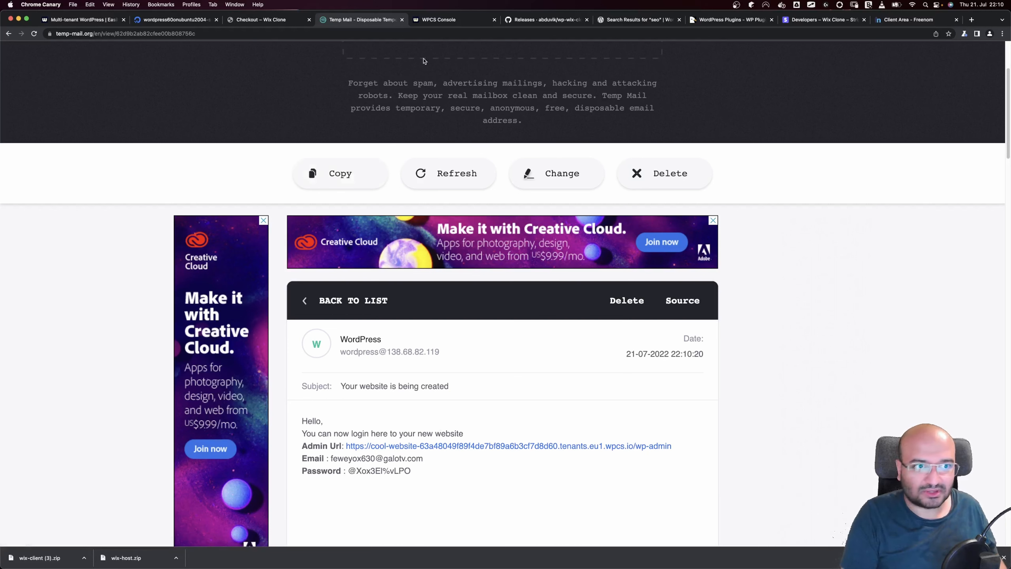
pyautogui.click(462, 20)
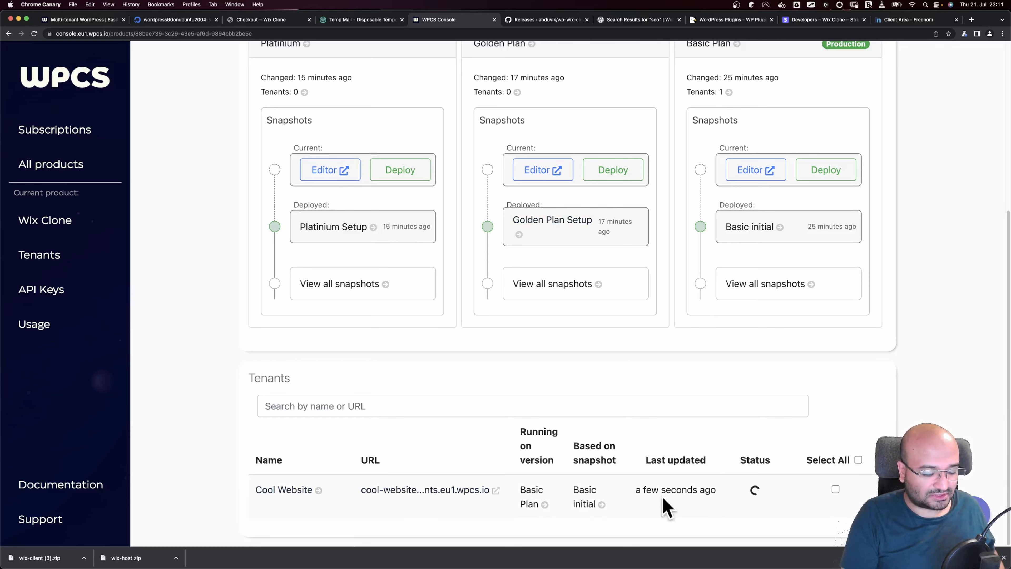
pyautogui.click(360, 19)
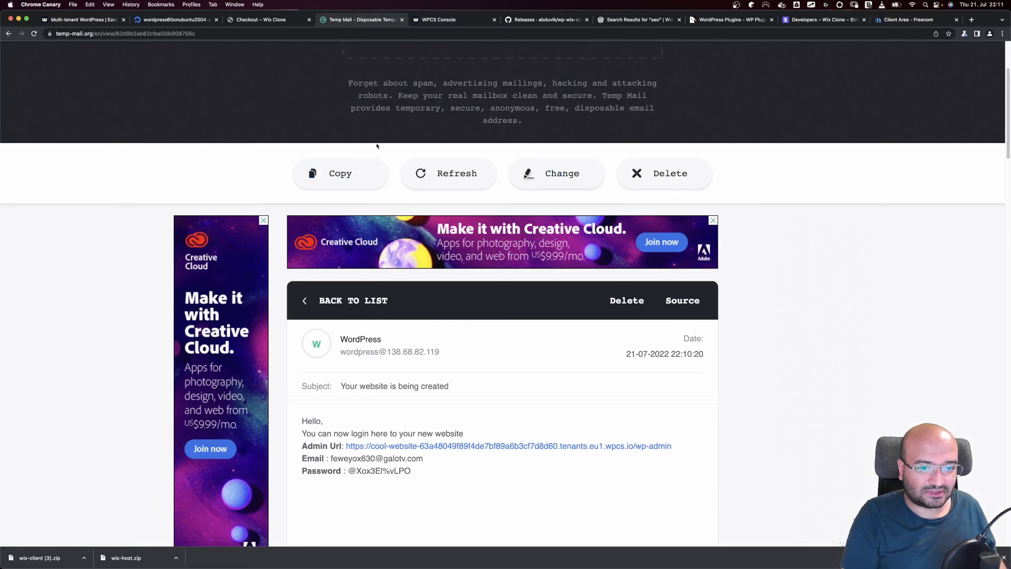
pyautogui.click(473, 446)
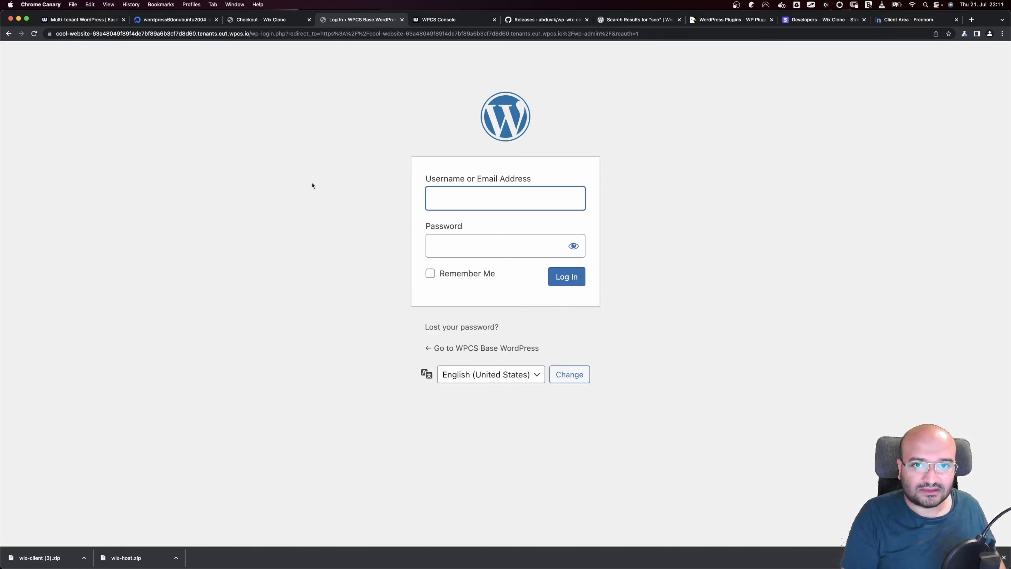
pyautogui.click(260, 19)
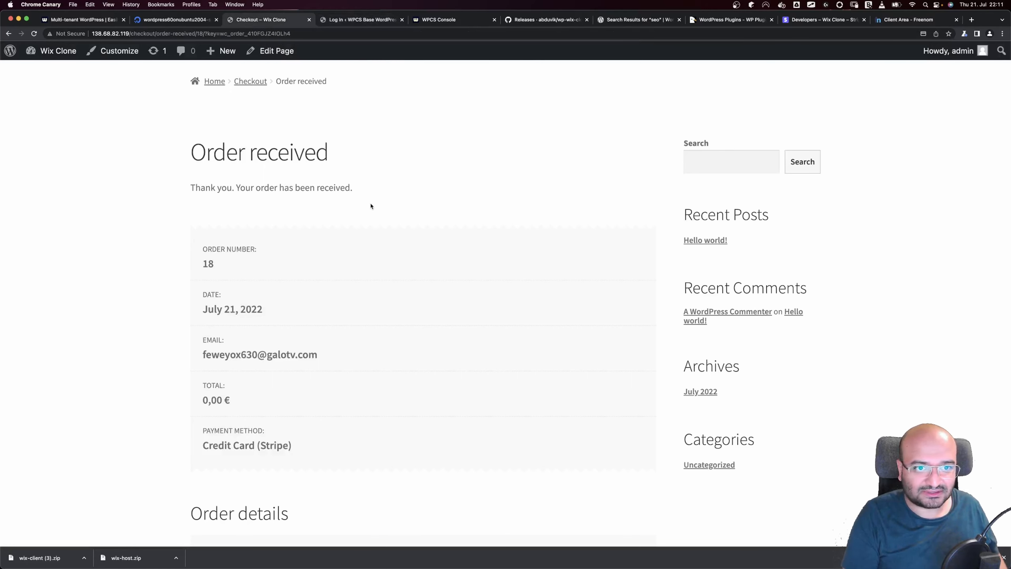
# Go to My account > Subscriptions and show the active 100,00 € monthly subscription with domain wixclonetest.tk
pyautogui.scroll(5, 370, 206)
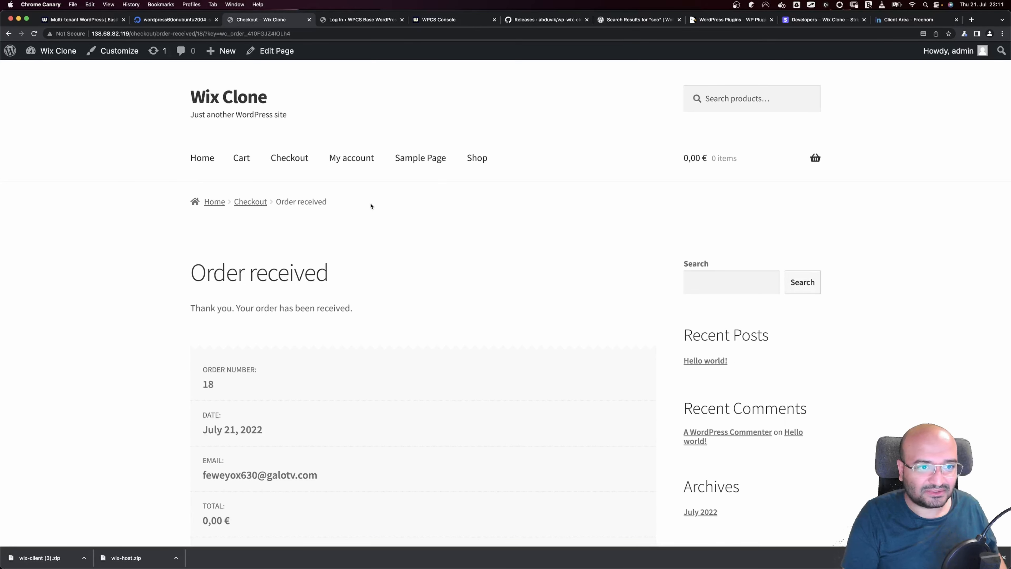
pyautogui.click(338, 163)
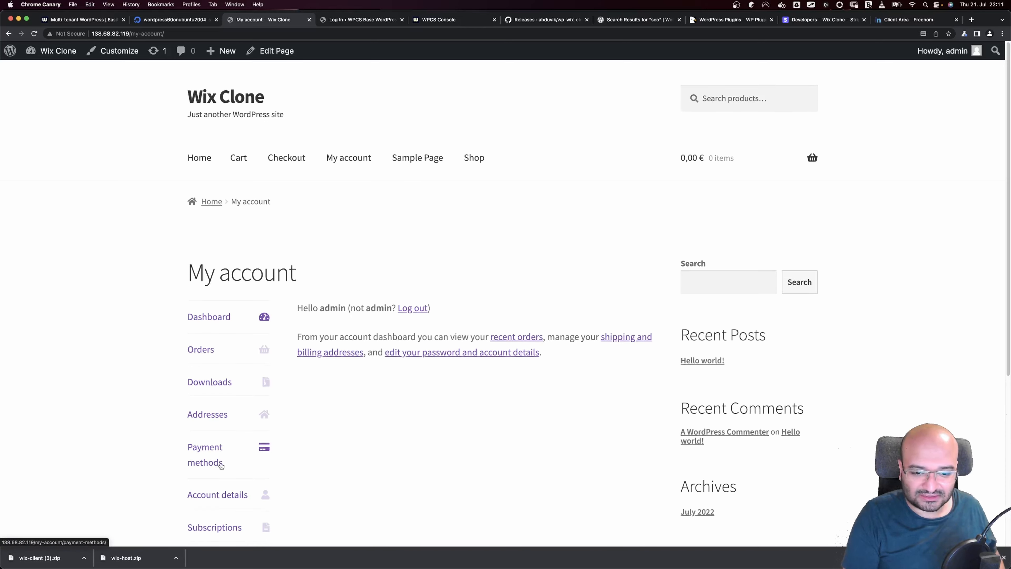
pyautogui.scroll(-5, 219, 464)
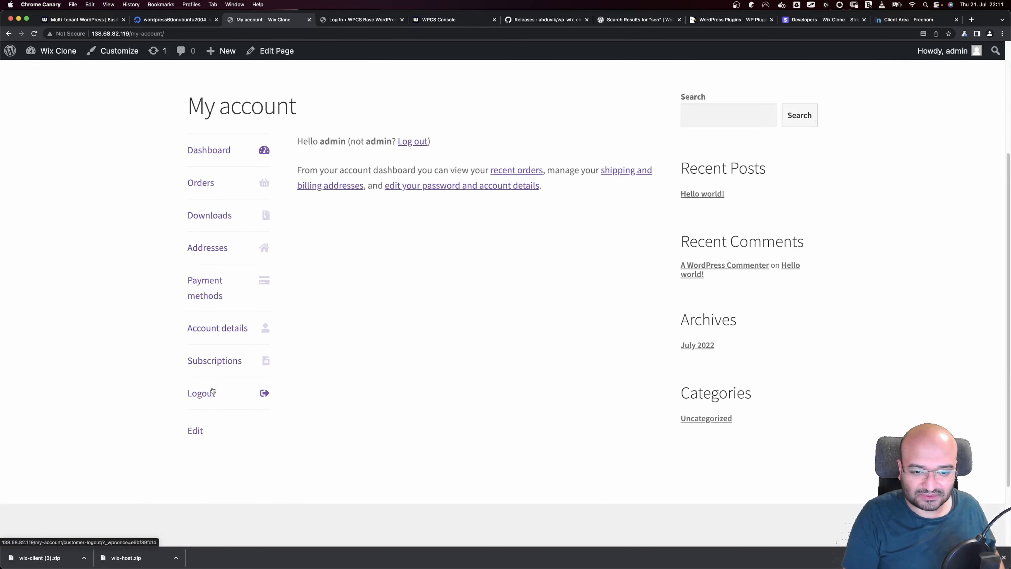
pyautogui.click(221, 366)
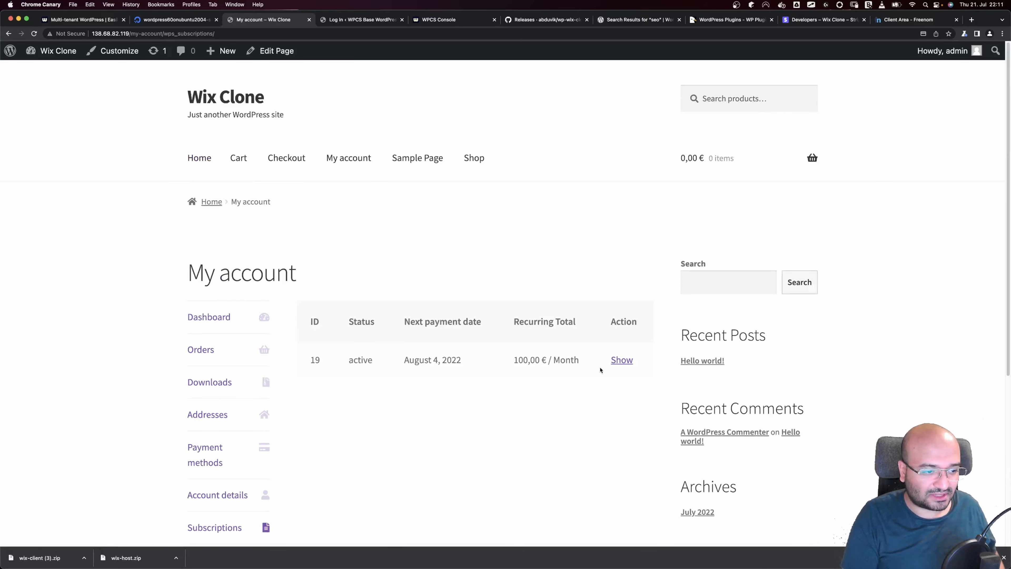
pyautogui.click(619, 360)
pyautogui.scroll(-2, 368, 369)
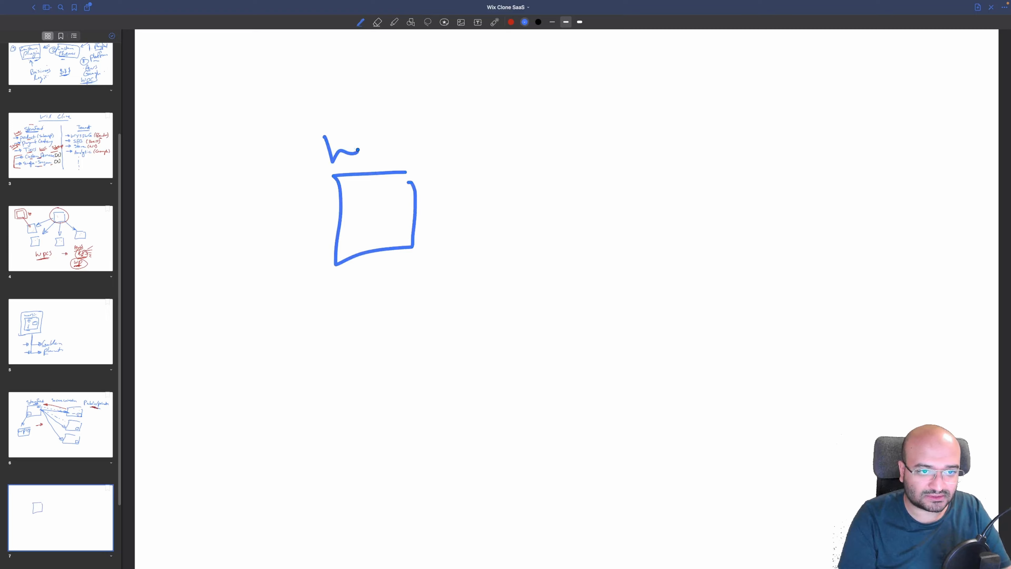
# Finish the 'host' label above the left box and draw a second box to the right
pyautogui.moveTo(350, 160); pyautogui.dragTo(372, 156)
pyautogui.moveTo(391, 144)
pyautogui.mouseDown()
pyautogui.moveTo(382, 159)
pyautogui.moveTo(406, 159)
pyautogui.mouseUp()
pyautogui.moveTo(398, 151); pyautogui.dragTo(417, 150)
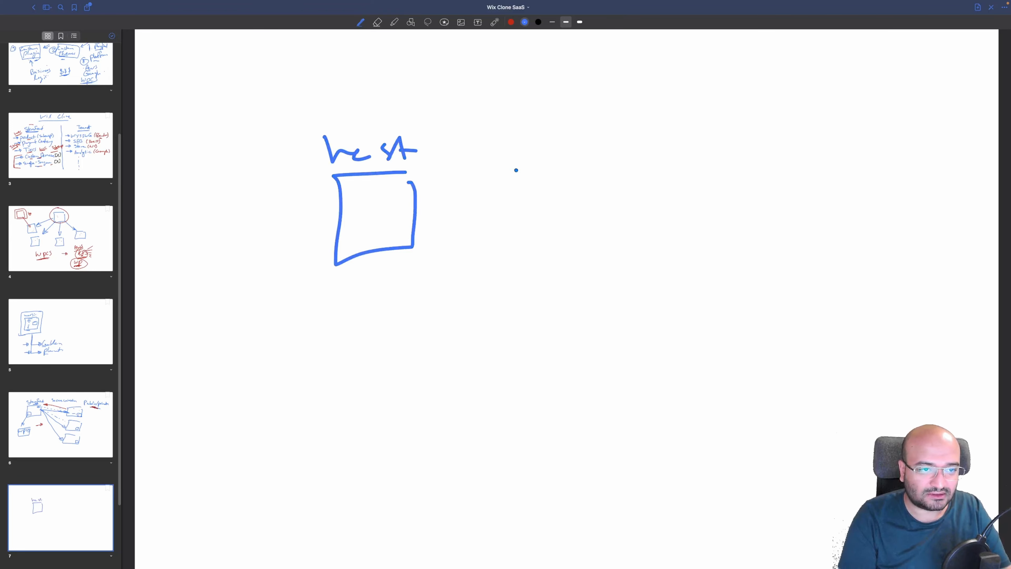
pyautogui.moveTo(739, 159)
pyautogui.mouseDown()
pyautogui.moveTo(698, 172)
pyautogui.moveTo(696, 229)
pyautogui.moveTo(778, 164)
pyautogui.mouseUp()
# Label the right box 'Client' and draw an arrow from host to Client, adding small marks
pyautogui.moveTo(692, 132); pyautogui.dragTo(700, 151)
pyautogui.moveTo(706, 142)
pyautogui.mouseDown()
pyautogui.moveTo(709, 151)
pyautogui.moveTo(746, 148)
pyautogui.mouseUp()
pyautogui.click(707, 138)
pyautogui.moveTo(753, 126)
pyautogui.mouseDown()
pyautogui.moveTo(754, 150)
pyautogui.moveTo(775, 143)
pyautogui.mouseUp()
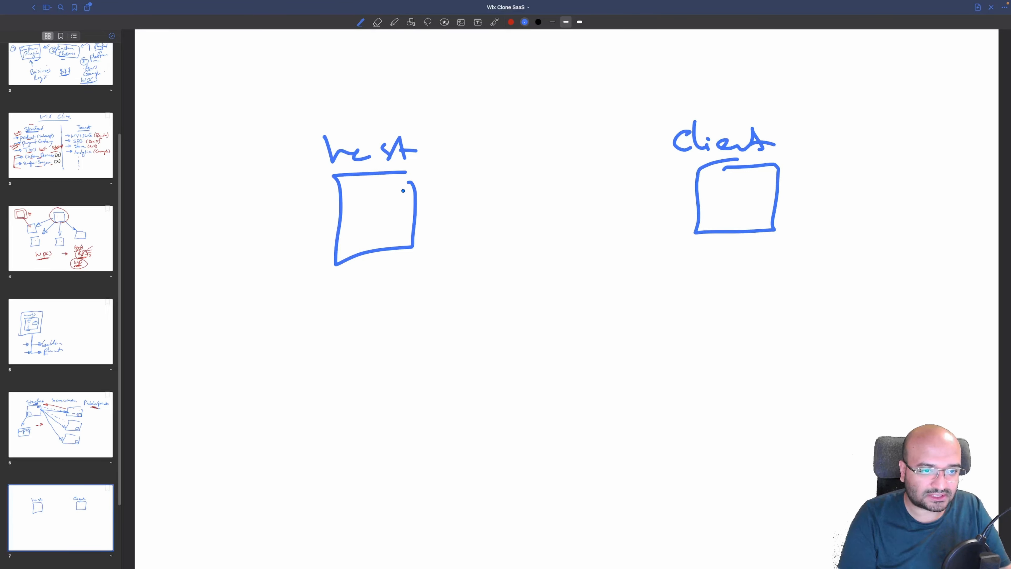
pyautogui.moveTo(412, 194)
pyautogui.mouseDown()
pyautogui.moveTo(690, 191)
pyautogui.moveTo(676, 199)
pyautogui.mouseUp()
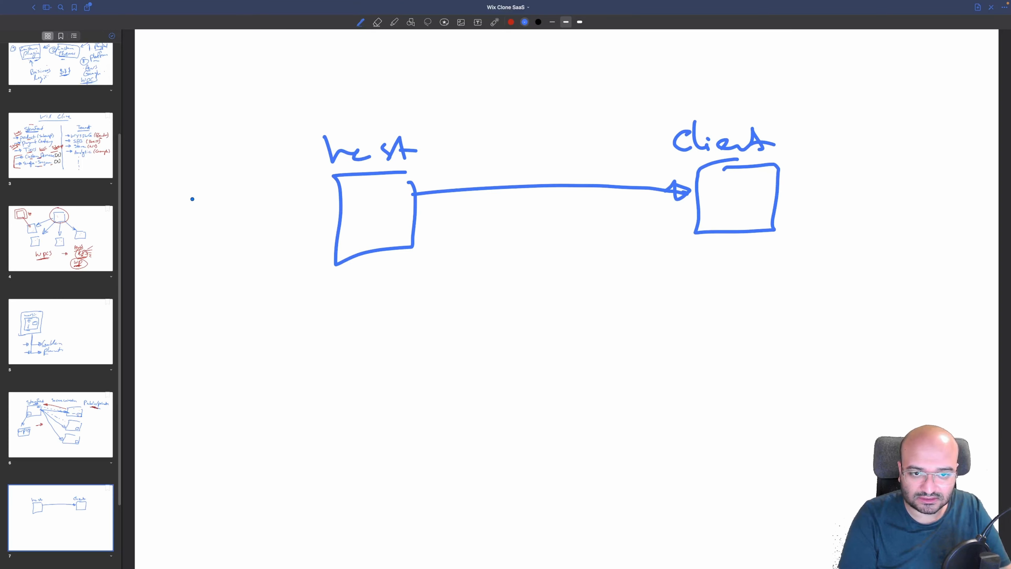
pyautogui.moveTo(193, 197)
pyautogui.mouseDown()
pyautogui.moveTo(211, 197)
pyautogui.moveTo(183, 204)
pyautogui.moveTo(211, 199)
pyautogui.mouseUp()
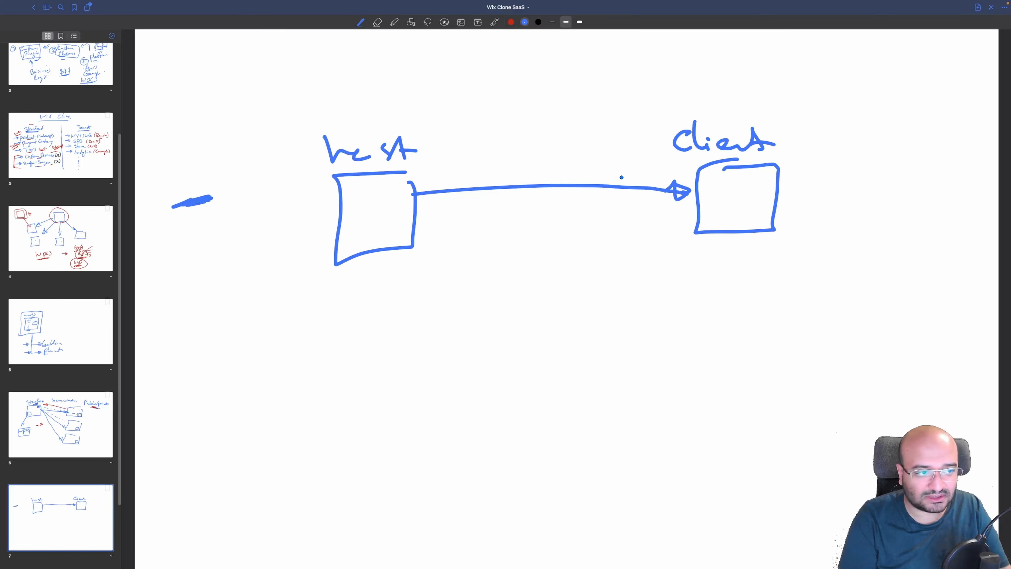
pyautogui.moveTo(717, 186); pyautogui.dragTo(716, 188)
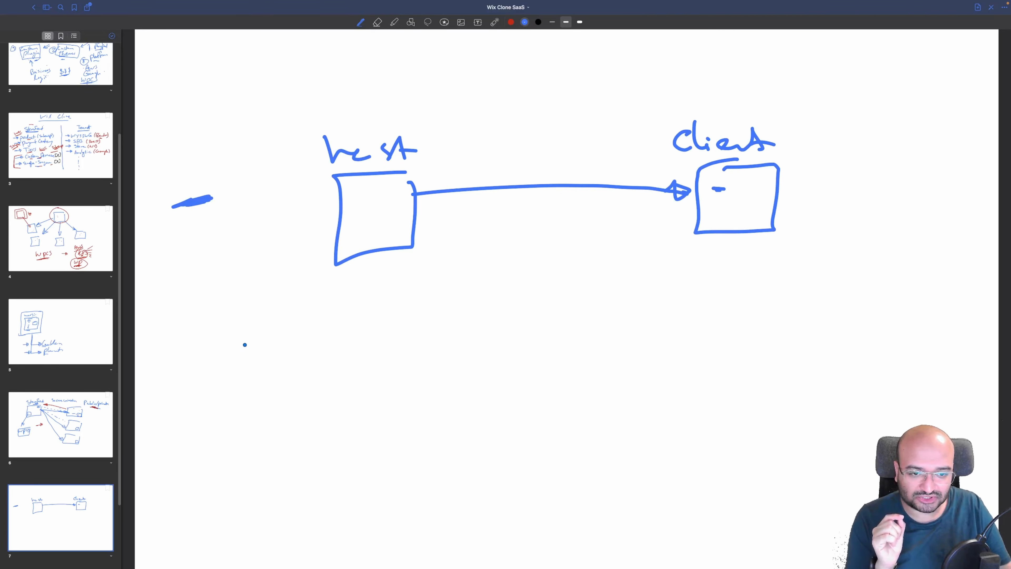
# Write 'private' and 'public' one above the other beneath the host box
pyautogui.moveTo(238, 347)
pyautogui.mouseDown()
pyautogui.moveTo(249, 339)
pyautogui.moveTo(279, 356)
pyautogui.mouseUp()
pyautogui.click(281, 335)
pyautogui.moveTo(296, 353)
pyautogui.mouseDown()
pyautogui.moveTo(346, 339)
pyautogui.moveTo(343, 350)
pyautogui.mouseUp()
pyautogui.moveTo(347, 339); pyautogui.dragTo(357, 335)
pyautogui.moveTo(238, 397)
pyautogui.mouseDown()
pyautogui.moveTo(240, 430)
pyautogui.moveTo(286, 403)
pyautogui.mouseUp()
pyautogui.moveTo(286, 398); pyautogui.dragTo(315, 400)
pyautogui.moveTo(327, 390)
pyautogui.mouseDown()
pyautogui.moveTo(328, 401)
pyautogui.moveTo(354, 389)
pyautogui.mouseUp()
pyautogui.click(332, 379)
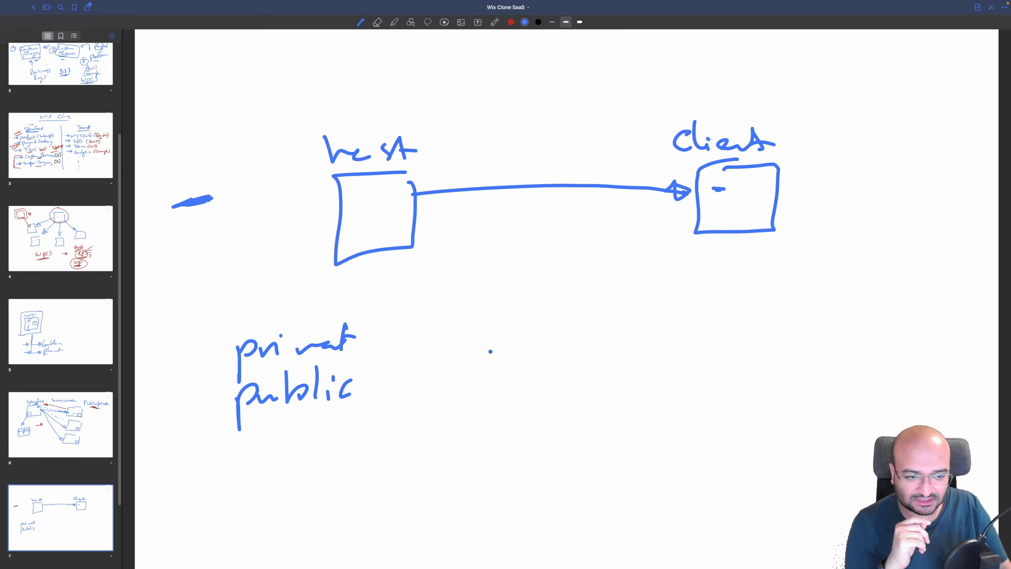
# Draw a tall rectangle with a dash, a line between private and public, and arrows pointing at each
pyautogui.moveTo(593, 330)
pyautogui.mouseDown()
pyautogui.moveTo(563, 342)
pyautogui.moveTo(613, 392)
pyautogui.moveTo(610, 324)
pyautogui.moveTo(581, 329)
pyautogui.mouseUp()
pyautogui.moveTo(581, 364)
pyautogui.mouseDown()
pyautogui.moveTo(599, 362)
pyautogui.moveTo(590, 359)
pyautogui.mouseUp()
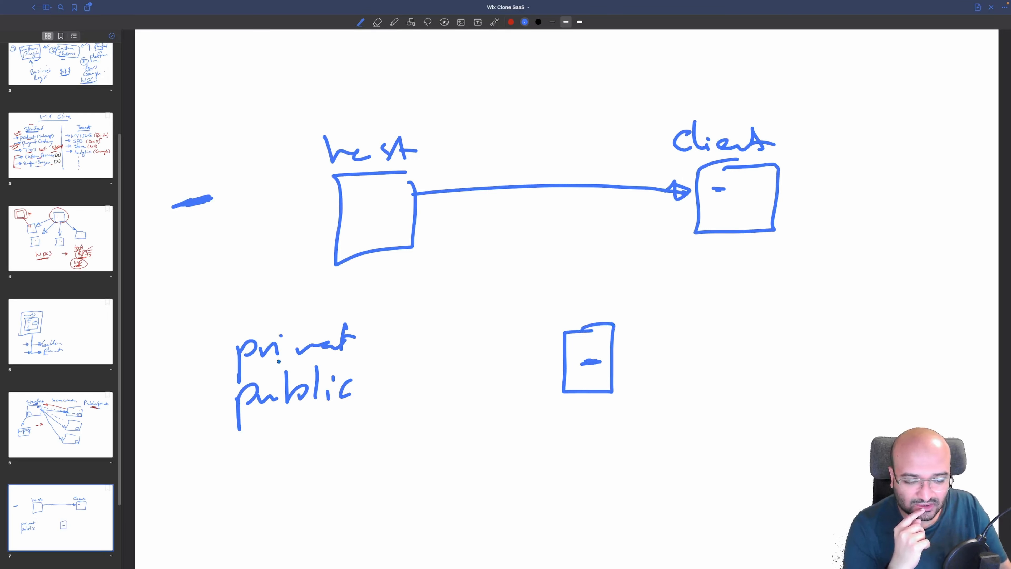
pyautogui.moveTo(238, 377); pyautogui.dragTo(369, 353)
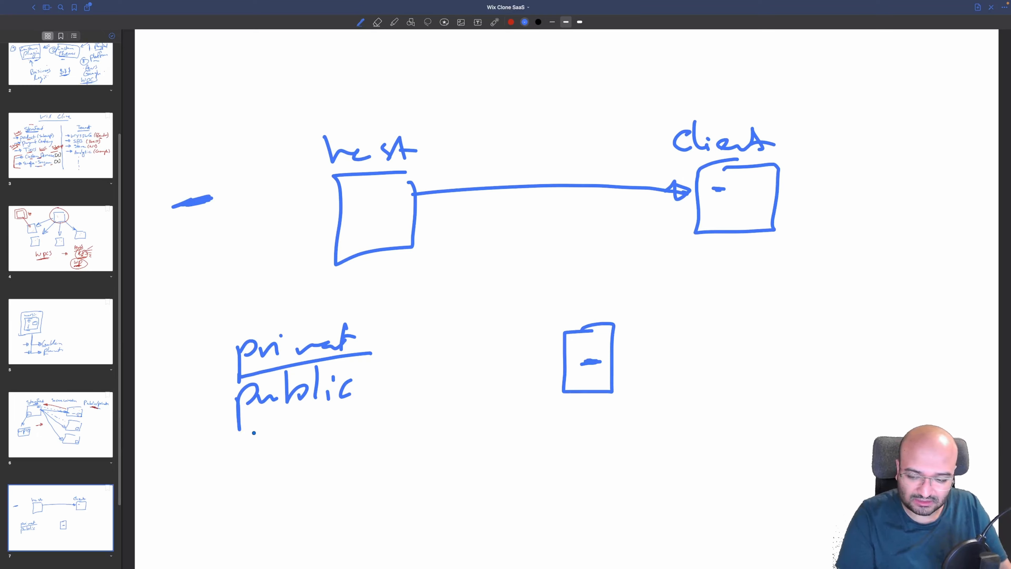
pyautogui.moveTo(169, 383)
pyautogui.mouseDown()
pyautogui.moveTo(215, 368)
pyautogui.moveTo(203, 377)
pyautogui.mouseUp()
pyautogui.moveTo(181, 431)
pyautogui.mouseDown()
pyautogui.moveTo(215, 412)
pyautogui.moveTo(217, 428)
pyautogui.mouseUp()
pyautogui.moveTo(756, 220); pyautogui.dragTo(770, 221)
pyautogui.moveTo(783, 207); pyautogui.dragTo(798, 206)
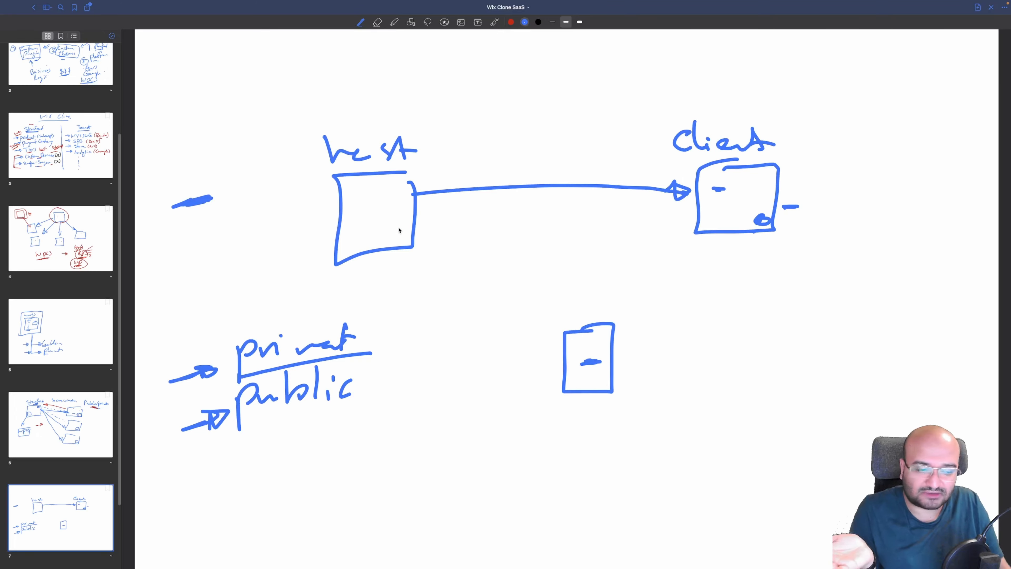
# Add strokes above private and under public, a small arrow beside them, and cross out a scribble
pyautogui.moveTo(310, 309); pyautogui.dragTo(269, 330)
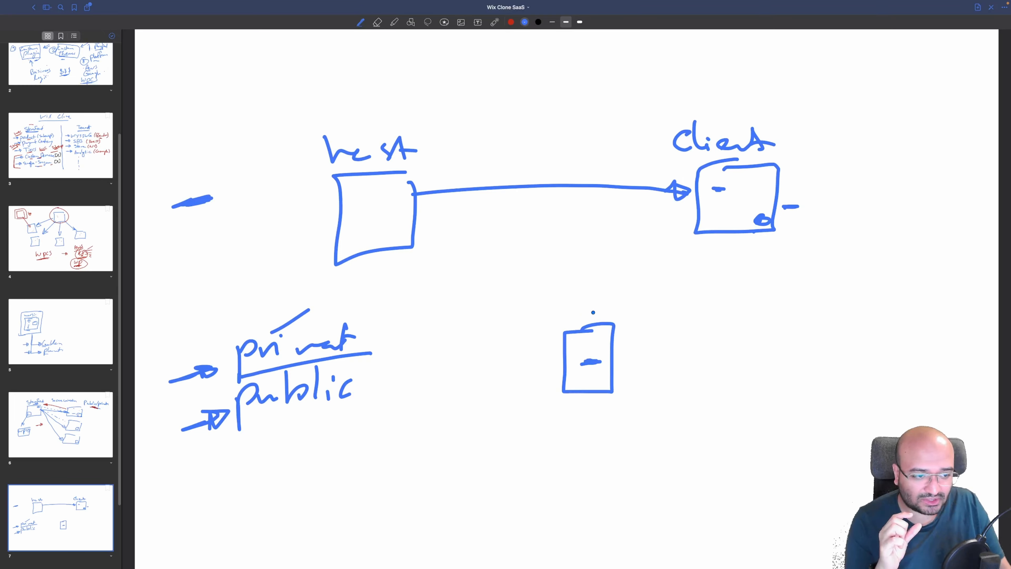
pyautogui.moveTo(271, 424); pyautogui.dragTo(303, 420)
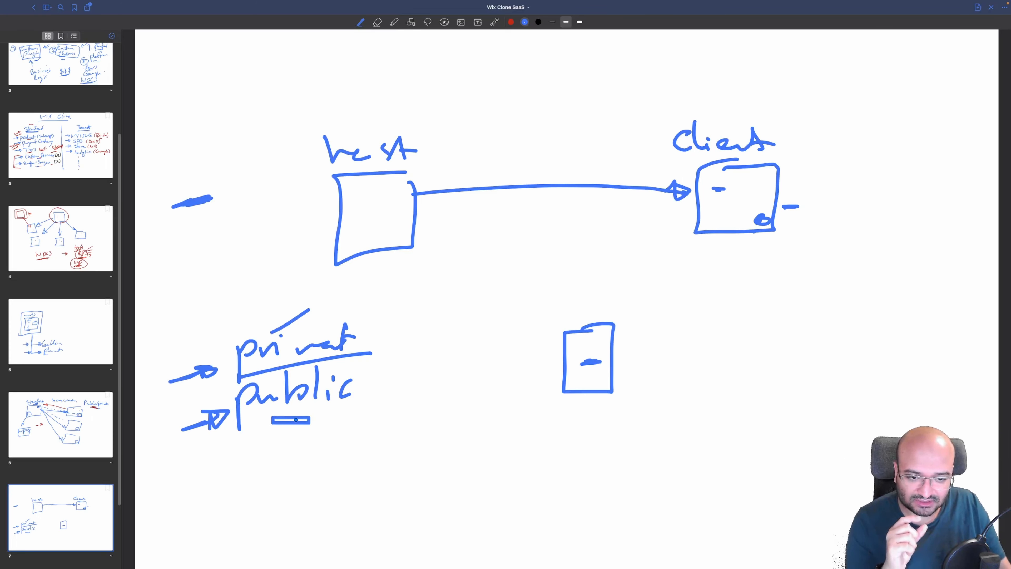
pyautogui.click(229, 384)
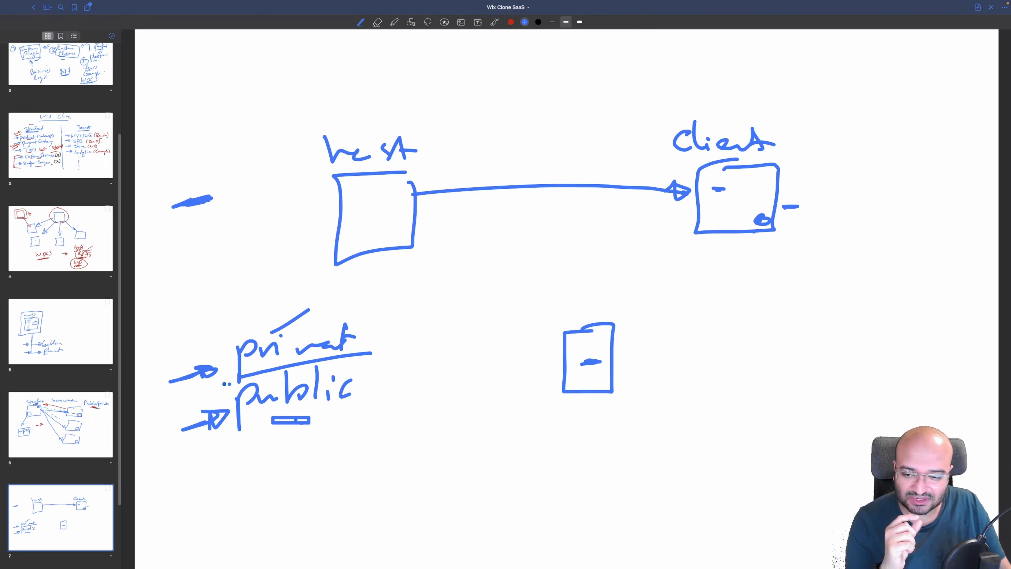
pyautogui.moveTo(212, 387); pyautogui.dragTo(225, 383)
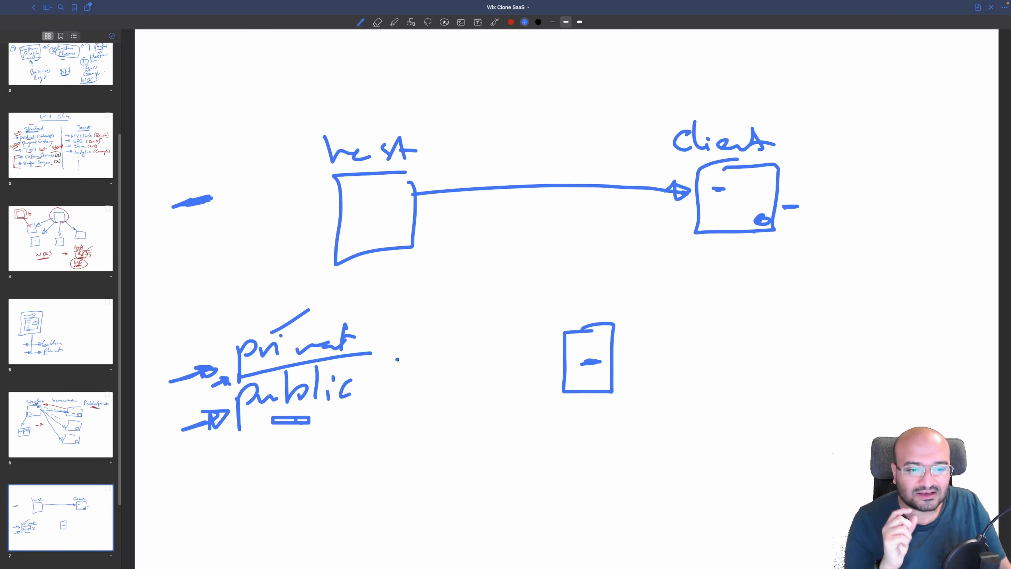
pyautogui.moveTo(419, 338); pyautogui.dragTo(450, 337)
pyautogui.moveTo(418, 355); pyautogui.dragTo(458, 313)
pyautogui.moveTo(274, 421); pyautogui.dragTo(337, 405)
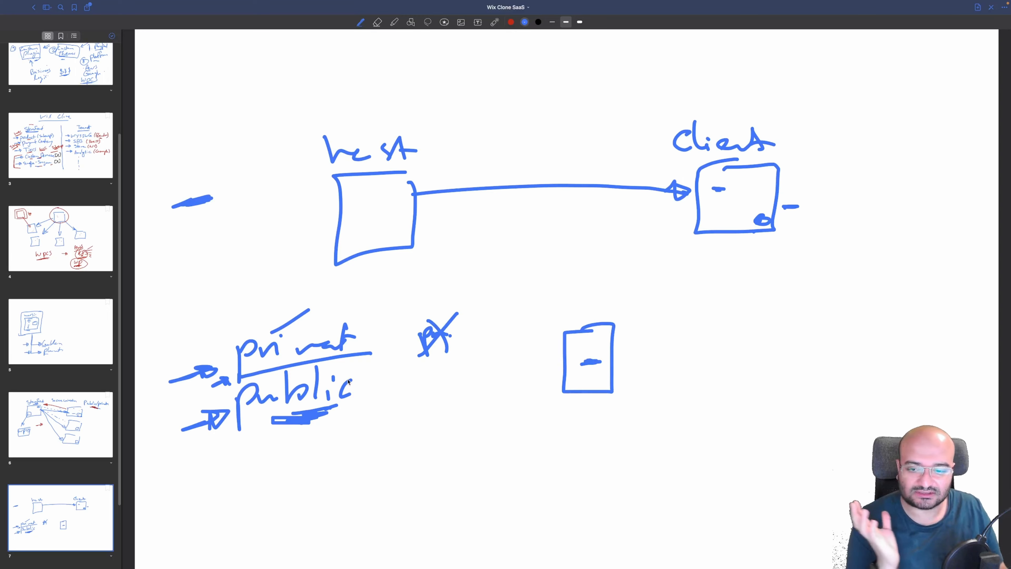
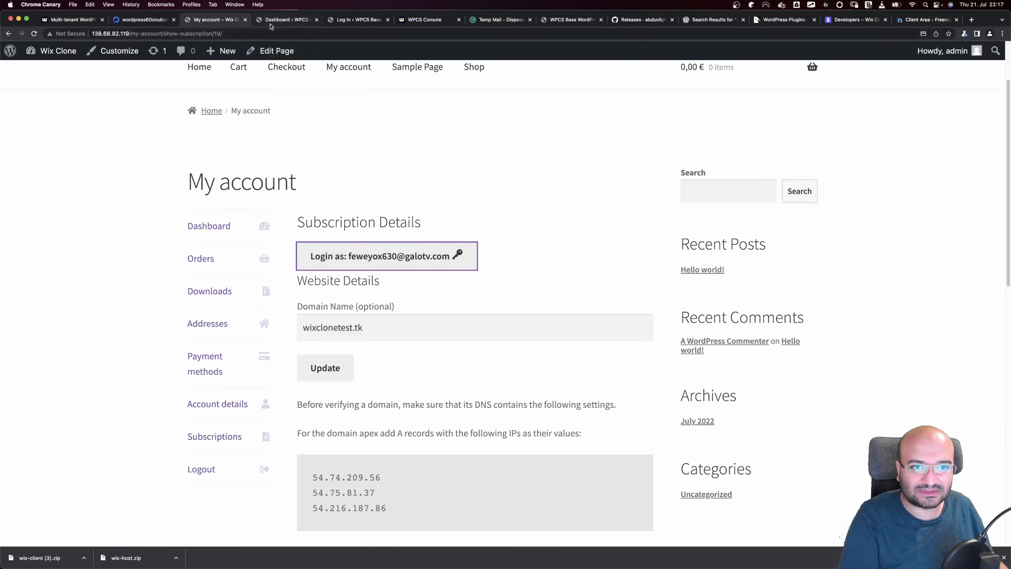
# Copy the tenant domain wixclonetest.tk and load it in a new browser tab
pyautogui.click(286, 19)
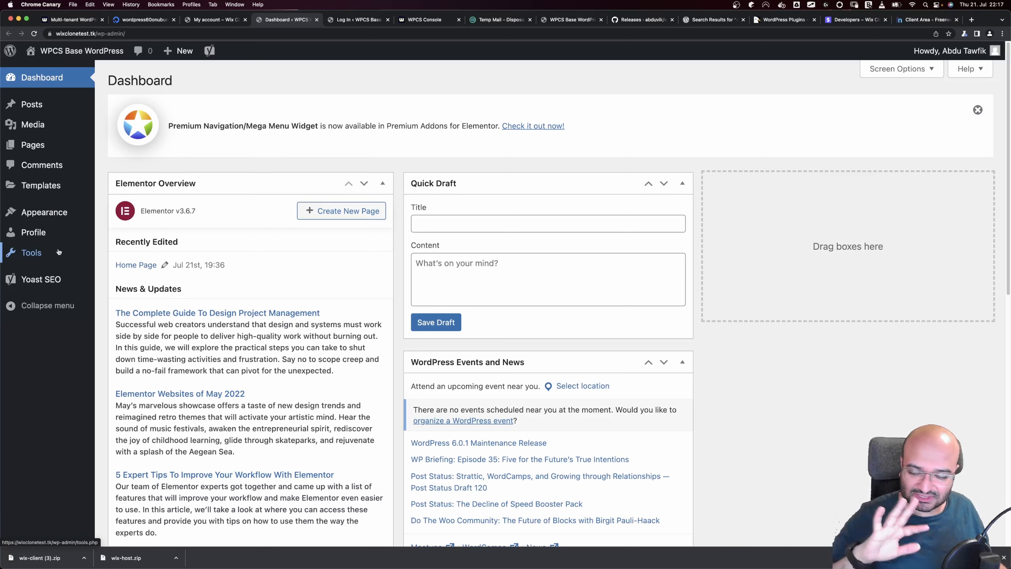
pyautogui.press('super+w')
pyautogui.tripleClick(368, 329)
pyautogui.press('super+c')
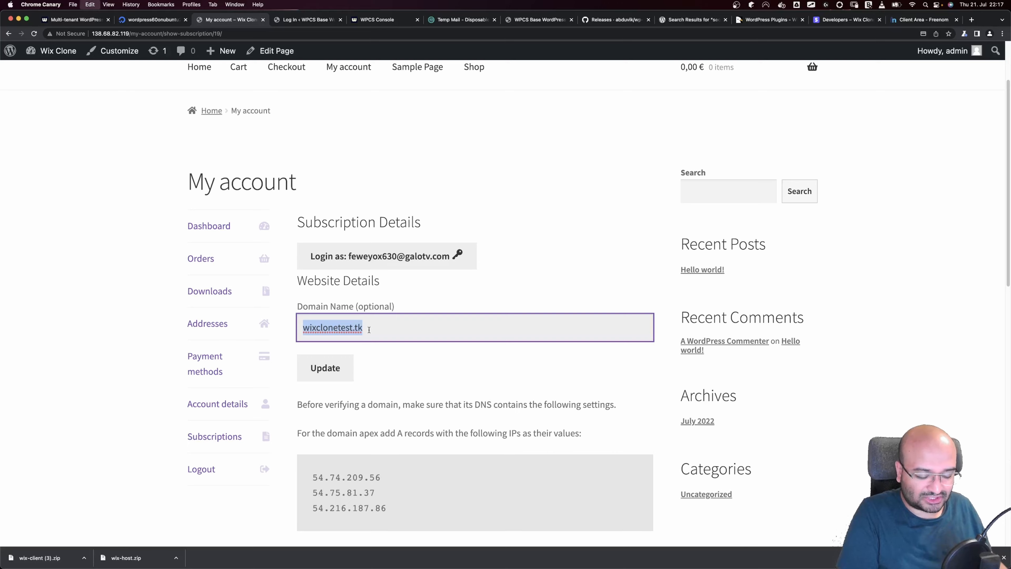
pyautogui.click(969, 21)
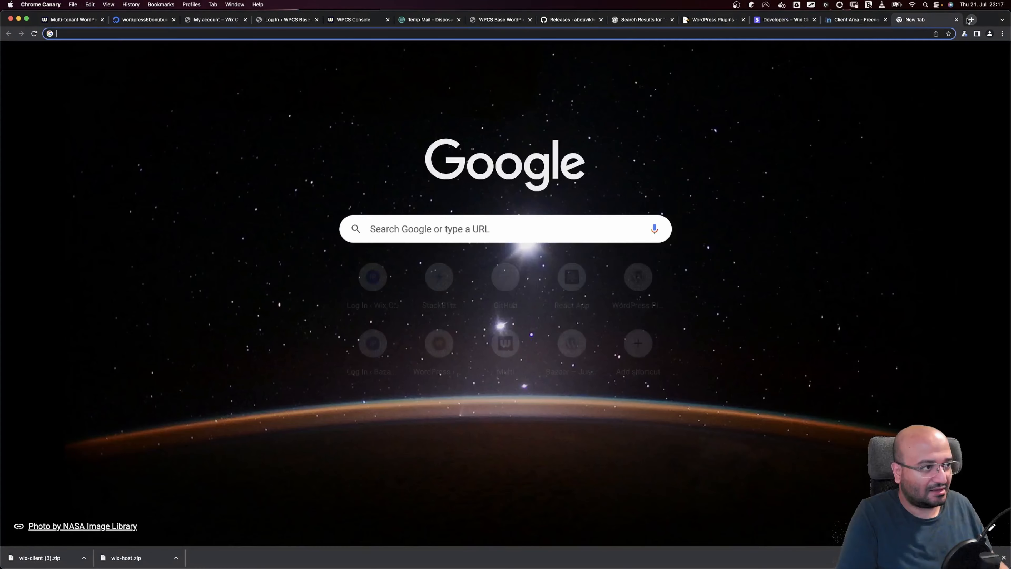
pyautogui.press('super+v')
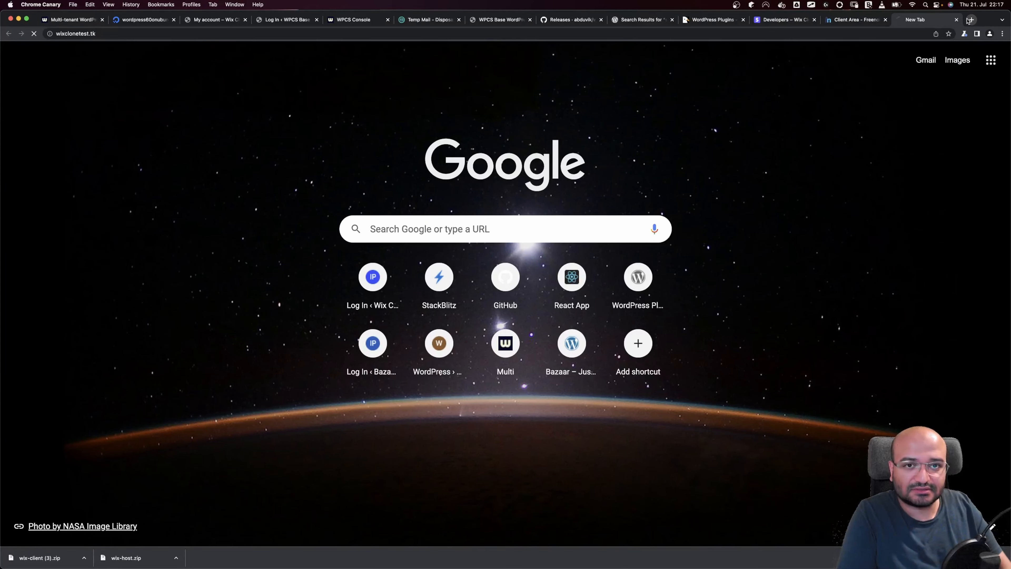
pyautogui.press('Return')
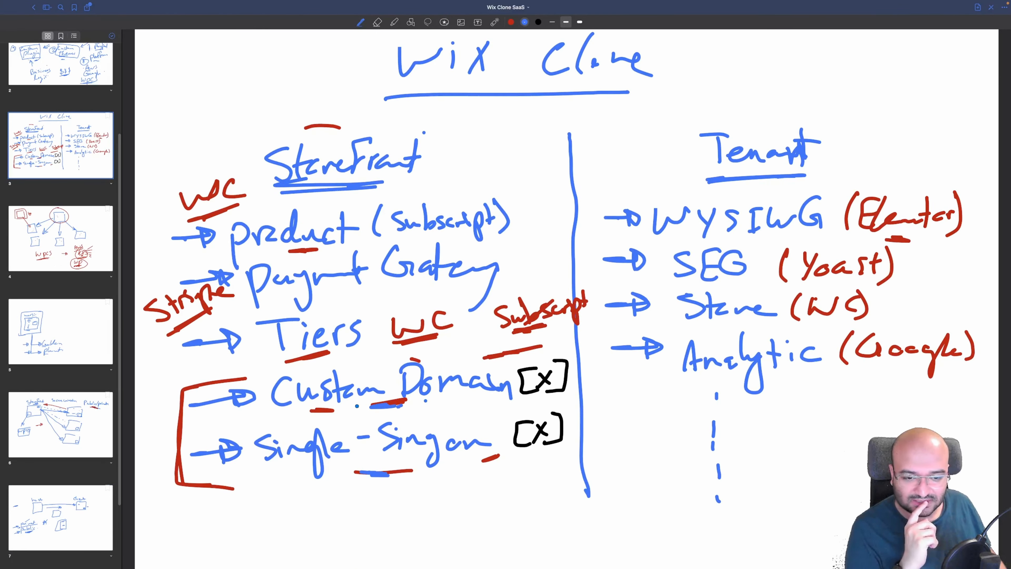
# Scroll the Wix Clone SaaS notebook to the empty page 8
pyautogui.hscroll(20, 577, 252)
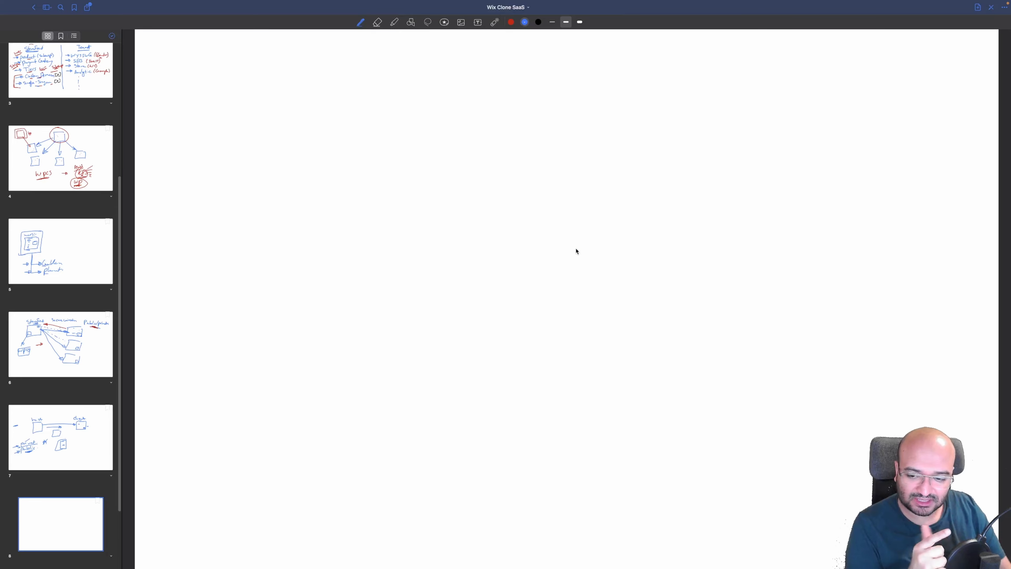
pyautogui.hotkey('ctrl', 'Right')
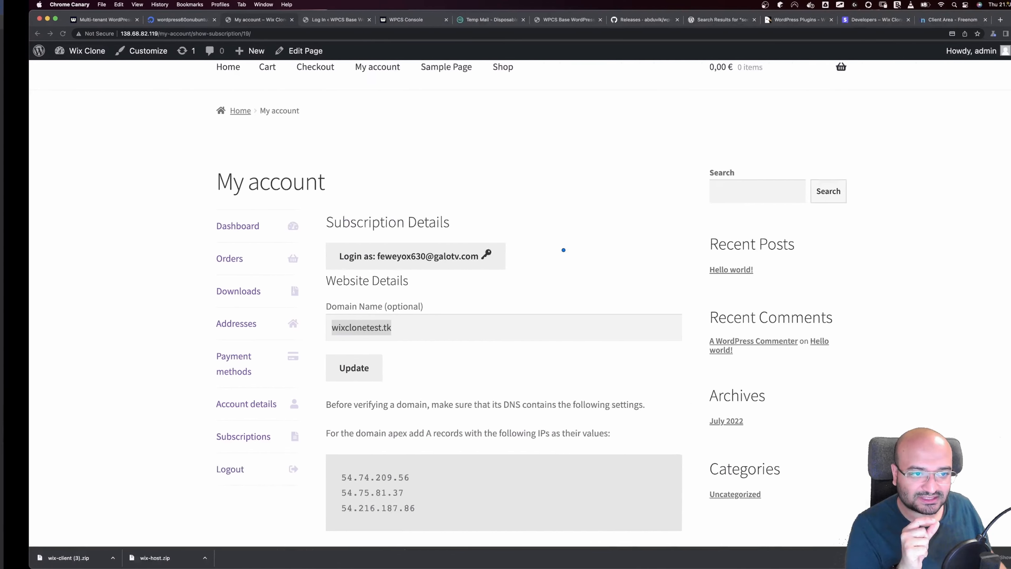
pyautogui.click(299, 21)
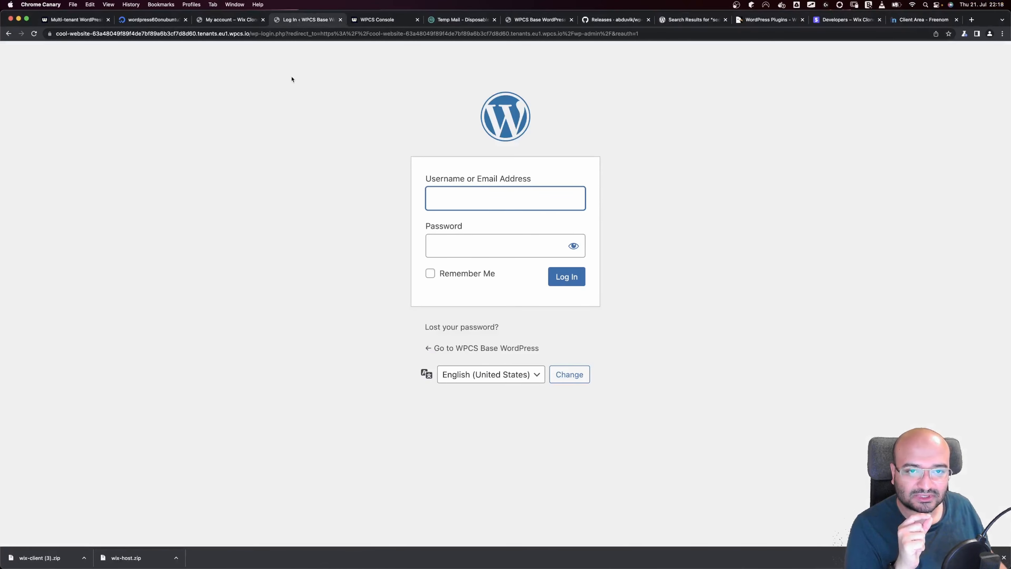
pyautogui.click(223, 21)
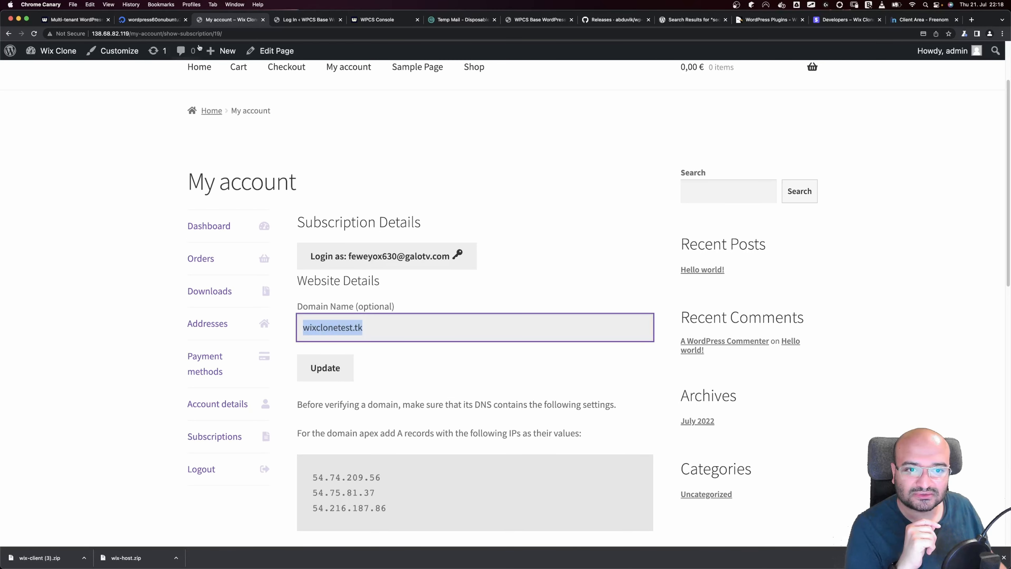
pyautogui.moveTo(51, 50)
pyautogui.click(52, 74)
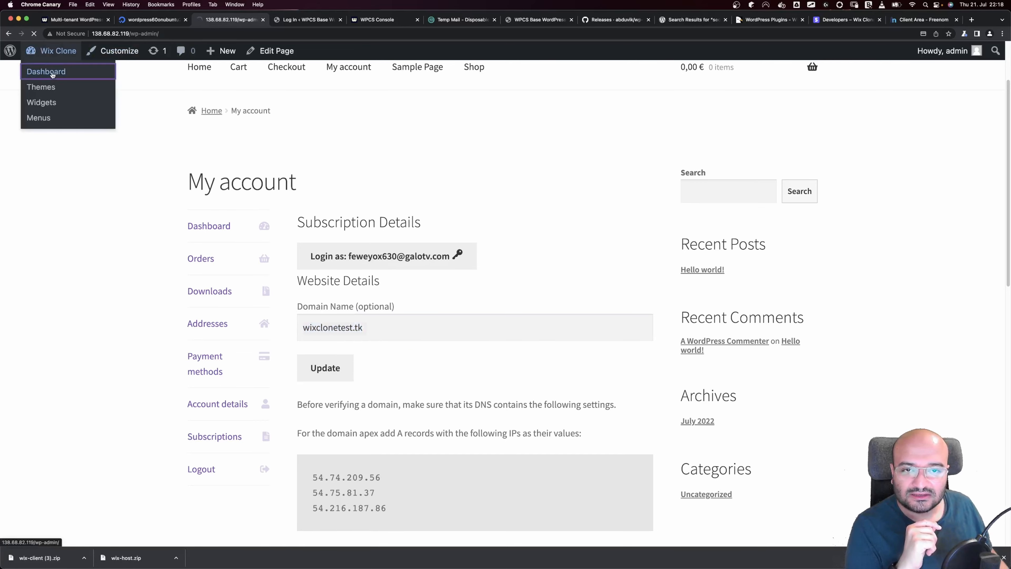
pyautogui.scroll(-3, 54, 358)
pyautogui.click(56, 445)
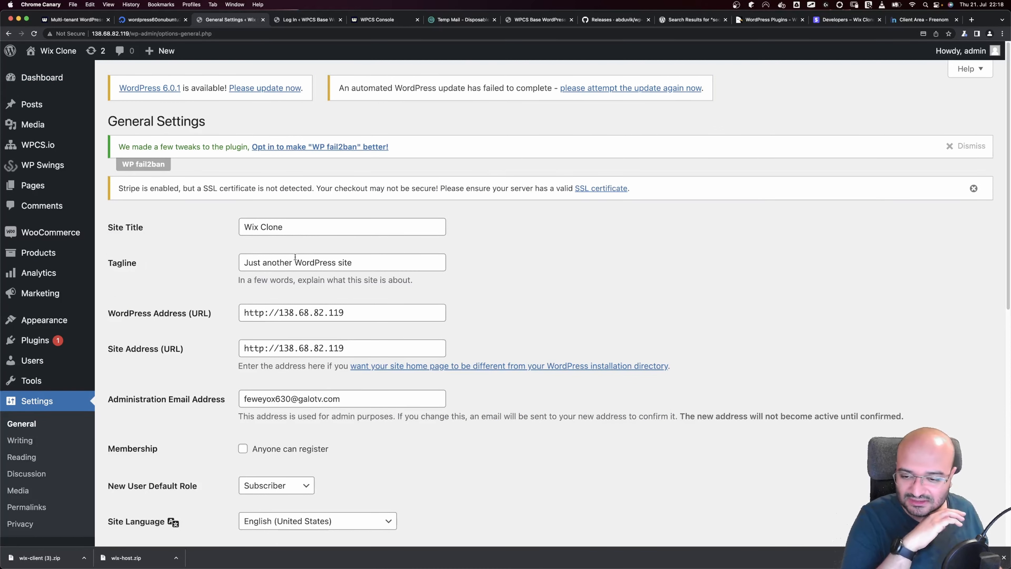
pyautogui.click(291, 19)
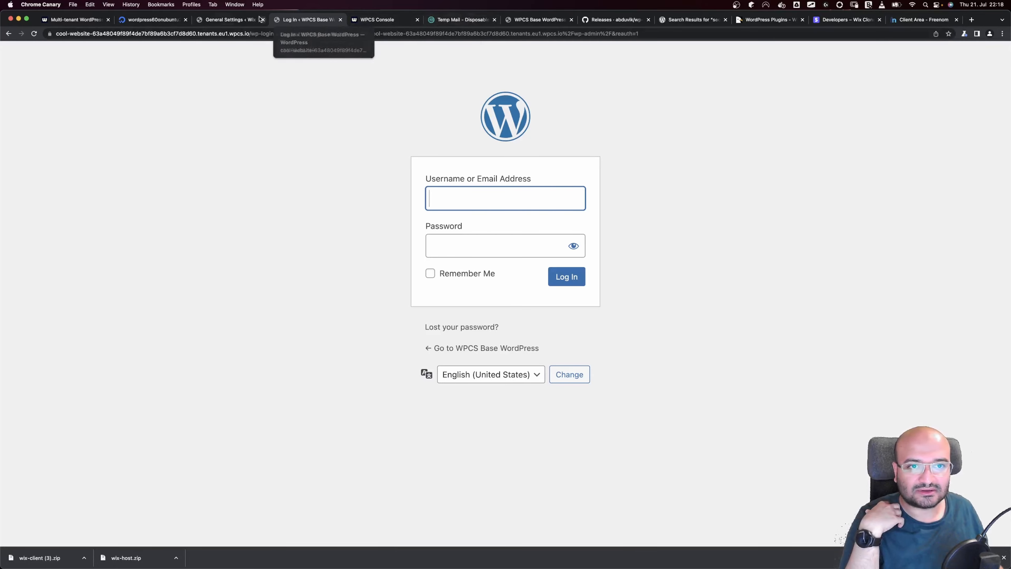
pyautogui.click(209, 20)
pyautogui.press('super+bracketleft')
pyautogui.press('super+bracketleft')
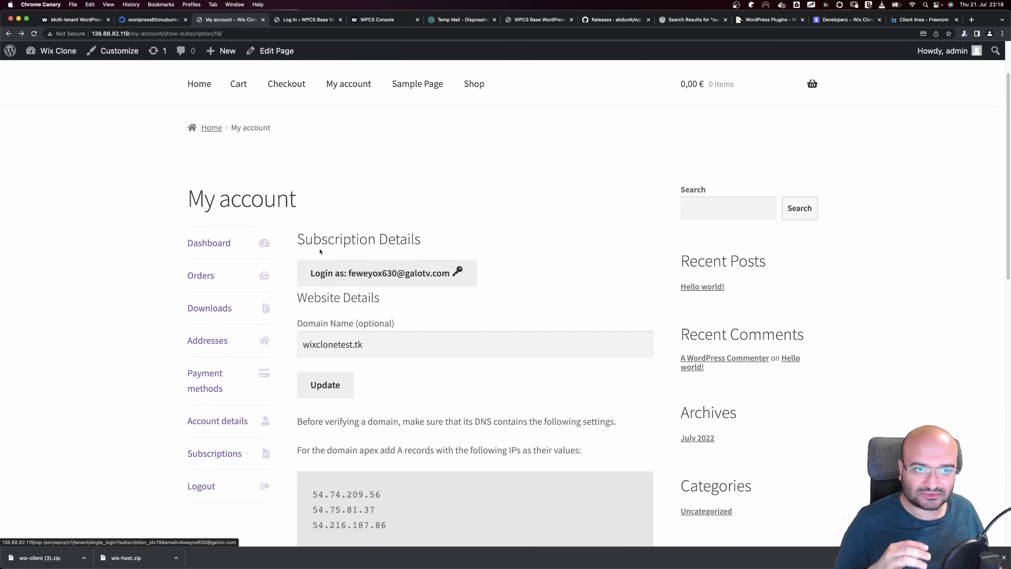
pyautogui.click(317, 23)
pyautogui.click(218, 23)
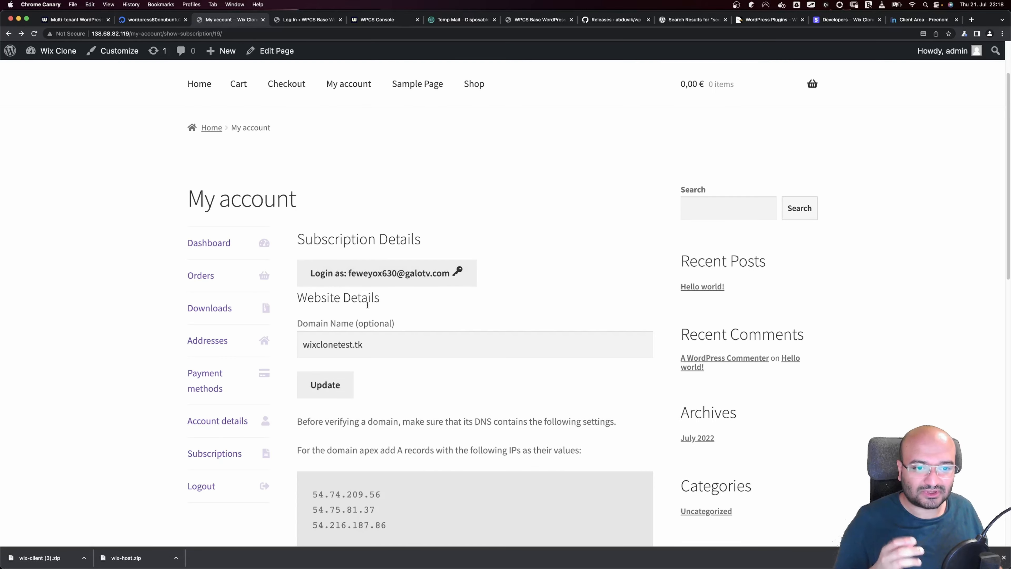
pyautogui.click(374, 273)
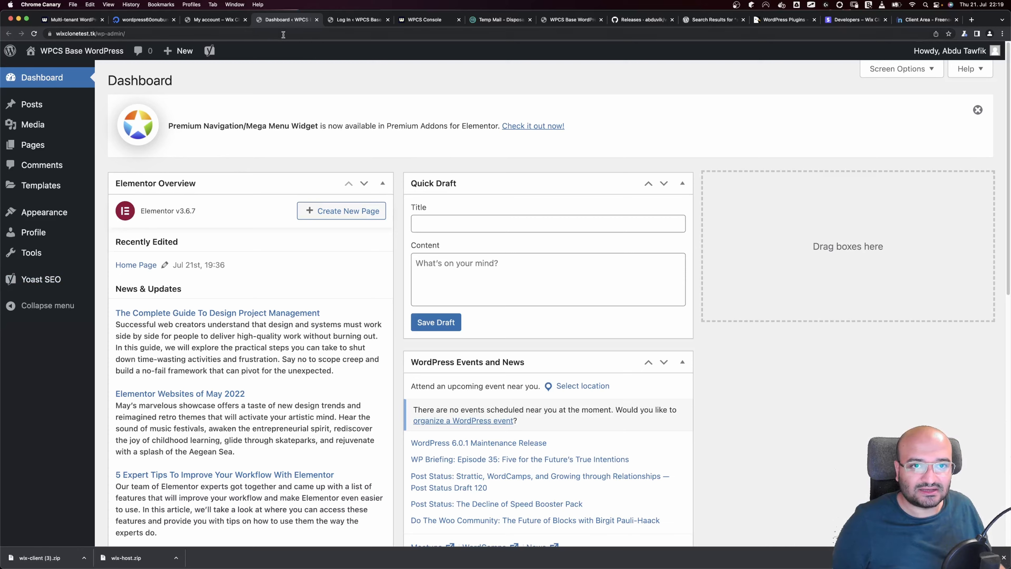
pyautogui.click(235, 23)
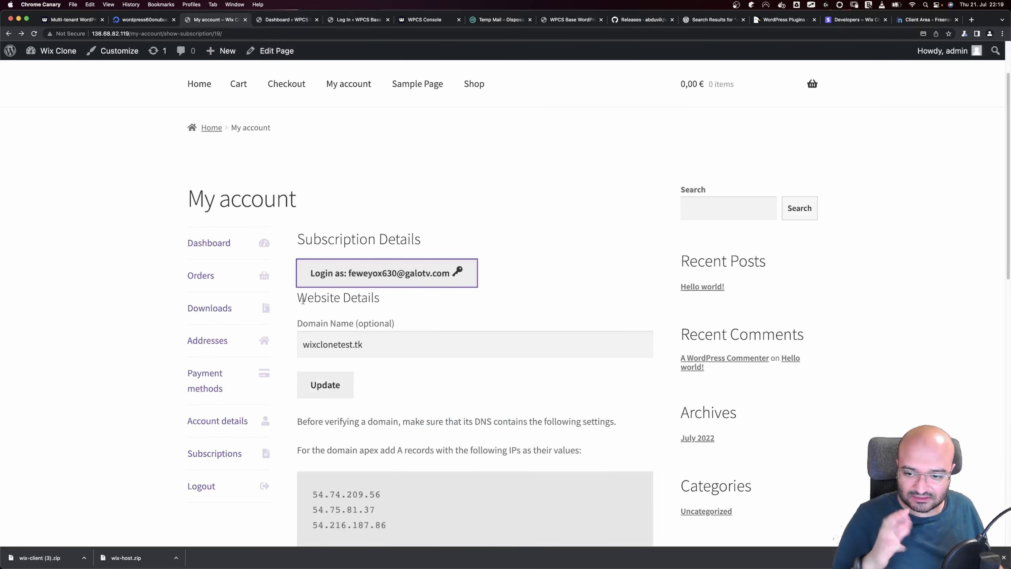
pyautogui.scroll(-5, 358, 360)
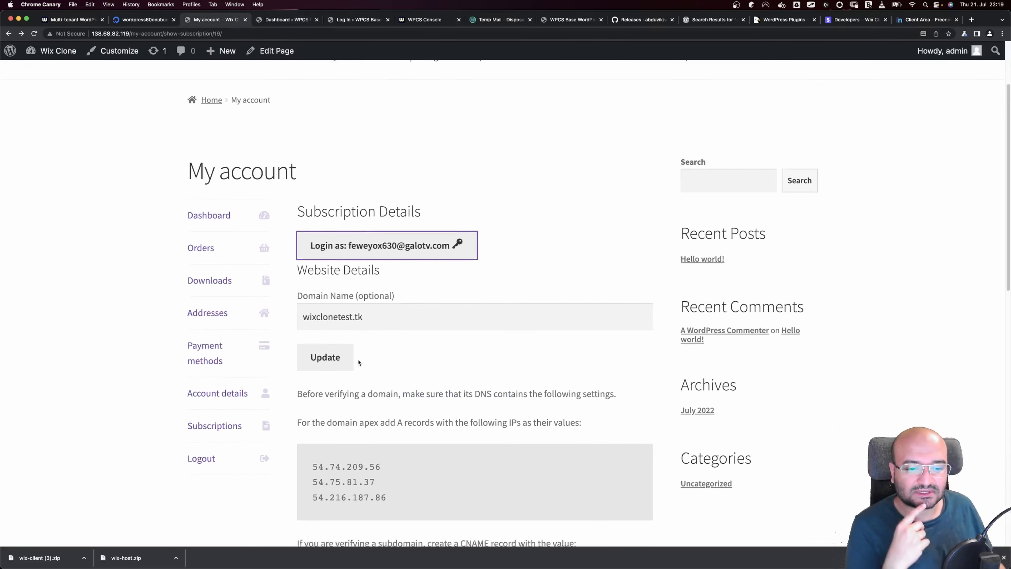
pyautogui.scroll(5, 359, 360)
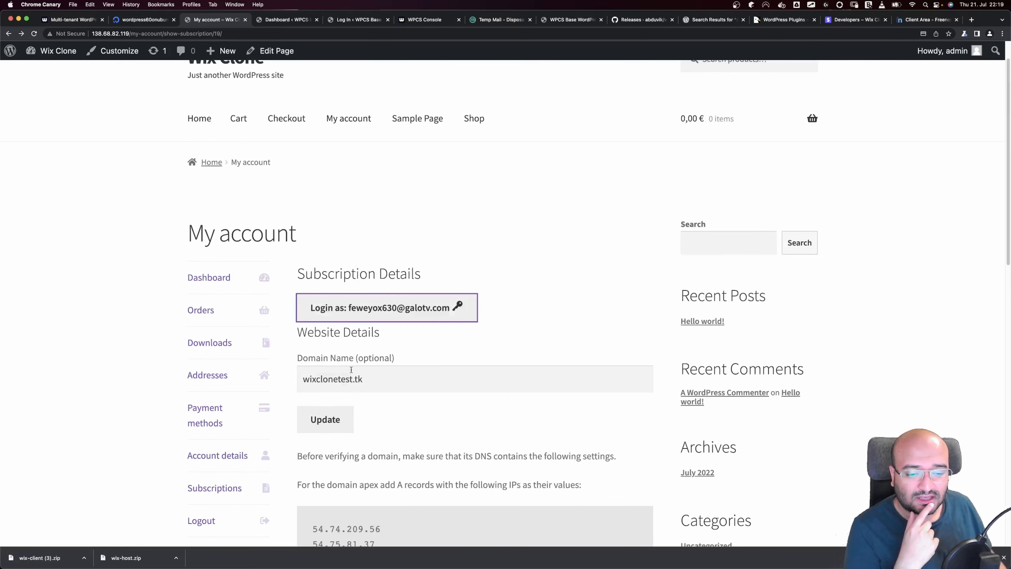
pyautogui.hotkey('ctrl', 'Left')
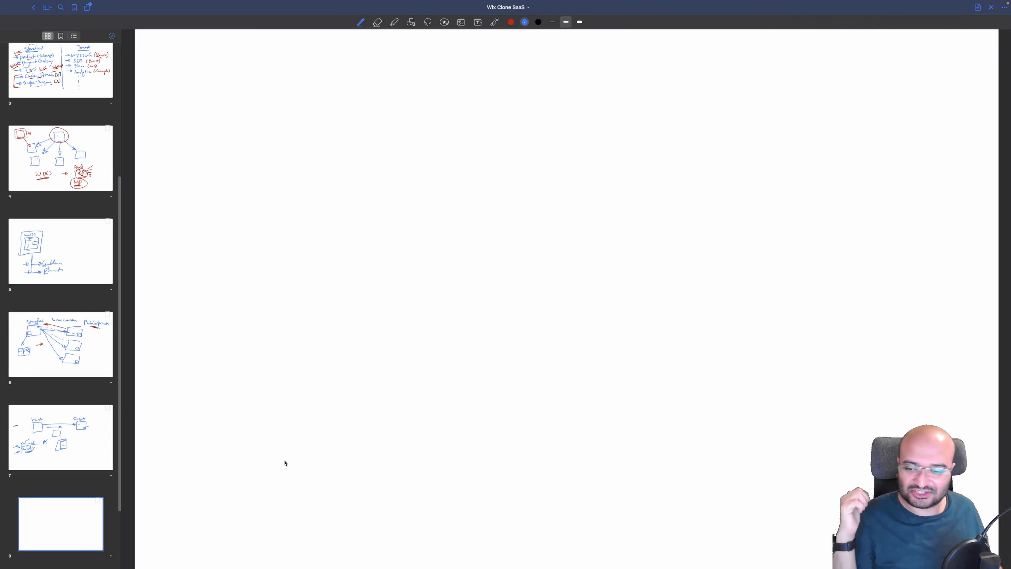
pyautogui.hotkey('ctrl', 'Right')
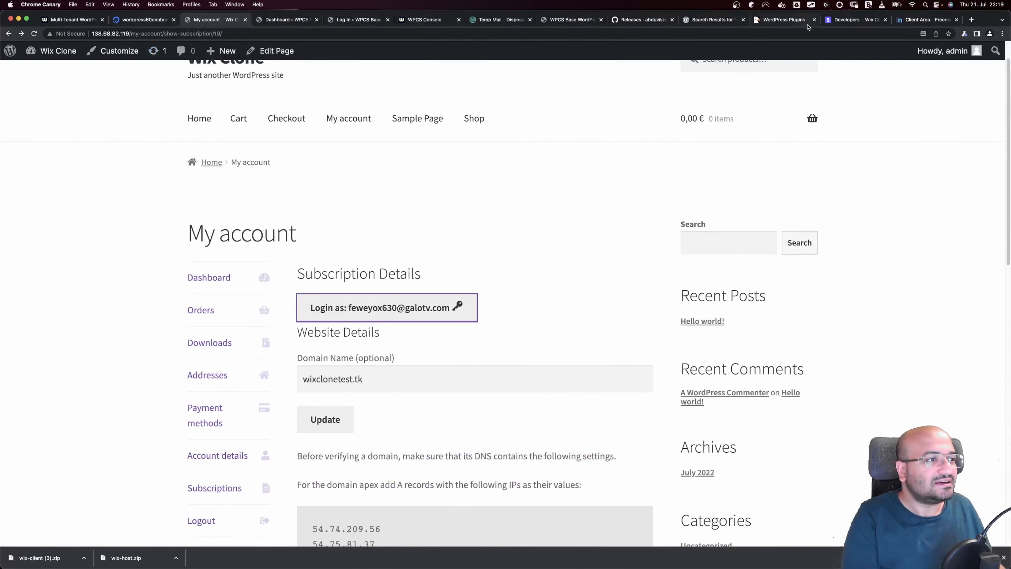
# Open scripts/cronjob.sh in the wp-wix-clone repository and select part of its code
pyautogui.click(642, 19)
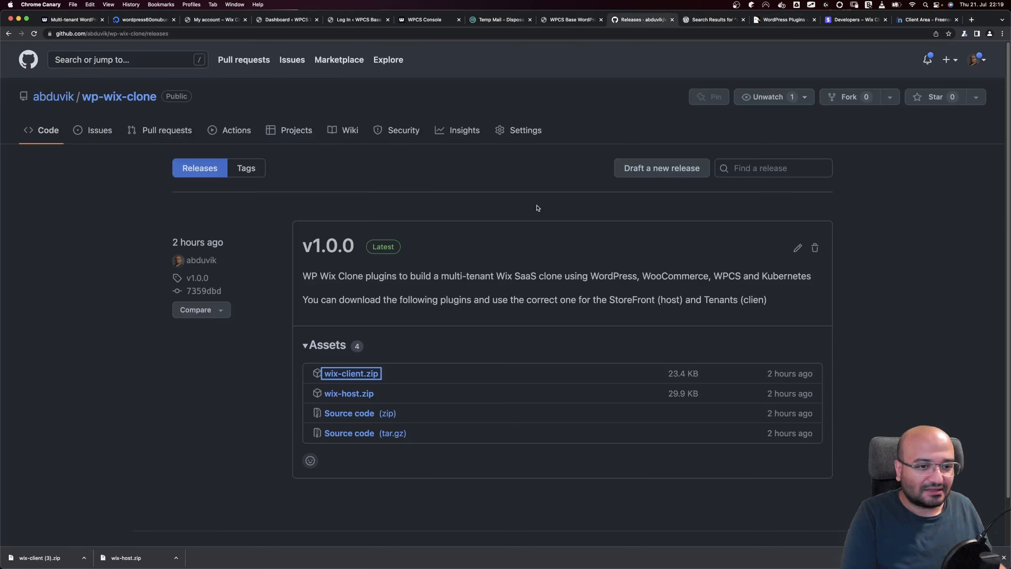
pyautogui.press('super+Left')
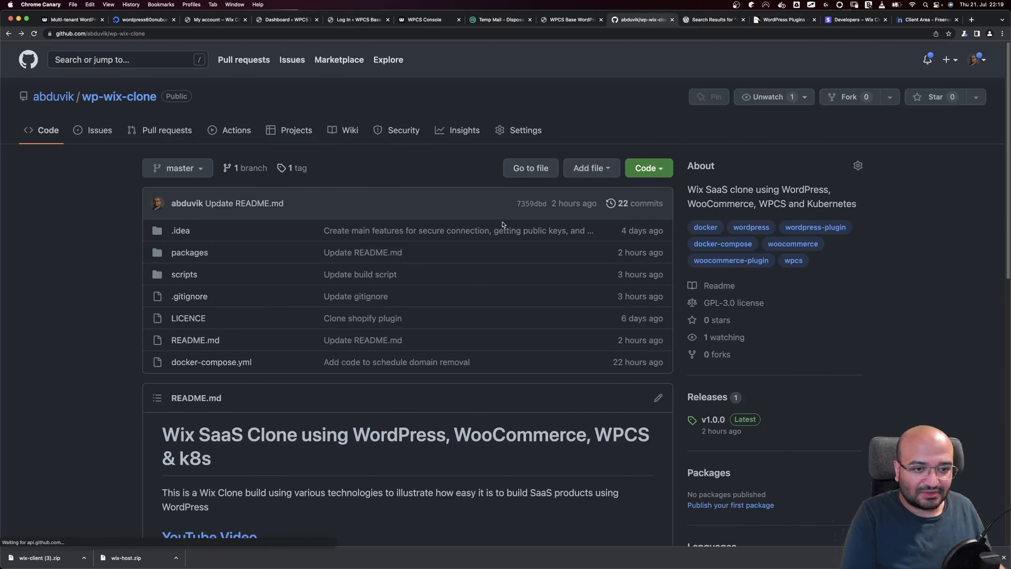
pyautogui.click(185, 276)
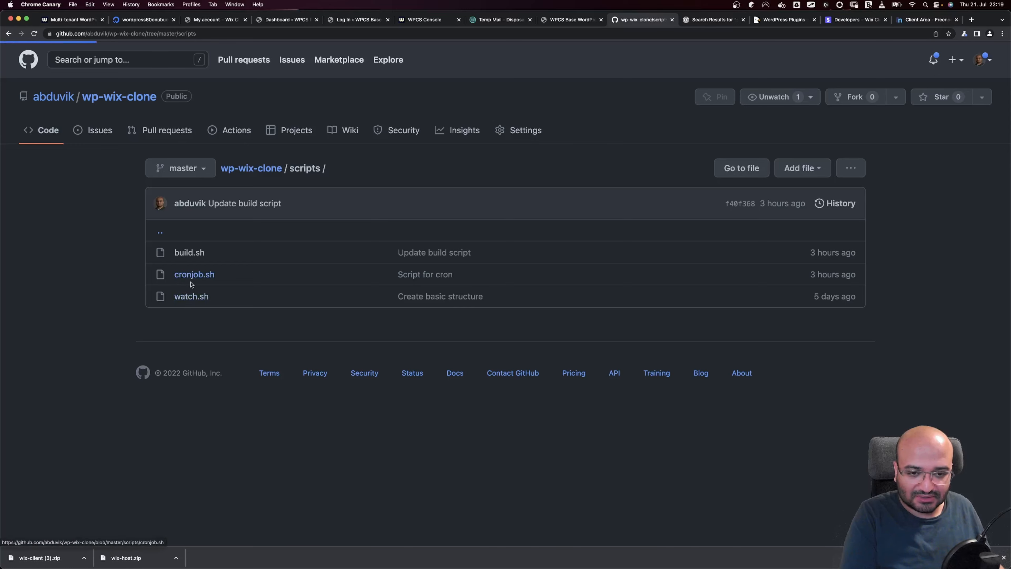
pyautogui.click(191, 283)
pyautogui.moveTo(199, 293); pyautogui.dragTo(331, 293)
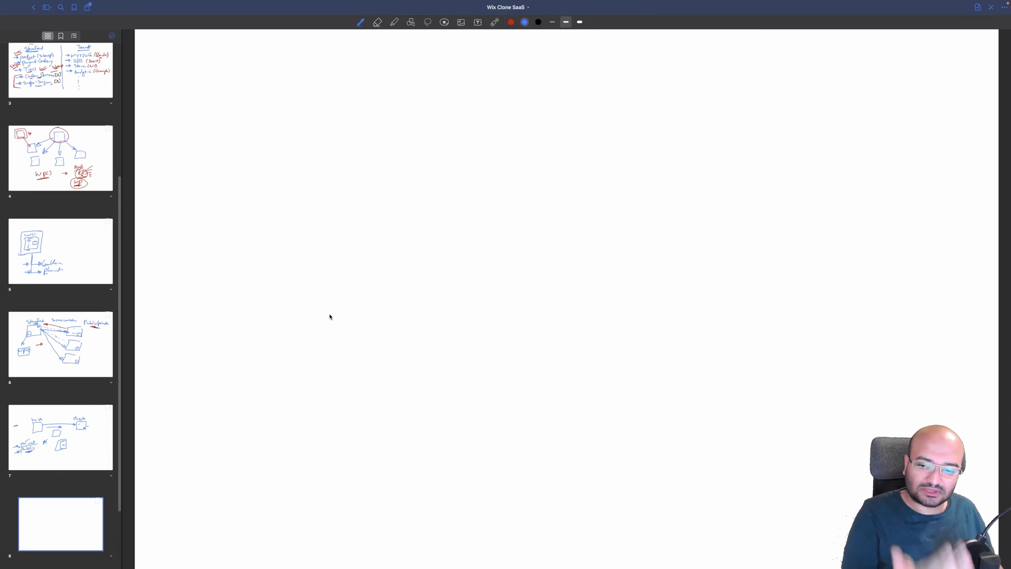
# Sketch a rectangle near the top of page 8 with the pen
pyautogui.click(381, 234)
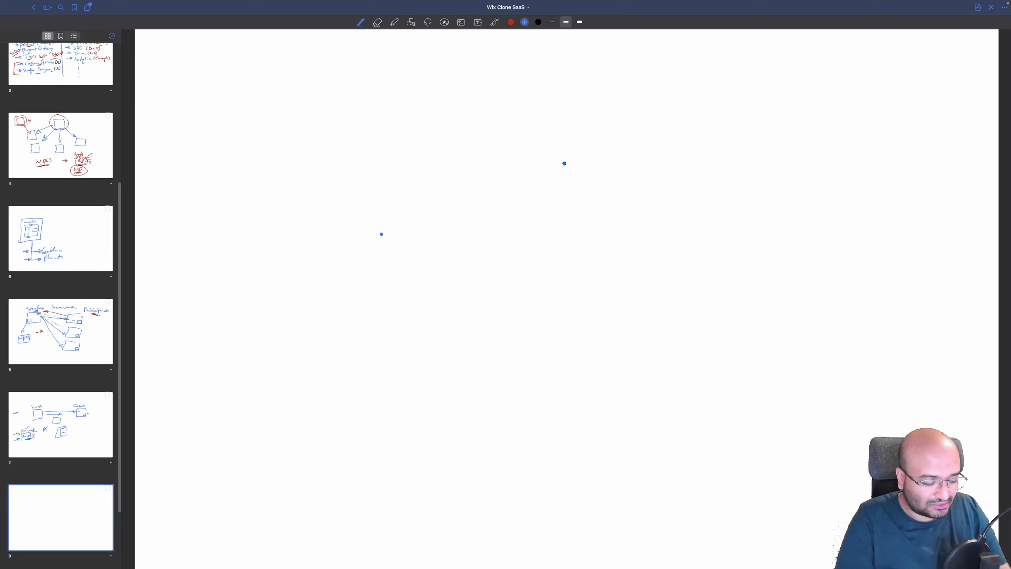
pyautogui.moveTo(427, 122)
pyautogui.mouseDown()
pyautogui.moveTo(357, 122)
pyautogui.moveTo(436, 153)
pyautogui.moveTo(441, 121)
pyautogui.mouseUp()
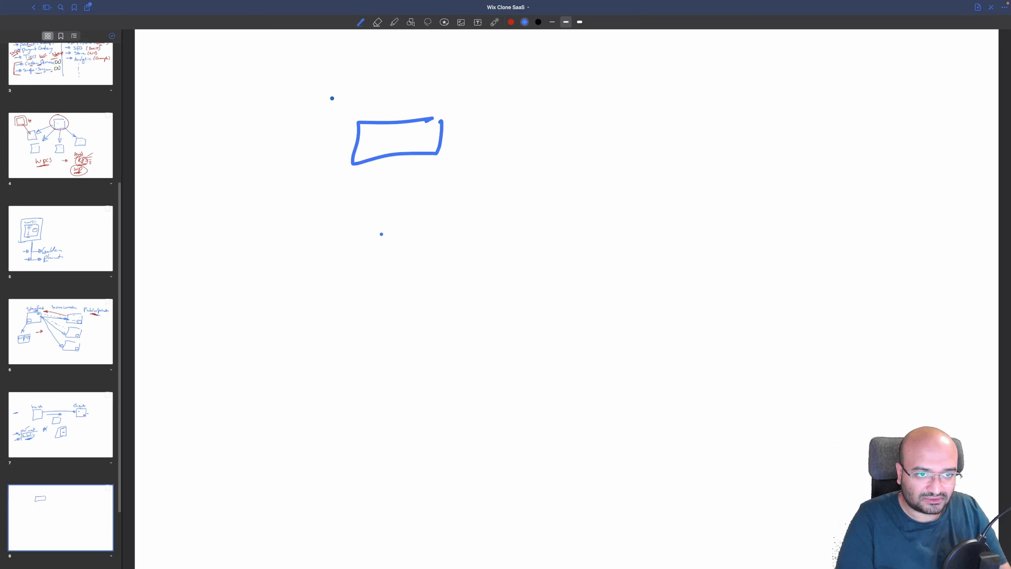
pyautogui.press('super+Tab')
# Open the Cool Website tenant's details and scroll to its Domains list
pyautogui.scroll(-1, 451, 224)
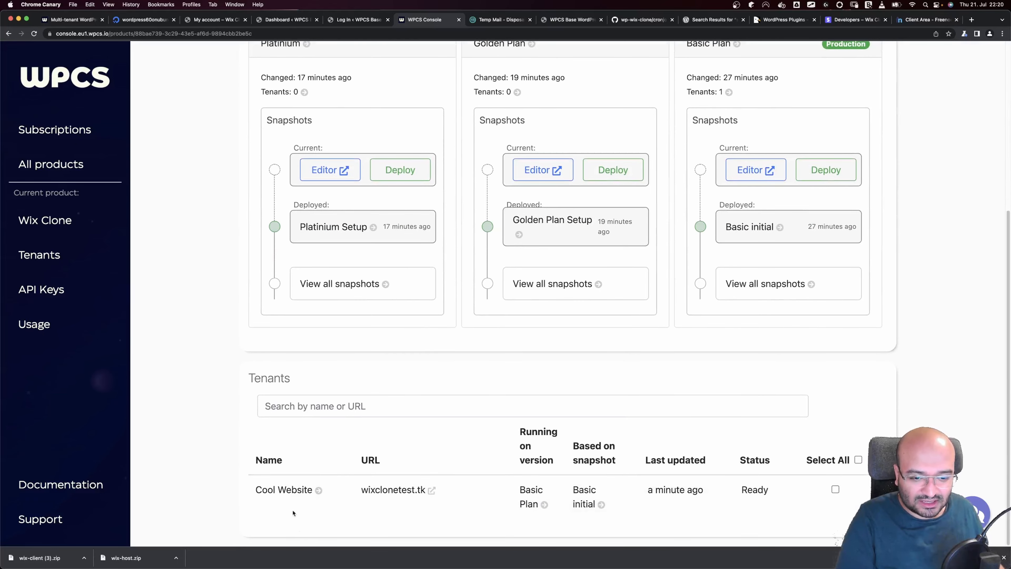
pyautogui.click(287, 491)
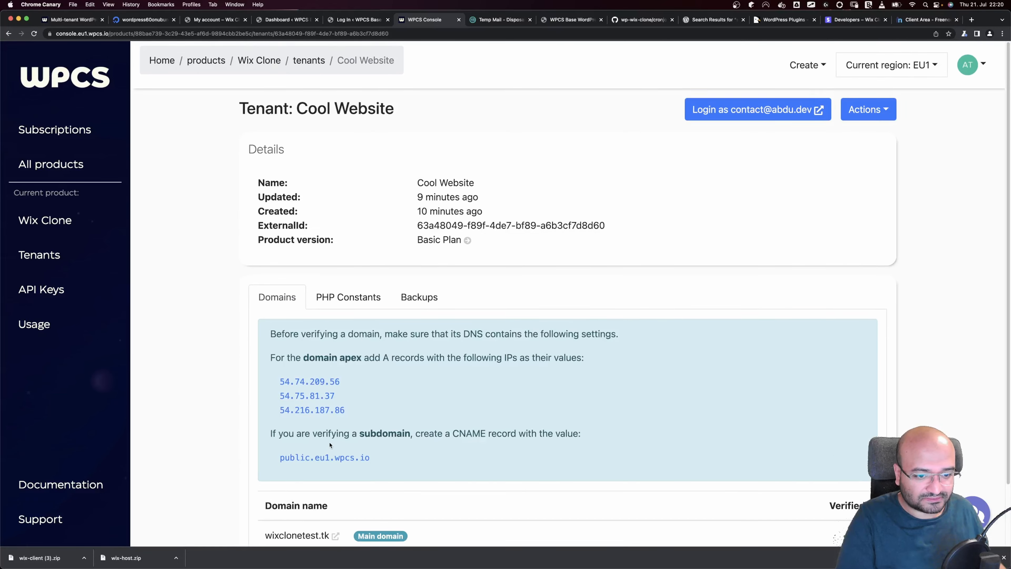
pyautogui.scroll(-2, 330, 445)
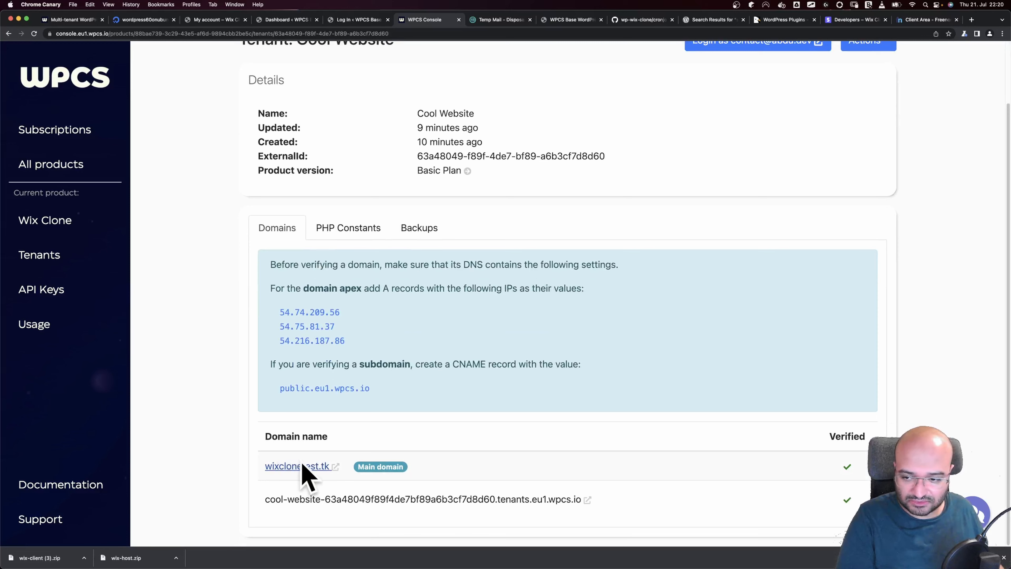
pyautogui.hotkey('ctrl', 'Left')
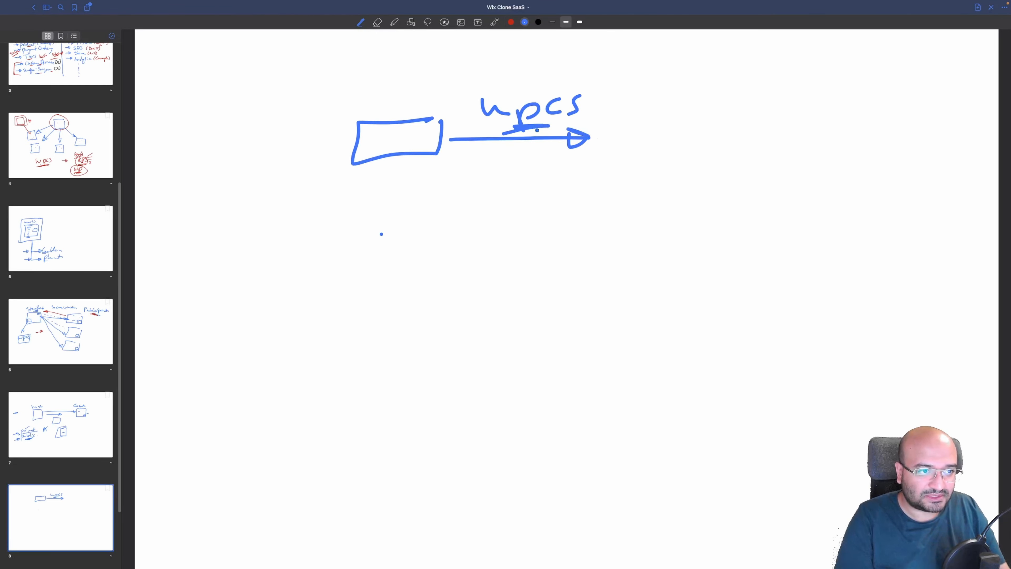
# Draw a second box at the end of the wpcs arrow and undo the 'old' label
pyautogui.moveTo(666, 115)
pyautogui.mouseDown()
pyautogui.moveTo(647, 115)
pyautogui.moveTo(609, 147)
pyautogui.moveTo(679, 118)
pyautogui.mouseUp()
pyautogui.moveTo(383, 99); pyautogui.dragTo(372, 108)
pyautogui.moveTo(394, 84); pyautogui.dragTo(406, 107)
pyautogui.moveTo(416, 88)
pyautogui.mouseDown()
pyautogui.moveTo(414, 113)
pyautogui.moveTo(415, 102)
pyautogui.mouseUp()
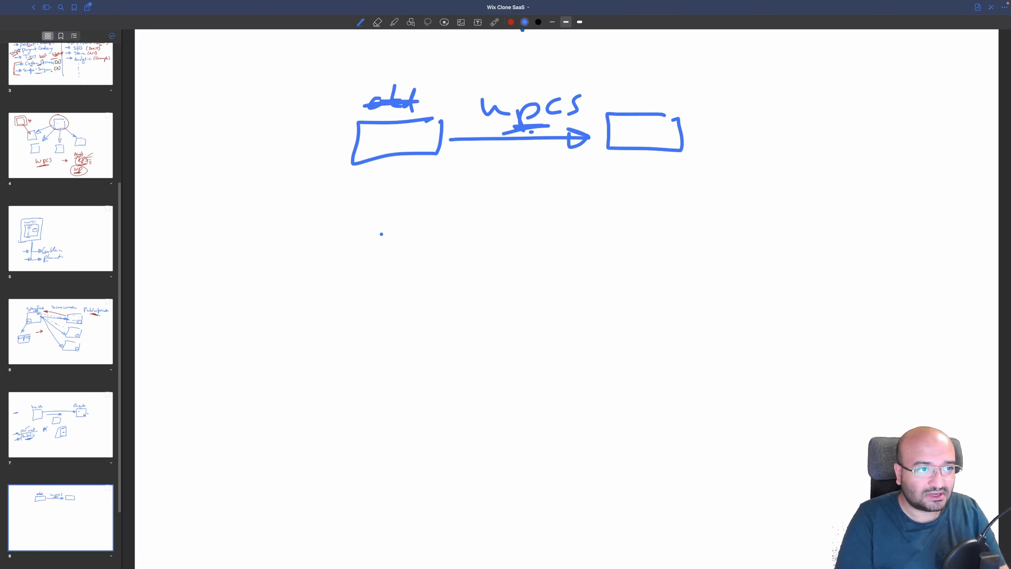
pyautogui.press('super+z')
pyautogui.press('super+z')
pyautogui.press('super+z')
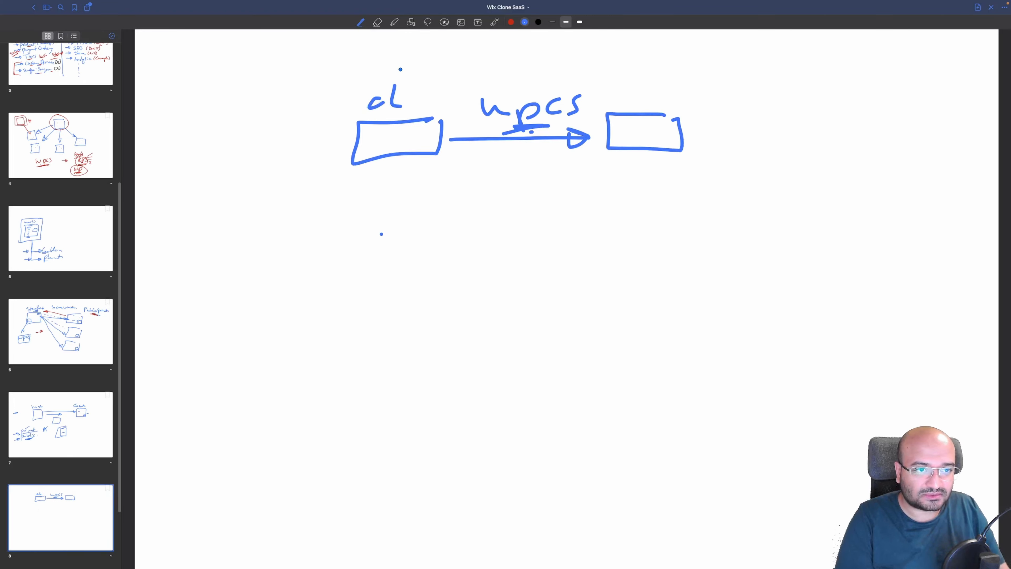
pyautogui.press('super+z')
# Label both boxes 'new' and write '+ main' beside the right box
pyautogui.moveTo(359, 97); pyautogui.dragTo(410, 103)
pyautogui.moveTo(422, 96); pyautogui.dragTo(423, 108)
pyautogui.moveTo(434, 108); pyautogui.dragTo(450, 110)
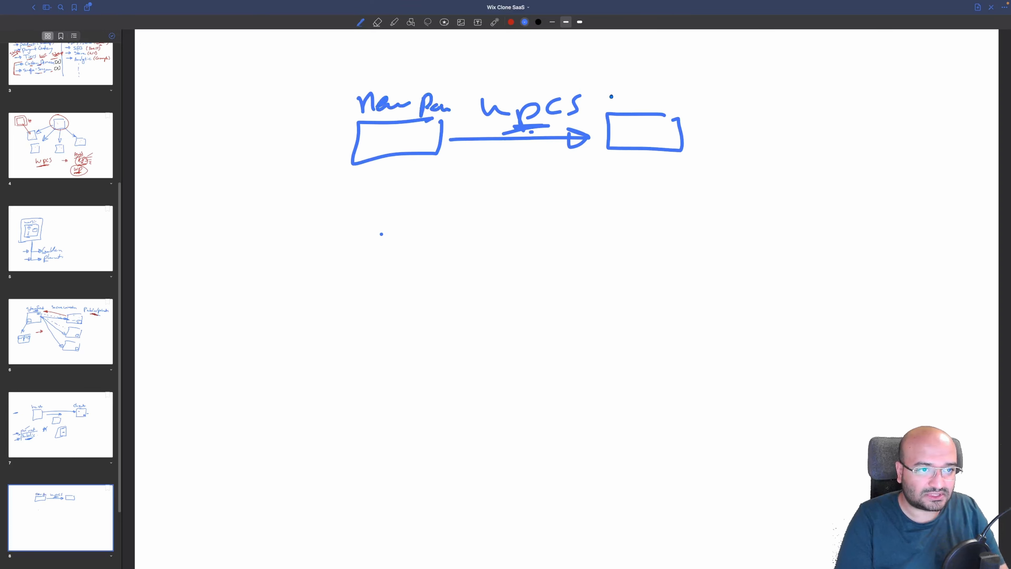
pyautogui.moveTo(612, 96); pyautogui.dragTo(722, 99)
pyautogui.moveTo(710, 93)
pyautogui.mouseDown()
pyautogui.moveTo(709, 110)
pyautogui.moveTo(786, 117)
pyautogui.mouseUp()
pyautogui.click(770, 99)
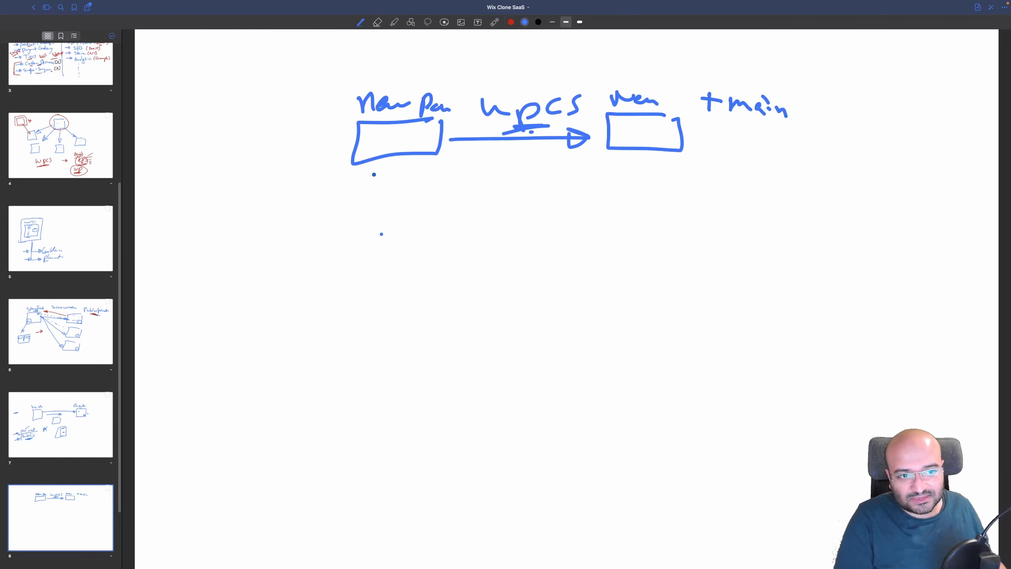
pyautogui.hotkey('ctrl', 'Right')
pyautogui.hotkey('ctrl', 'Left')
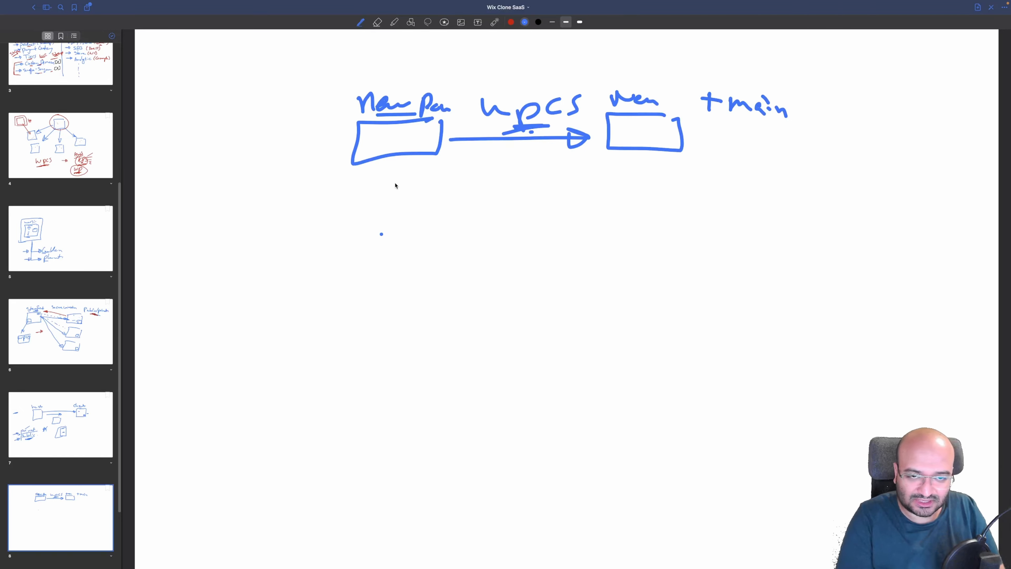
# Draw an 'old' box below the diagram and start a curved arrow from the new box
pyautogui.moveTo(425, 233); pyautogui.dragTo(432, 241)
pyautogui.moveTo(360, 212); pyautogui.dragTo(364, 211)
pyautogui.moveTo(373, 203); pyautogui.dragTo(367, 227)
pyautogui.moveTo(384, 217); pyautogui.dragTo(392, 223)
pyautogui.moveTo(412, 215); pyautogui.dragTo(431, 216)
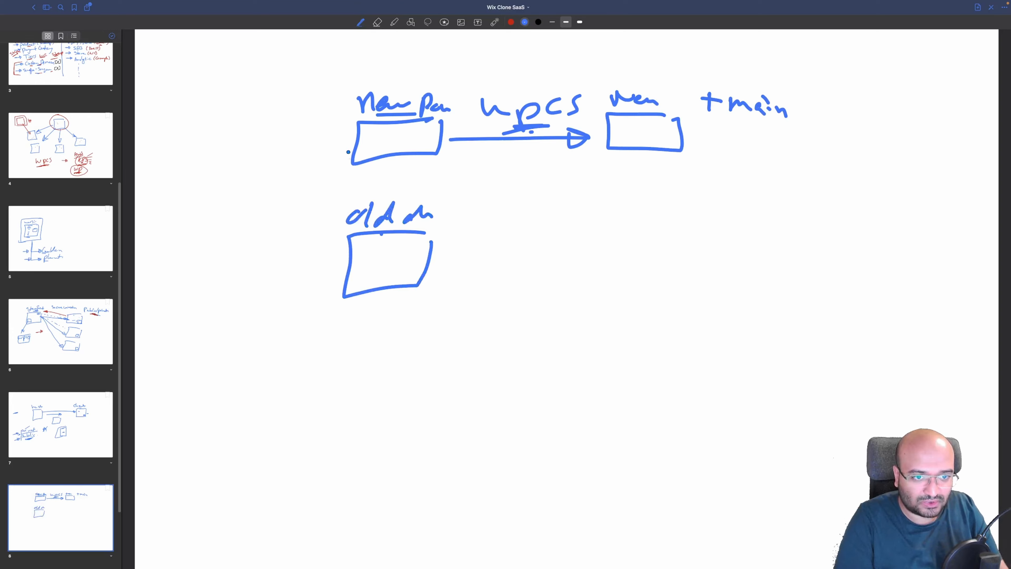
# Curve the arrow down to the old box and write 'Smin' beside it
pyautogui.moveTo(350, 152)
pyautogui.mouseDown()
pyautogui.moveTo(329, 253)
pyautogui.moveTo(321, 232)
pyautogui.mouseUp()
pyautogui.moveTo(242, 193)
pyautogui.mouseDown()
pyautogui.moveTo(224, 217)
pyautogui.moveTo(306, 202)
pyautogui.mouseUp()
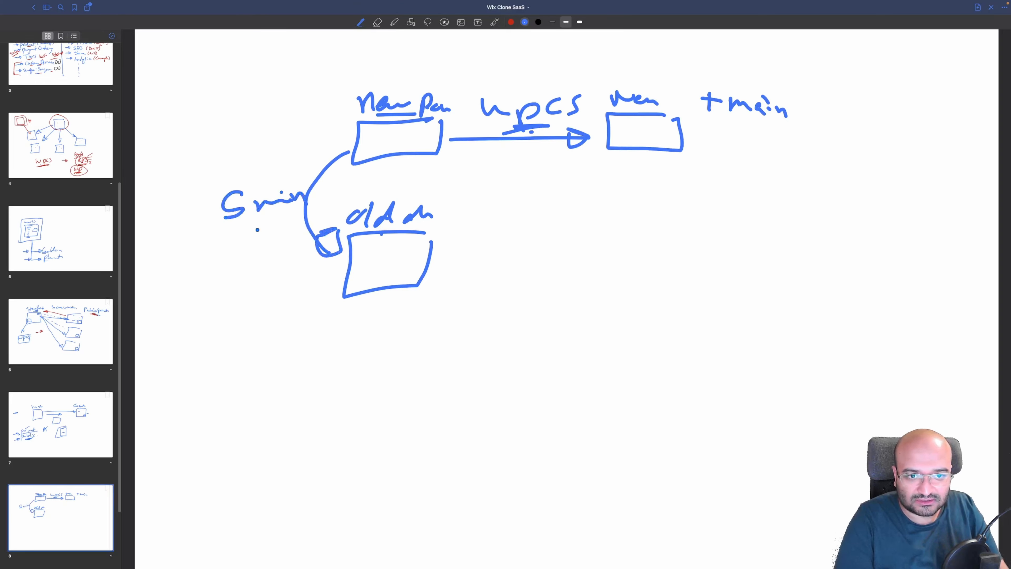
pyautogui.moveTo(240, 238); pyautogui.dragTo(255, 222)
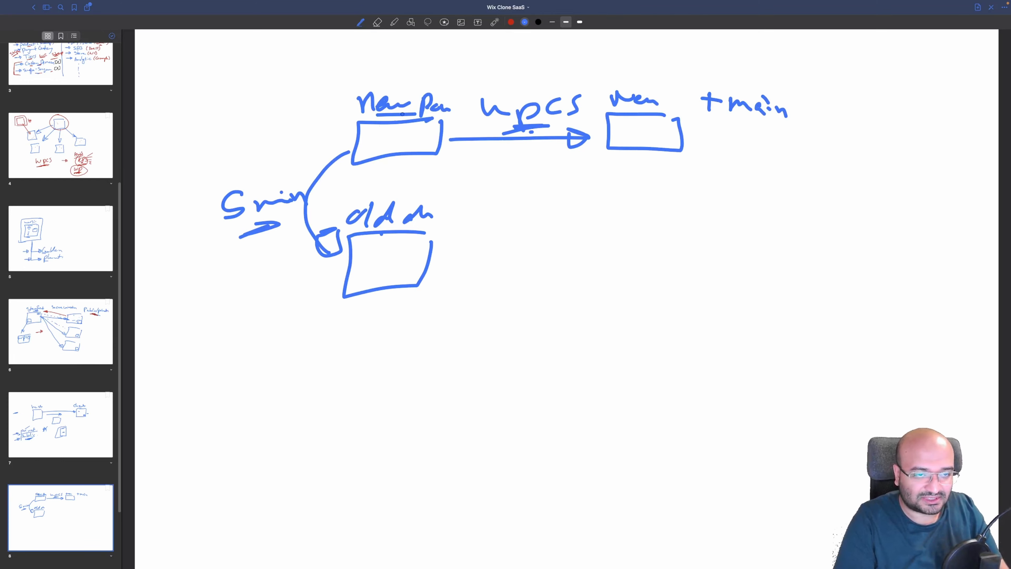
# Circle the new box and the Smin note, adding emphasis strokes and an arrowhead
pyautogui.moveTo(432, 85)
pyautogui.mouseDown()
pyautogui.moveTo(358, 70)
pyautogui.moveTo(335, 171)
pyautogui.moveTo(452, 100)
pyautogui.moveTo(424, 94)
pyautogui.mouseUp()
pyautogui.moveTo(517, 131); pyautogui.dragTo(552, 130)
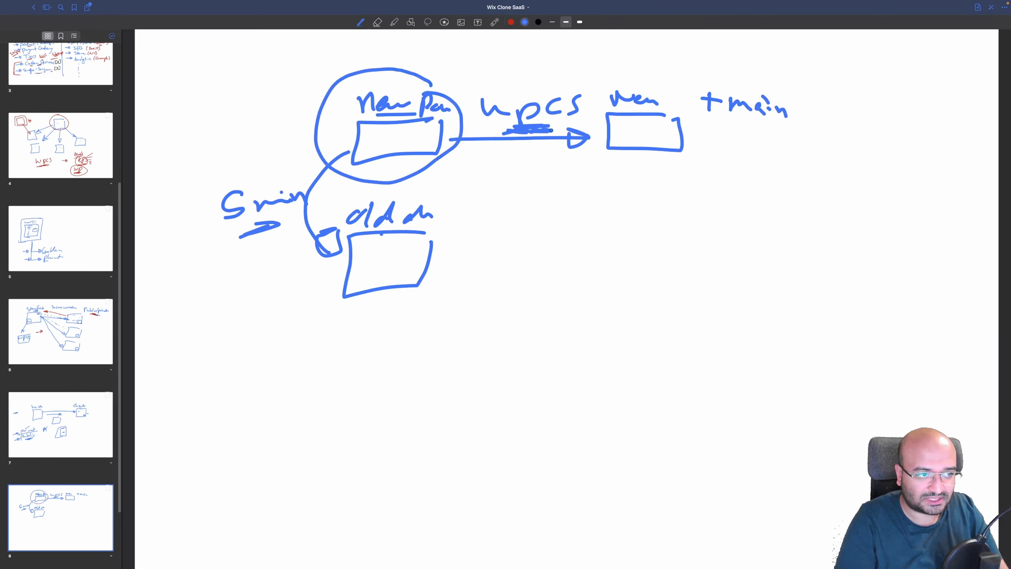
pyautogui.scroll(2, 621, 116)
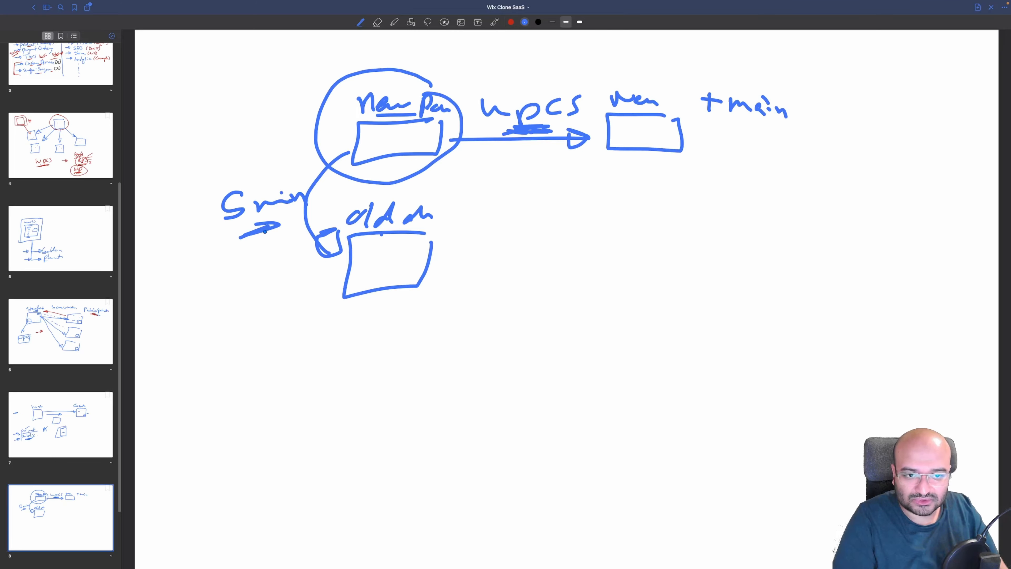
pyautogui.moveTo(255, 235)
pyautogui.mouseDown()
pyautogui.moveTo(266, 221)
pyautogui.moveTo(275, 236)
pyautogui.moveTo(285, 225)
pyautogui.moveTo(272, 226)
pyautogui.mouseUp()
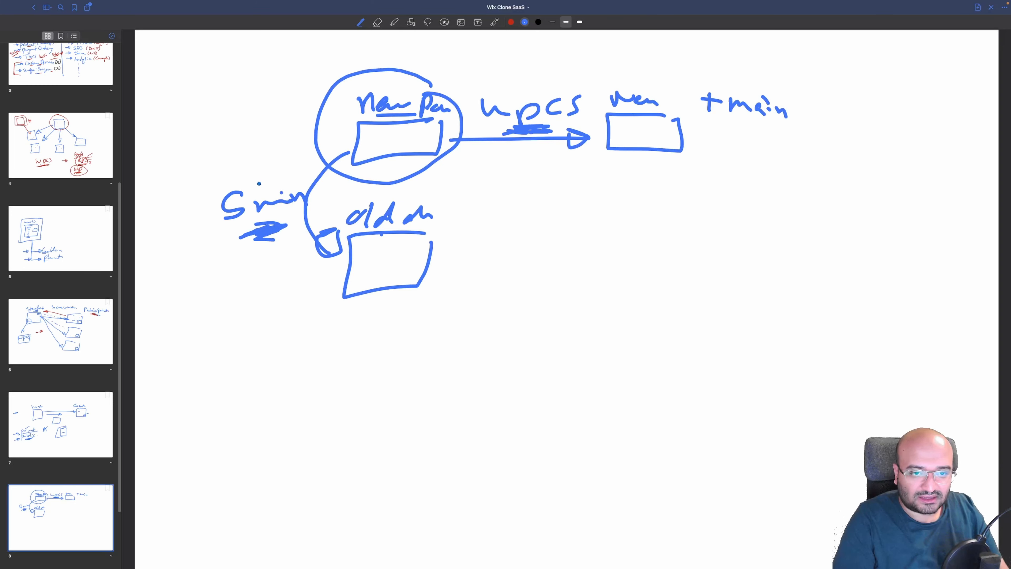
pyautogui.moveTo(289, 182)
pyautogui.mouseDown()
pyautogui.moveTo(191, 217)
pyautogui.moveTo(314, 195)
pyautogui.moveTo(237, 183)
pyautogui.mouseUp()
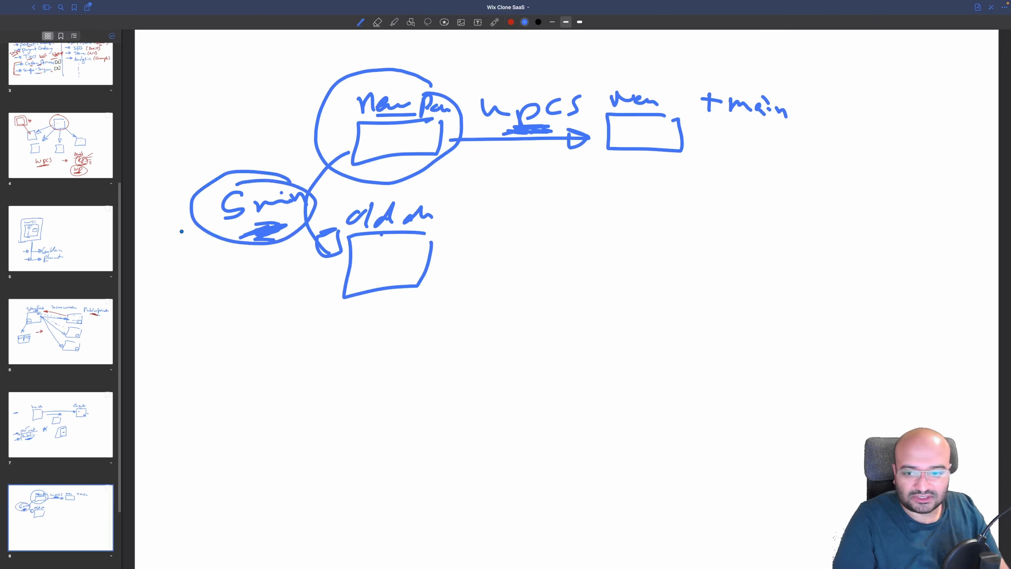
pyautogui.moveTo(271, 225); pyautogui.dragTo(292, 218)
pyautogui.moveTo(319, 235); pyautogui.dragTo(344, 257)
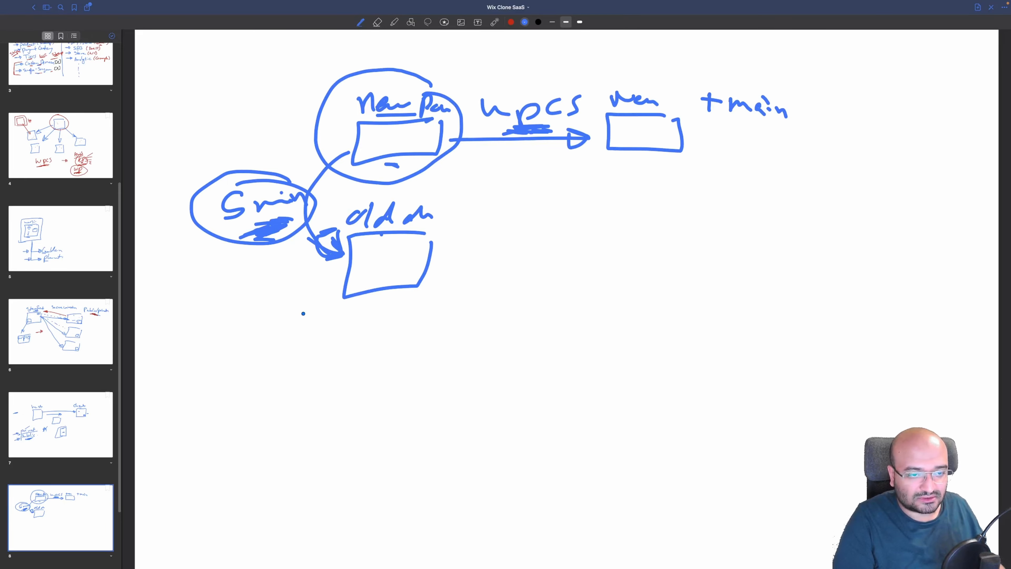
pyautogui.hotkey('ctrl', 'Right')
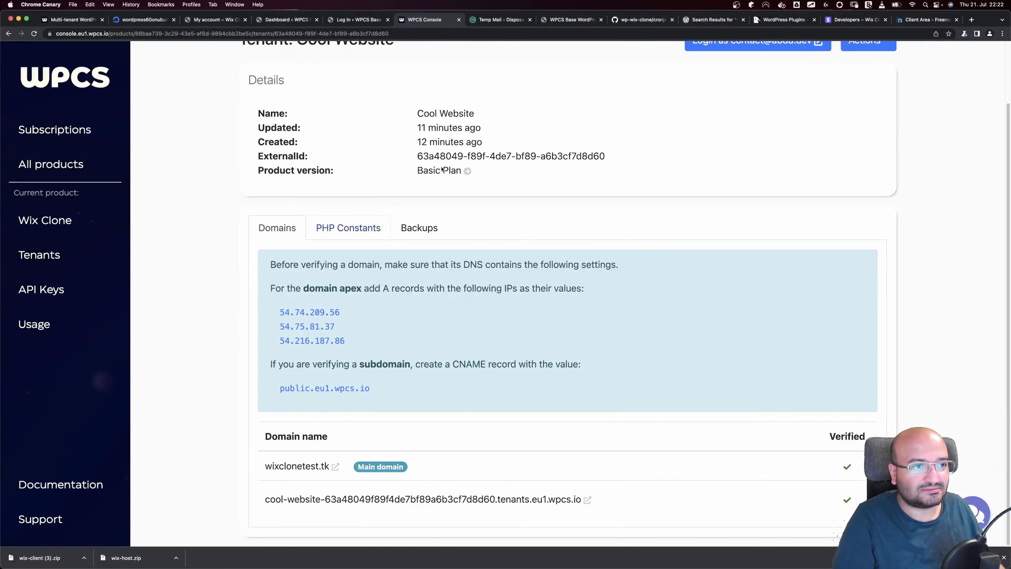
# Close the unused login and dashboard tabs and copy wixclone.tk from Freenom
pyautogui.click(350, 22)
pyautogui.click(286, 21)
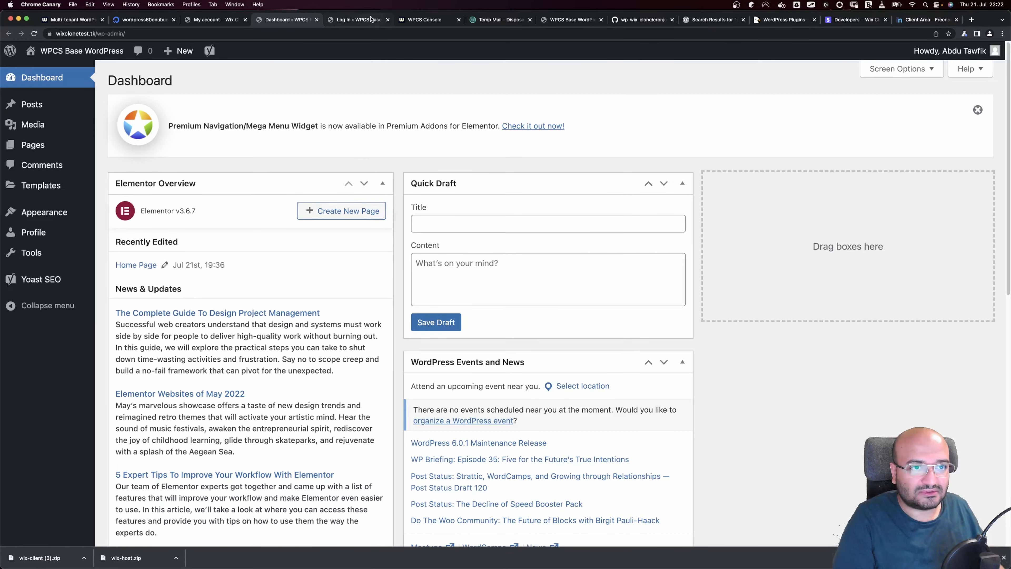
pyautogui.click(388, 19)
pyautogui.click(317, 20)
pyautogui.click(915, 20)
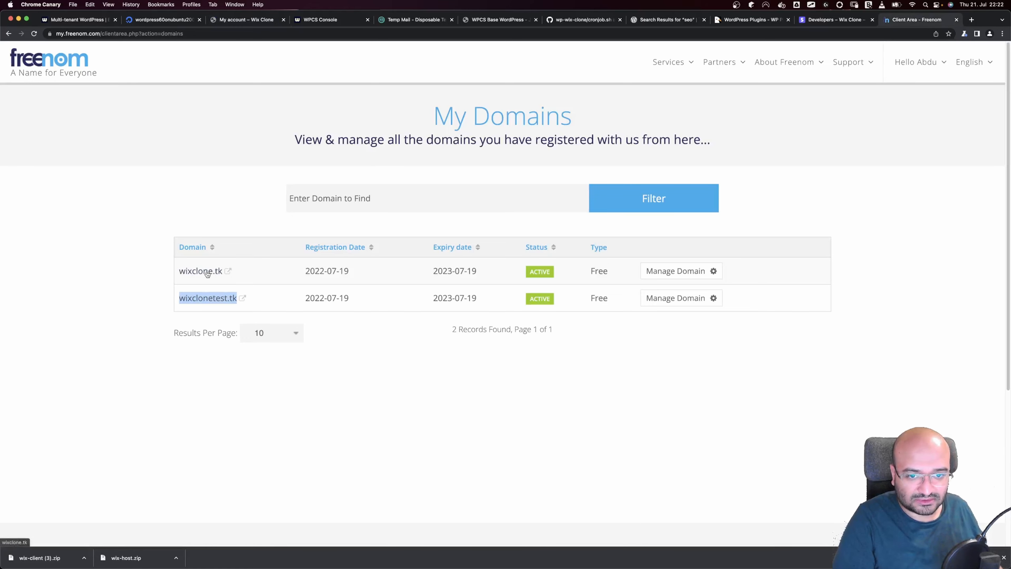
pyautogui.moveTo(179, 274); pyautogui.dragTo(225, 273)
pyautogui.press('super+c')
# Update the subscription's Domain Name to wixclone.tk and check the WPCS tenant domain list
pyautogui.click(277, 19)
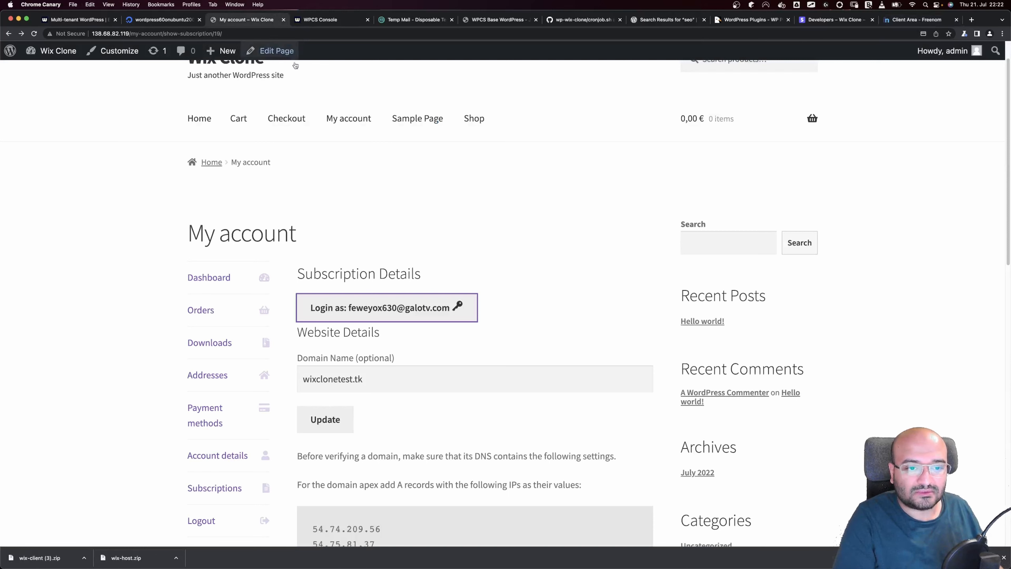
pyautogui.tripleClick(363, 371)
pyautogui.press('super+v')
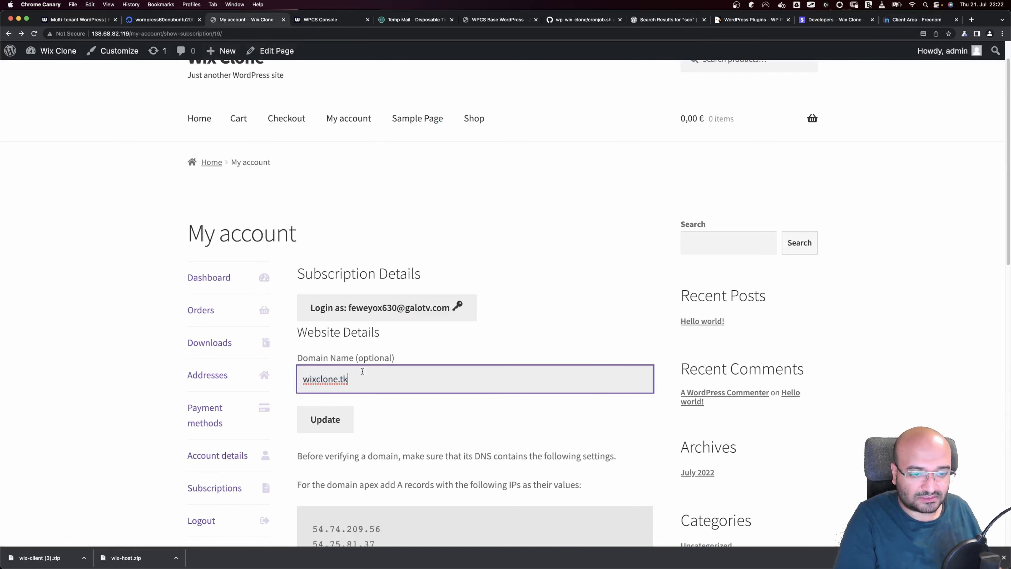
pyautogui.click(335, 422)
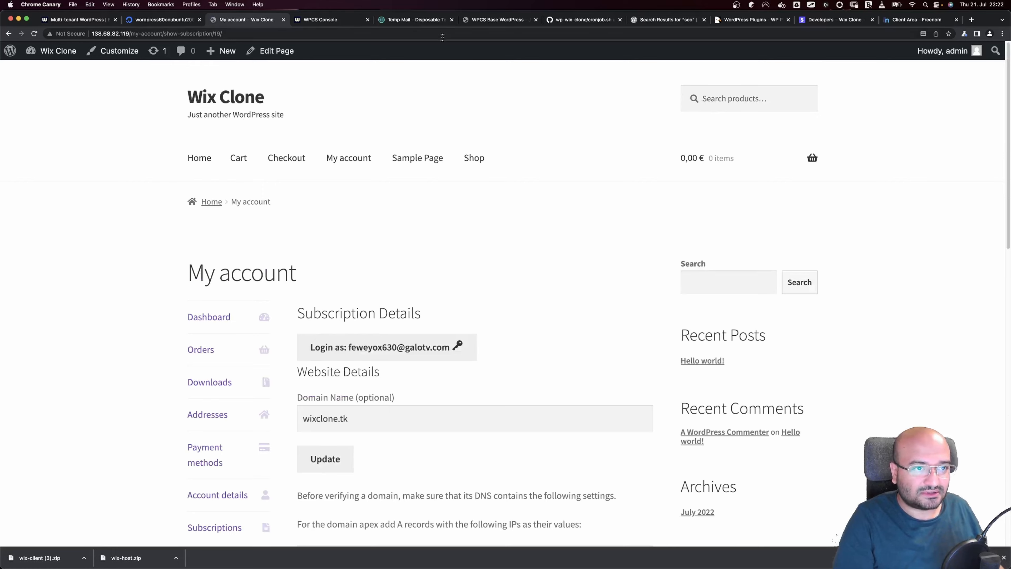
pyautogui.click(415, 19)
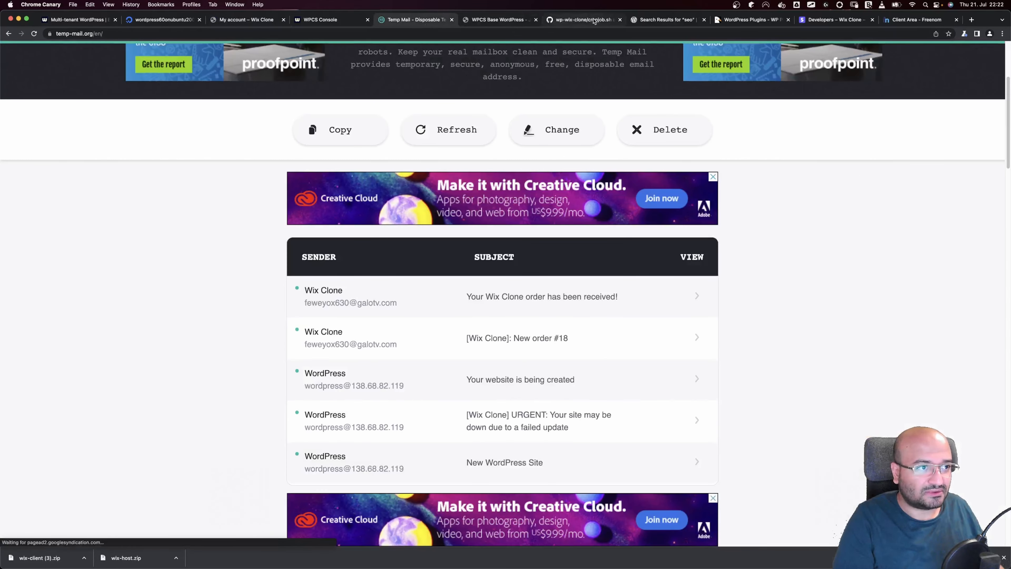
pyautogui.click(325, 20)
pyautogui.scroll(-2, 298, 428)
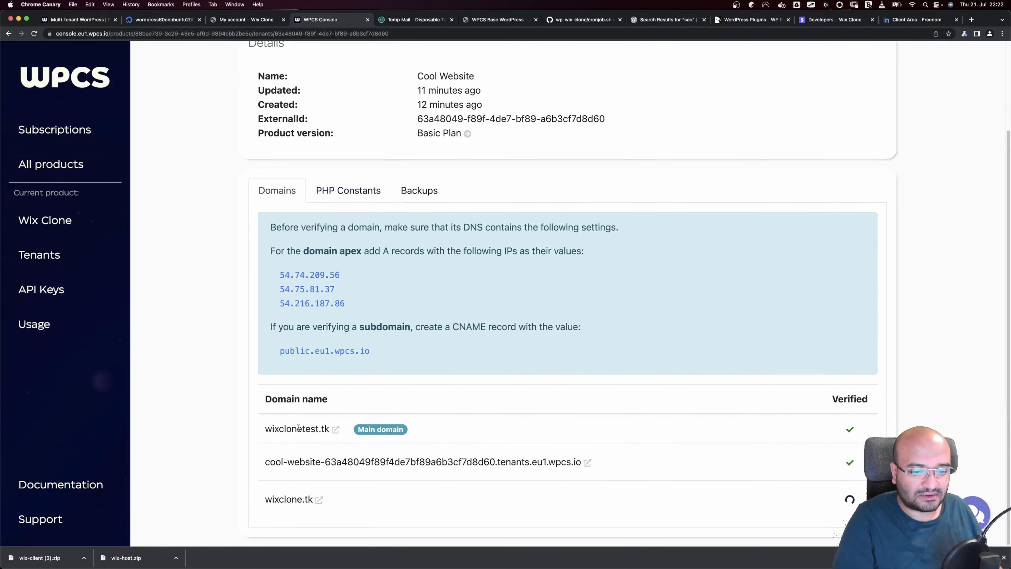
# Open the Wix Clone site's WordPress admin Dashboard from the subscription page
pyautogui.moveTo(331, 501)
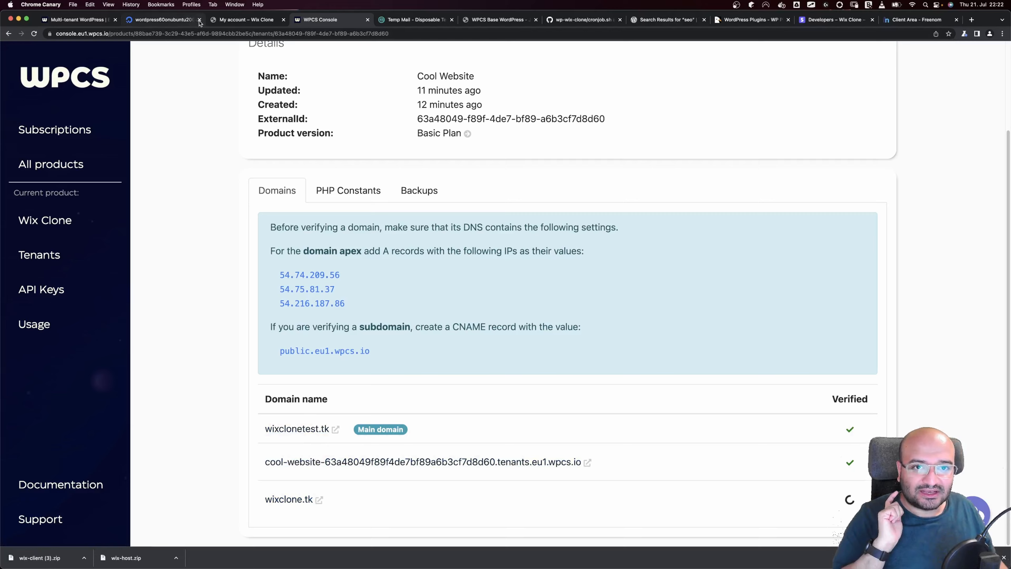
pyautogui.click(225, 20)
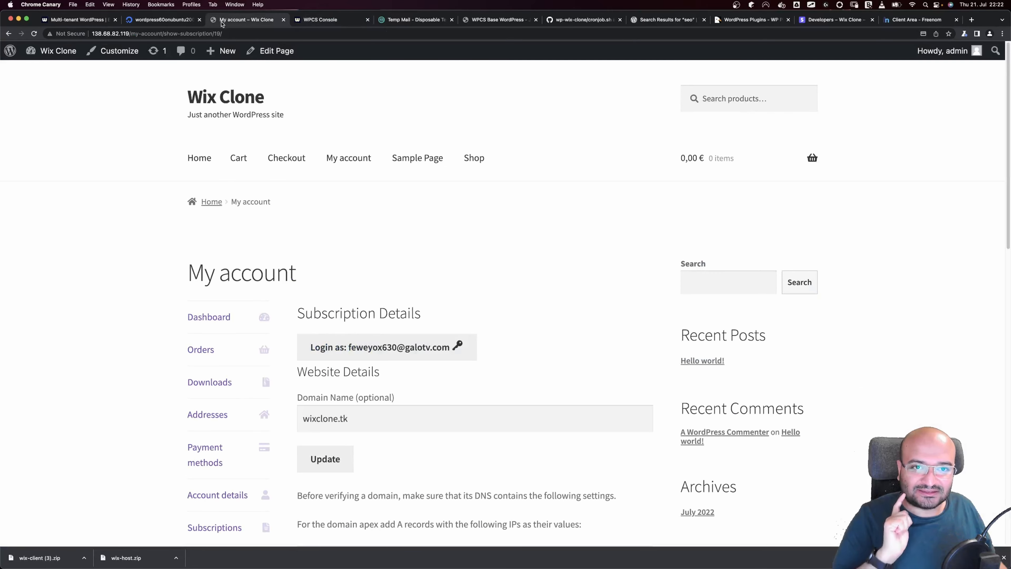
pyautogui.click(68, 59)
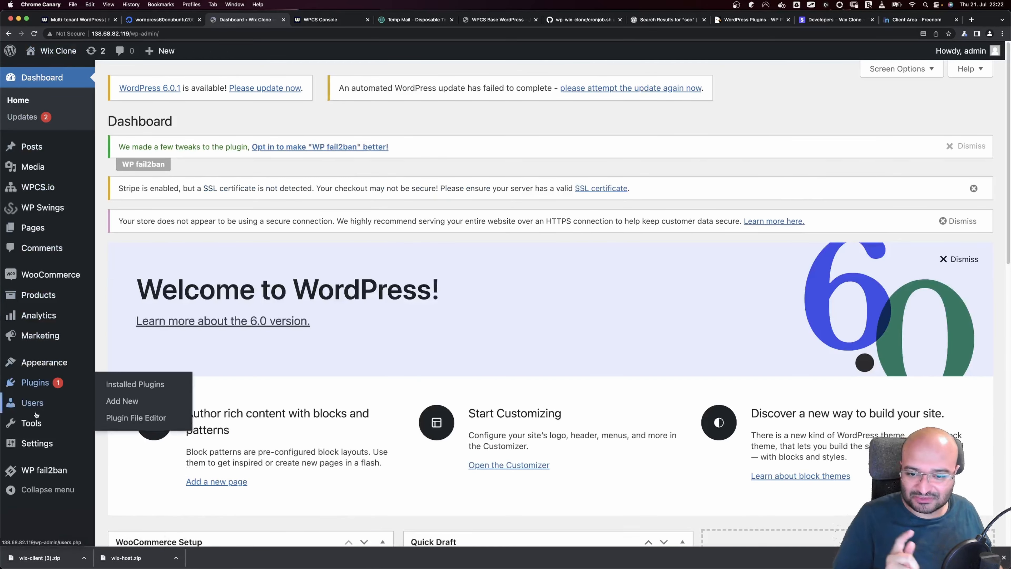
pyautogui.moveTo(33, 424)
pyautogui.hotkey('ctrl', 'Left')
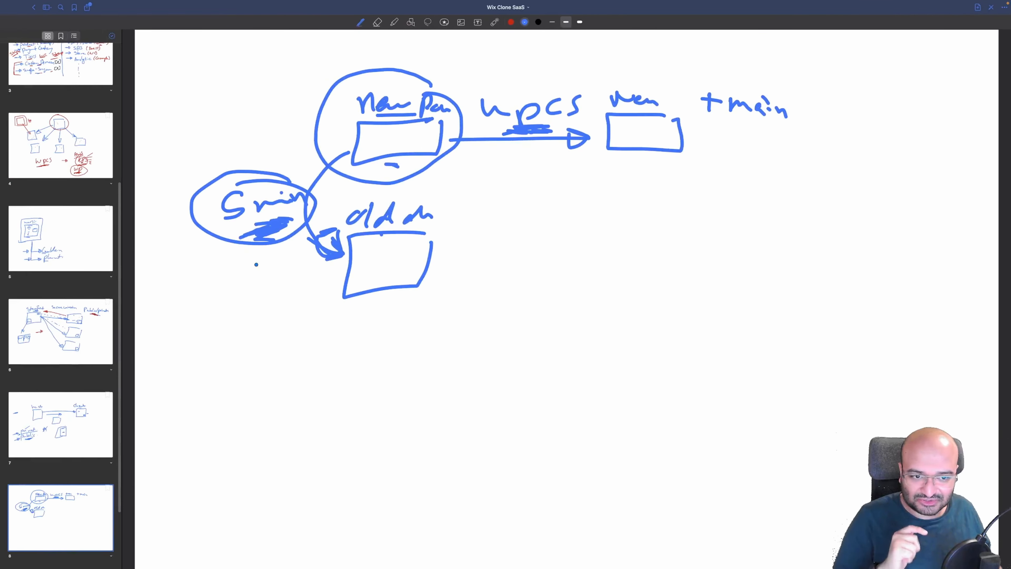
pyautogui.hotkey('ctrl', 'Right')
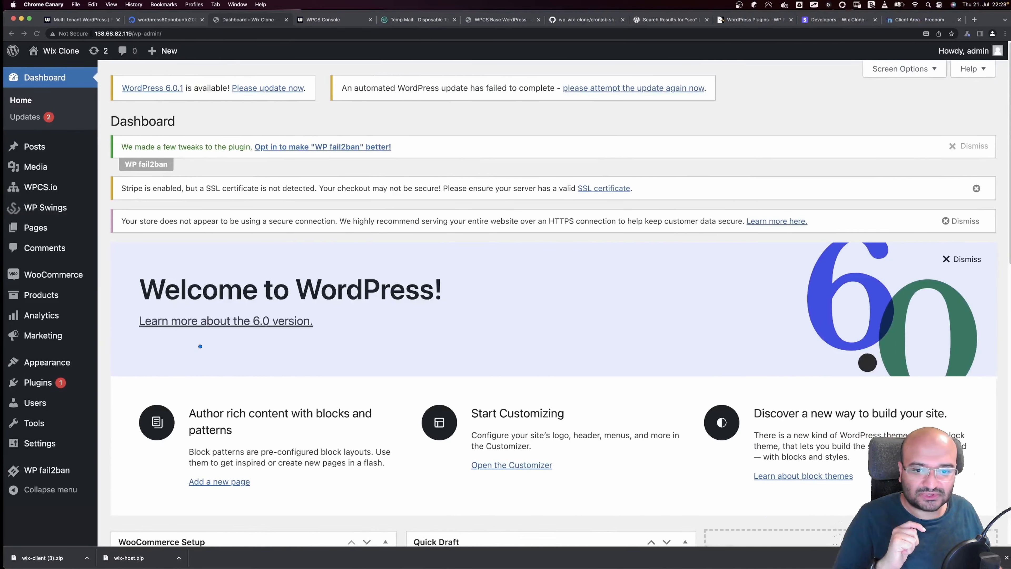
# Search plugins for 'wp cron', then install and activate WP Crontrol
pyautogui.click(40, 391)
pyautogui.click(122, 400)
pyautogui.click(900, 225)
pyautogui.write('wp cron')
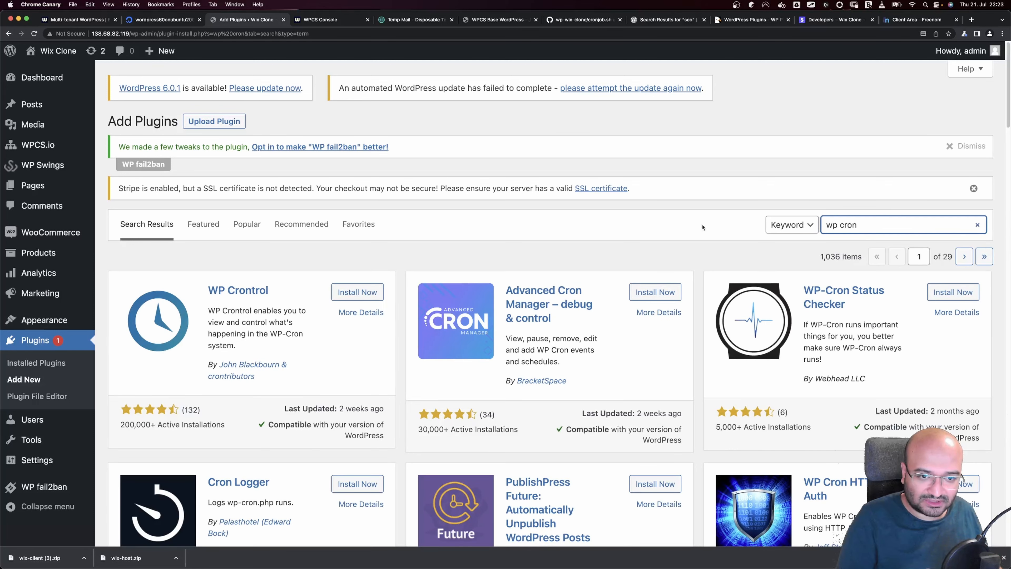
pyautogui.click(361, 291)
pyautogui.click(359, 291)
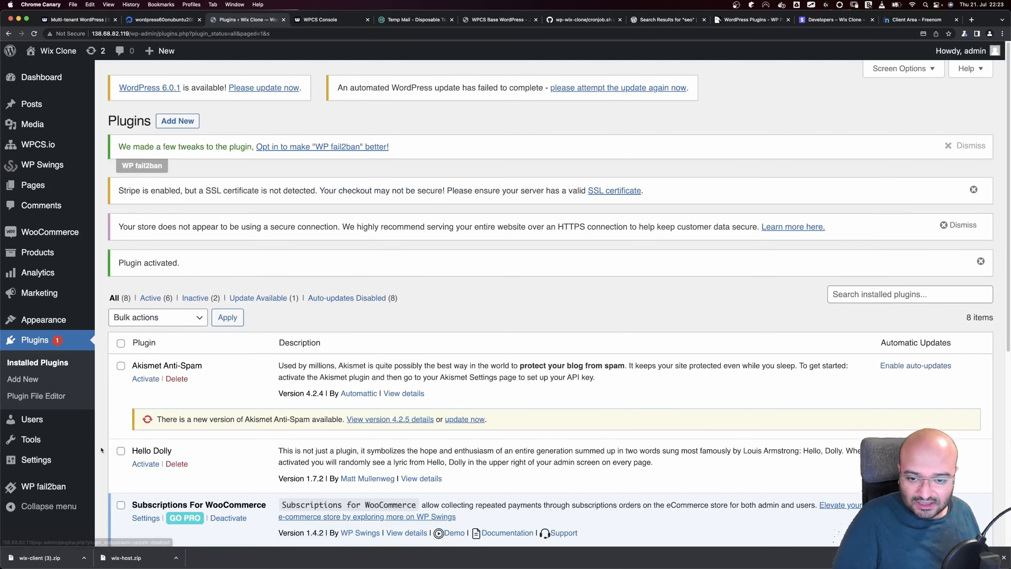
# View Cron Events, inspect the remove_tenant_old_domain job's countdown, and reload the list
pyautogui.moveTo(90, 464)
pyautogui.click(137, 513)
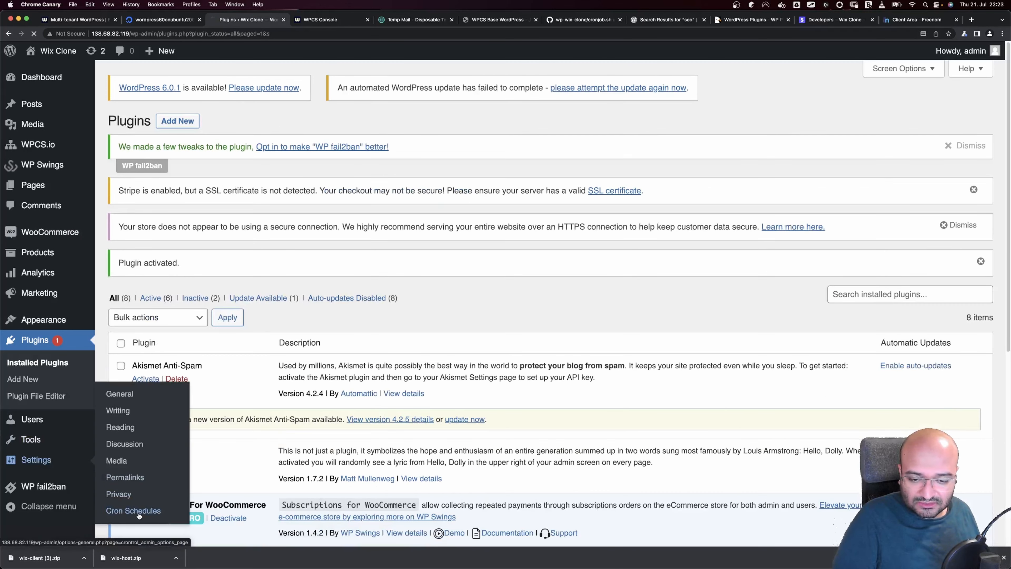
pyautogui.click(152, 131)
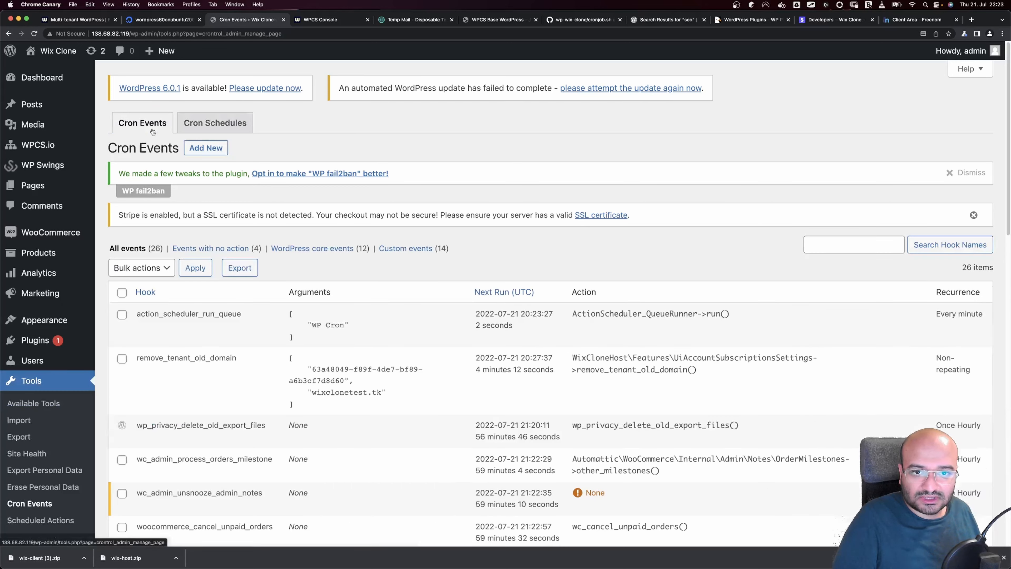
pyautogui.scroll(-3, 279, 259)
pyautogui.moveTo(278, 260)
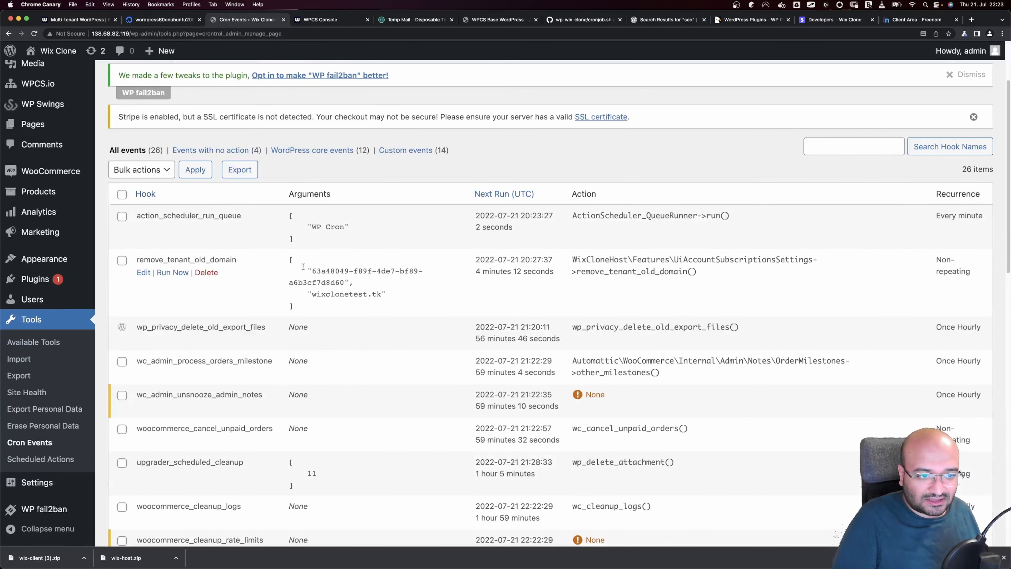
pyautogui.moveTo(278, 259); pyautogui.dragTo(343, 307)
pyautogui.doubleClick(280, 263)
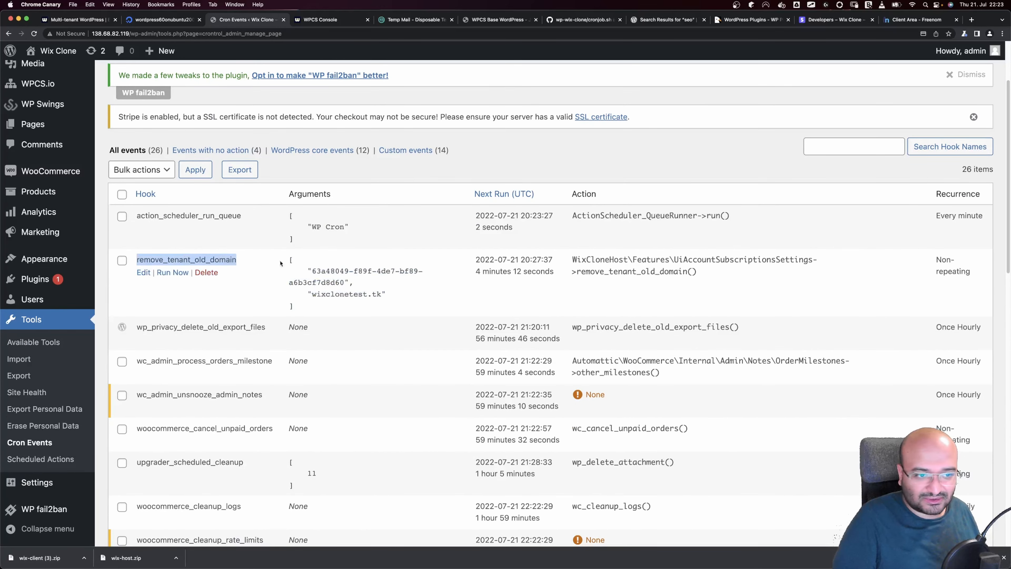
pyautogui.moveTo(475, 273); pyautogui.dragTo(550, 272)
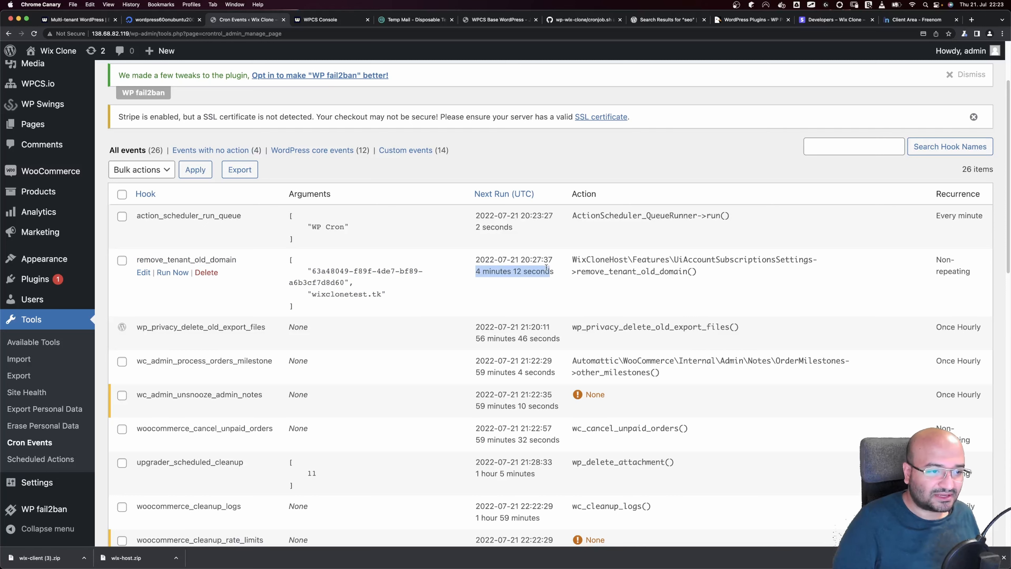
pyautogui.press('super+r')
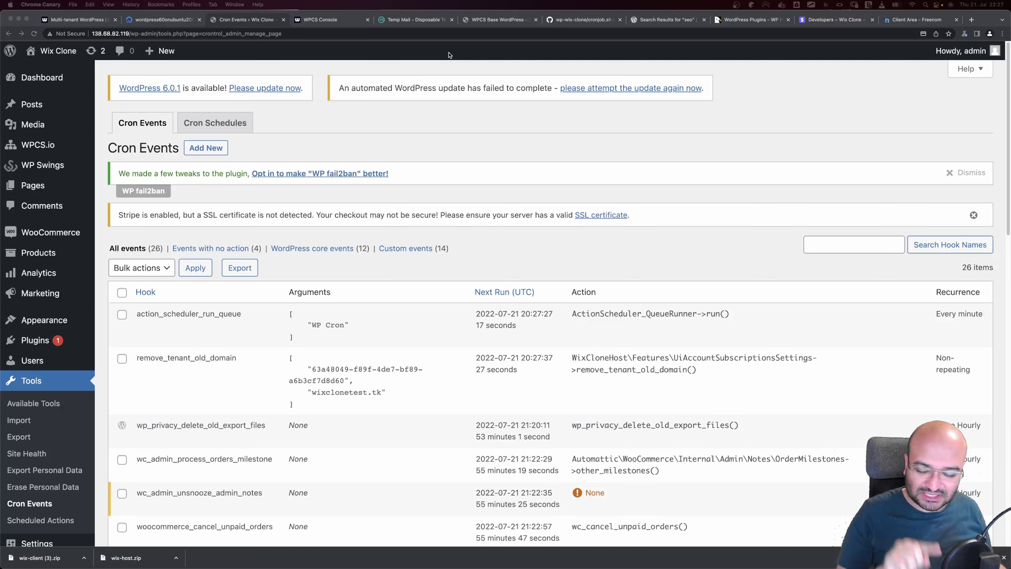
# Check the tenant's domain list in WPCS, where wixclonetest.tk now shows Removing
pyautogui.click(320, 20)
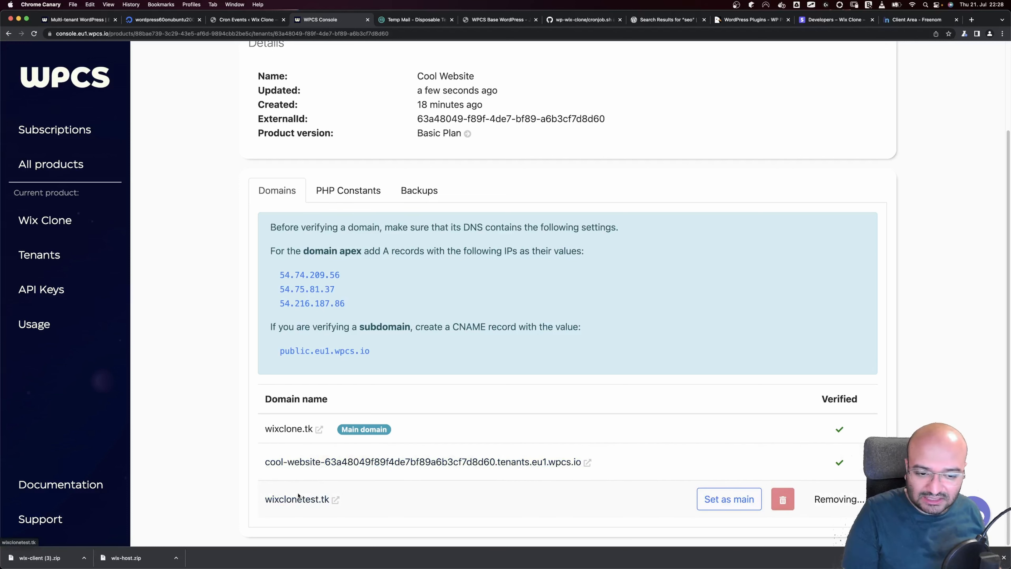
# Confirm the tenant site loads at wixclone.tk, then close it and return to the cron events
pyautogui.click(284, 433)
pyautogui.click(417, 20)
pyautogui.click(225, 21)
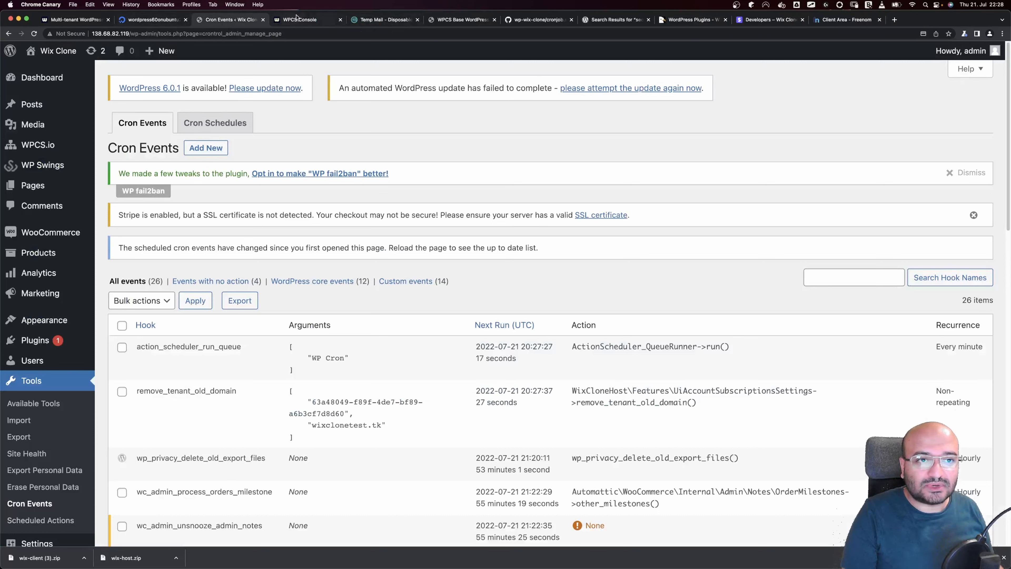
# Open the Wix Clone storefront in a separate browser tab
pyautogui.moveTo(50, 52)
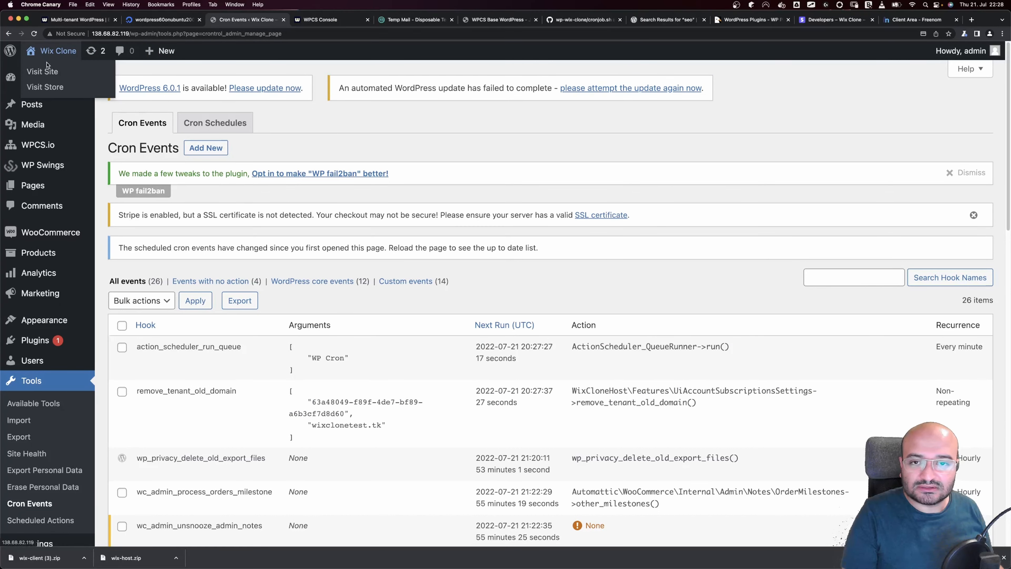
pyautogui.rightClick(45, 73)
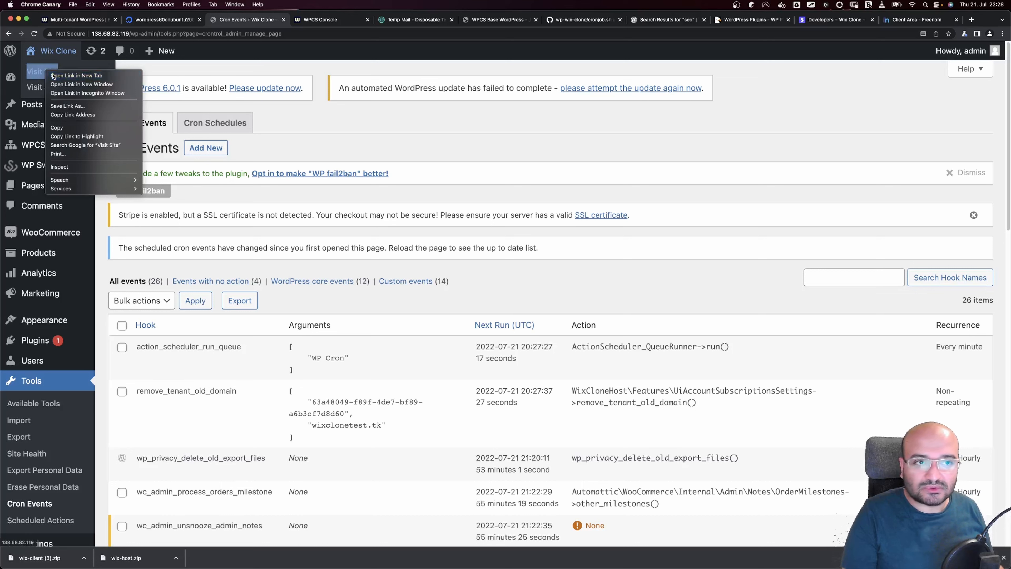
pyautogui.click(59, 79)
pyautogui.click(307, 20)
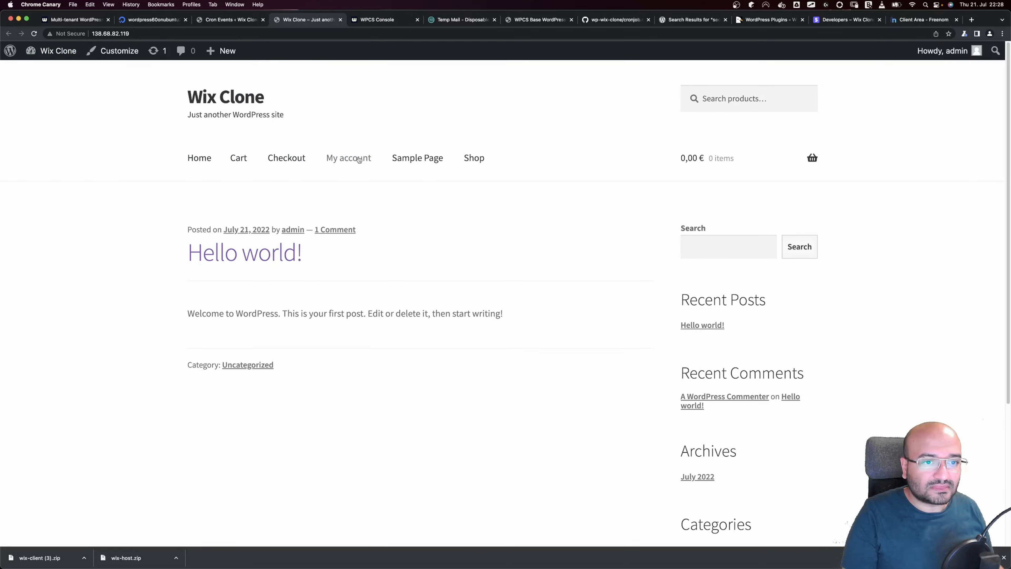
# Show subscription 19's details from My account > Subscriptions
pyautogui.click(349, 158)
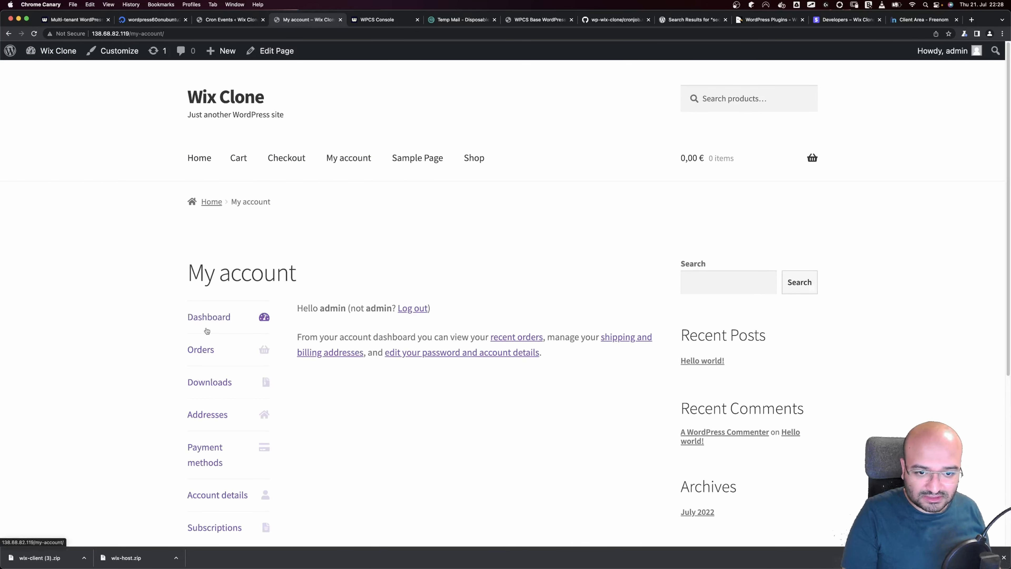
pyautogui.scroll(-2, 226, 468)
pyautogui.click(223, 474)
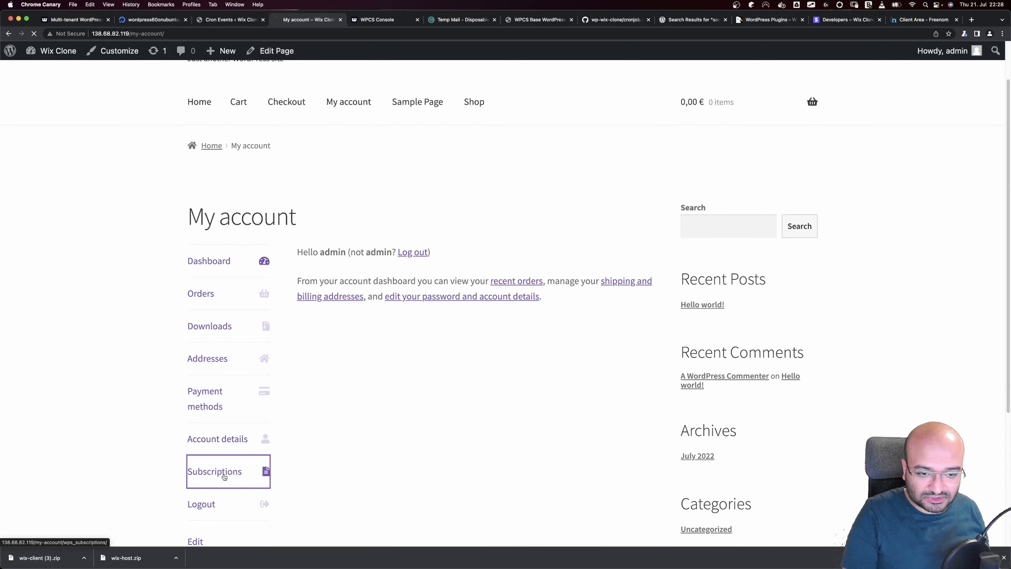
pyautogui.click(615, 361)
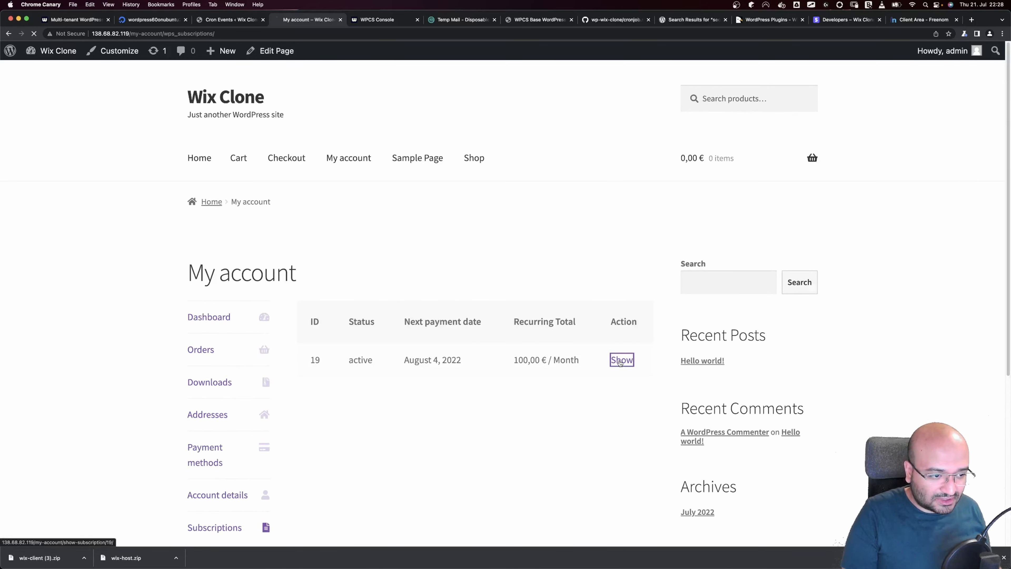
pyautogui.scroll(-3, 442, 378)
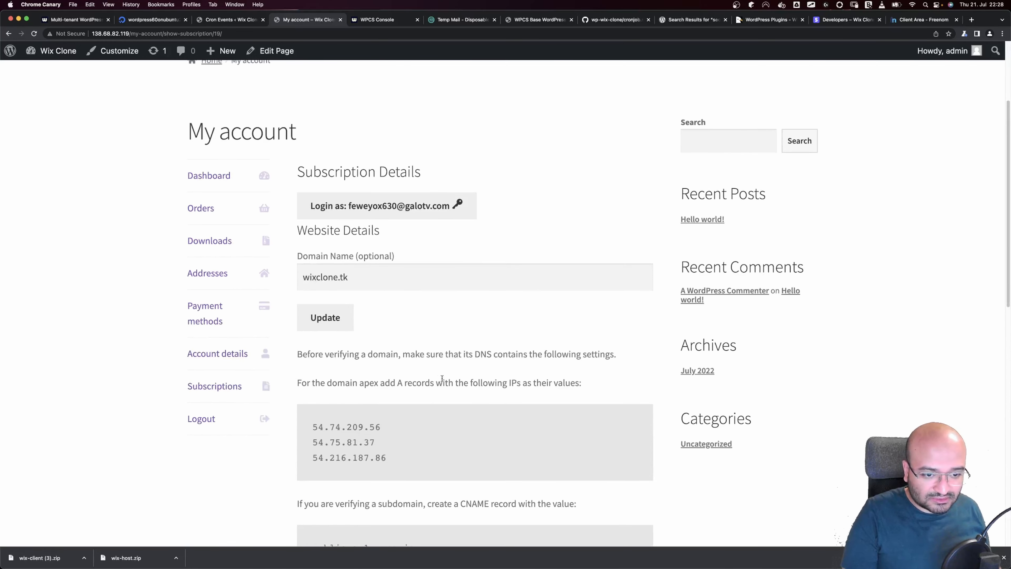
# Log in to the tenant site as its owner, then check the registrar's domains
pyautogui.click(370, 215)
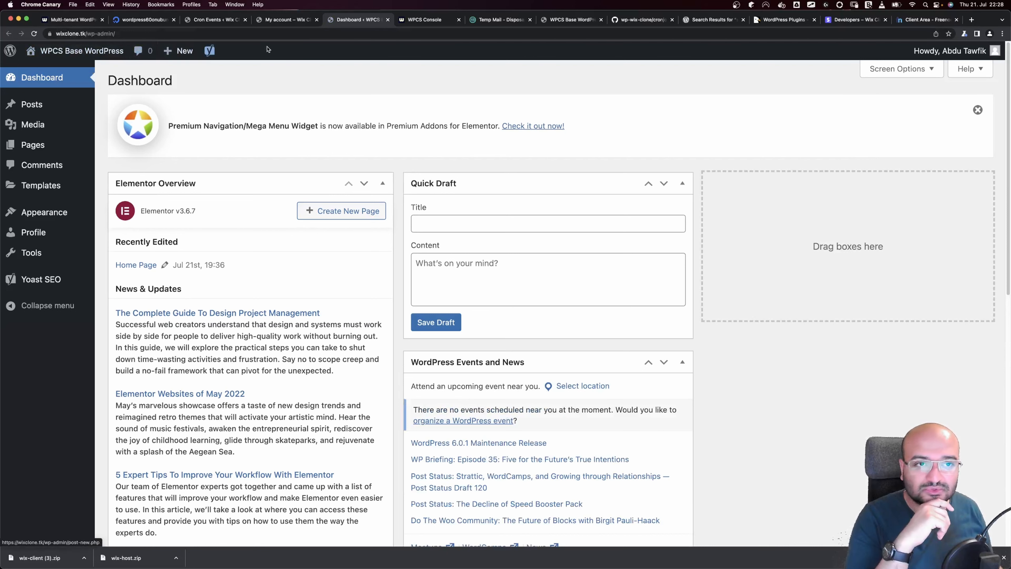
pyautogui.click(387, 20)
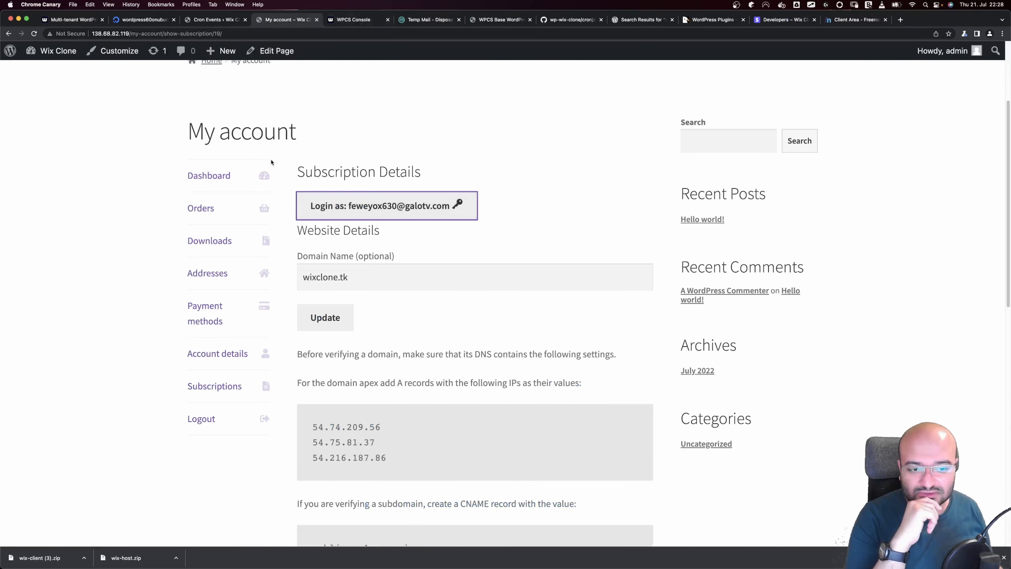
pyautogui.scroll(4, 247, 180)
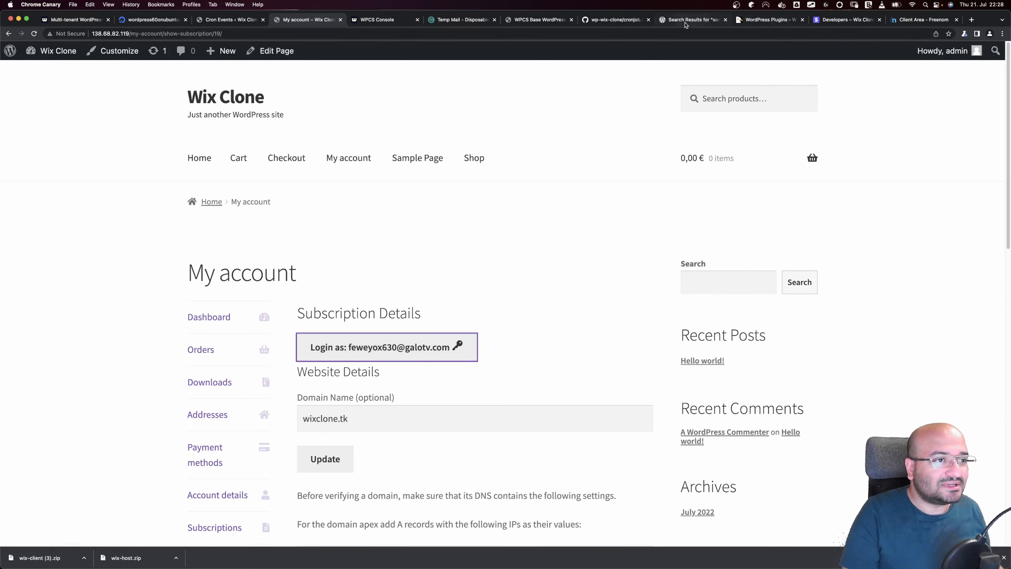
pyautogui.click(924, 20)
pyautogui.click(285, 21)
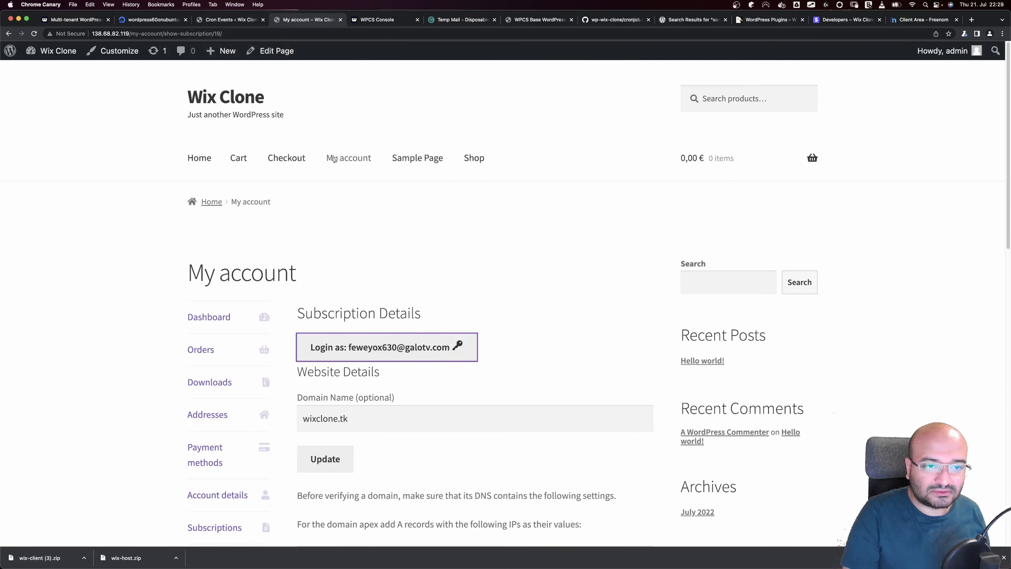
# Add the Platinium Plan to the cart and proceed to checkout
pyautogui.click(480, 162)
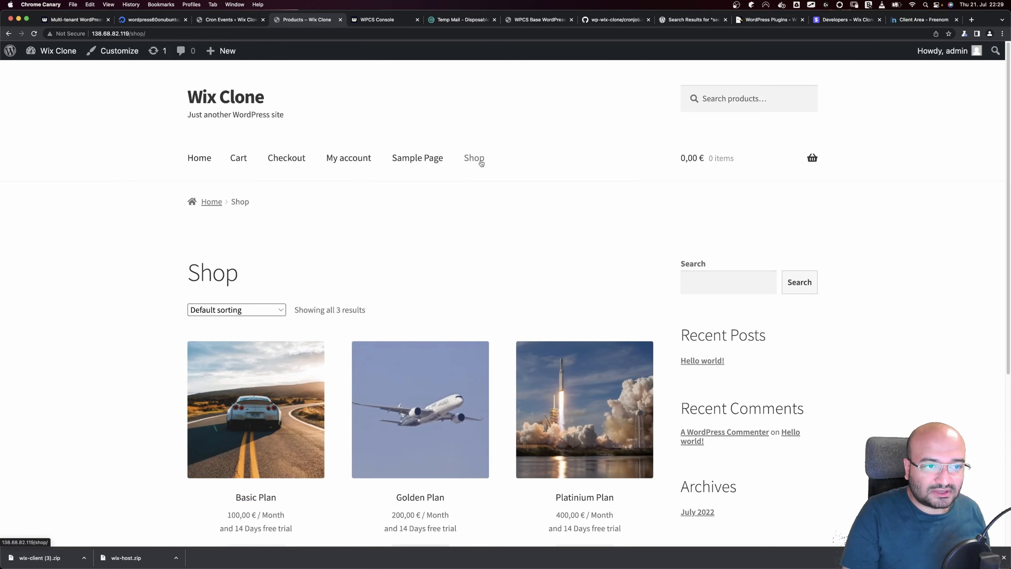
pyautogui.scroll(-4, 484, 171)
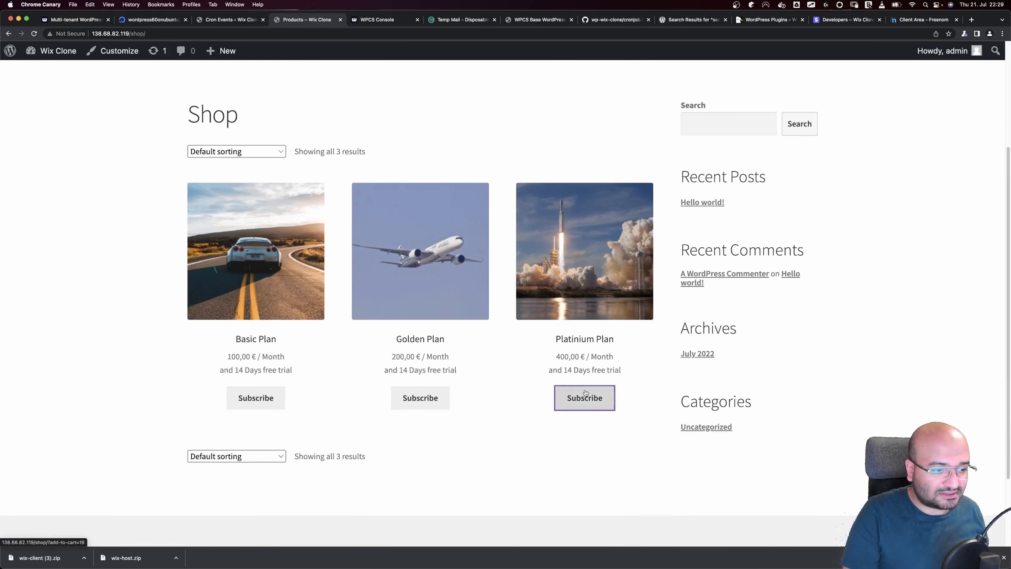
pyautogui.click(585, 392)
pyautogui.click(603, 396)
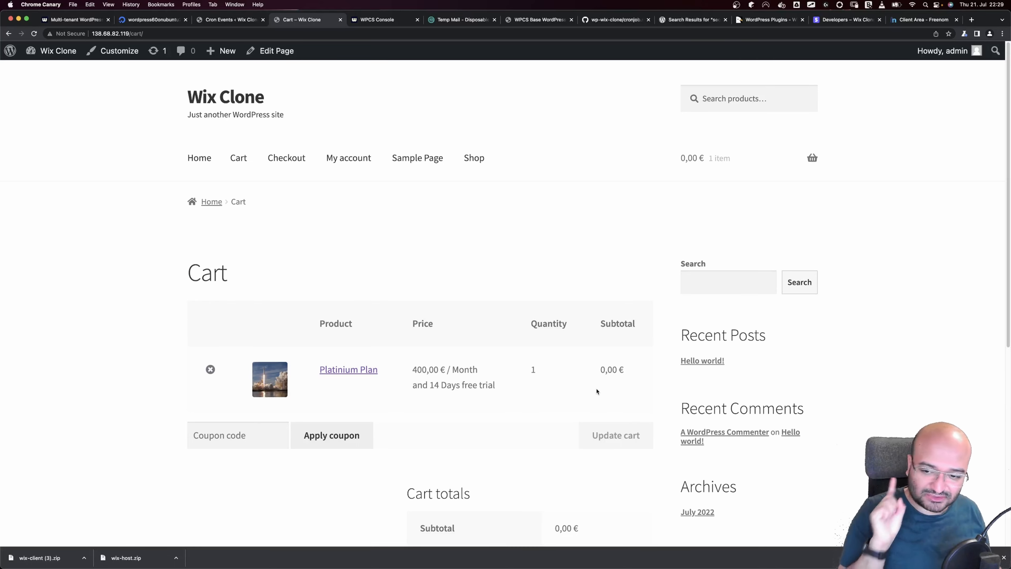
pyautogui.scroll(-6, 596, 394)
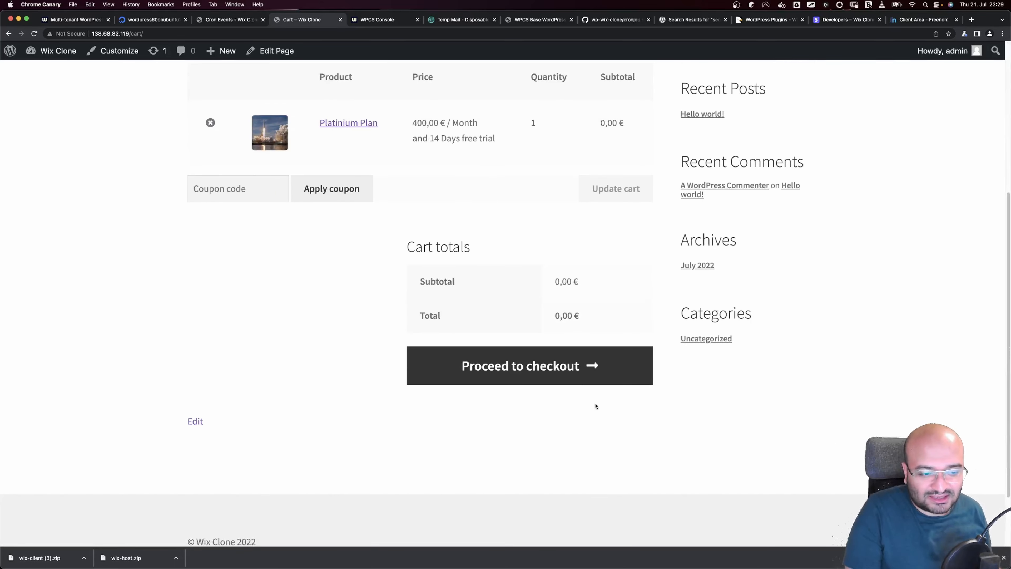
pyautogui.click(560, 367)
# Enter website name 'To The Moon :D' and domain wixclonetest.tk, then place the order
pyautogui.click(224, 339)
pyautogui.write('To Th')
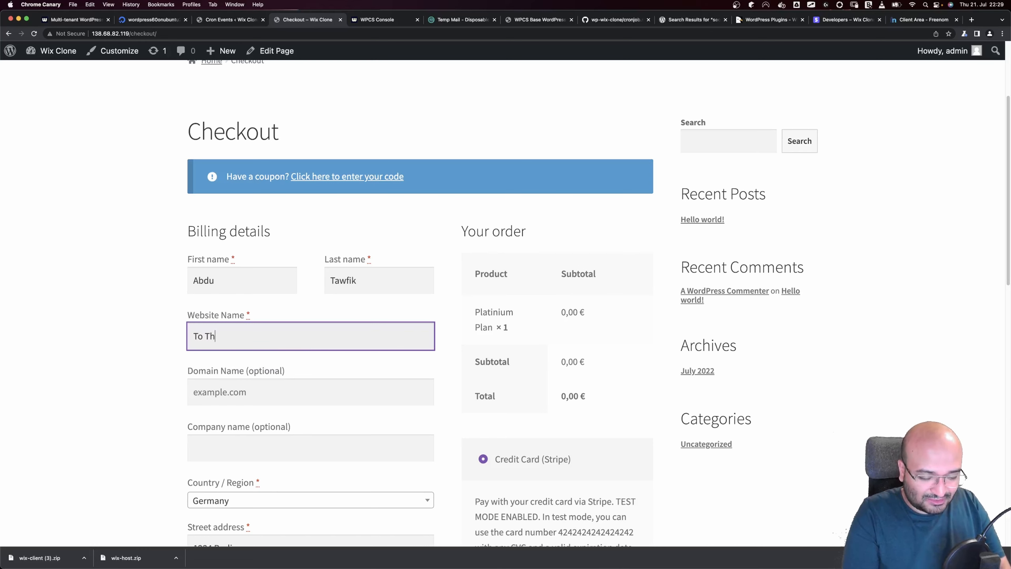
pyautogui.write('e Moon :')
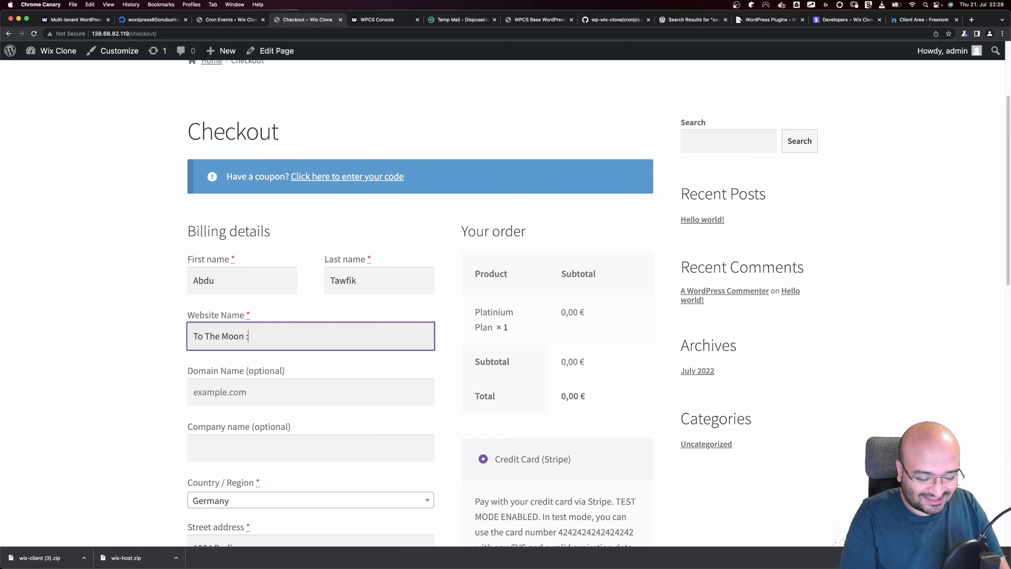
pyautogui.write('D')
pyautogui.click(228, 396)
pyautogui.write('wixclonetest.tk')
pyautogui.scroll(-6, 545, 390)
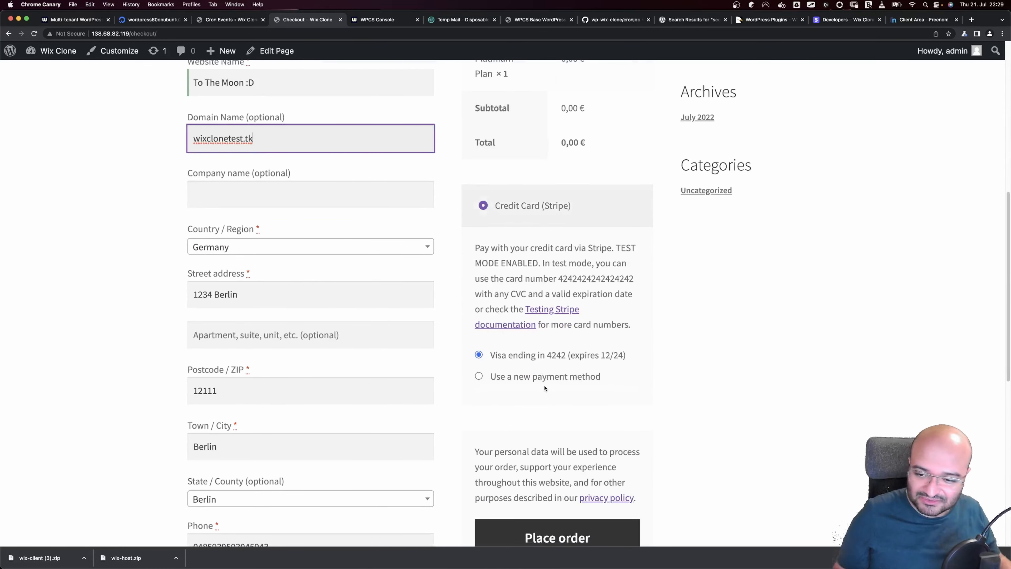
pyautogui.scroll(-4, 545, 394)
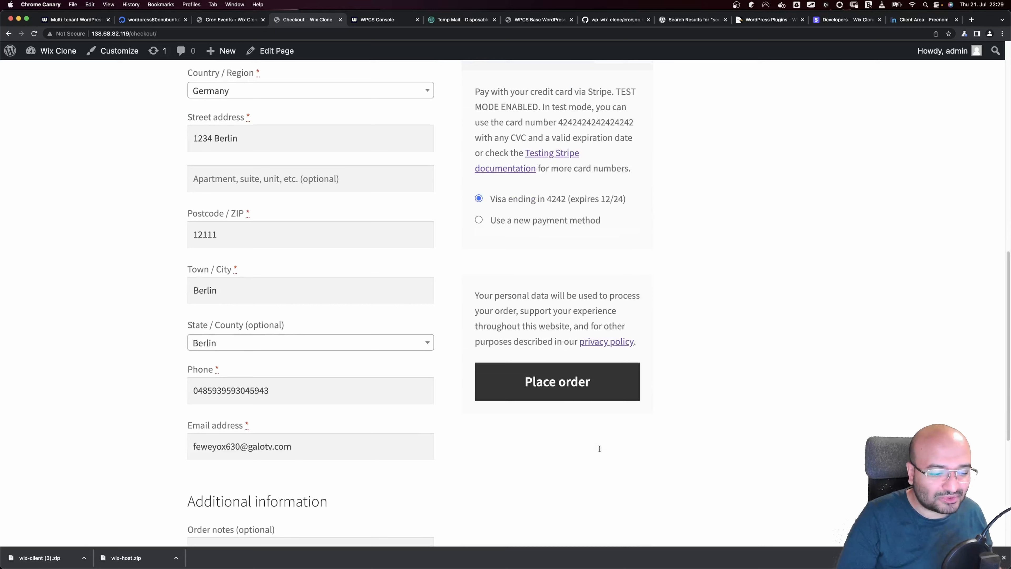
pyautogui.click(551, 393)
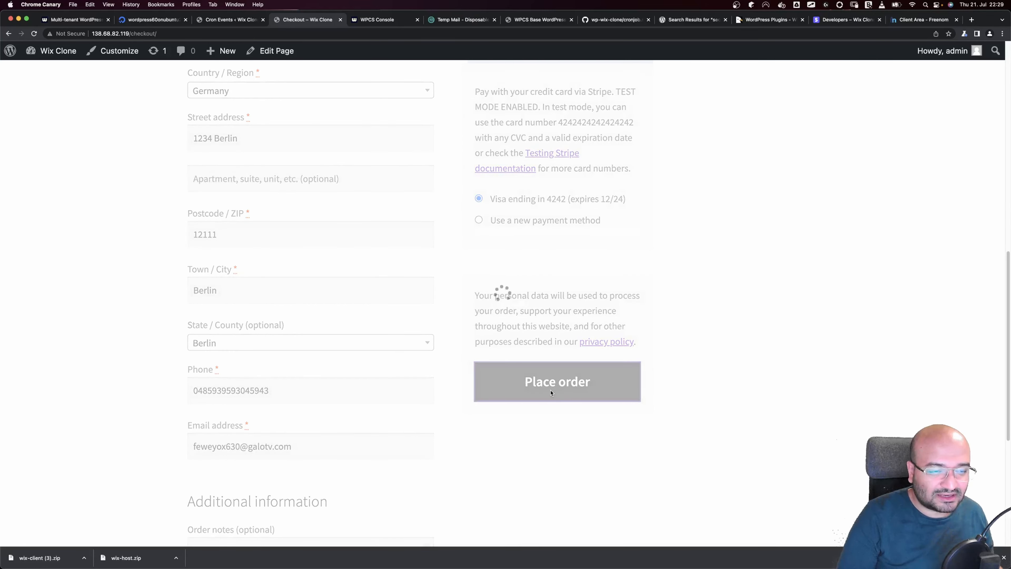
pyautogui.scroll(-4, 491, 410)
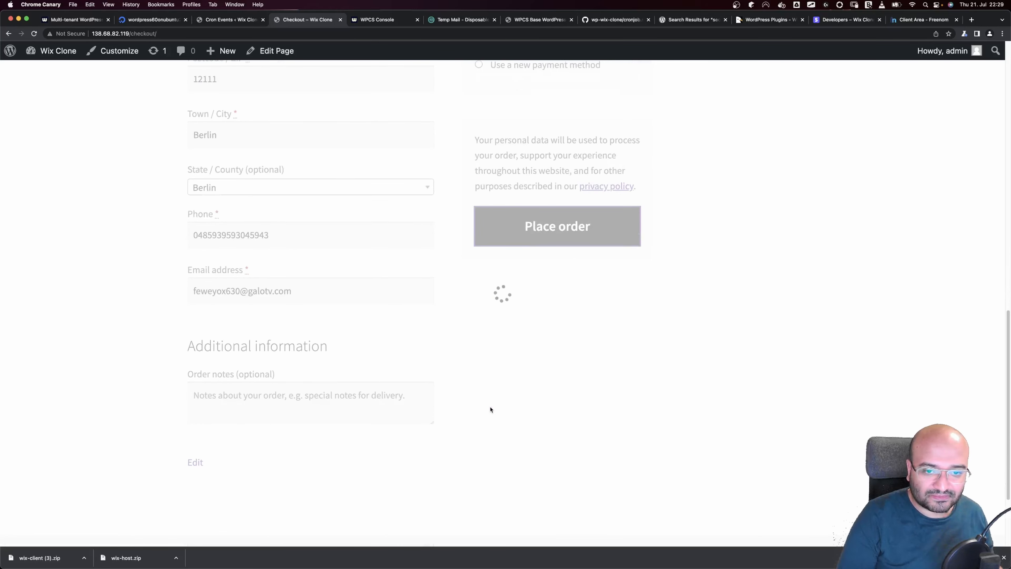
pyautogui.scroll(3, 491, 410)
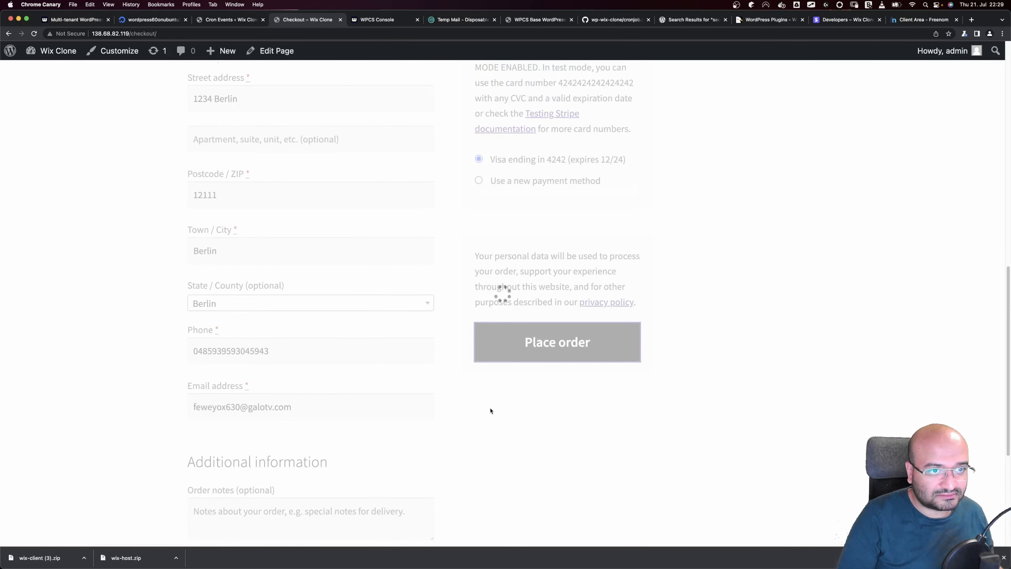
# View the Wix Clone Tenants table with To The Moon :D provisioning on Platinium, then switch to VS Code
pyautogui.click(375, 23)
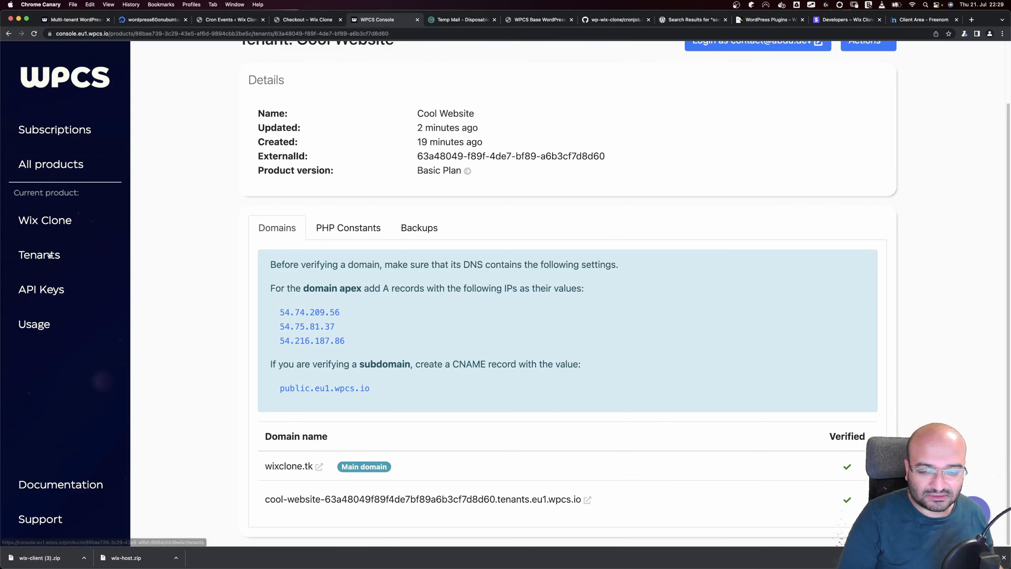
pyautogui.click(45, 222)
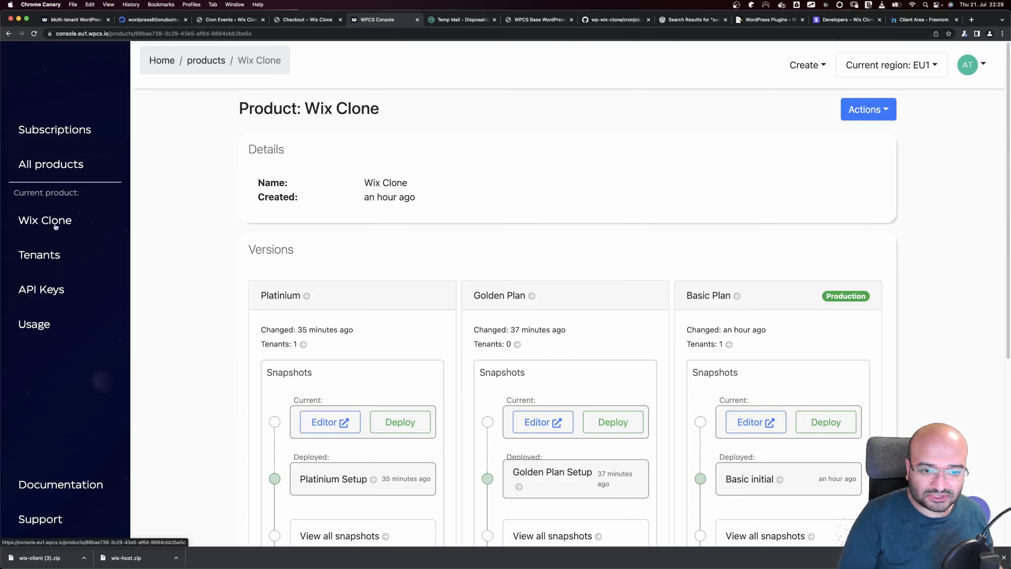
pyautogui.scroll(-8, 185, 251)
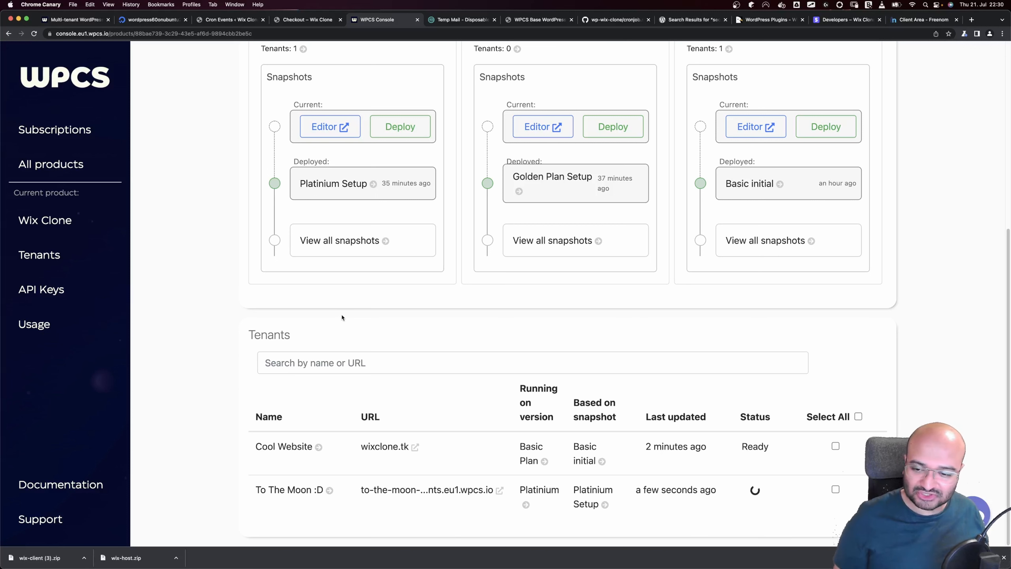
pyautogui.scroll(5, 342, 318)
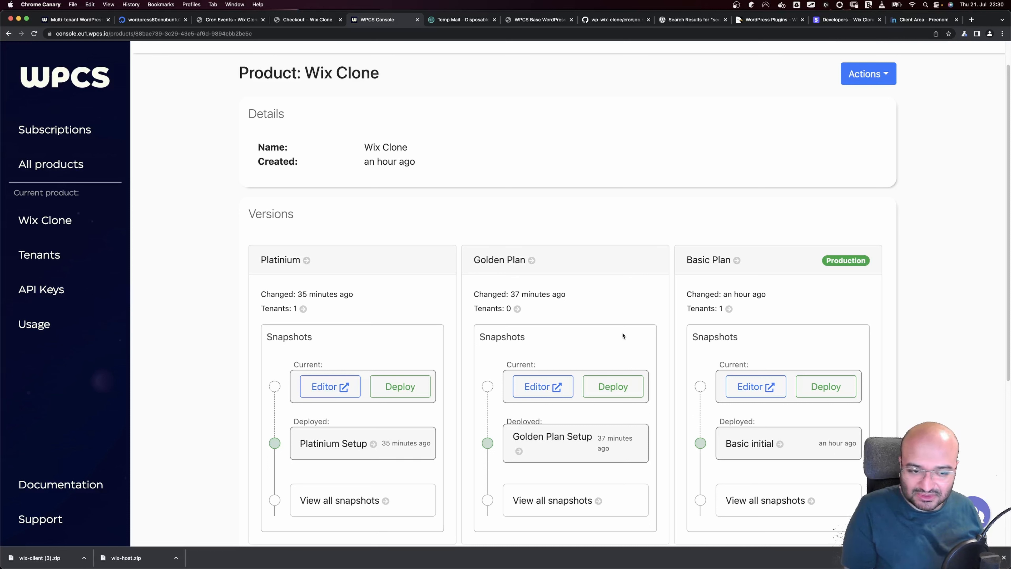
pyautogui.press('super+Tab')
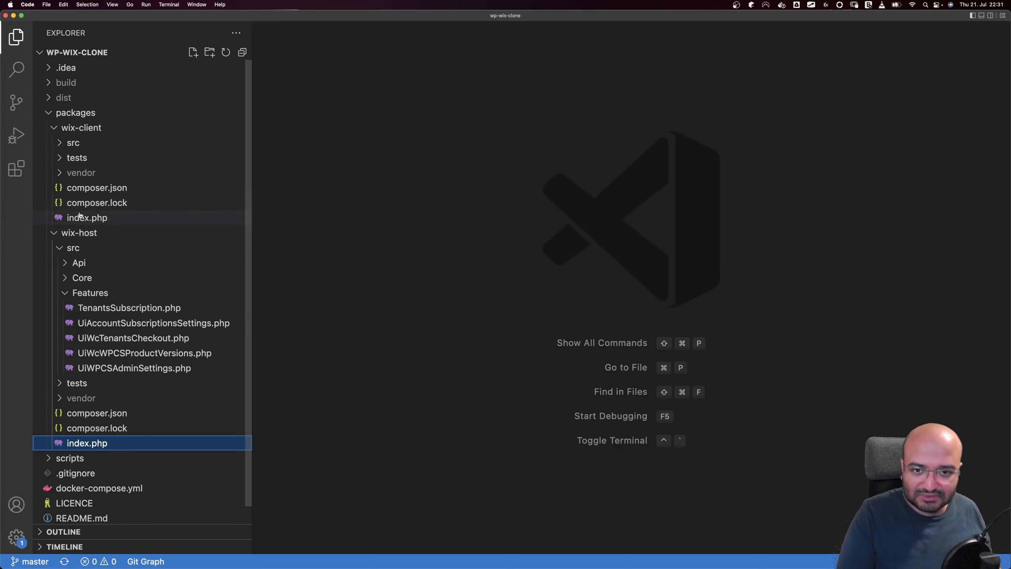
# Expand wix-host/src/Api in the Explorer and open its SingleLogin.php
pyautogui.click(81, 133)
pyautogui.click(64, 141)
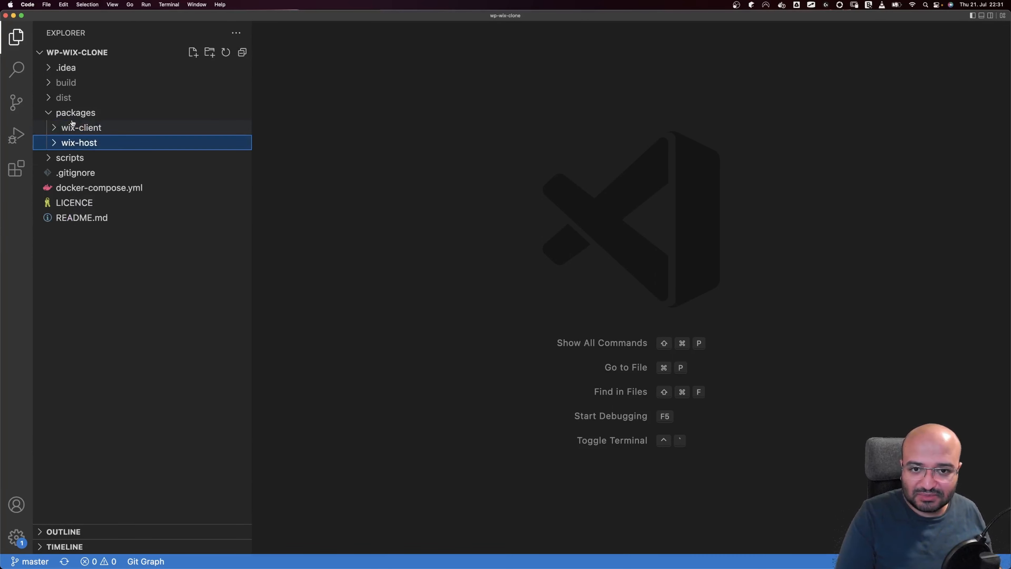
pyautogui.click(57, 131)
pyautogui.click(78, 233)
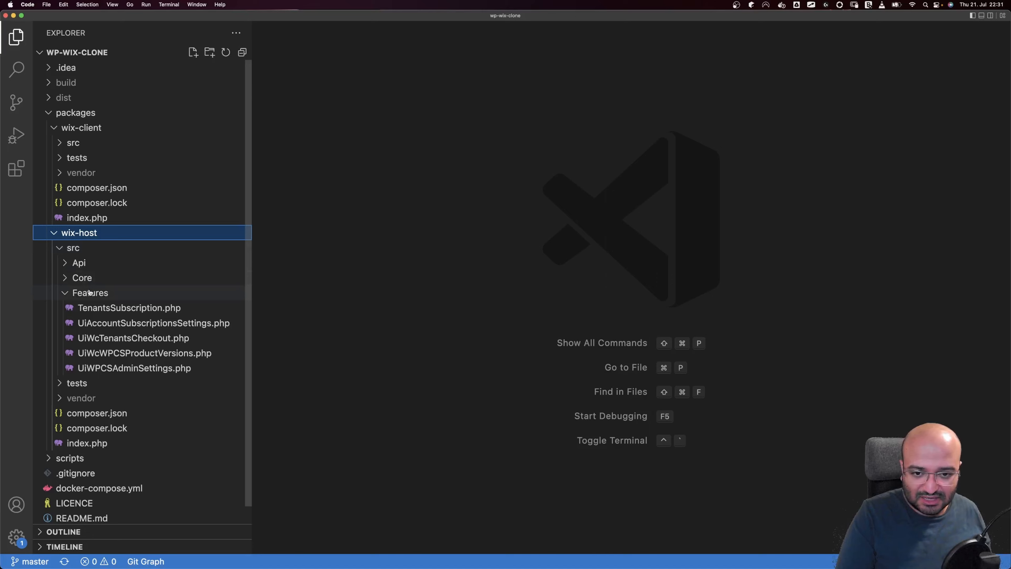
pyautogui.click(90, 292)
pyautogui.click(86, 265)
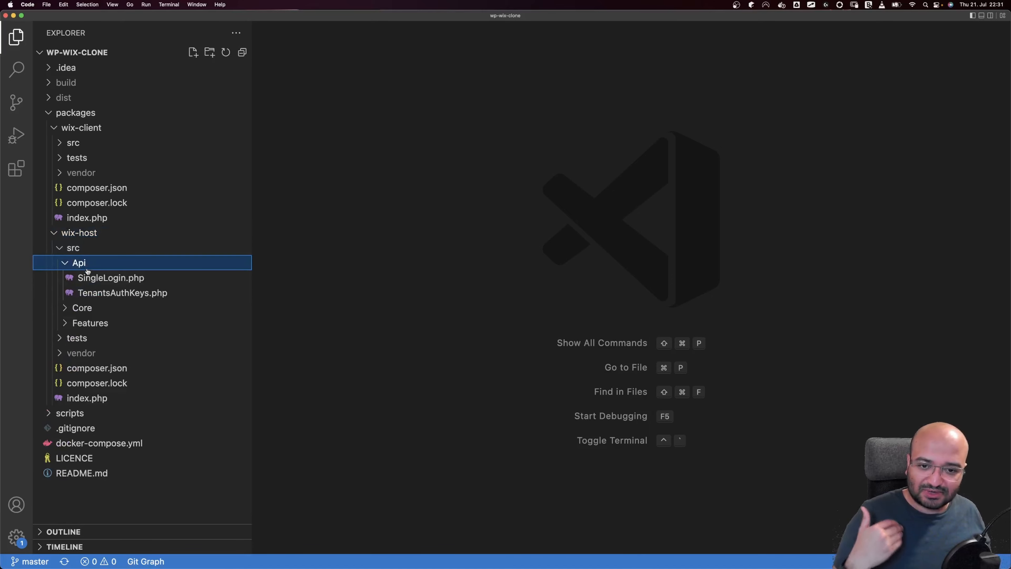
pyautogui.click(96, 278)
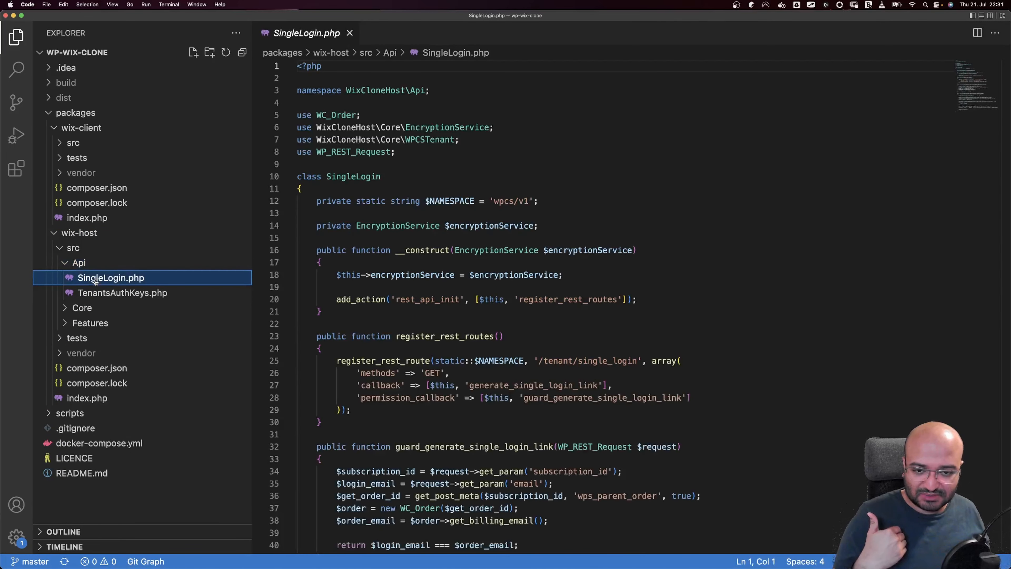
# Scroll through wix-host's SingleLogin.php to review the single-login code
pyautogui.scroll(-4, 422, 279)
pyautogui.scroll(-2, 422, 266)
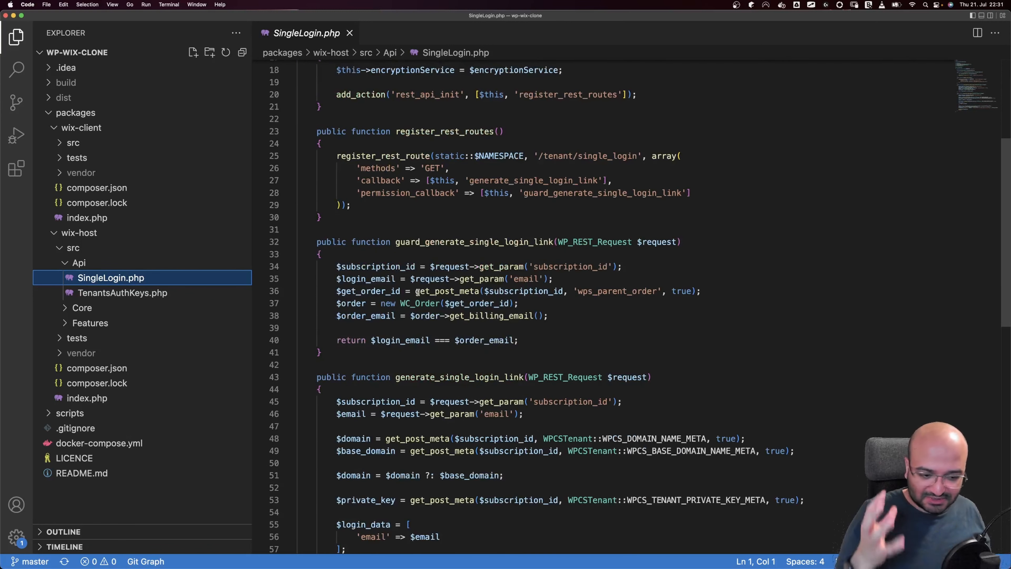
pyautogui.scroll(6, 416, 295)
pyautogui.scroll(-20, 414, 293)
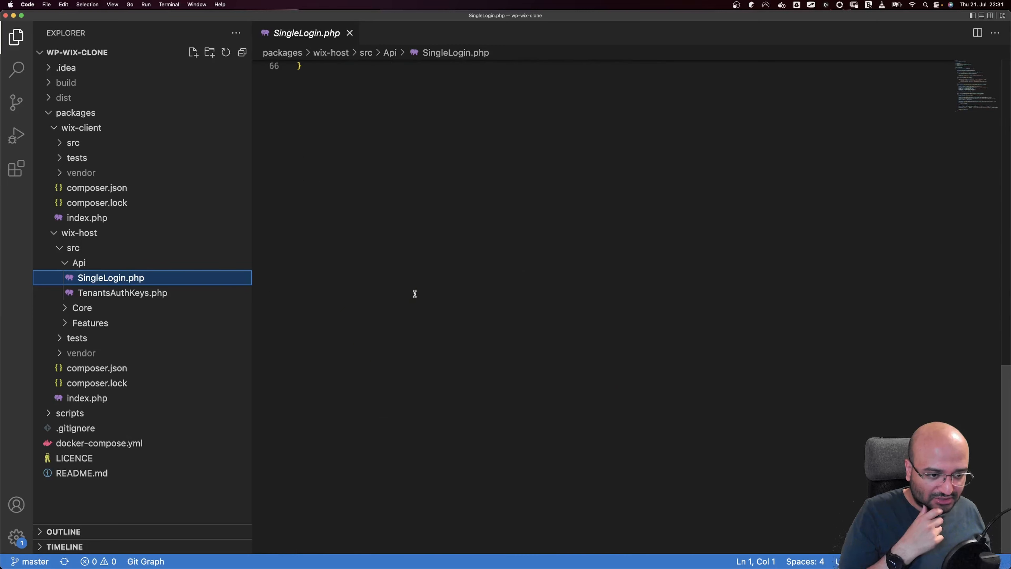
pyautogui.scroll(7, 414, 293)
pyautogui.scroll(4, 415, 294)
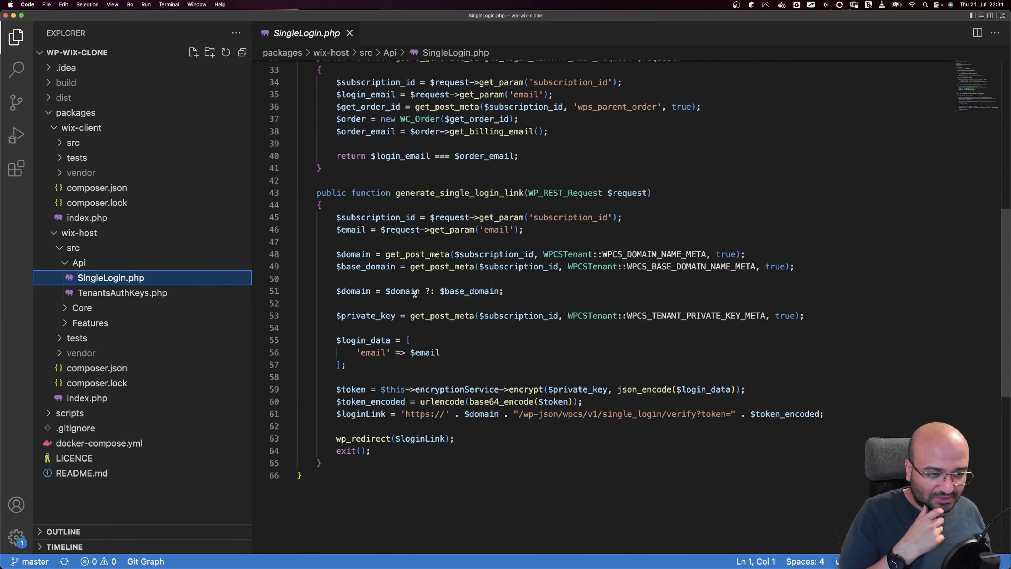
pyautogui.scroll(2, 415, 294)
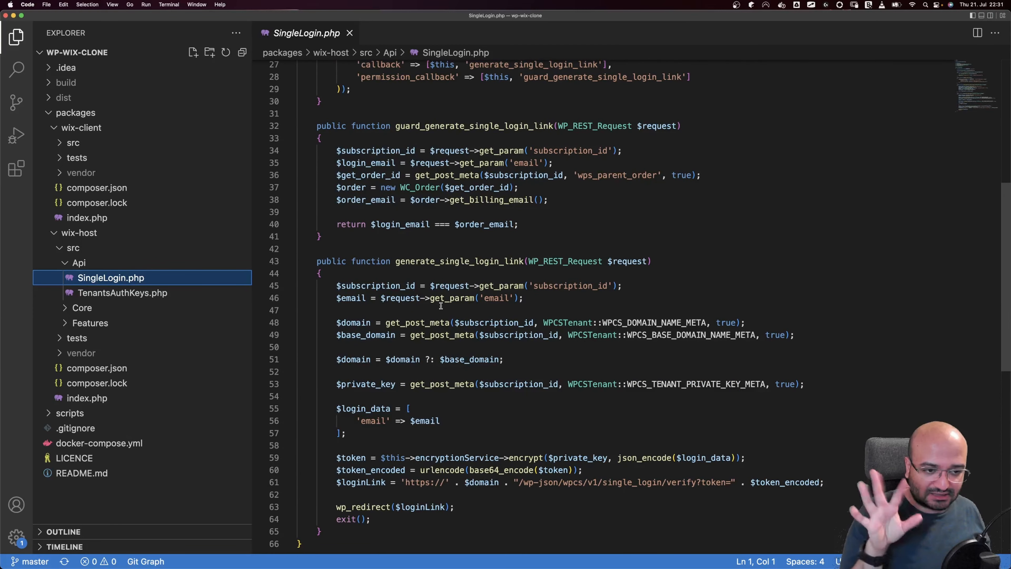
pyautogui.scroll(4, 440, 309)
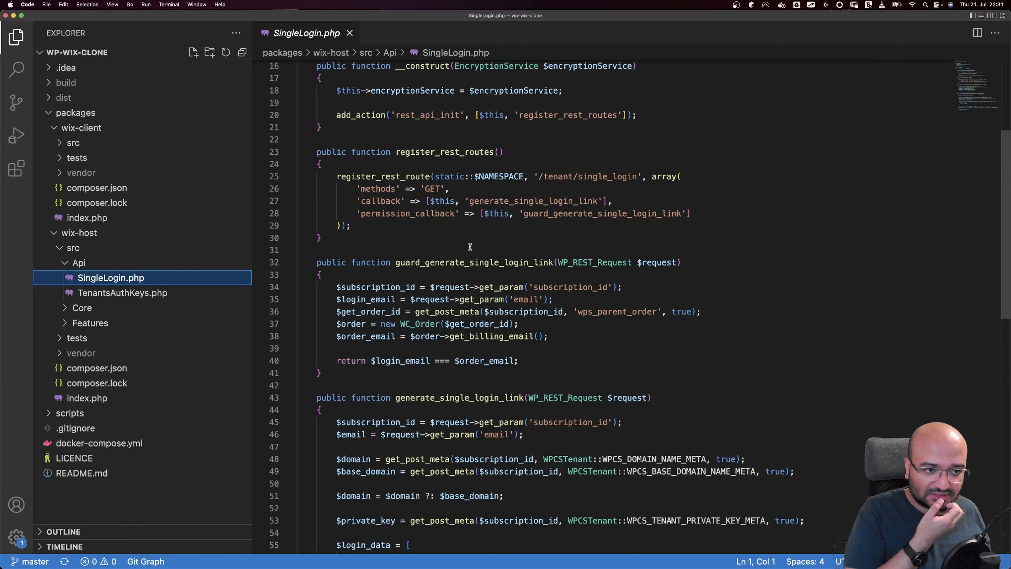
# Highlight generate_single_login_link encrypting $login_data, then expand wix-client's src/Api folder
pyautogui.moveTo(424, 237); pyautogui.dragTo(328, 186)
pyautogui.doubleClick(533, 202)
pyautogui.press('super+f')
pyautogui.scroll(-6, 517, 318)
pyautogui.doubleClick(526, 390)
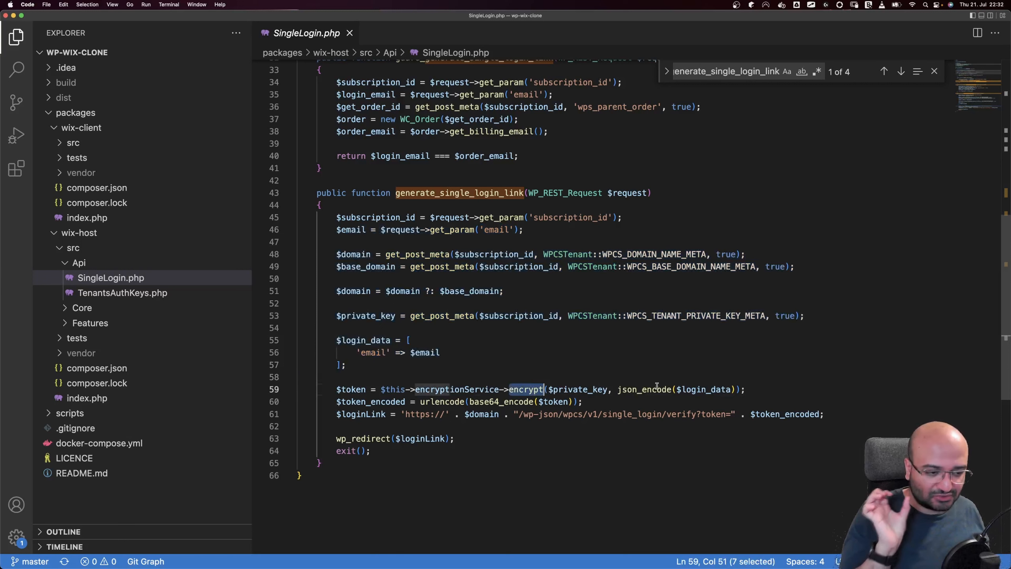
pyautogui.click(697, 389)
pyautogui.click(73, 143)
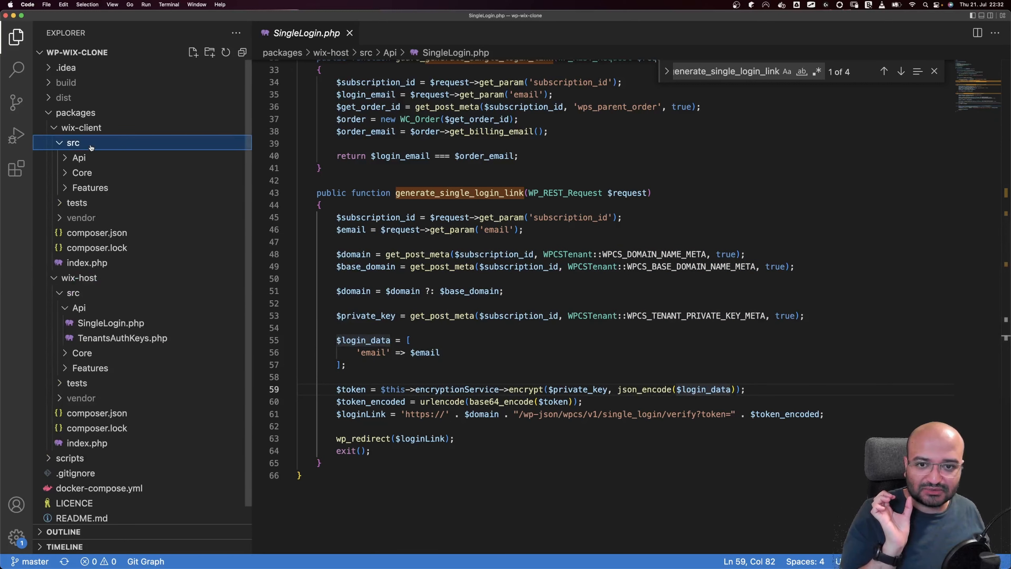
pyautogui.click(79, 158)
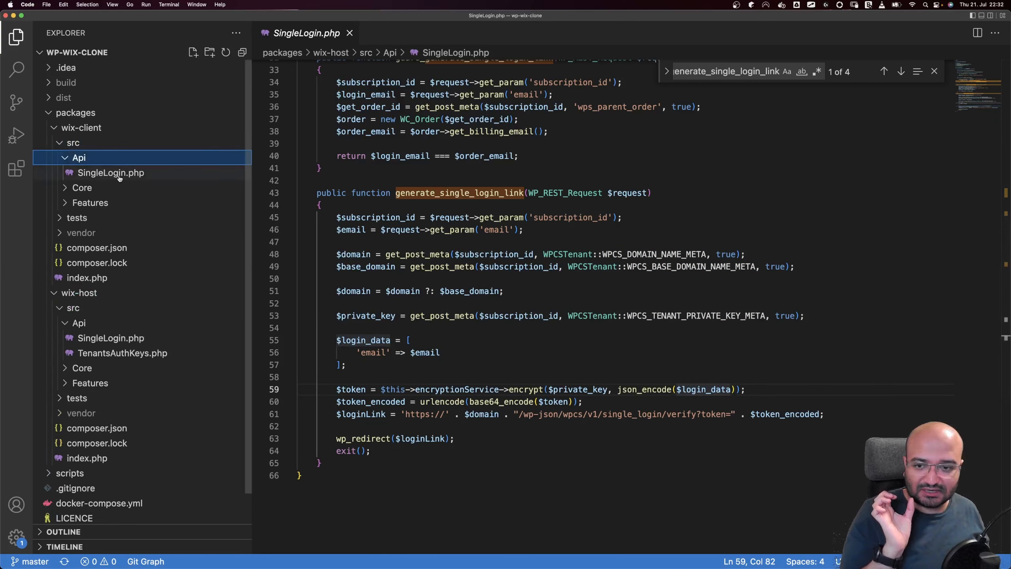